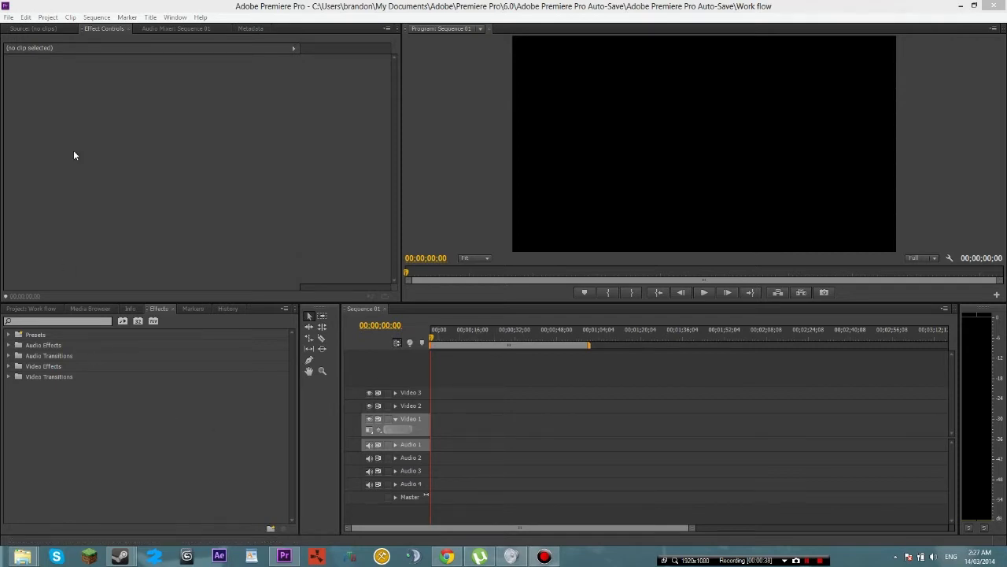
Start a media import into the project and browse to the RECORDED VIDEOS folder in an enlarged Import dialog.
{"action": "left_click", "coordinate": [33, 308]}
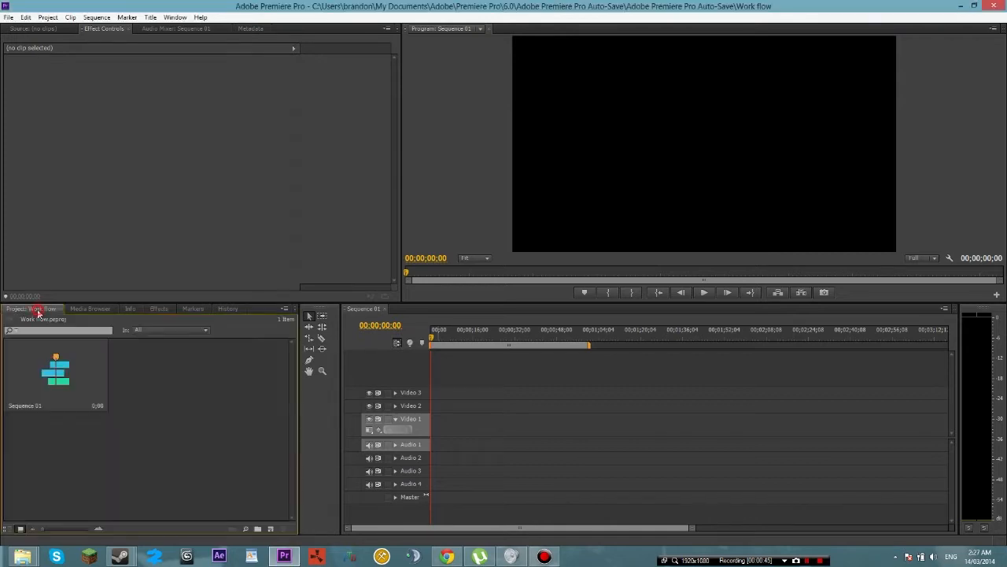
{"action": "right_click", "coordinate": [186, 409]}
{"action": "left_click", "coordinate": [211, 457]}
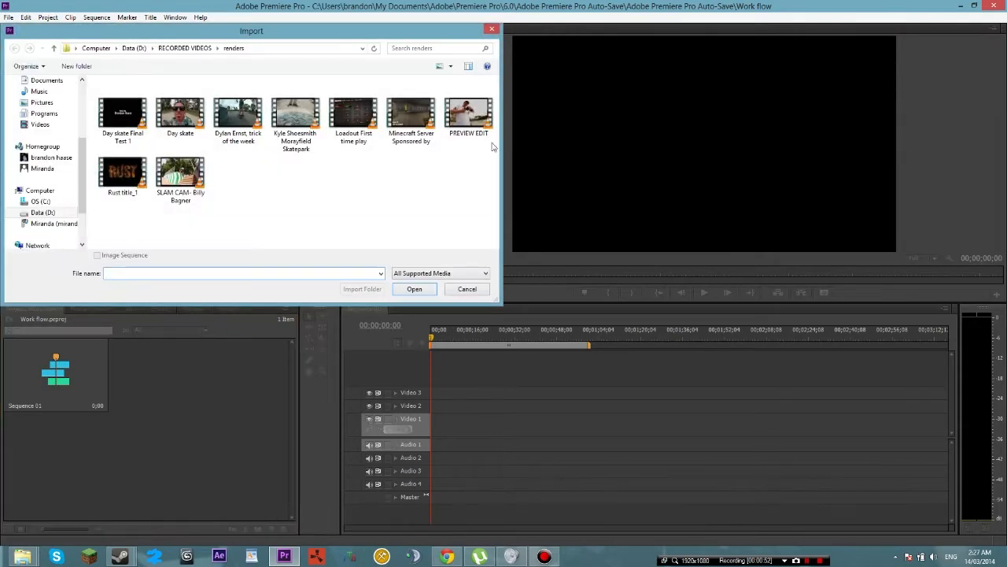
{"action": "left_click", "coordinate": [176, 48]}
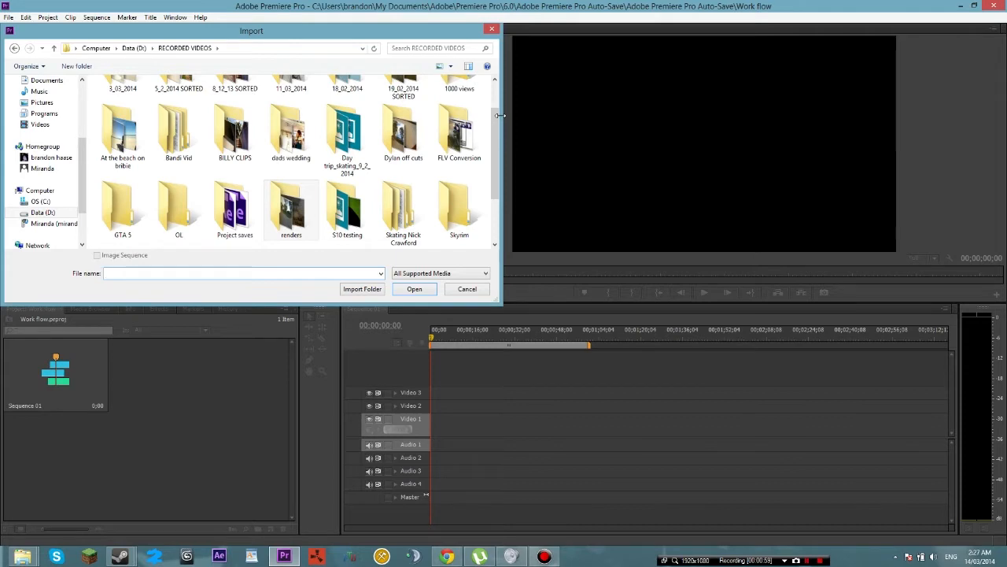
{"action": "left_click_drag", "start_coordinate": [500, 116], "coordinate": [677, 113]}
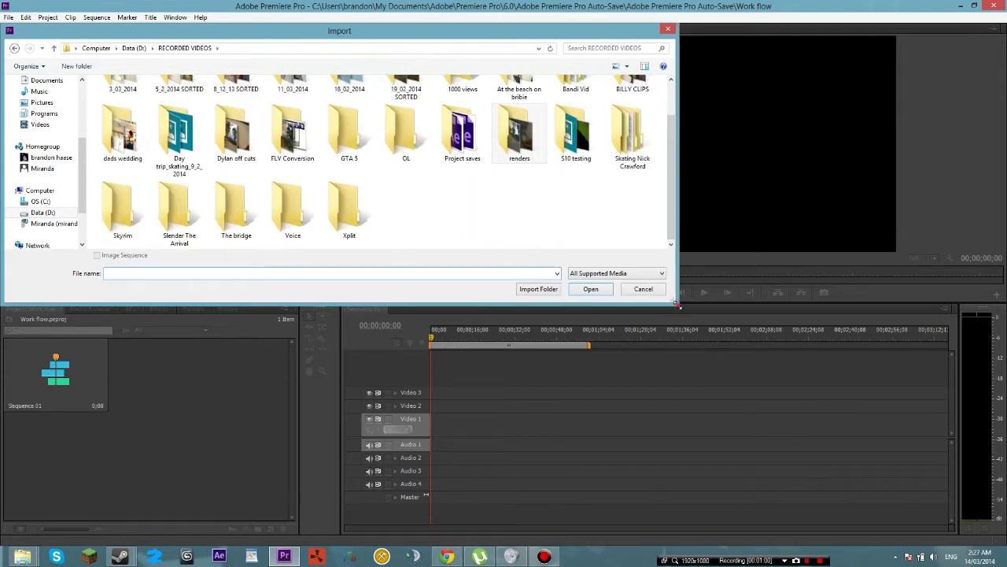
{"action": "left_click_drag", "start_coordinate": [678, 305], "coordinate": [851, 462]}
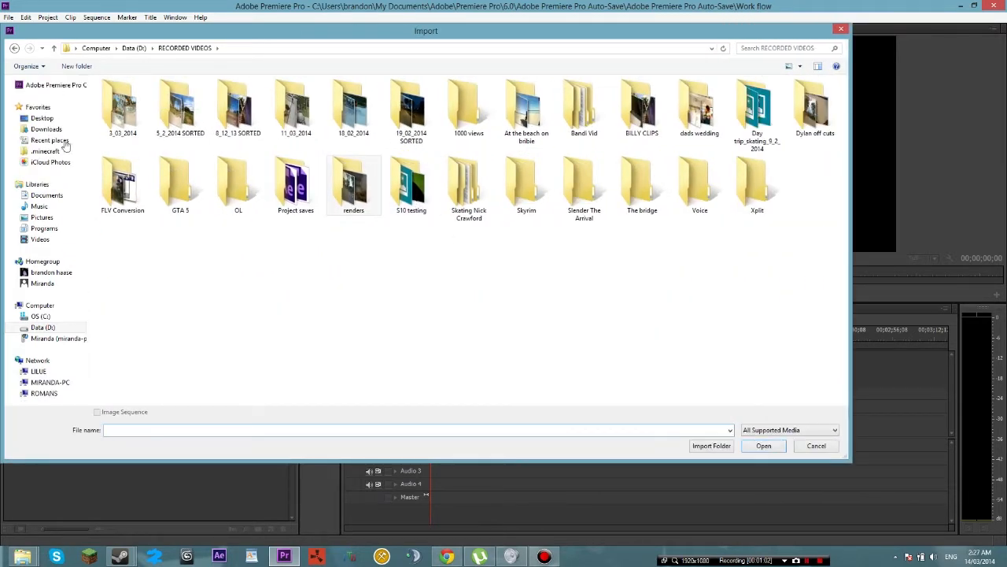
Look through the clips in the 8_12_13 SORTED and 5_2_2014 SORTED folders, returning to RECORDED VIDEOS each time.
{"action": "double_click", "coordinate": [238, 110]}
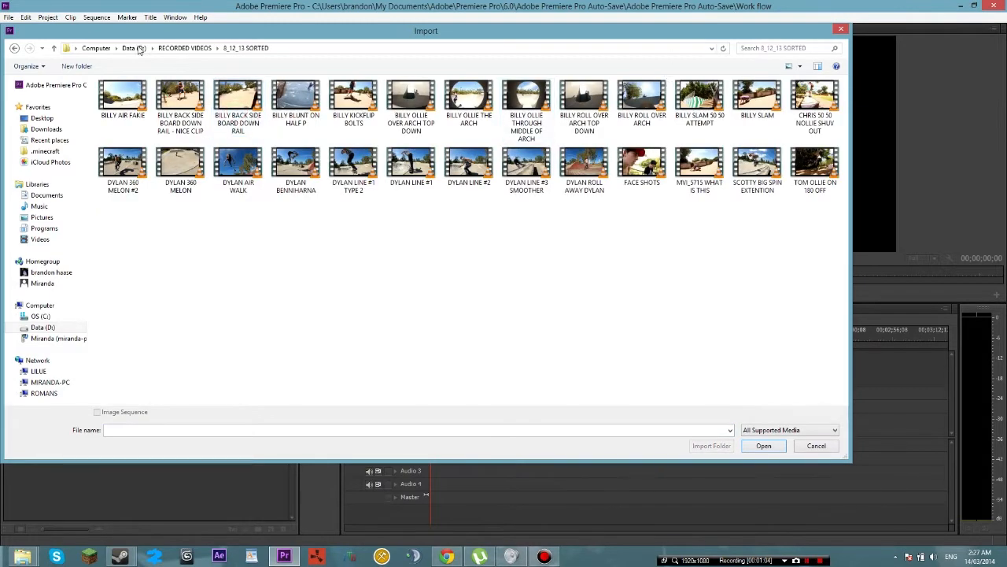
{"action": "left_click", "coordinate": [14, 48]}
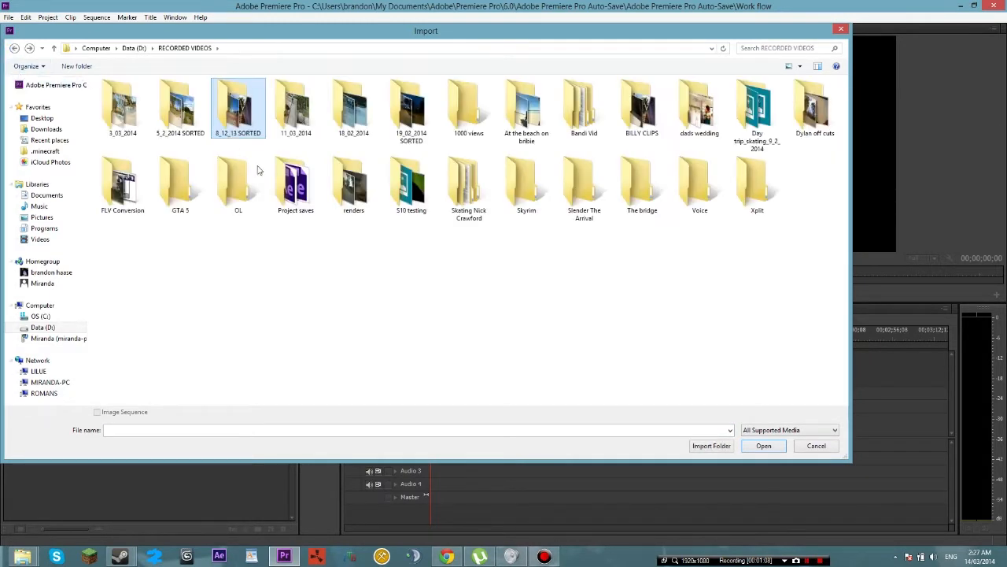
{"action": "double_click", "coordinate": [181, 110]}
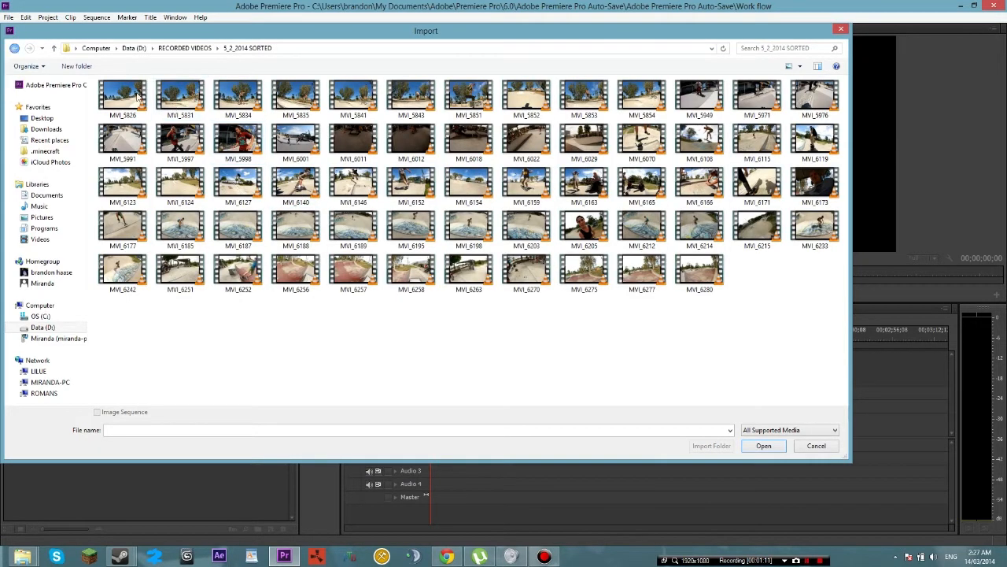
{"action": "left_click", "coordinate": [14, 48]}
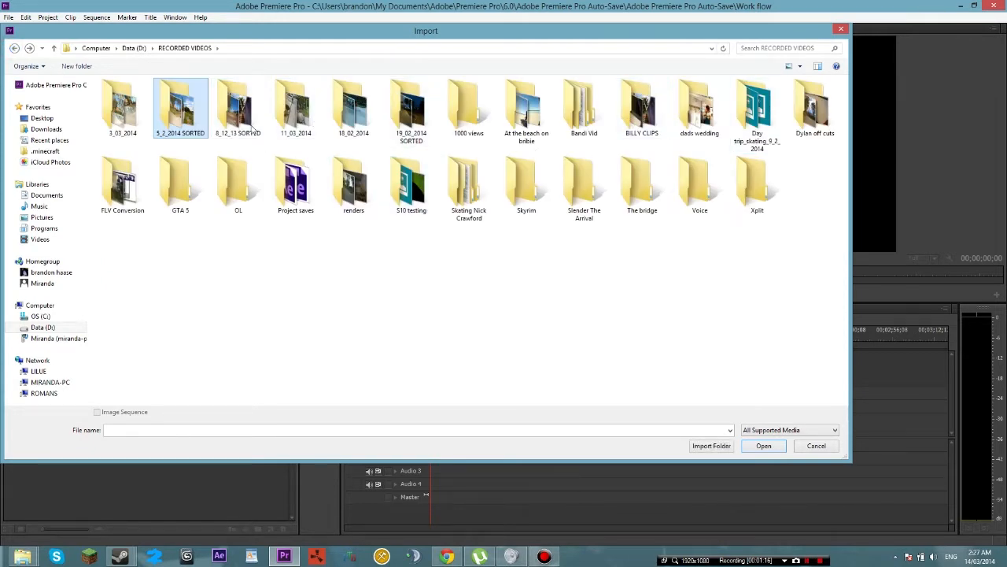
Import all the video clips from the 19_02_2014 SORTED folder into the project.
{"action": "double_click", "coordinate": [411, 110]}
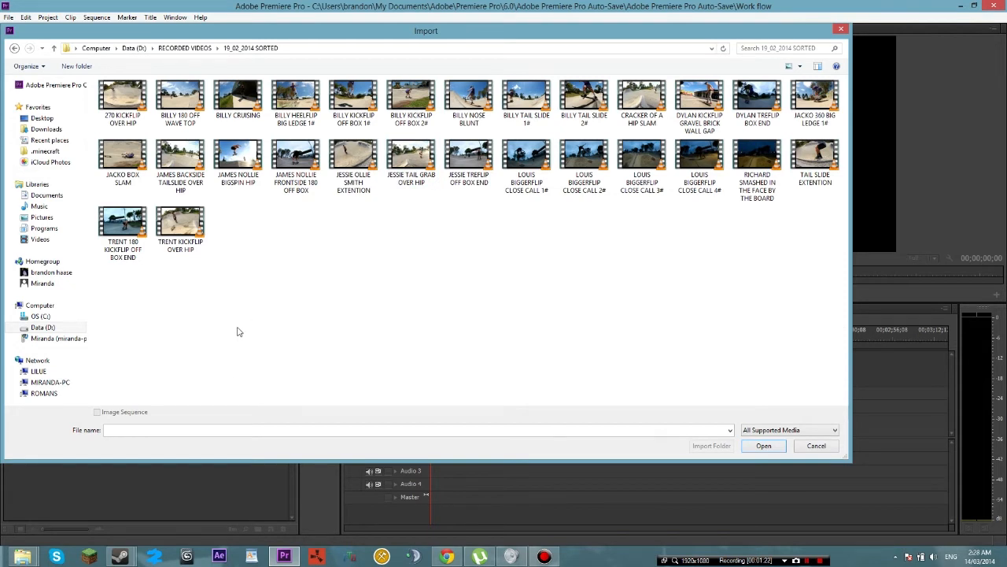
{"action": "key", "text": "ctrl+a"}
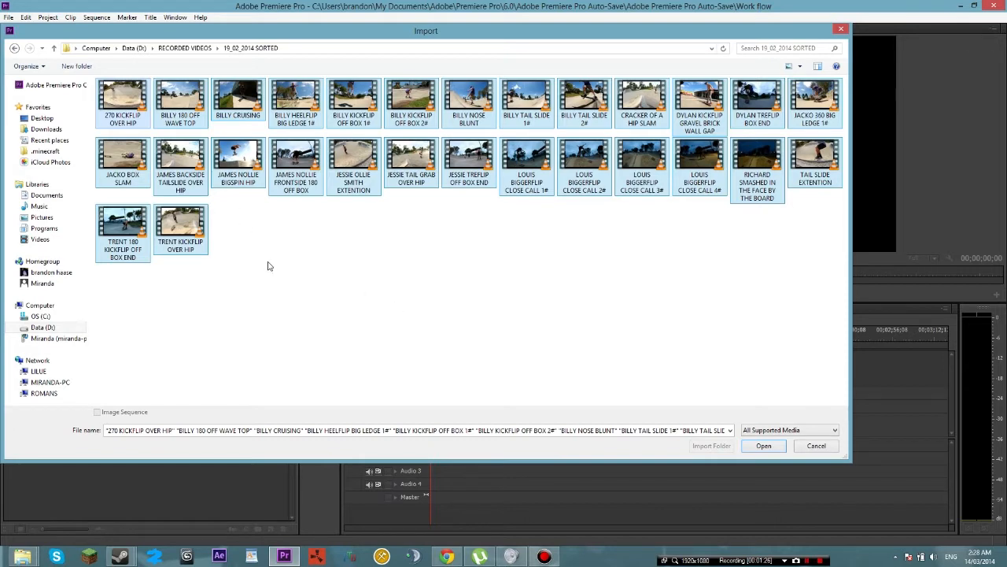
{"action": "left_click", "coordinate": [770, 448]}
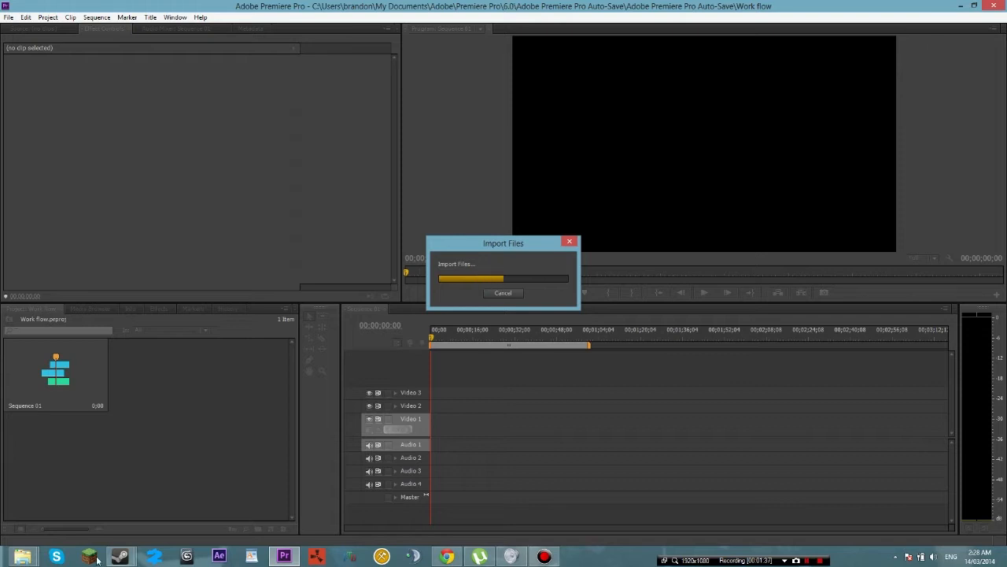
Switch to File Explorer and close the open Keygen folder window.
{"action": "left_click", "coordinate": [26, 558]}
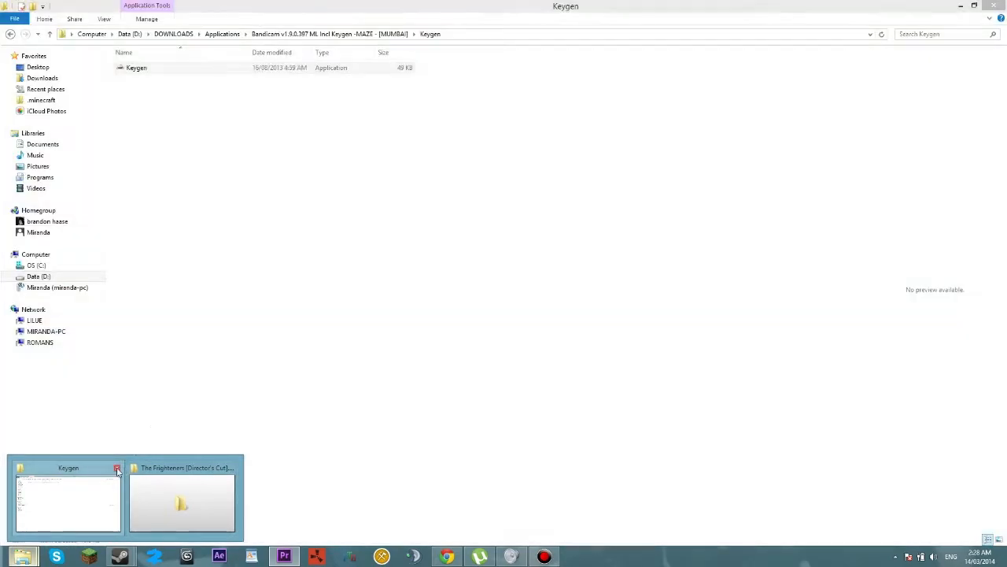
{"action": "left_click", "coordinate": [117, 468]}
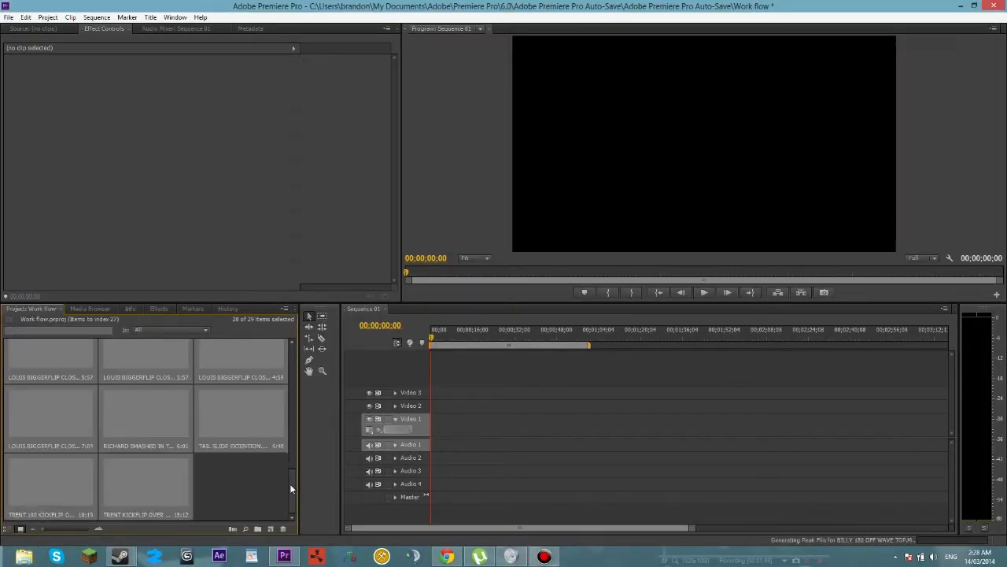
Place the 180 OFF WAVE TOP clip at the start of Video 1 and change the sequence settings to match it.
{"action": "left_click_drag", "start_coordinate": [289, 491], "coordinate": [292, 362]}
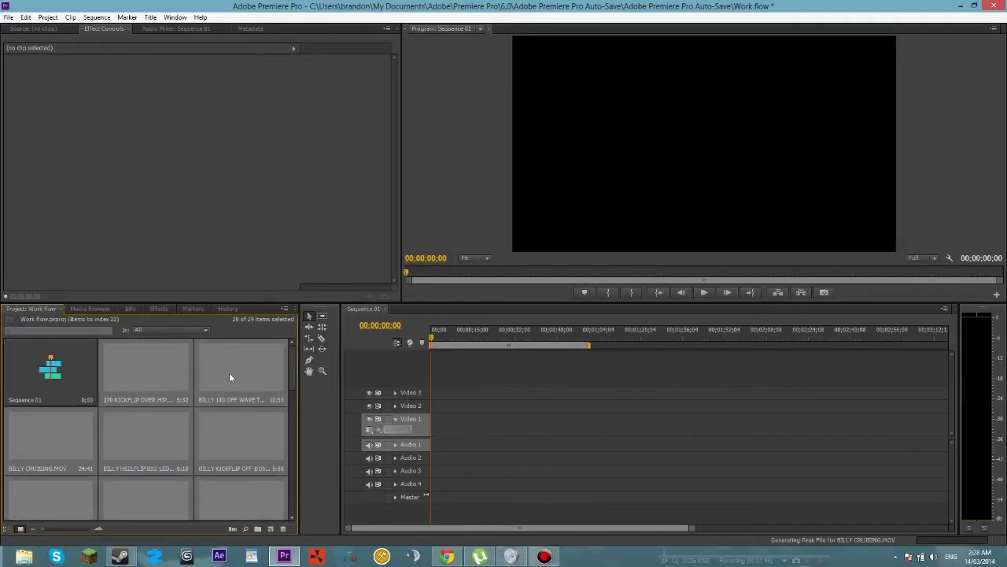
{"action": "left_click", "coordinate": [157, 389]}
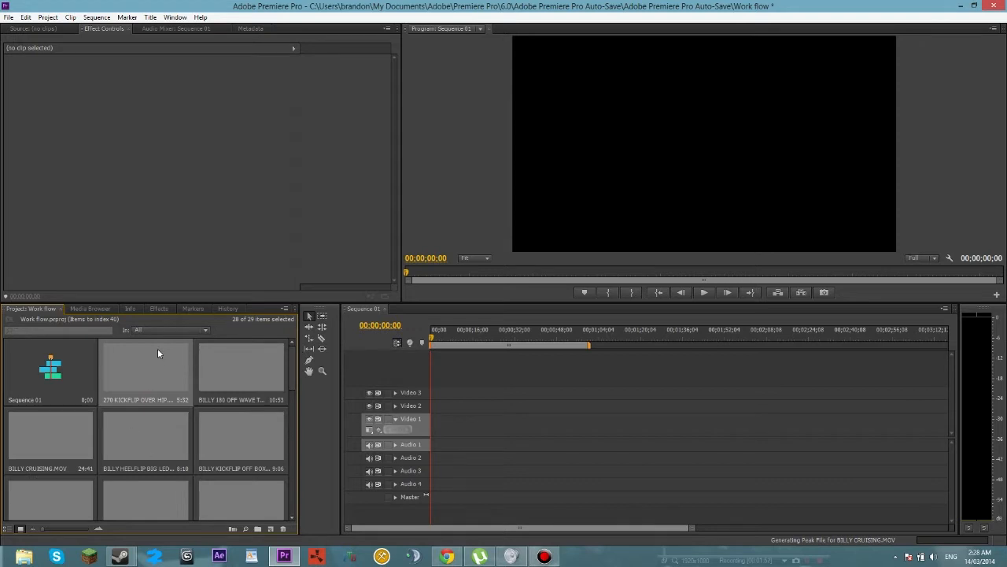
{"action": "left_click", "coordinate": [221, 396]}
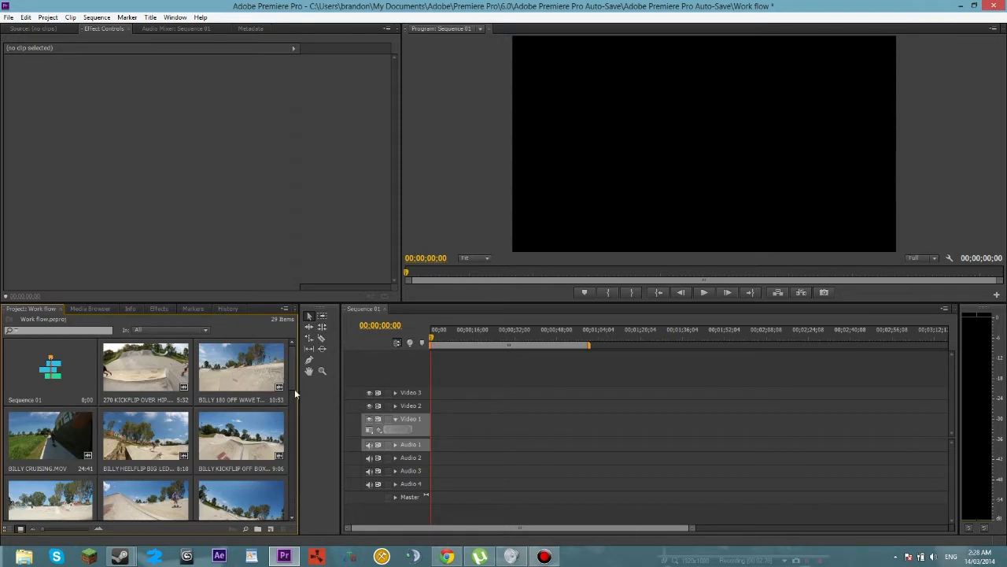
{"action": "left_click_drag", "start_coordinate": [233, 373], "coordinate": [401, 414]}
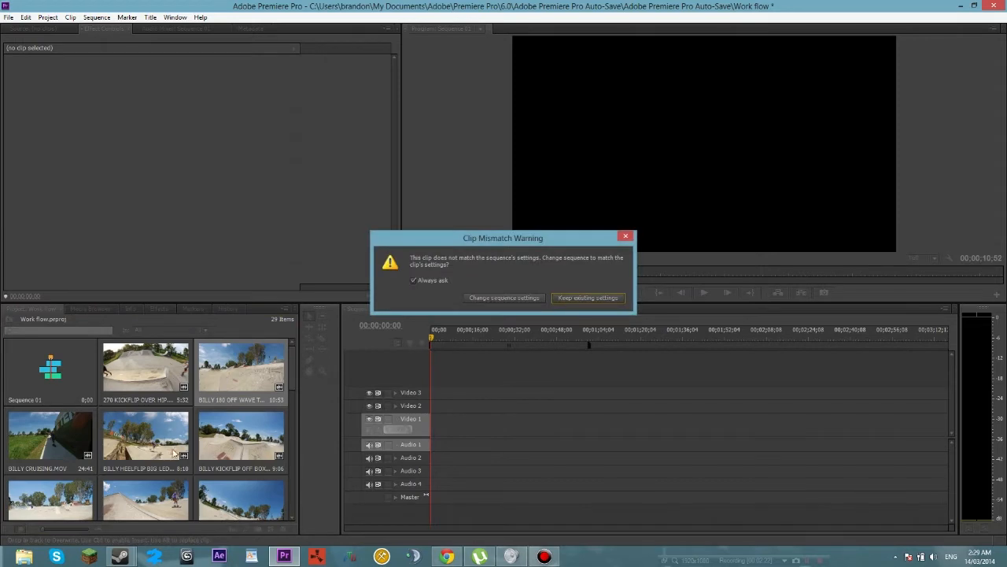
{"action": "left_click", "coordinate": [500, 297]}
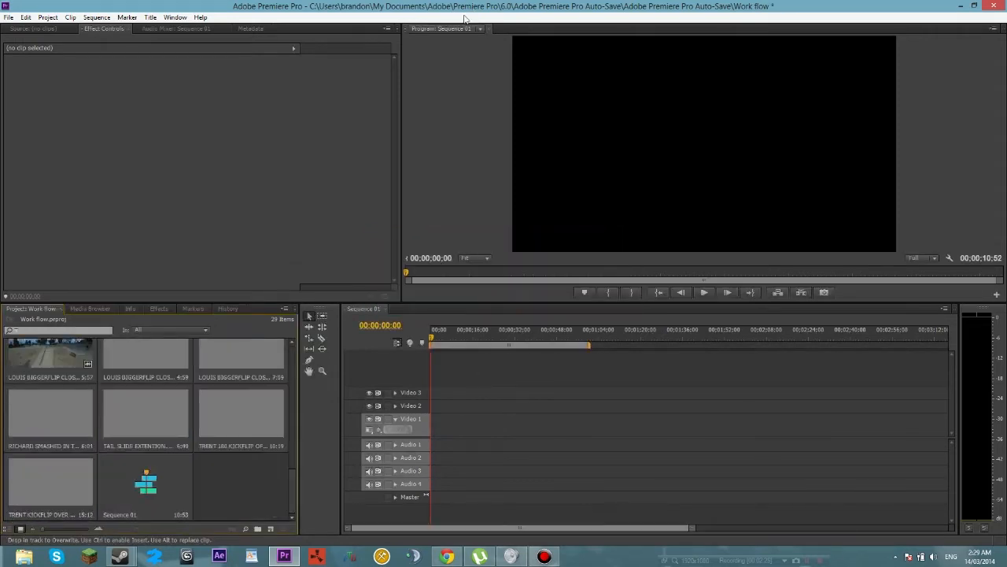
Delete the 180 OFF WAVE TOP clip from the timeline.
{"action": "scroll", "coordinate": [152, 430], "scroll_direction": "up", "scroll_amount": 3}
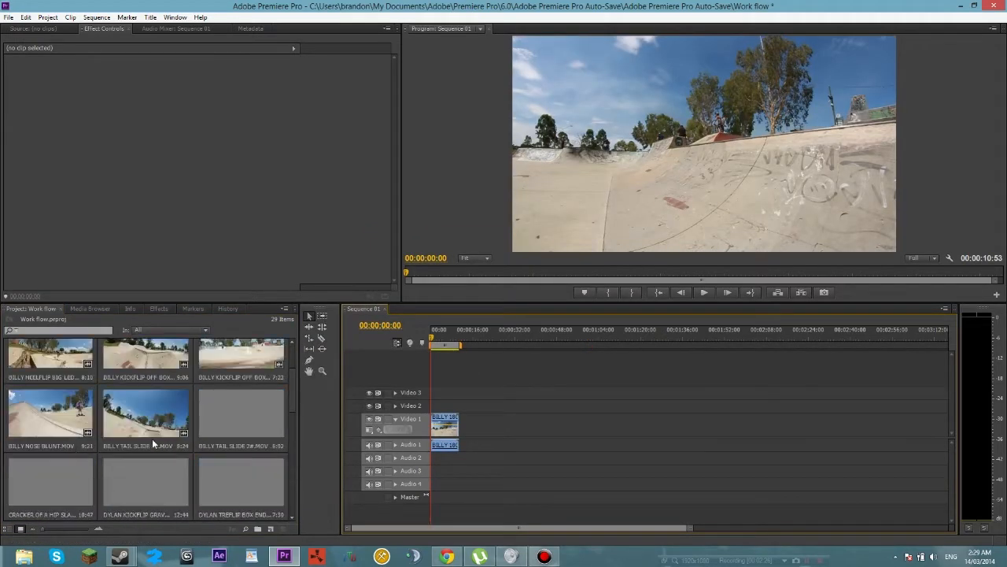
{"action": "left_click", "coordinate": [445, 418]}
{"action": "left_click_drag", "start_coordinate": [441, 418], "coordinate": [439, 422]}
{"action": "key", "text": "Delete"}
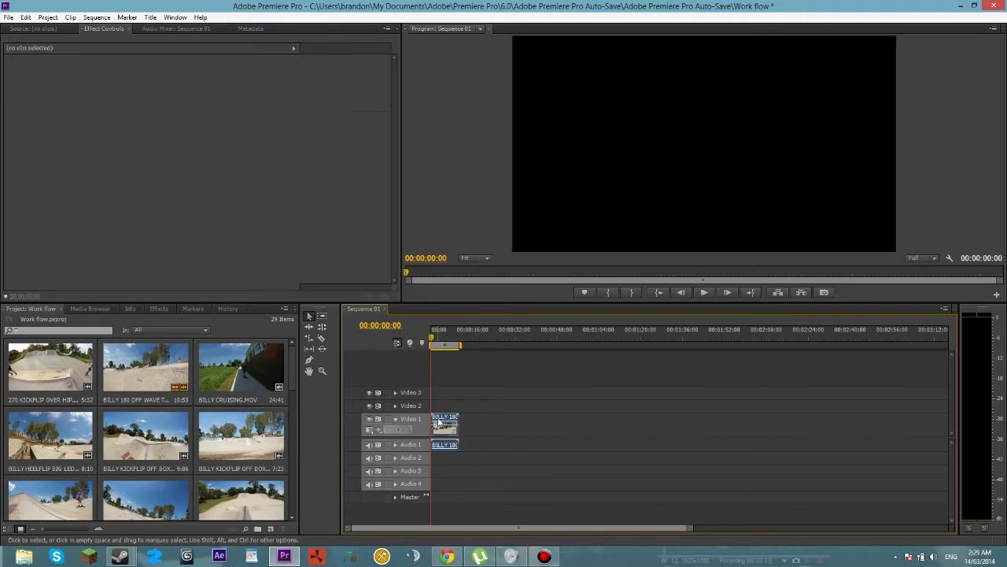
Place all the imported clips one after another from the start of Video 1 and briefly play the sequence.
{"action": "left_click", "coordinate": [57, 358]}
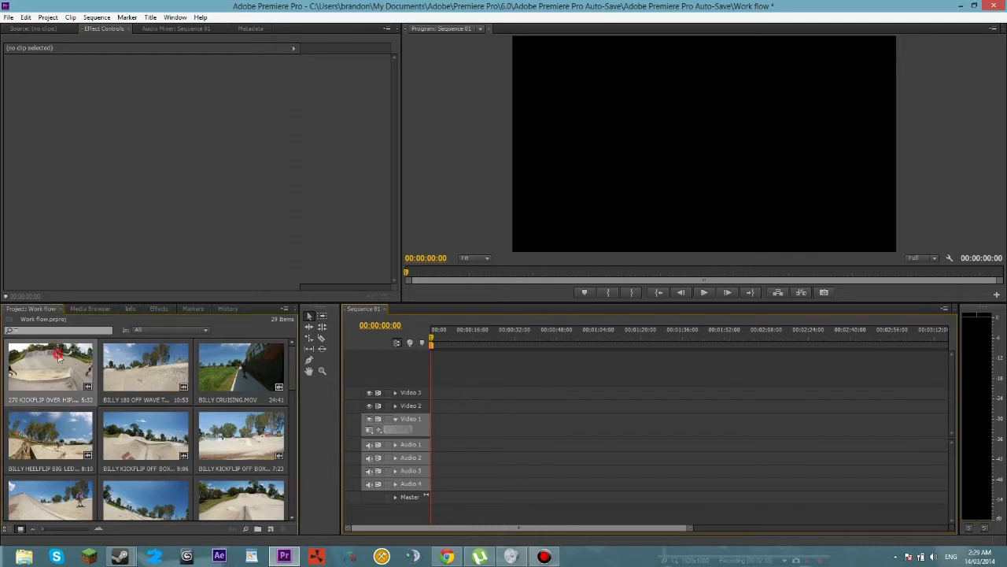
{"action": "key", "text": "ctrl+a"}
{"action": "left_click_drag", "start_coordinate": [57, 358], "coordinate": [435, 435]}
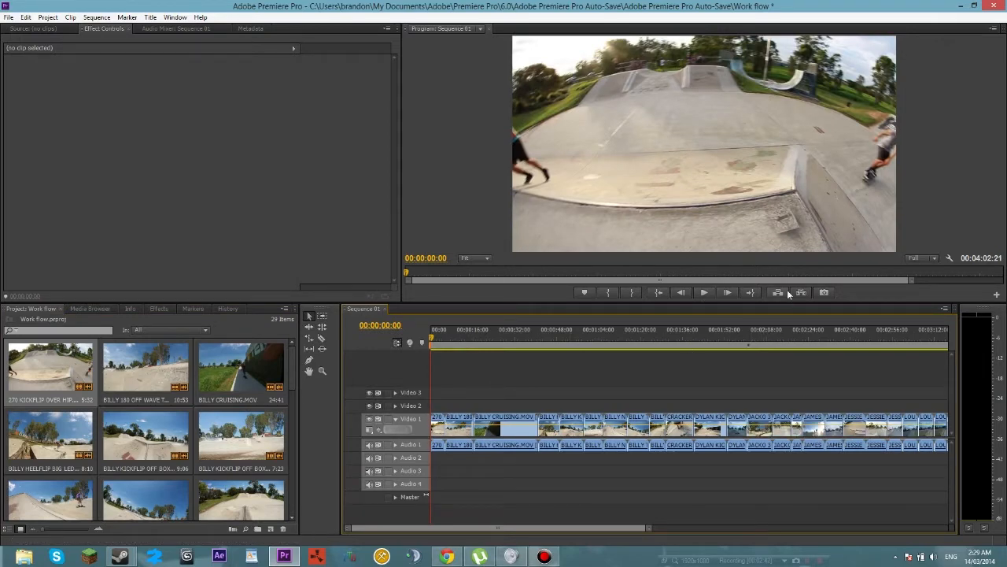
{"action": "left_click", "coordinate": [710, 292]}
{"action": "left_click", "coordinate": [712, 295]}
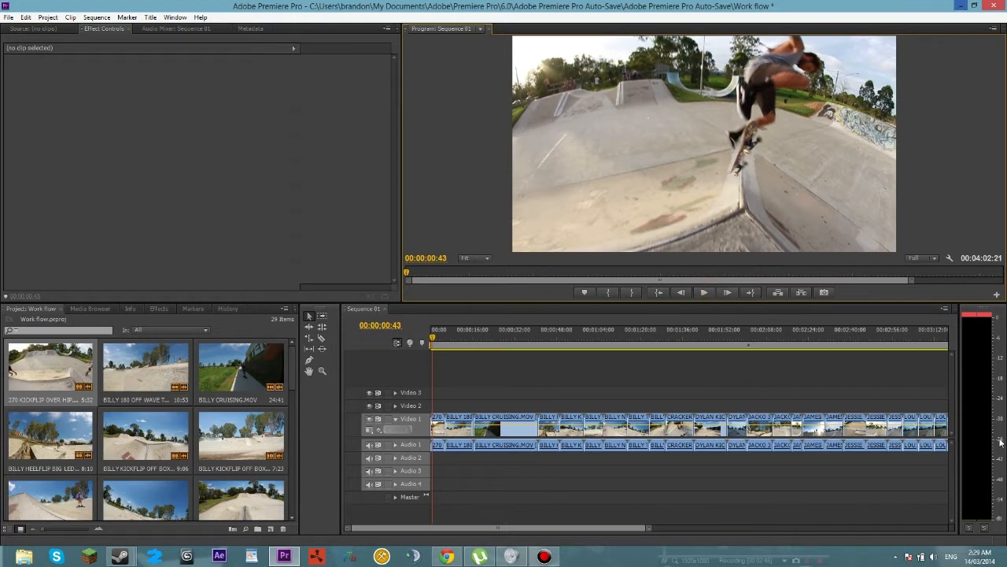
Set the Realtek High Definition Audio speakers as the default Windows playback device.
{"action": "right_click", "coordinate": [934, 558]}
{"action": "left_click", "coordinate": [921, 513]}
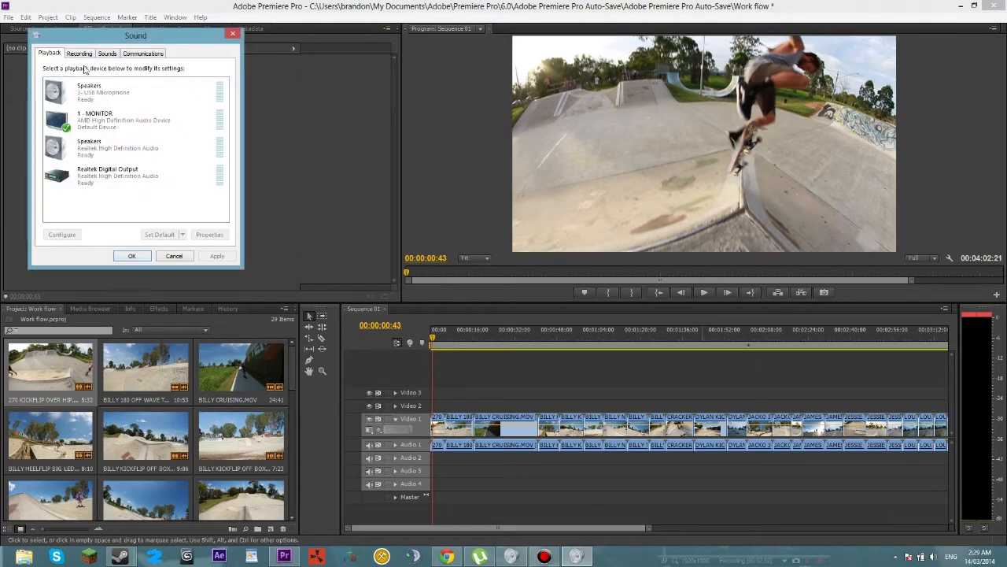
{"action": "left_click", "coordinate": [79, 152]}
{"action": "left_click", "coordinate": [159, 234]}
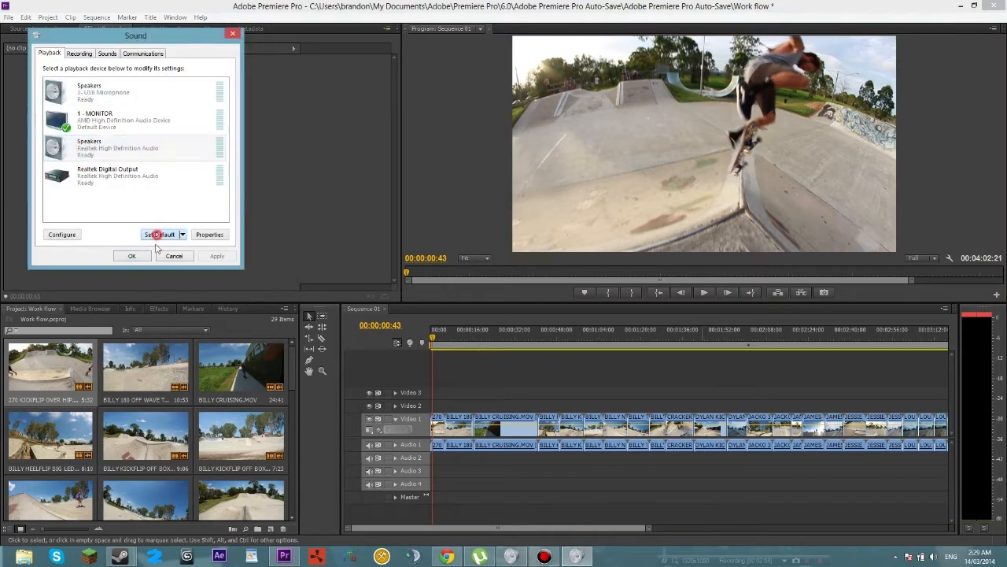
{"action": "left_click", "coordinate": [132, 256]}
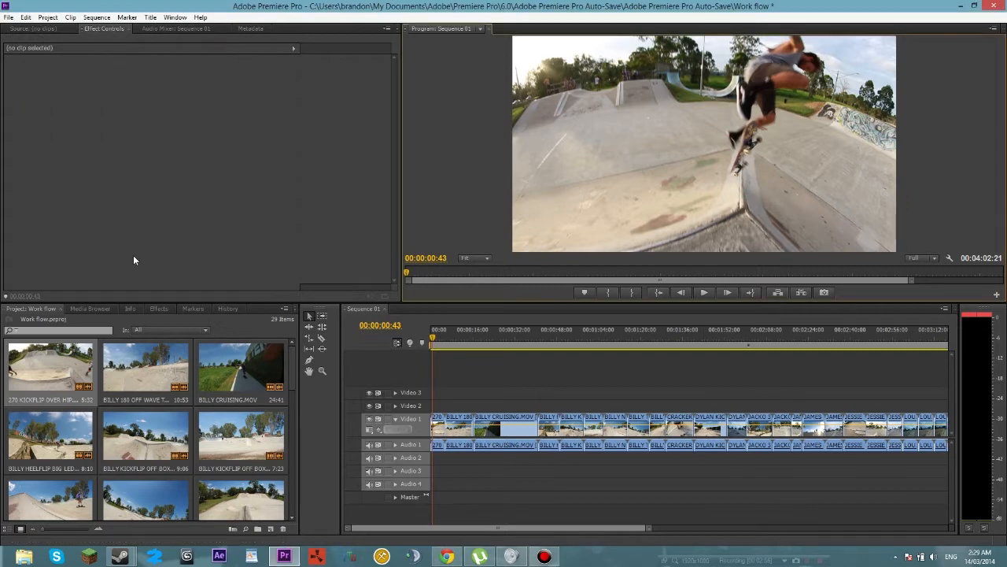
Play a few seconds of the sequence to check its sound, then stop playback.
{"action": "left_click", "coordinate": [705, 292]}
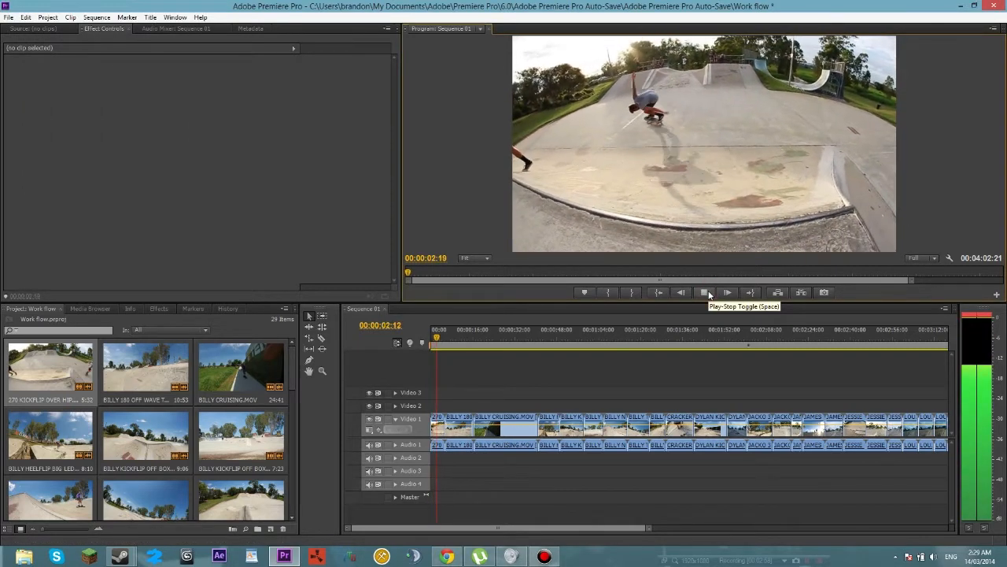
{"action": "left_click", "coordinate": [706, 292]}
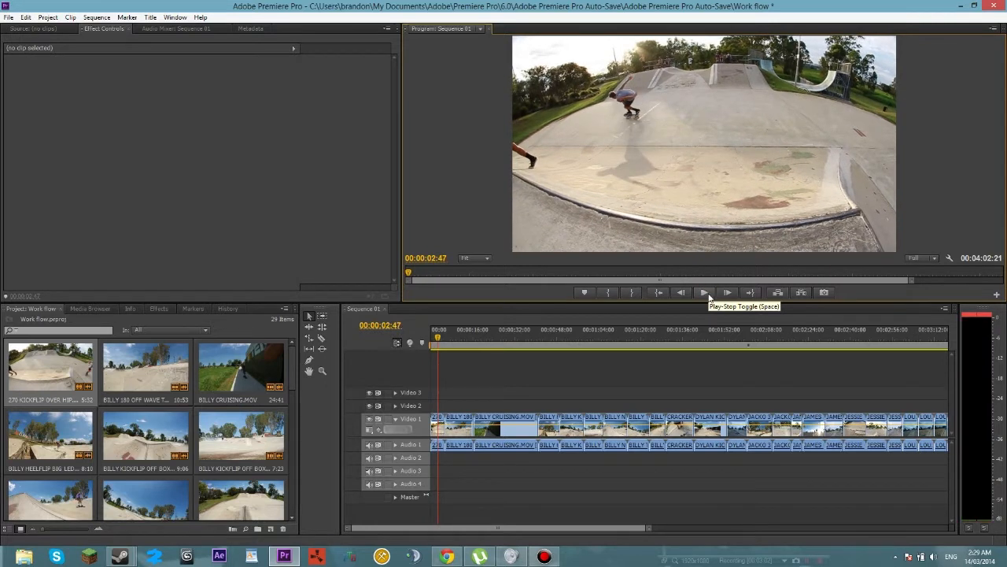
{"action": "left_click", "coordinate": [706, 293]}
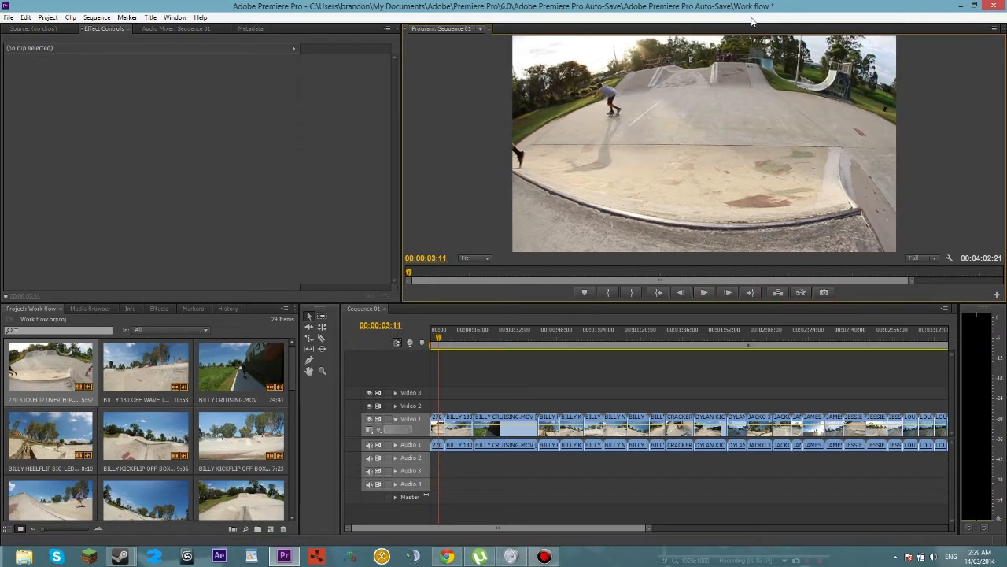
Lower an application's volume level in the Windows volume mixer and close the mixer.
{"action": "double_click", "coordinate": [933, 560]}
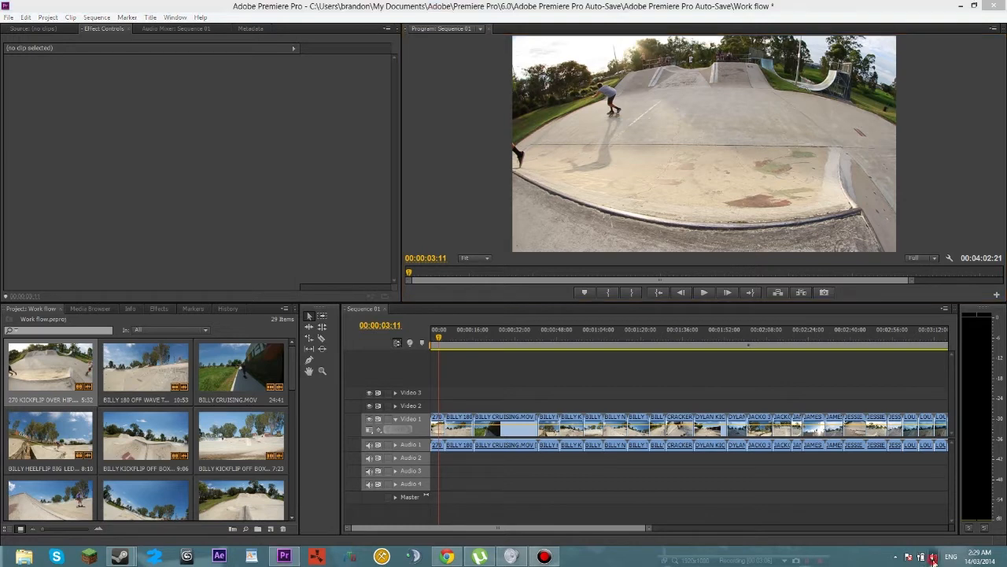
{"action": "left_click_drag", "start_coordinate": [868, 529], "coordinate": [972, 527]}
{"action": "left_click_drag", "start_coordinate": [961, 462], "coordinate": [958, 482]}
{"action": "left_click", "coordinate": [992, 366]}
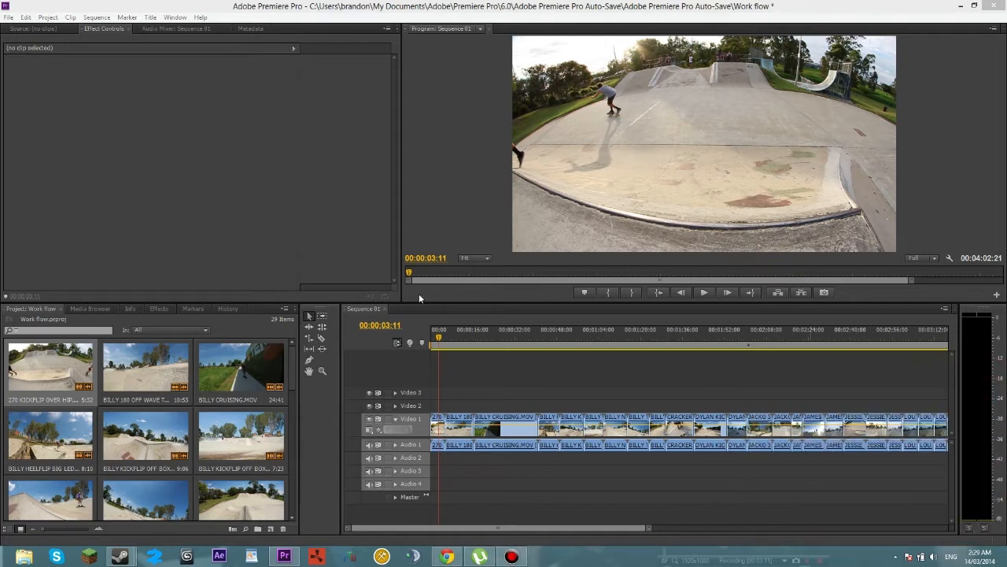
Play a short stretch of the sequence to recheck the sound and return the playhead to the sequence start.
{"action": "left_click", "coordinate": [703, 295]}
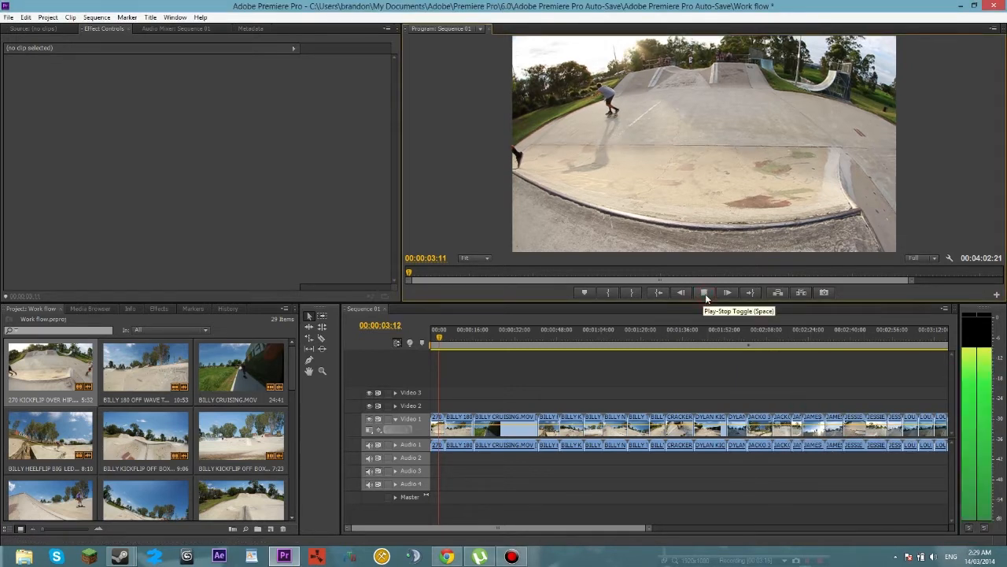
{"action": "left_click", "coordinate": [705, 293]}
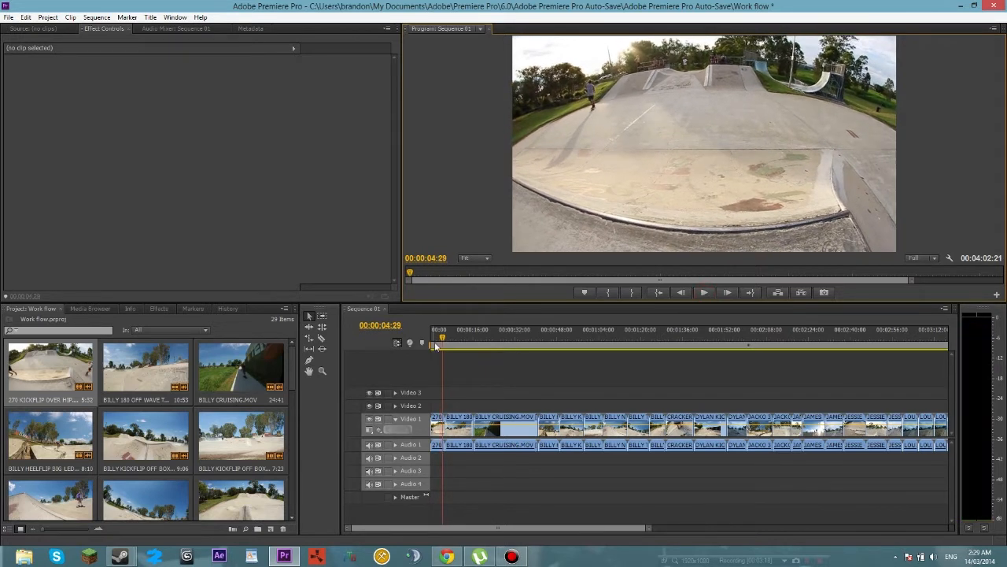
{"action": "left_click", "coordinate": [380, 340]}
{"action": "key", "text": "Home"}
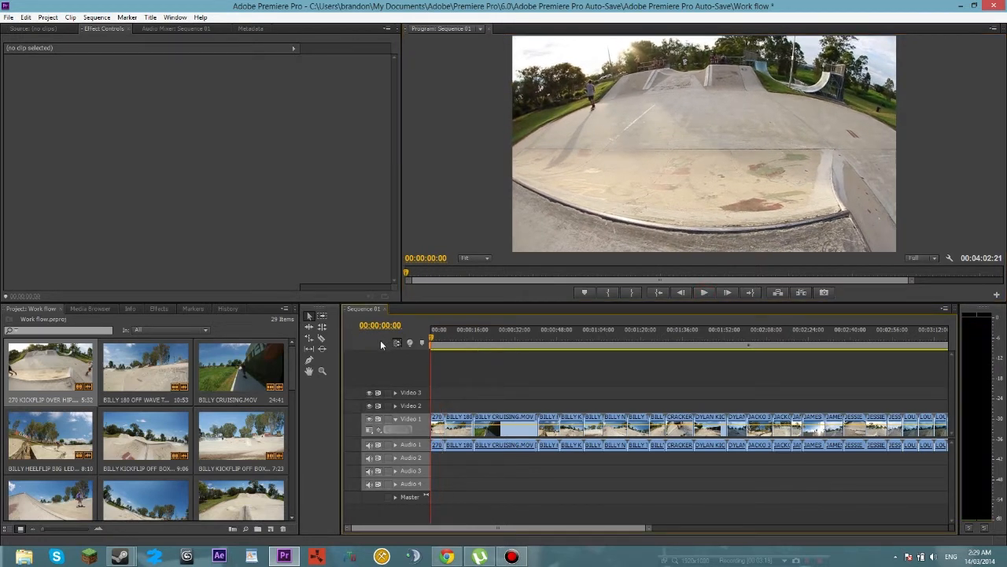
Play the first clip from the sequence start and stop once its trick has finished.
{"action": "left_click", "coordinate": [447, 339]}
{"action": "left_click_drag", "start_coordinate": [448, 339], "coordinate": [419, 334]}
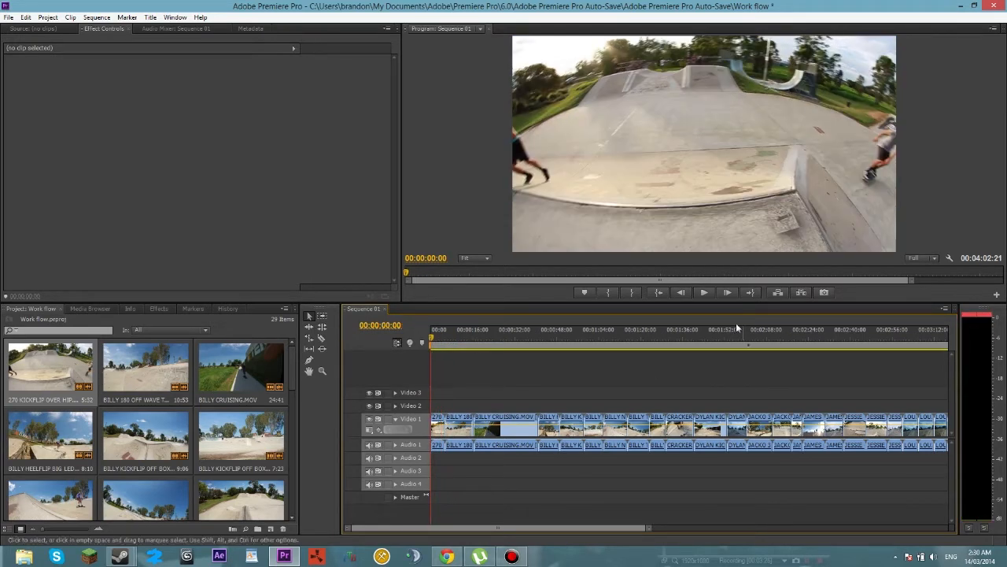
{"action": "left_click", "coordinate": [705, 292]}
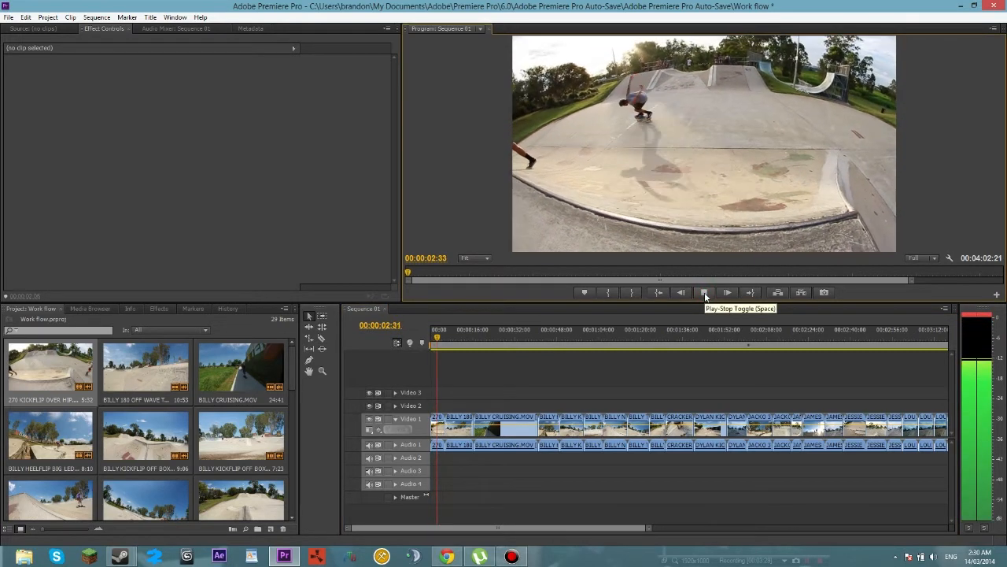
{"action": "left_click", "coordinate": [705, 293]}
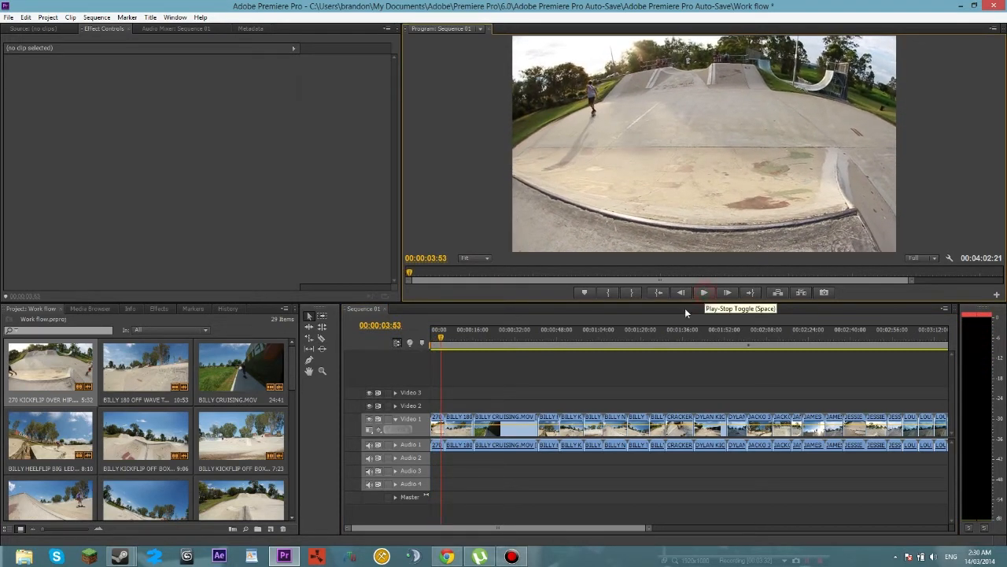
Split the 270 KICKFLIP clip at 00:00:03:01, just after the trick ends.
{"action": "left_click", "coordinate": [443, 338]}
{"action": "left_click_drag", "start_coordinate": [442, 338], "coordinate": [442, 338]}
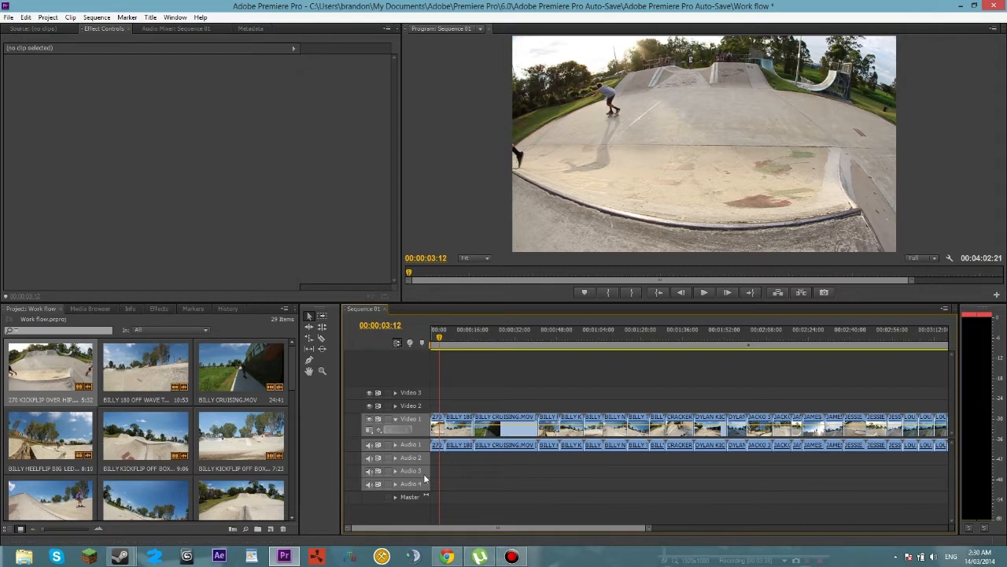
{"action": "key", "text": "="}
{"action": "key", "text": "="}
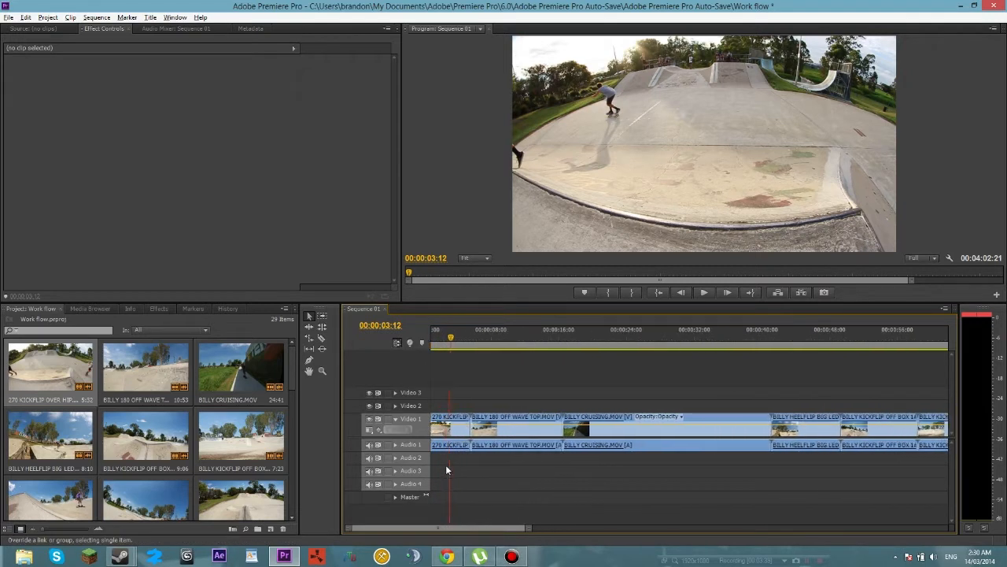
{"action": "left_click", "coordinate": [457, 340]}
{"action": "left_click_drag", "start_coordinate": [458, 340], "coordinate": [452, 343]}
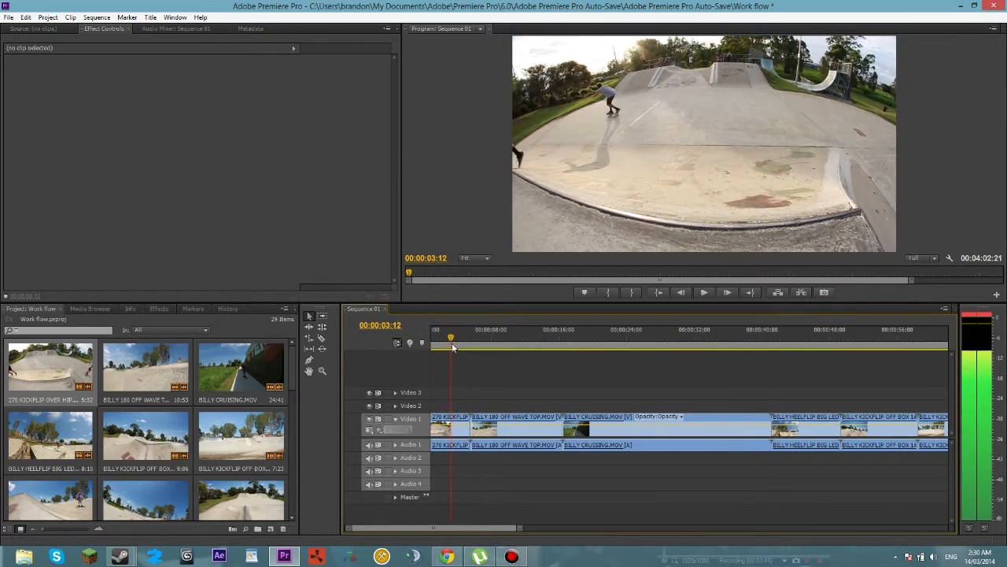
{"action": "key", "text": "c"}
{"action": "left_click", "coordinate": [449, 423]}
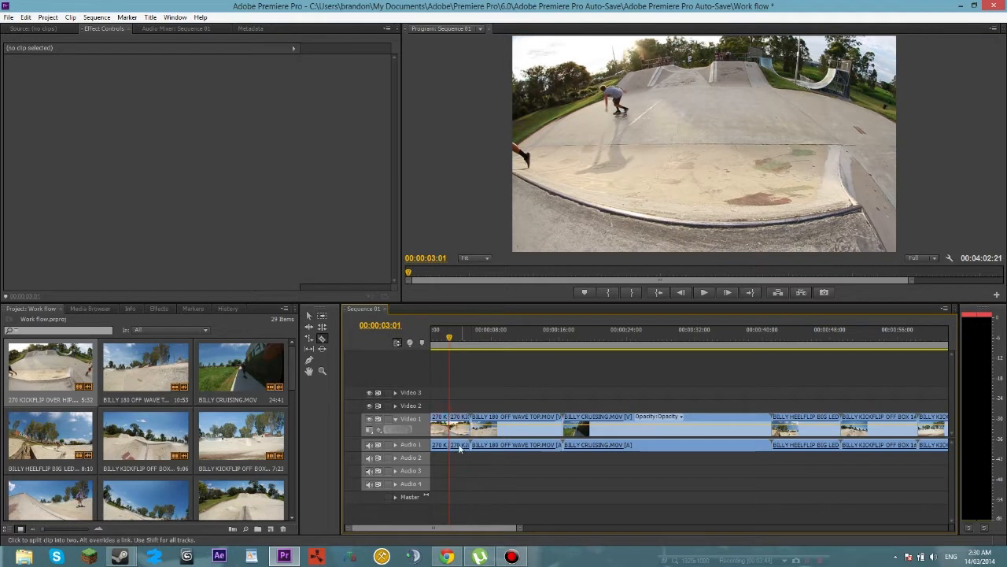
Delete the leftover end of the 270 KICKFLIP clip and close the gap before the next clip.
{"action": "key", "text": "v"}
{"action": "left_click", "coordinate": [463, 444]}
{"action": "key", "text": "Delete"}
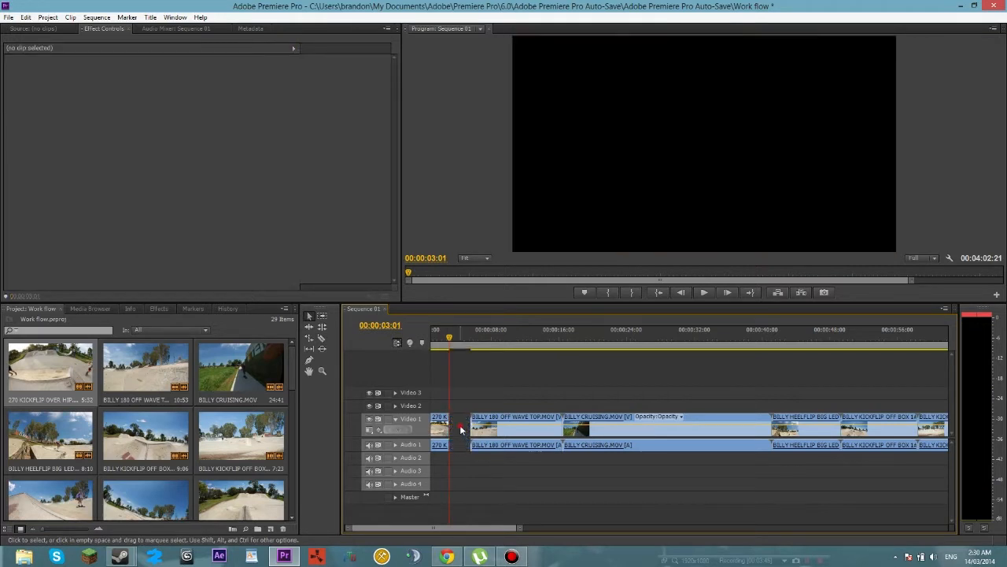
{"action": "left_click", "coordinate": [461, 431]}
{"action": "key", "text": "Delete"}
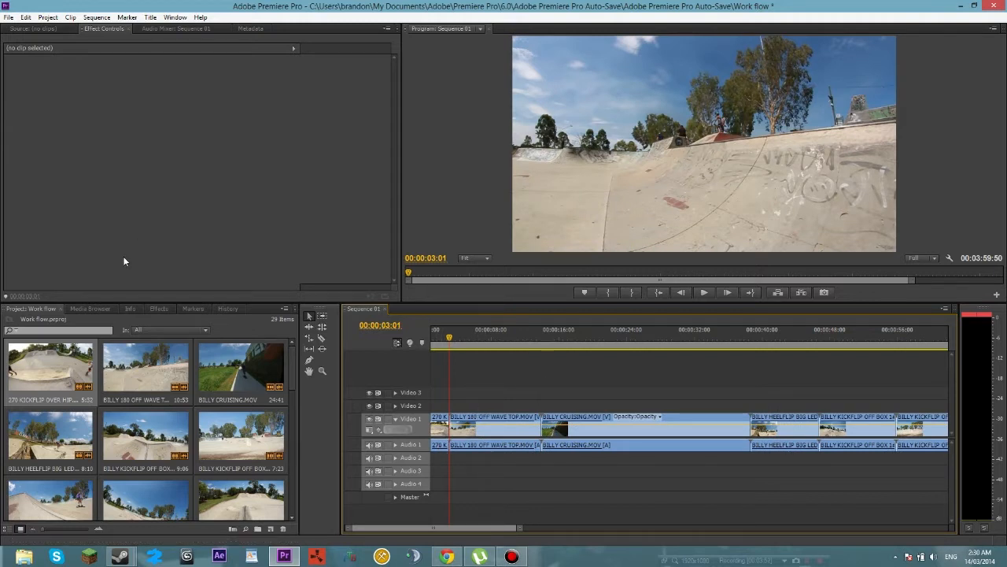
Show the Dissolve group of video transitions in the effects library.
{"action": "left_click", "coordinate": [160, 308]}
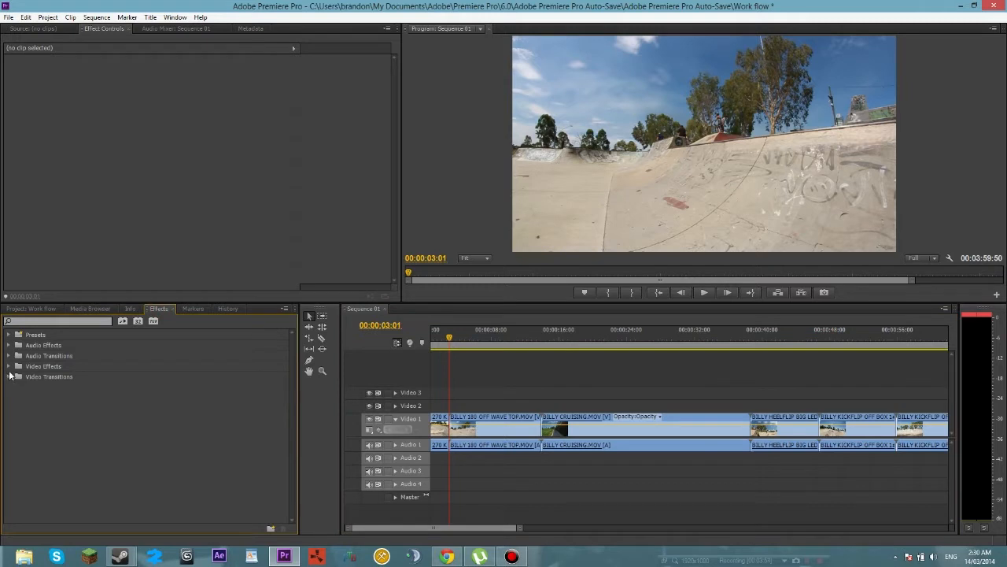
{"action": "left_click", "coordinate": [8, 377]}
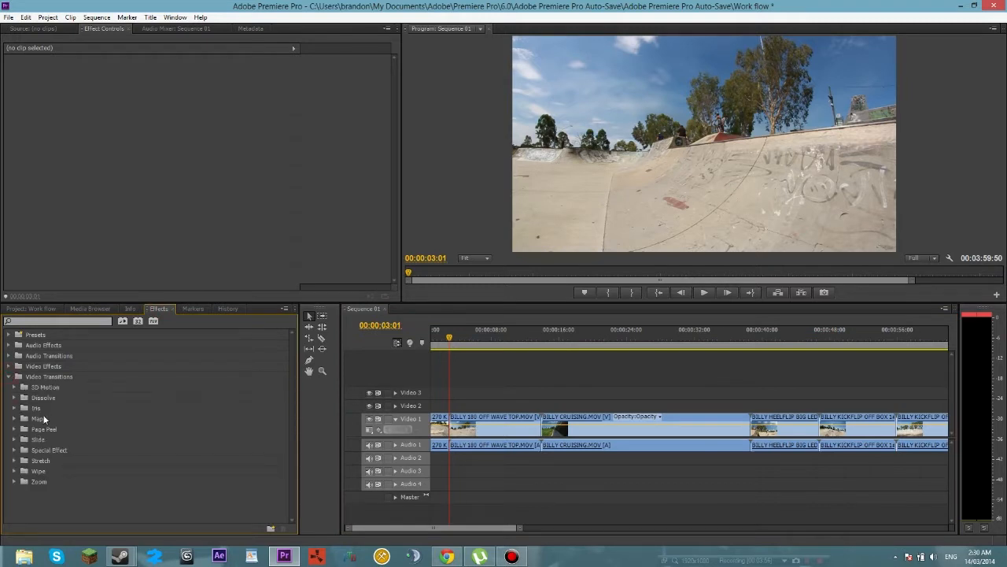
{"action": "left_click", "coordinate": [14, 397]}
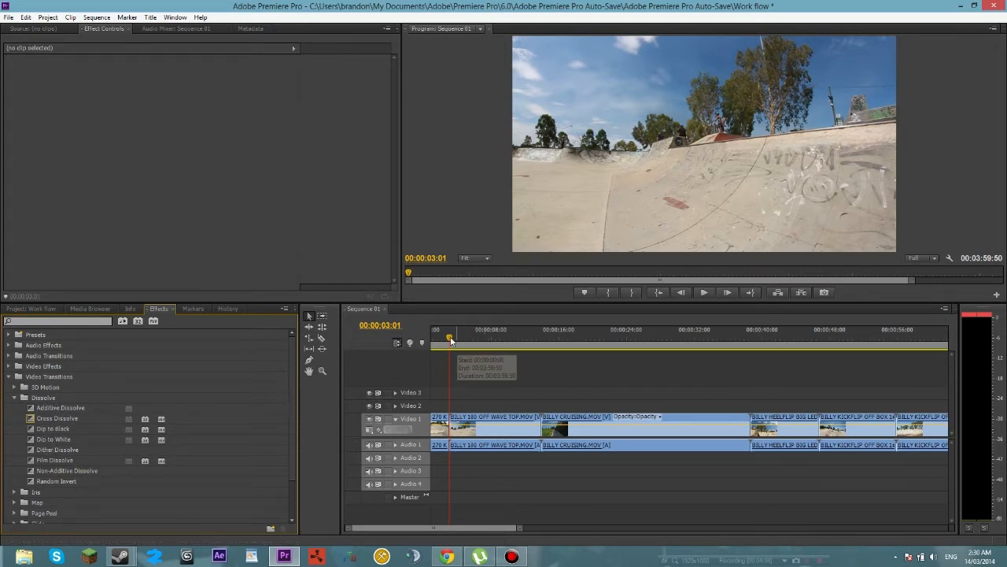
Play the sequence from its start through the new cut into the second clip, then stop playback.
{"action": "left_click_drag", "start_coordinate": [450, 337], "coordinate": [431, 337]}
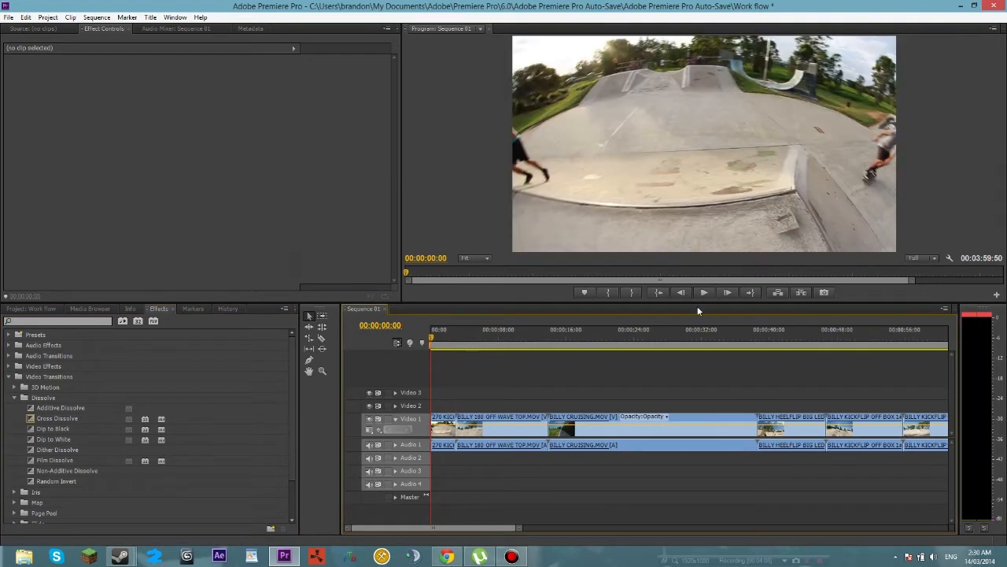
{"action": "left_click", "coordinate": [703, 292]}
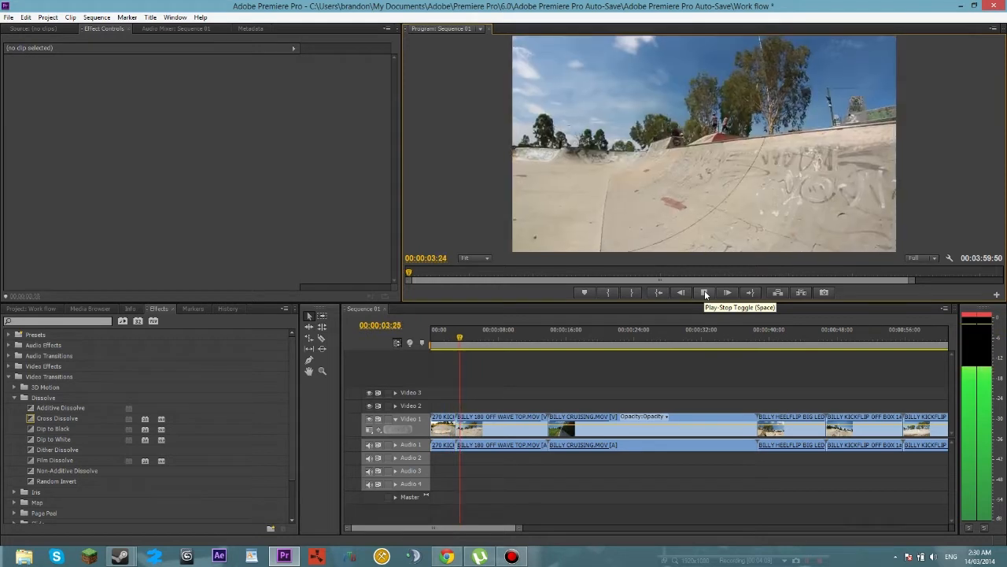
{"action": "left_click", "coordinate": [705, 292]}
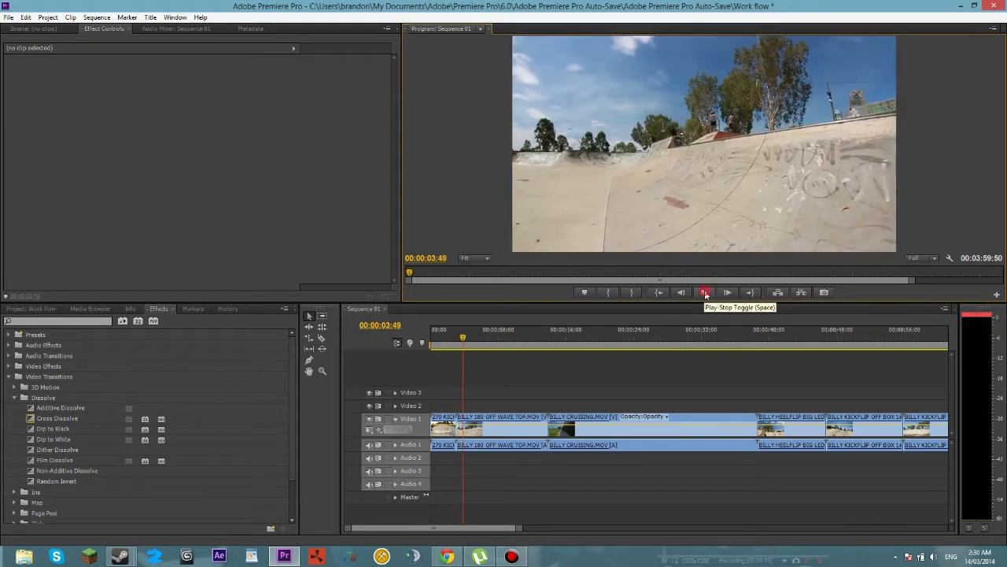
Split the BILLY 180 OFF WAVE TOP clip at 00:00:05:12 and delete the part before the cut.
{"action": "left_click", "coordinate": [466, 338]}
{"action": "left_click_drag", "start_coordinate": [466, 338], "coordinate": [475, 337]}
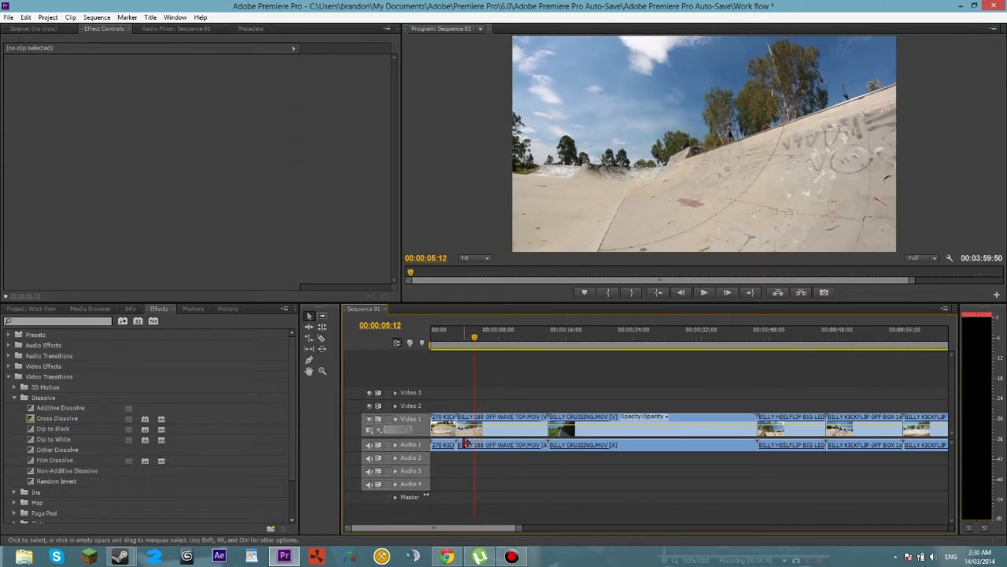
{"action": "key", "text": "c"}
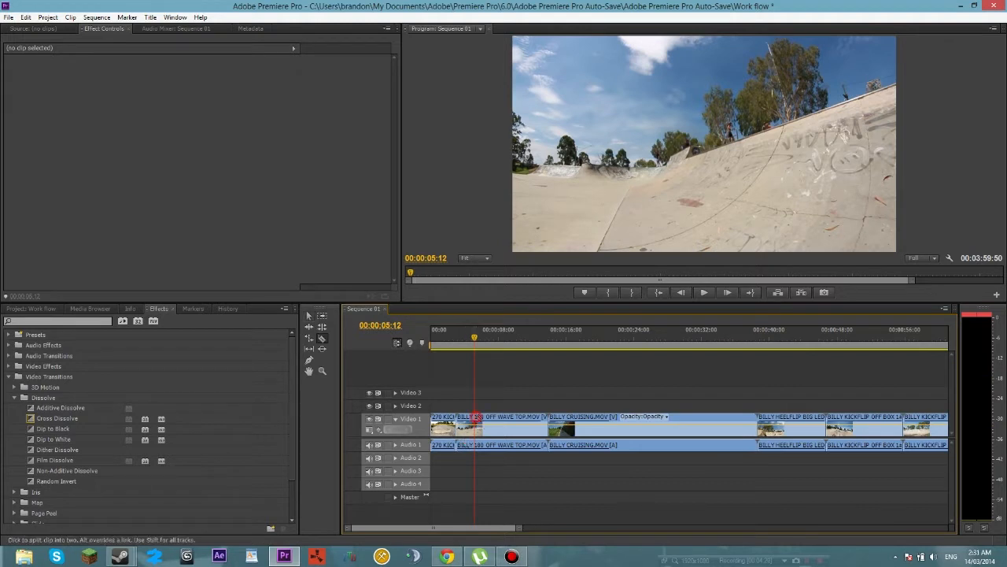
{"action": "left_click", "coordinate": [476, 417]}
{"action": "key", "text": "v"}
{"action": "left_click", "coordinate": [466, 425]}
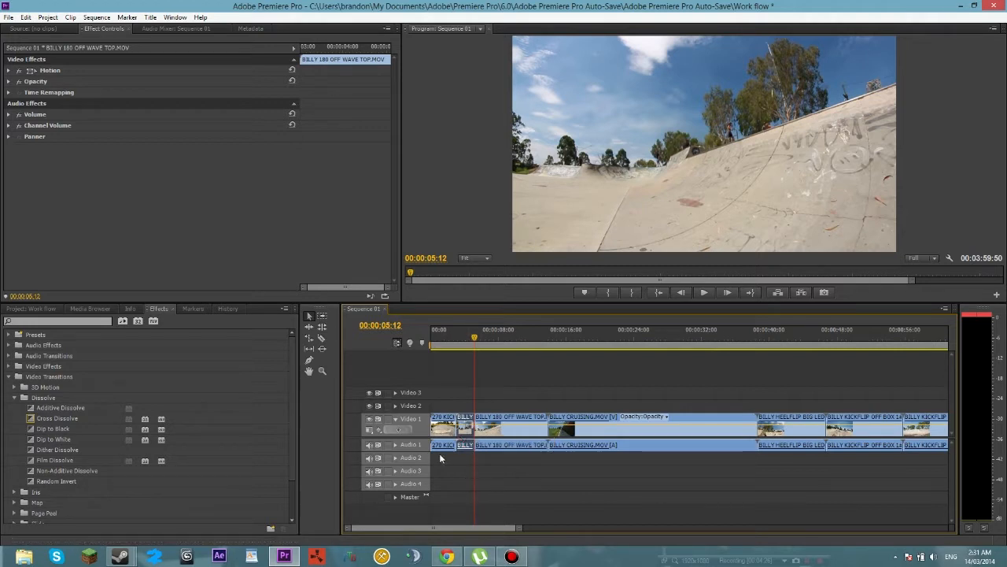
{"action": "key", "text": "Delete"}
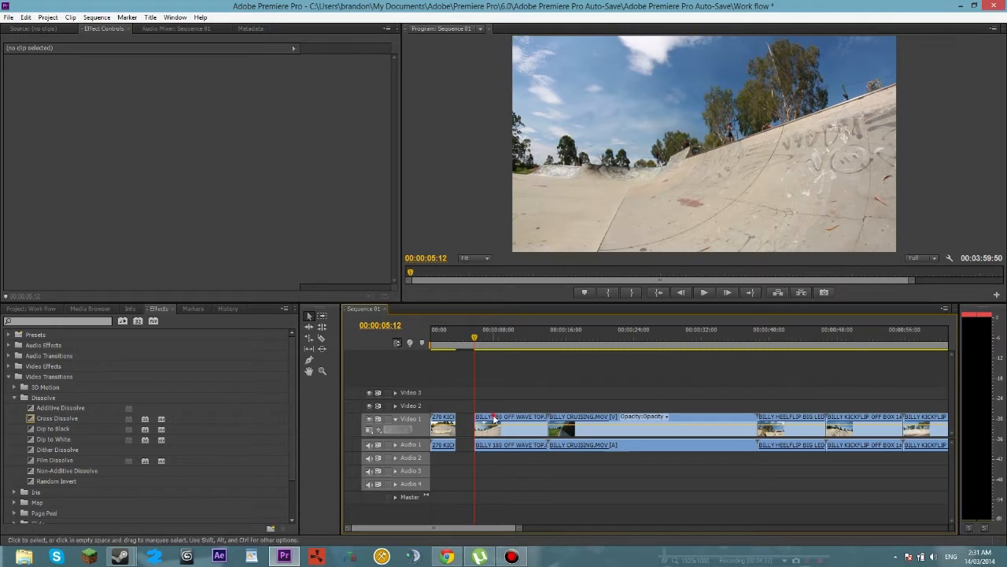
Close the gap between the 270 KICKFLIP and BILLY 180 OFF WAVE TOP clips.
{"action": "left_click", "coordinate": [493, 418]}
{"action": "left_click", "coordinate": [510, 475]}
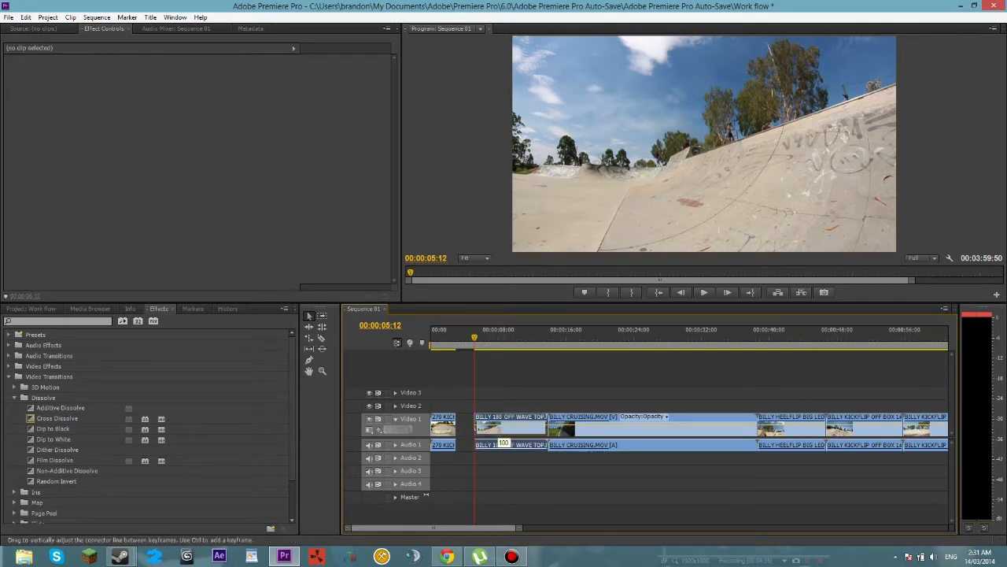
{"action": "left_click", "coordinate": [502, 441]}
{"action": "left_click", "coordinate": [465, 430]}
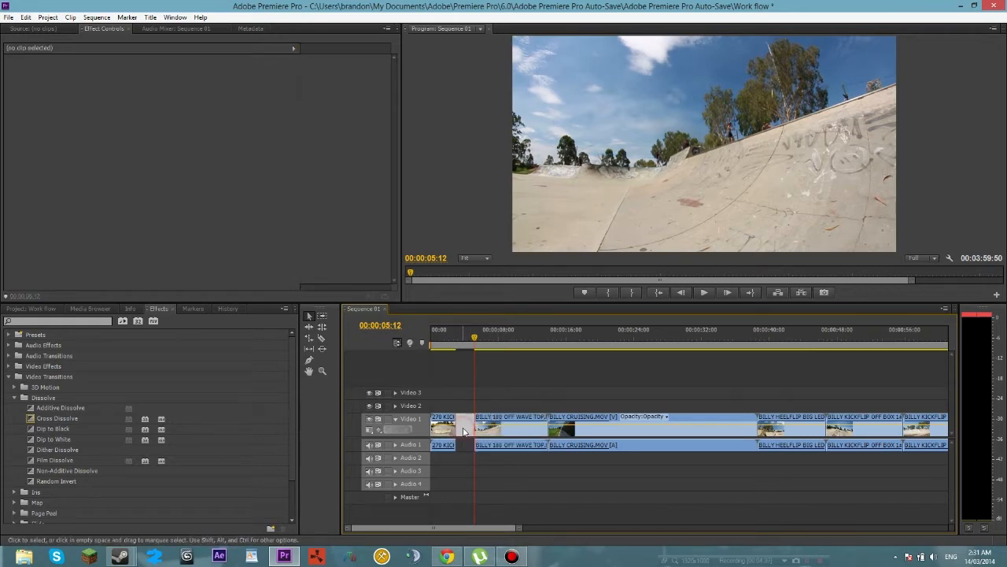
{"action": "key", "text": "Delete"}
Play from near the end of the first clip through the second clip's trick, then stop playback.
{"action": "left_click", "coordinate": [453, 340]}
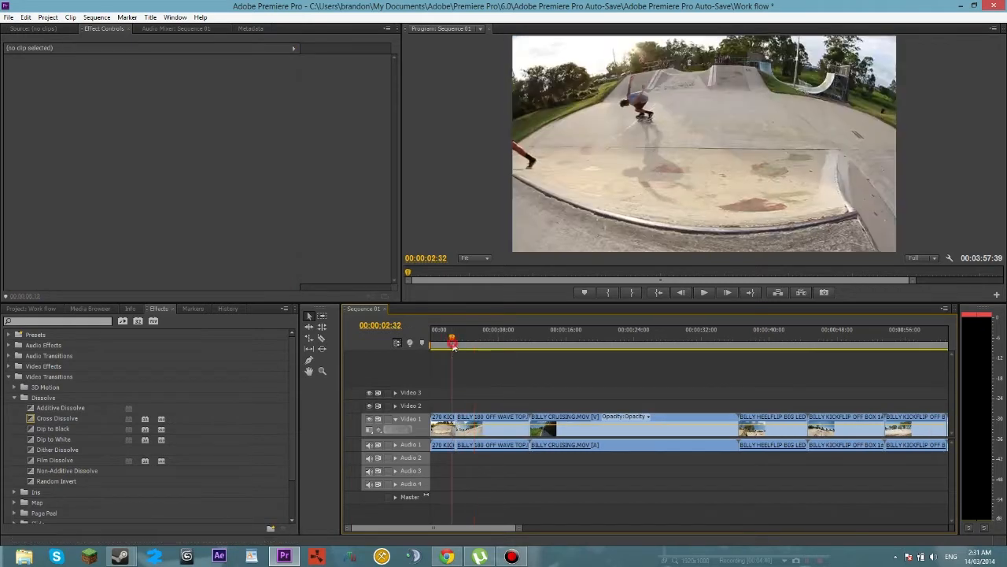
{"action": "left_click", "coordinate": [705, 293]}
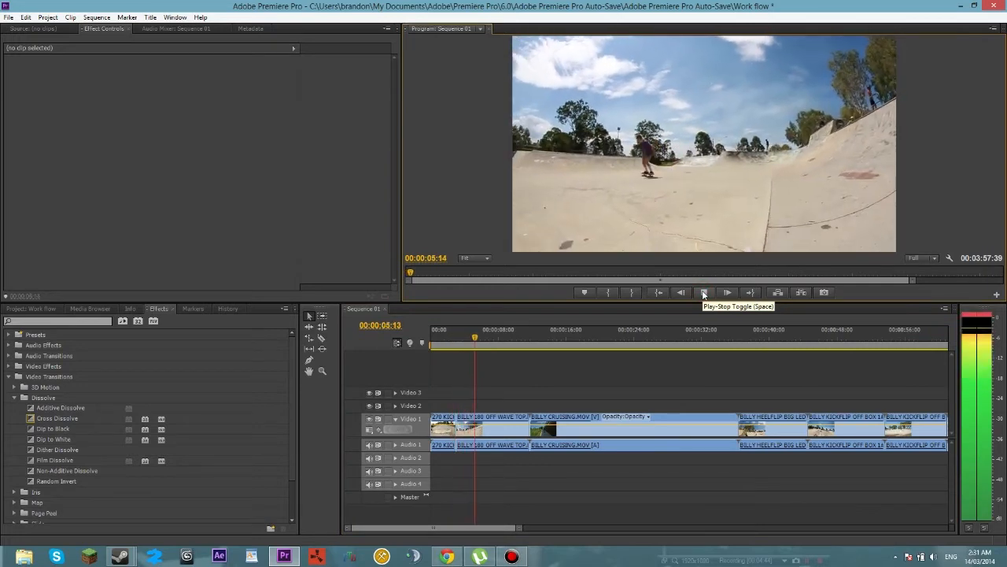
{"action": "left_click", "coordinate": [705, 293]}
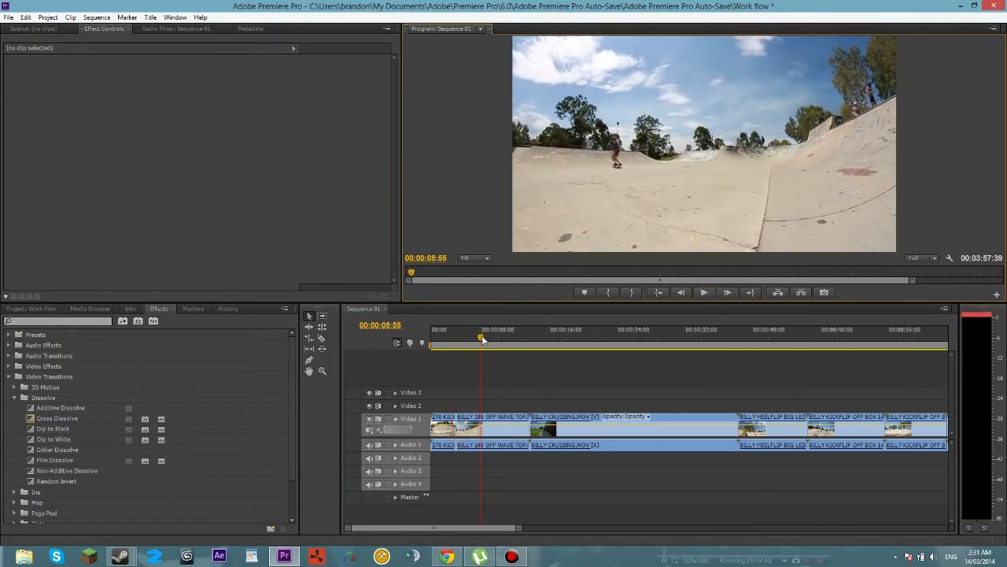
Split the BILLY 180 OFF WAVE TOP clip at 00:00:05:53, delete its remainder and close the gap.
{"action": "key", "text": "c"}
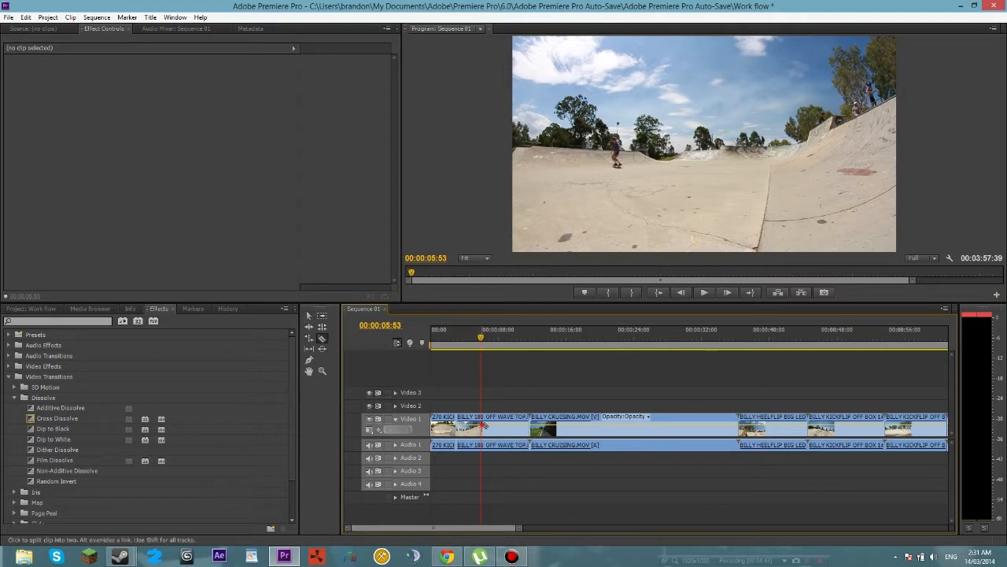
{"action": "left_click", "coordinate": [482, 425]}
{"action": "key", "text": "v"}
{"action": "left_click", "coordinate": [496, 421]}
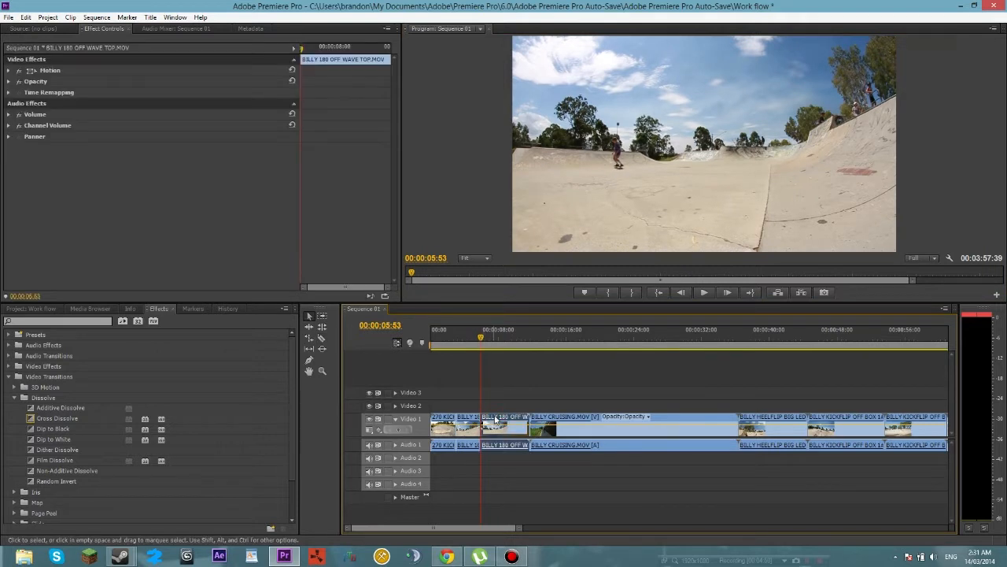
{"action": "key", "text": "Delete"}
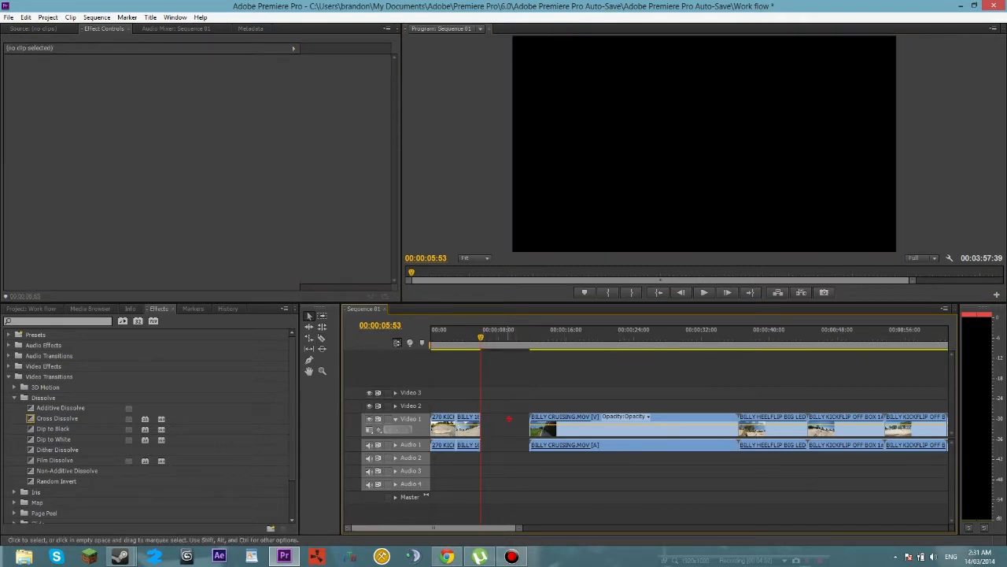
{"action": "left_click", "coordinate": [504, 426]}
{"action": "key", "text": "Delete"}
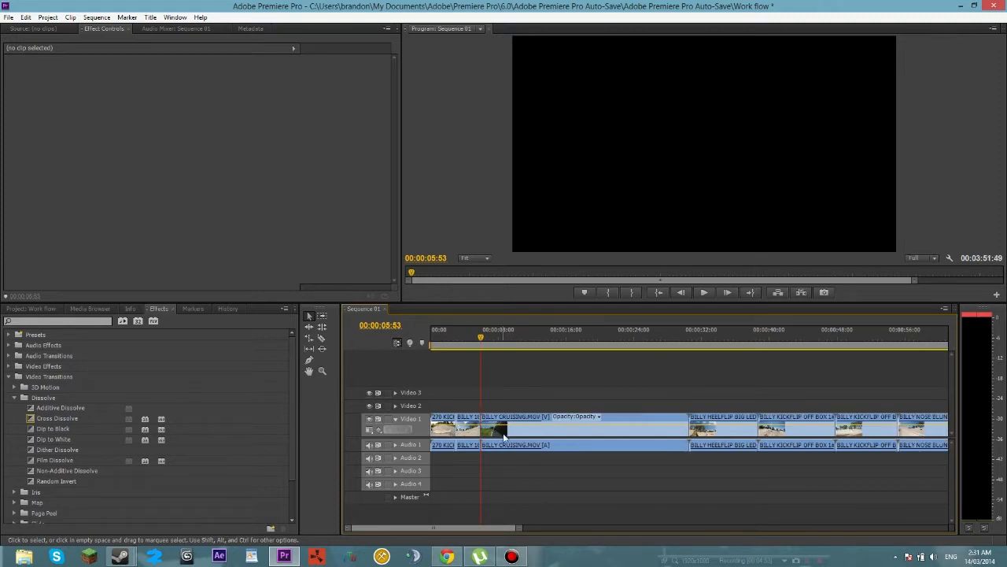
Split the BILLY CRUISING clip at 00:00:15:36, delete the part before the cut and close the gap.
{"action": "left_click_drag", "start_coordinate": [488, 347], "coordinate": [563, 348]}
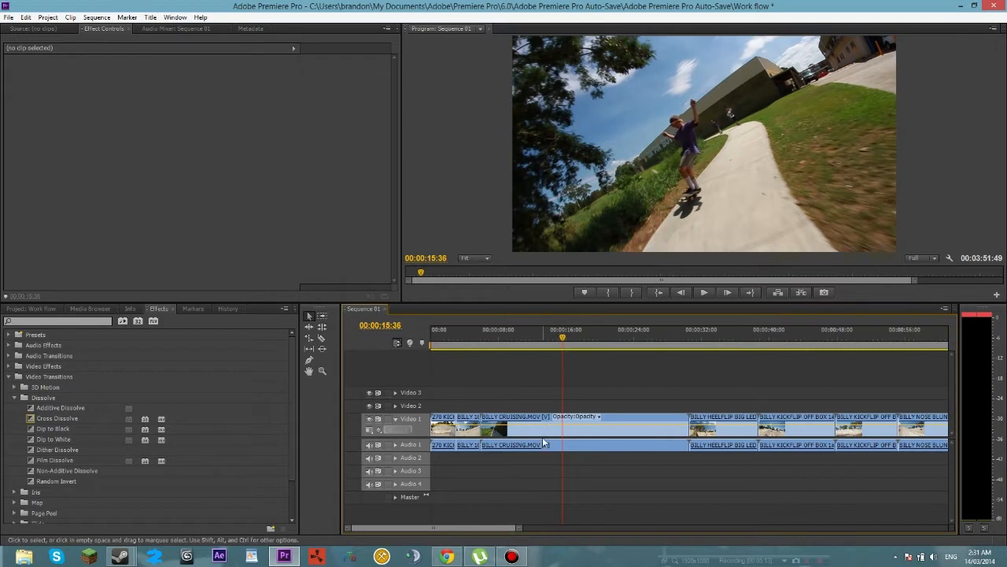
{"action": "key", "text": "c"}
{"action": "left_click", "coordinate": [563, 426]}
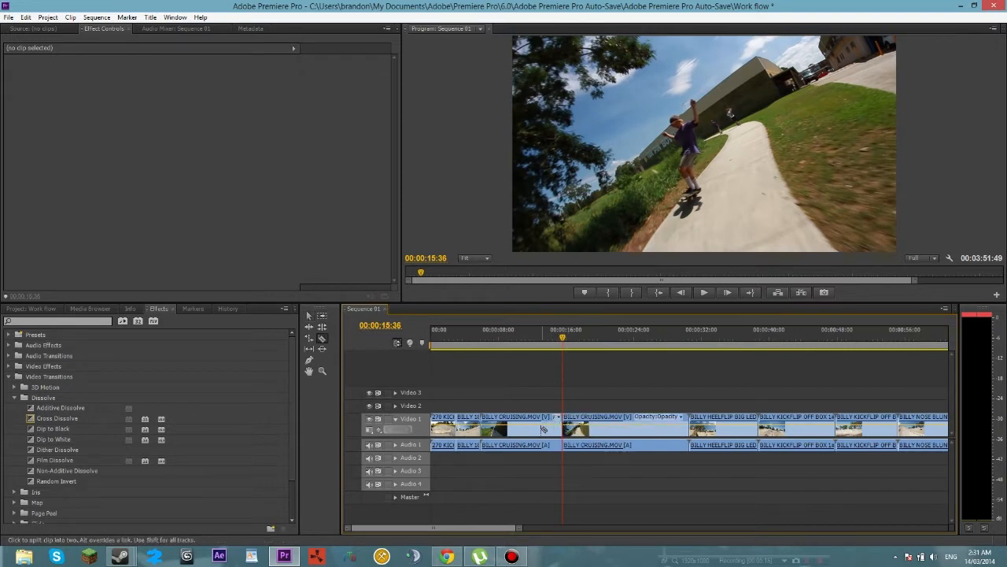
{"action": "key", "text": "v"}
{"action": "left_click", "coordinate": [523, 421]}
{"action": "key", "text": "Delete"}
{"action": "left_click", "coordinate": [515, 420]}
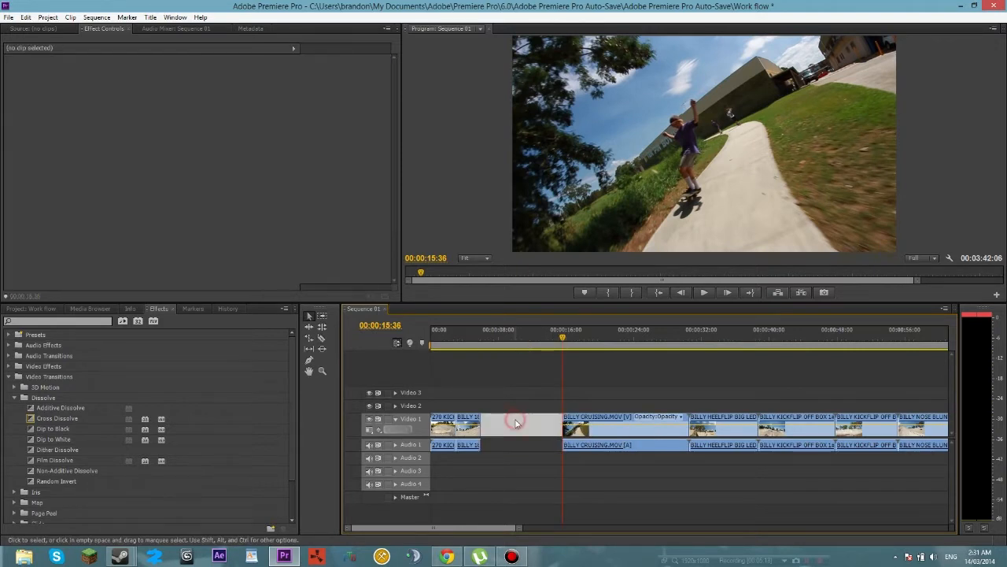
{"action": "key", "text": "Delete"}
Play the opening of the sequence to review the trimmed clips, then move back to replay the first clip.
{"action": "left_click", "coordinate": [484, 334]}
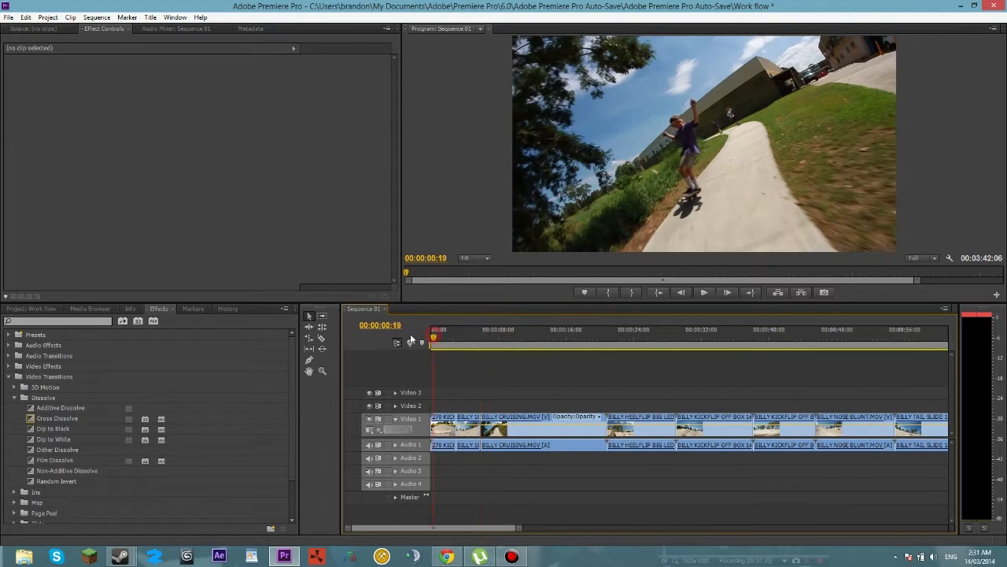
{"action": "left_click_drag", "start_coordinate": [410, 339], "coordinate": [397, 337]}
{"action": "left_click", "coordinate": [709, 295]}
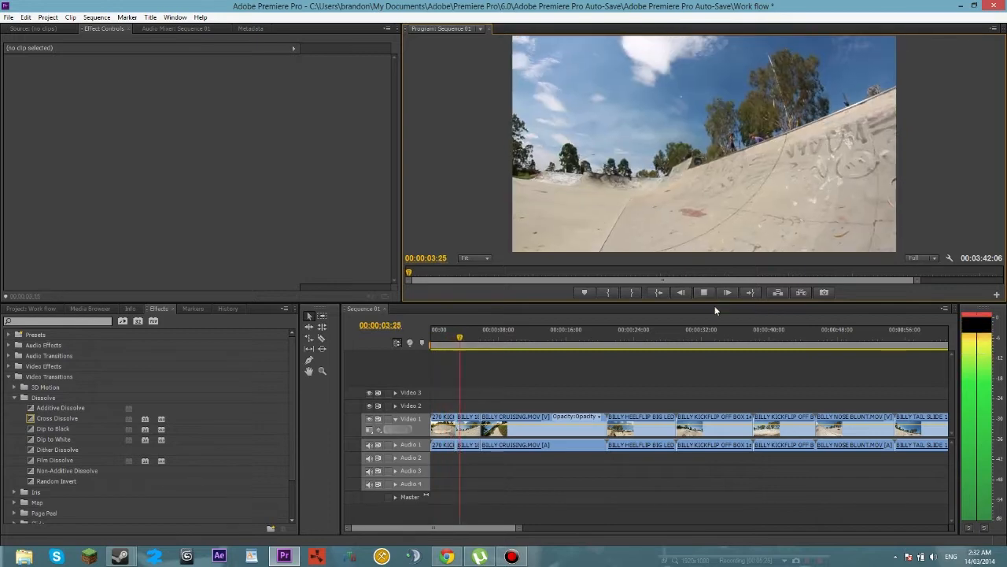
{"action": "left_click", "coordinate": [704, 294]}
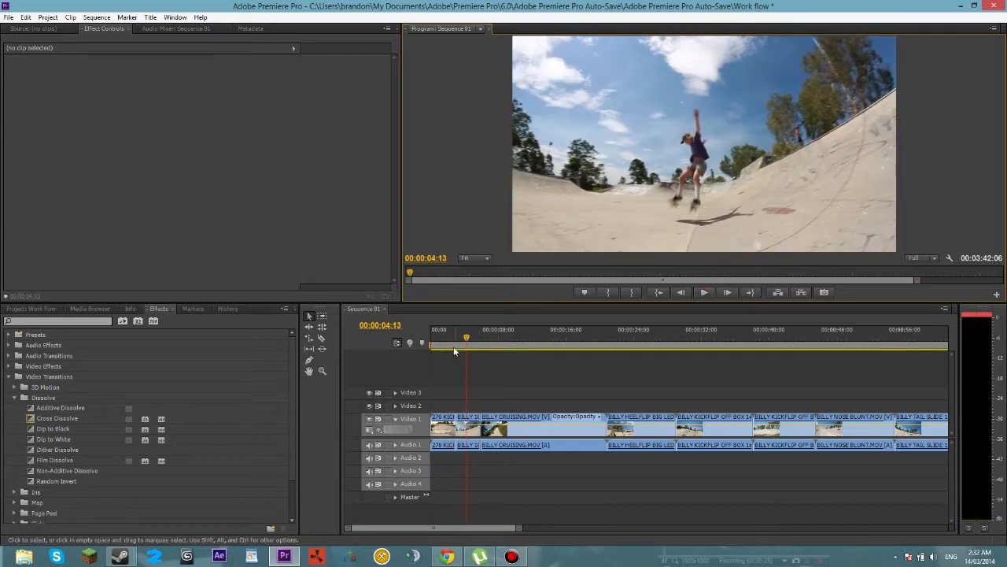
{"action": "left_click", "coordinate": [441, 340]}
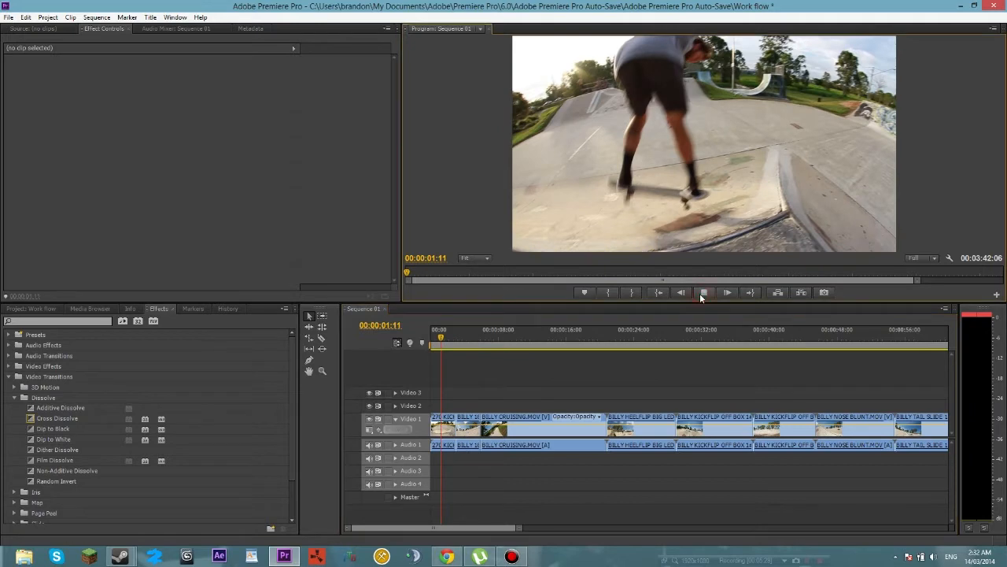
Play the trimmed clips through the first part of BILLY CRUISING, then scrub ahead to near that clip's end.
{"action": "left_click", "coordinate": [703, 292]}
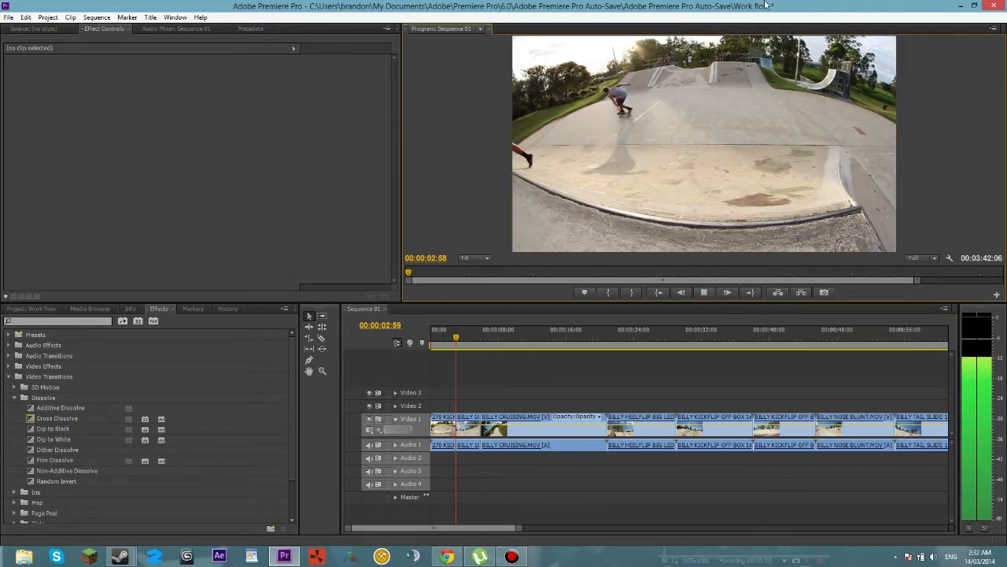
{"action": "left_click", "coordinate": [703, 293]}
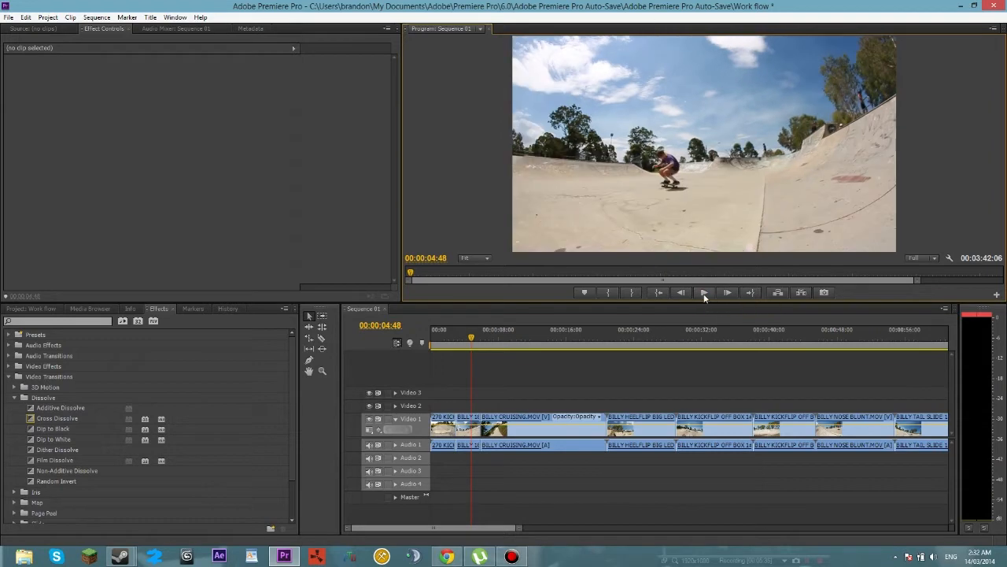
{"action": "left_click", "coordinate": [704, 292]}
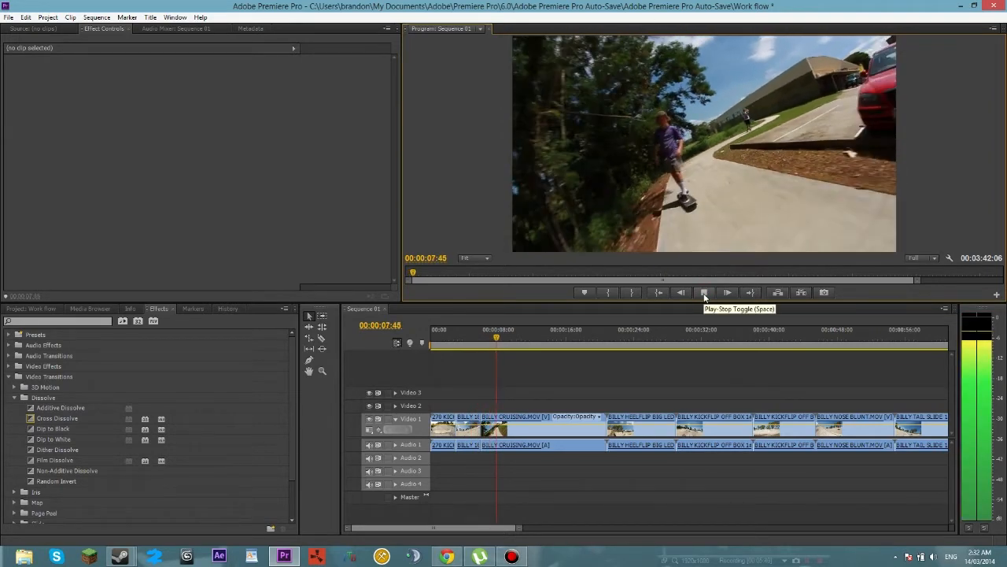
{"action": "left_click", "coordinate": [704, 292]}
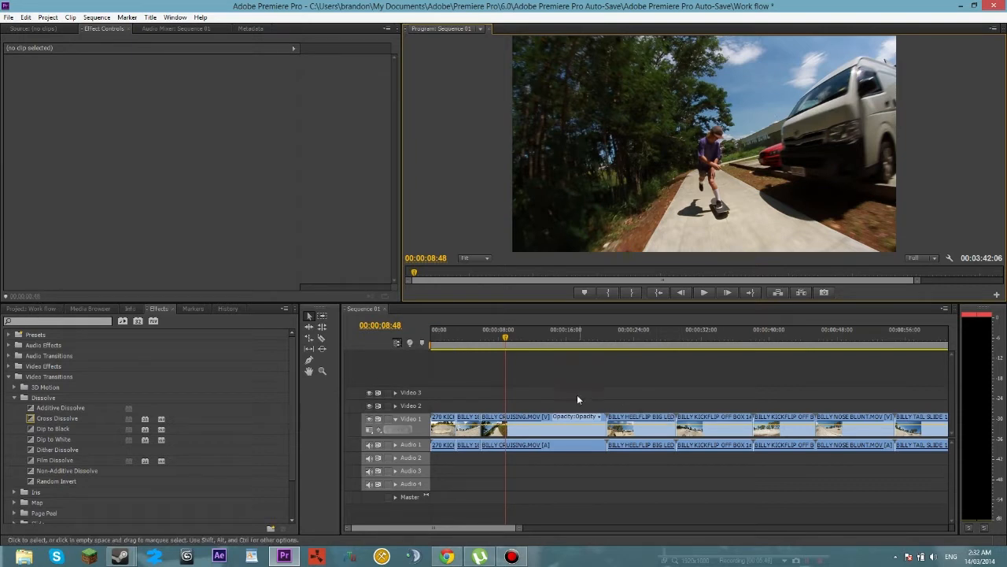
{"action": "left_click_drag", "start_coordinate": [506, 335], "coordinate": [578, 360]}
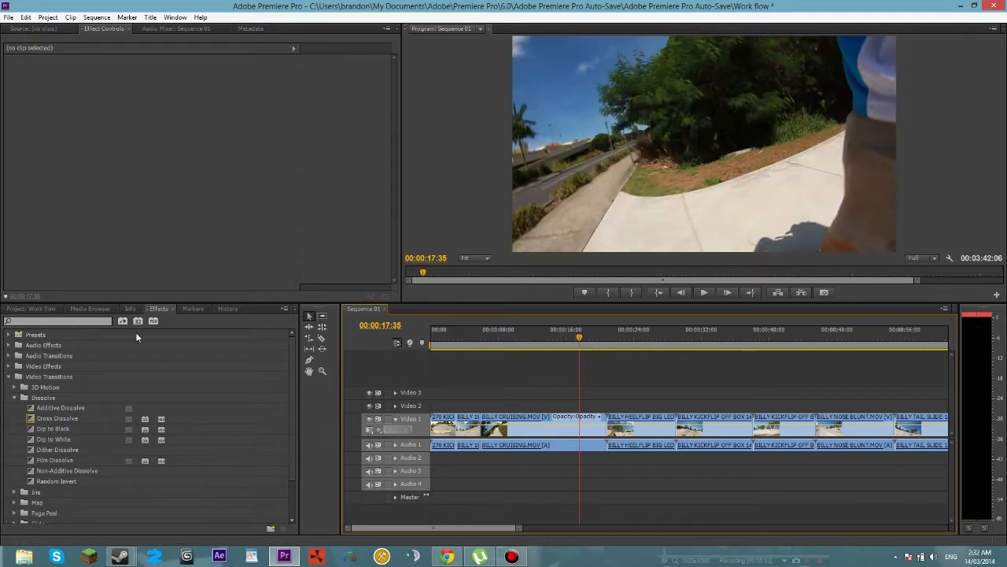
Collapse the Video Transitions effects folder and return the playhead to 00:00:07:00 in the BILLY CRUISING clip.
{"action": "left_click", "coordinate": [8, 377]}
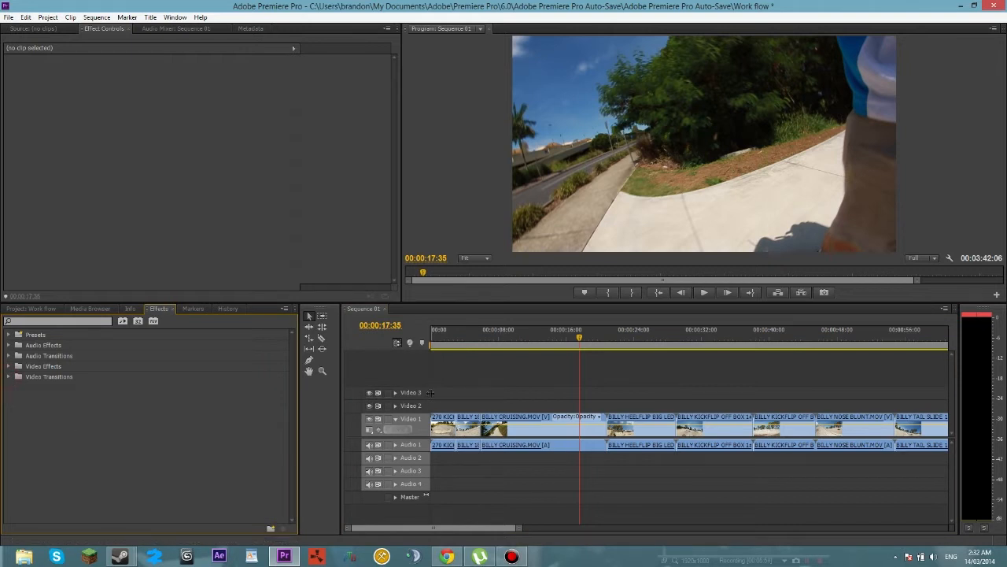
{"action": "left_click_drag", "start_coordinate": [442, 389], "coordinate": [442, 420]}
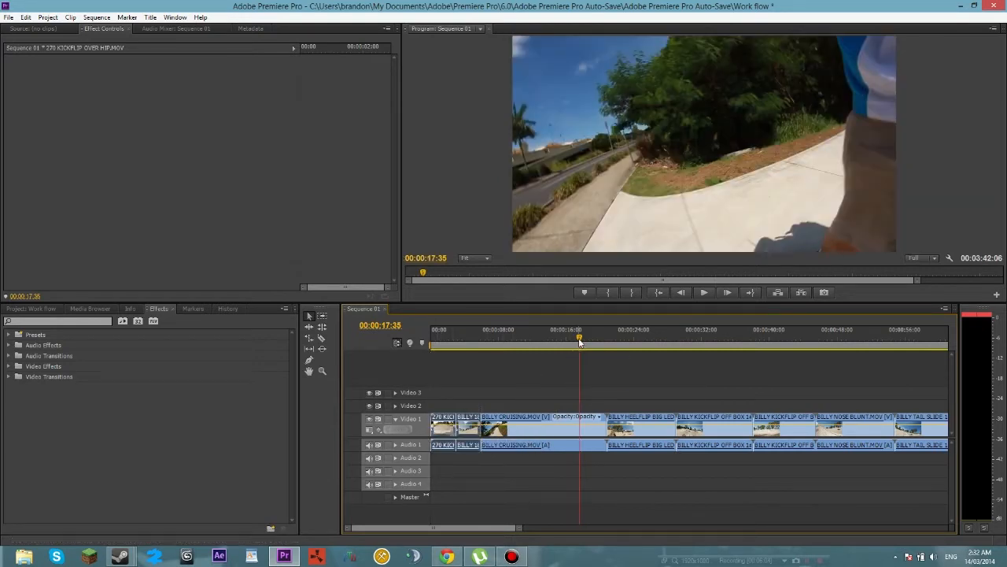
{"action": "left_click", "coordinate": [488, 404]}
{"action": "left_click_drag", "start_coordinate": [497, 344], "coordinate": [521, 344]}
{"action": "left_click_drag", "start_coordinate": [590, 346], "coordinate": [490, 357]}
Move the 270 KICKFLIP OVER HIP clip to Video 3 and its audio to Audio 3.
{"action": "left_click", "coordinate": [443, 420]}
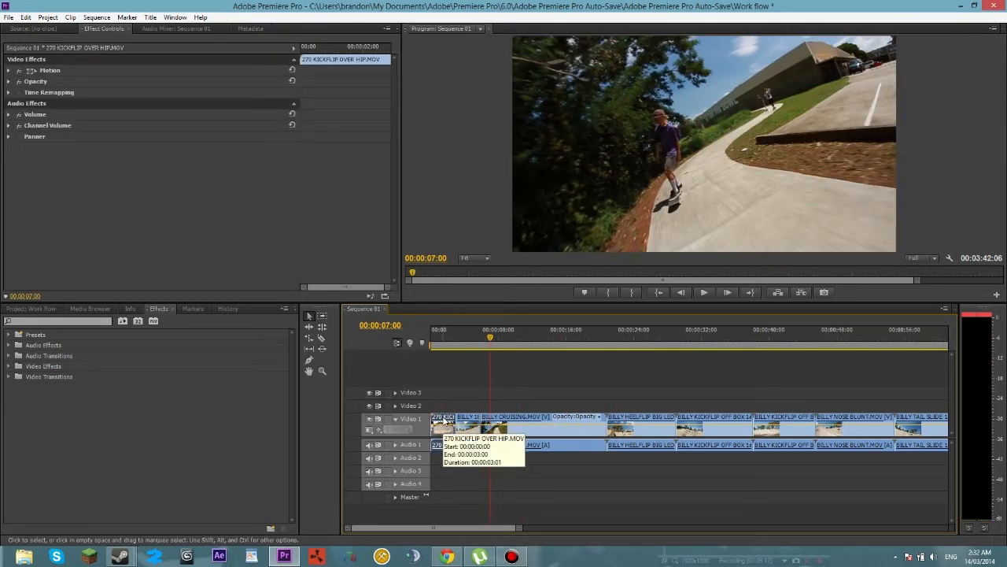
{"action": "left_click_drag", "start_coordinate": [443, 419], "coordinate": [442, 400]}
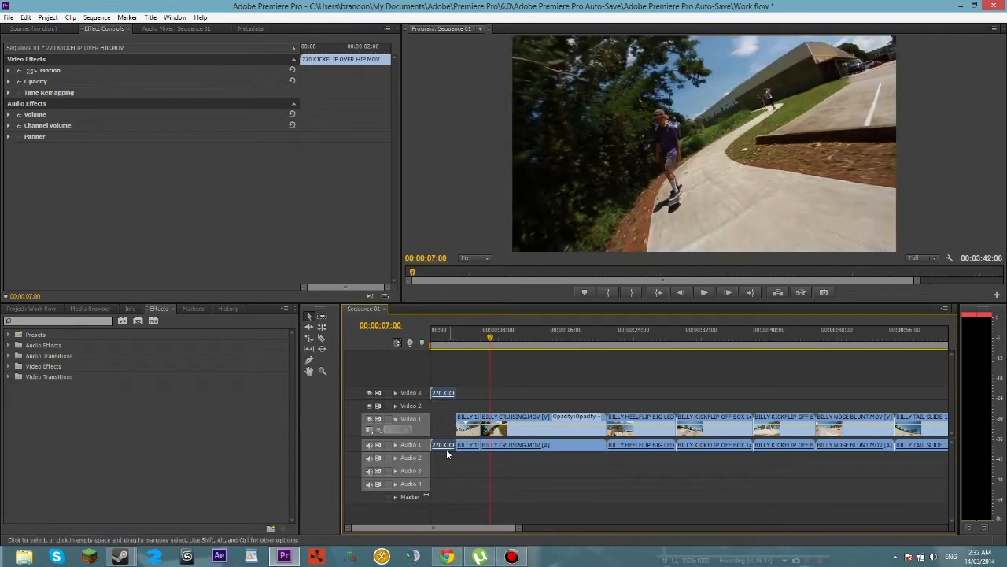
{"action": "left_click_drag", "start_coordinate": [445, 446], "coordinate": [448, 472]}
{"action": "left_click", "coordinate": [507, 420]}
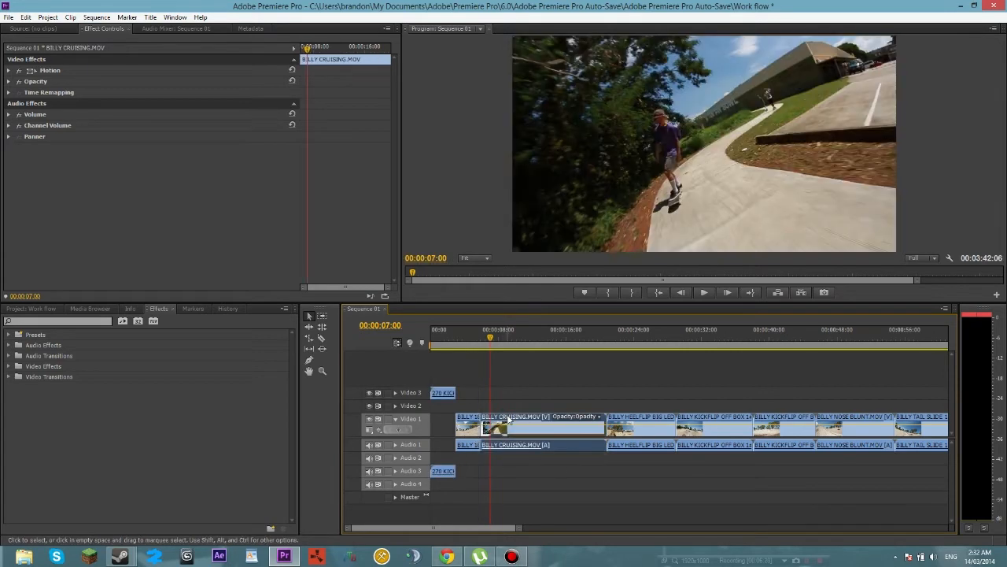
{"action": "left_click", "coordinate": [467, 422]}
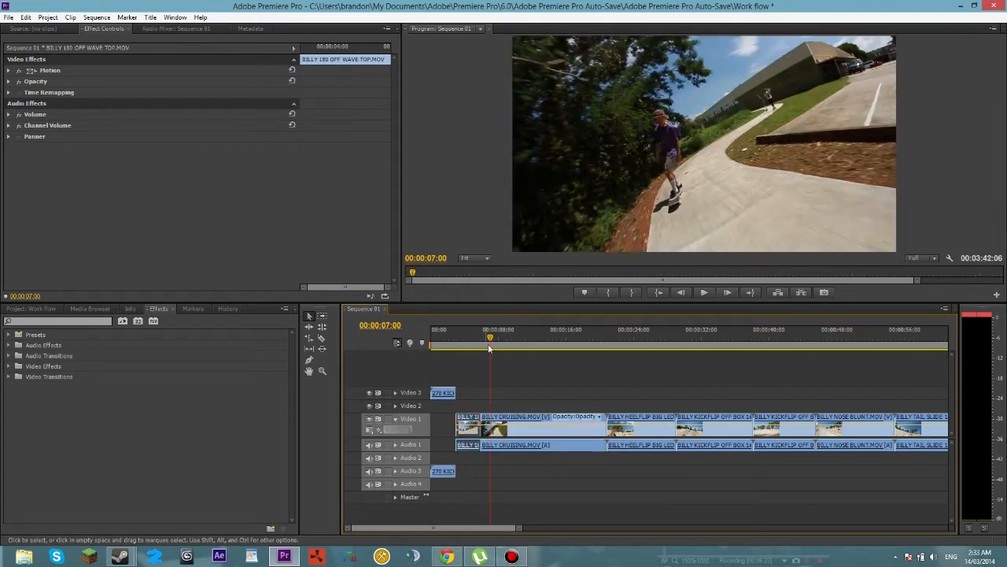
Place the 270 KICKFLIP OVER HIP and BILLY 180 OFF WAVE TOP clips on Video 2 with their audio on Audio 2.
{"action": "left_click_drag", "start_coordinate": [489, 348], "coordinate": [446, 347]}
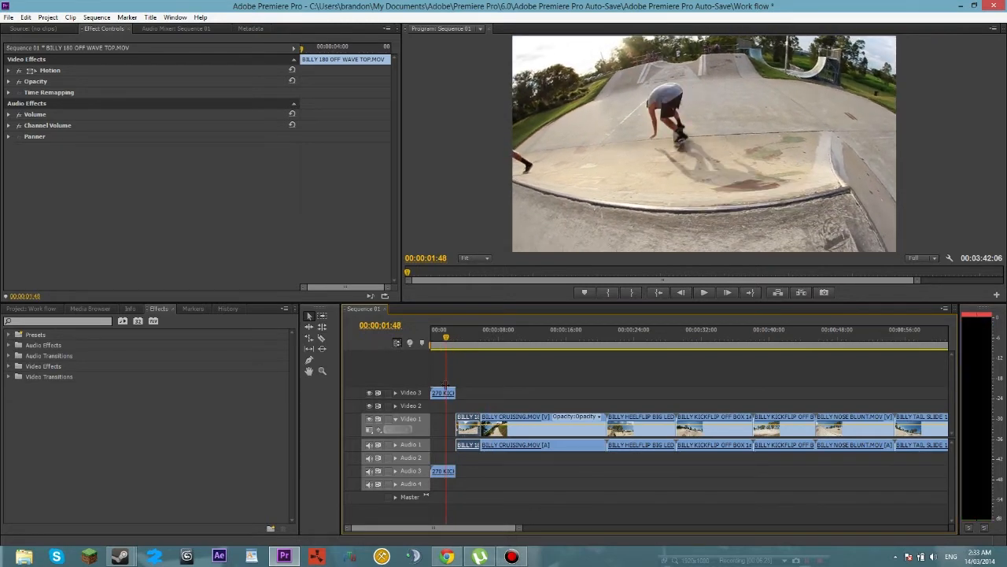
{"action": "left_click_drag", "start_coordinate": [443, 392], "coordinate": [442, 408]}
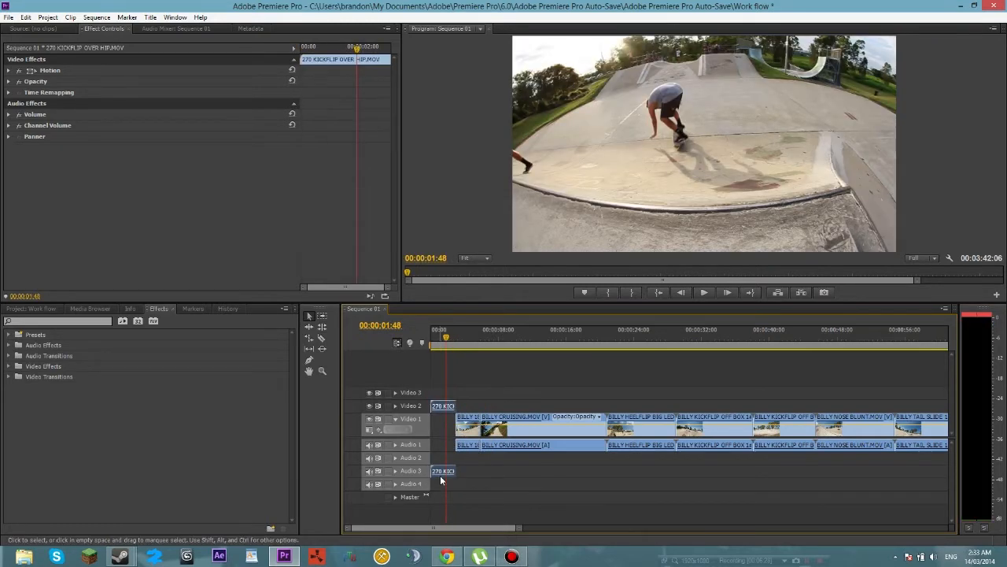
{"action": "left_click_drag", "start_coordinate": [442, 470], "coordinate": [441, 459]}
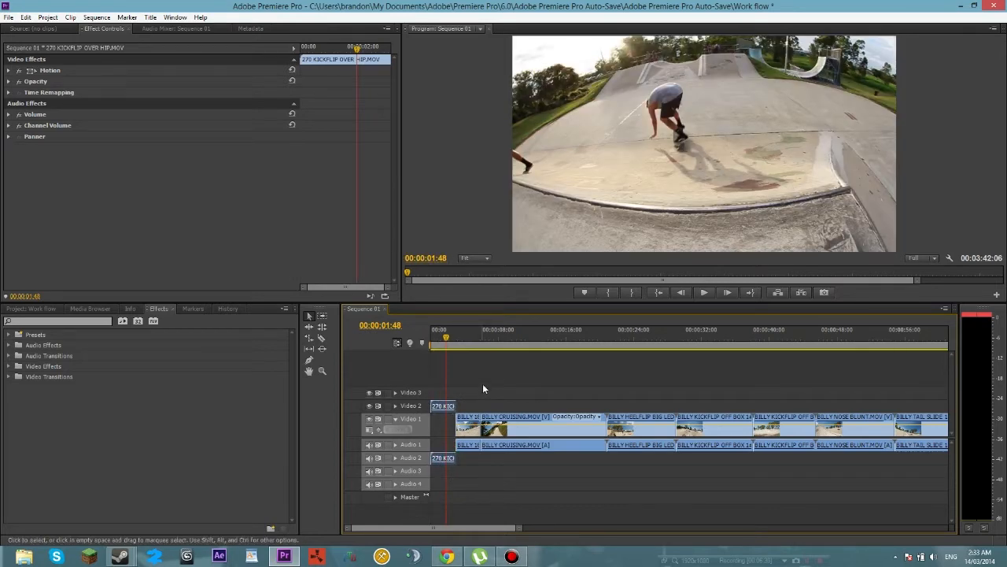
{"action": "left_click", "coordinate": [471, 422]}
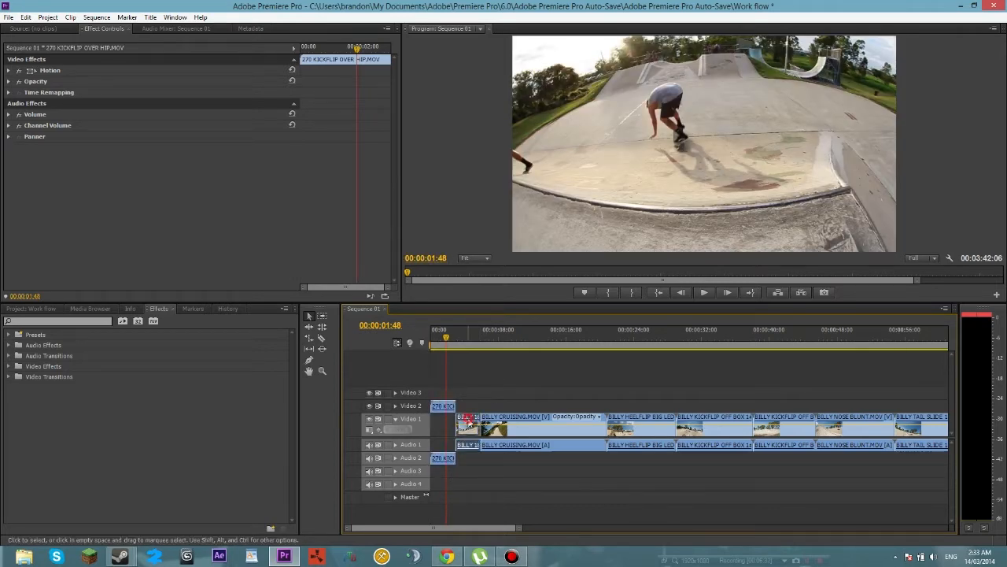
{"action": "left_click_drag", "start_coordinate": [454, 345], "coordinate": [468, 349]}
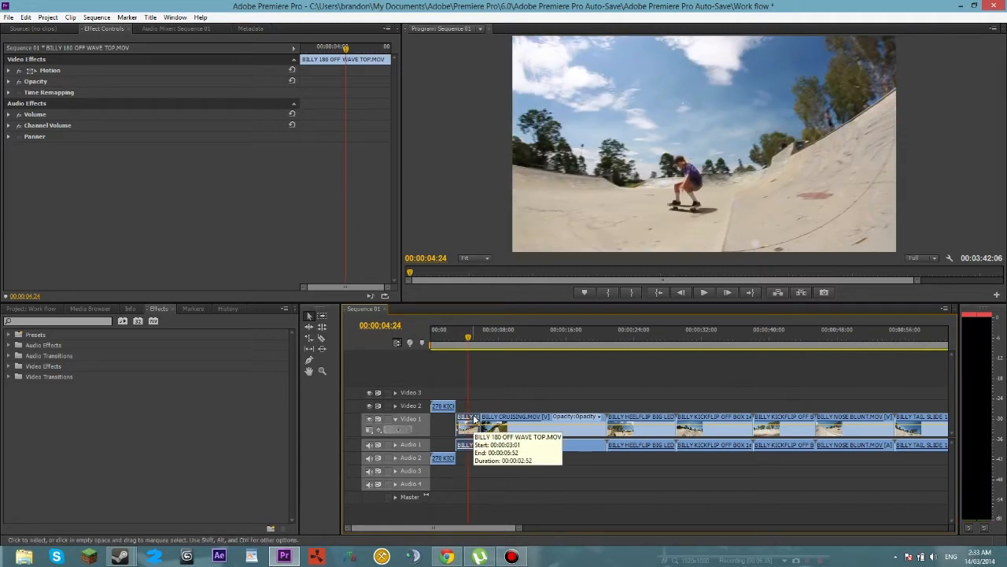
{"action": "left_click_drag", "start_coordinate": [475, 421], "coordinate": [476, 464]}
Scrub through the BILLY HEELFLIP BIG LEDGE 1# clip and move it to Video 2 and Audio 2.
{"action": "left_click", "coordinate": [521, 423]}
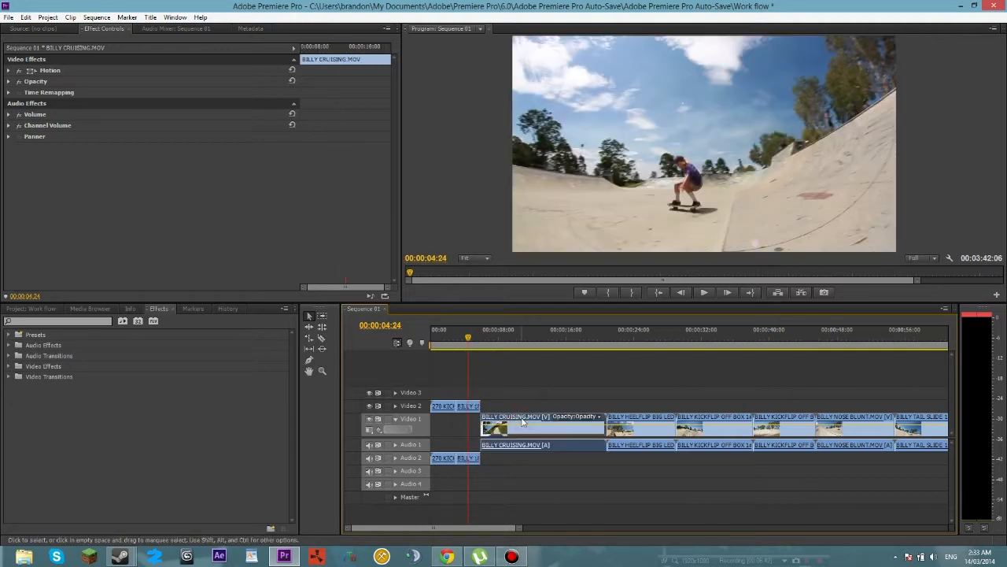
{"action": "left_click", "coordinate": [622, 420]}
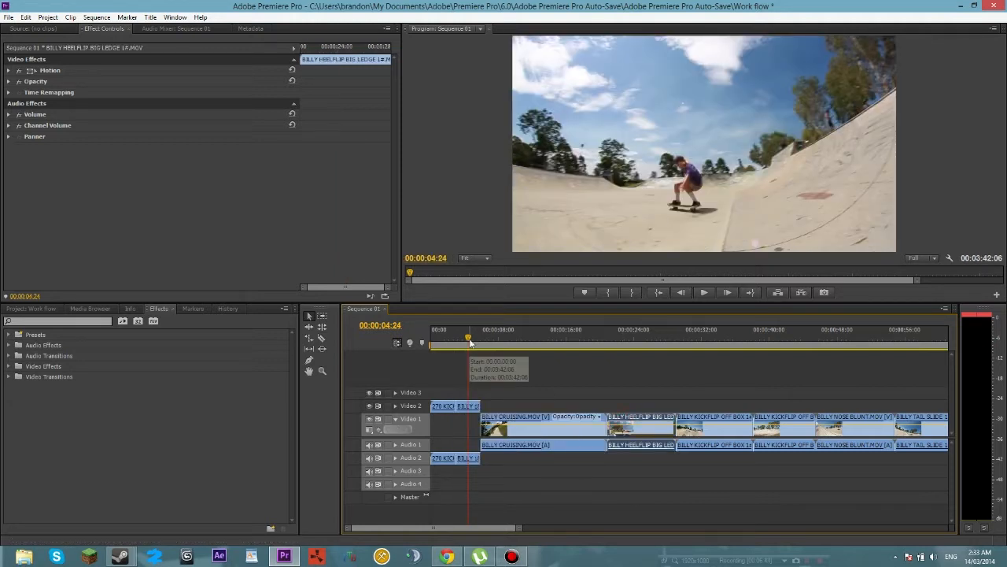
{"action": "left_click_drag", "start_coordinate": [470, 338], "coordinate": [662, 365]}
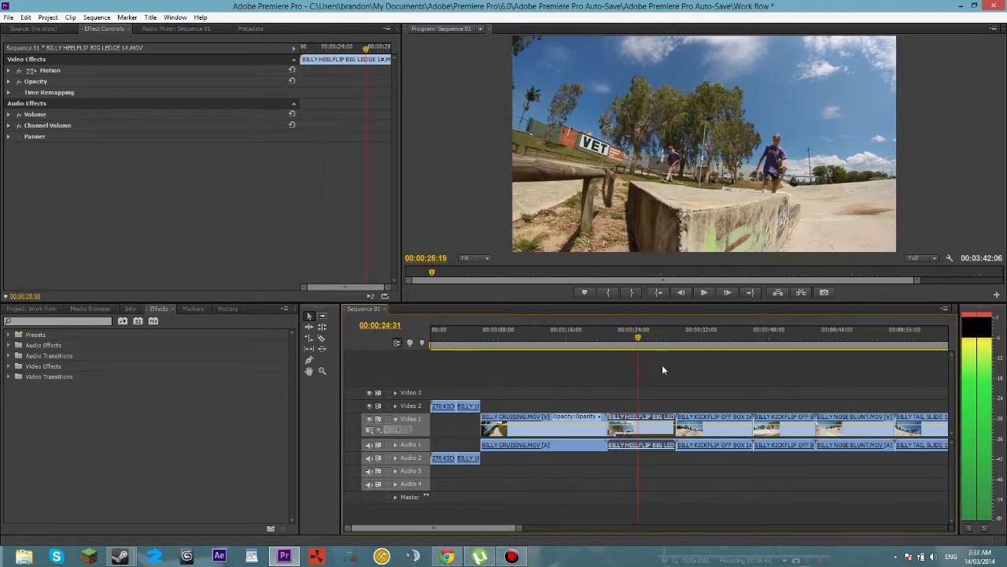
{"action": "left_click", "coordinate": [640, 414]}
{"action": "left_click_drag", "start_coordinate": [647, 408], "coordinate": [638, 459]}
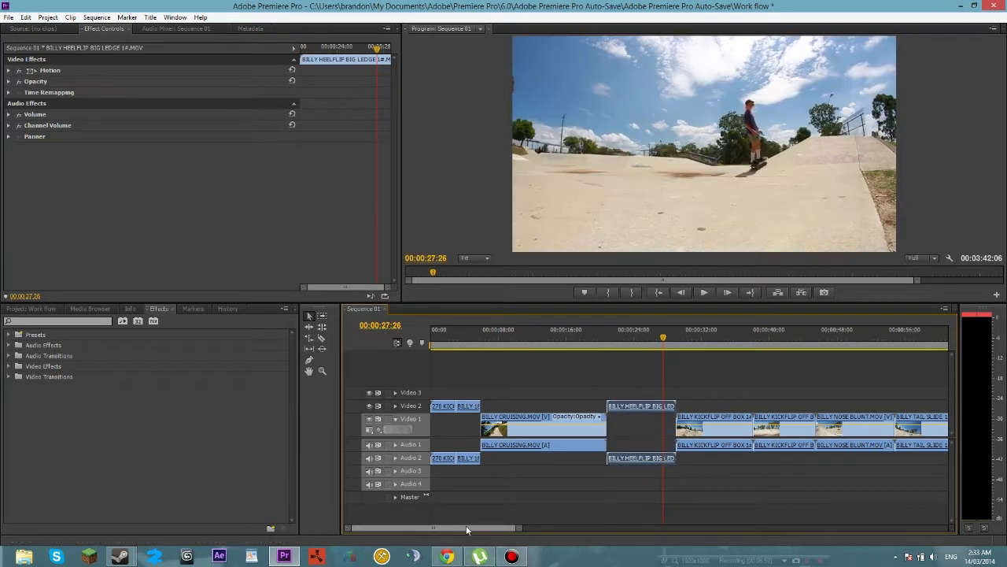
Preview the BILLY KICKFLIP OFF BOX clips and split BILLY KICKFLIP OFF BOX 1# at 00:00:33:39.
{"action": "scroll", "coordinate": [477, 532], "scroll_direction": "down", "scroll_amount": 3}
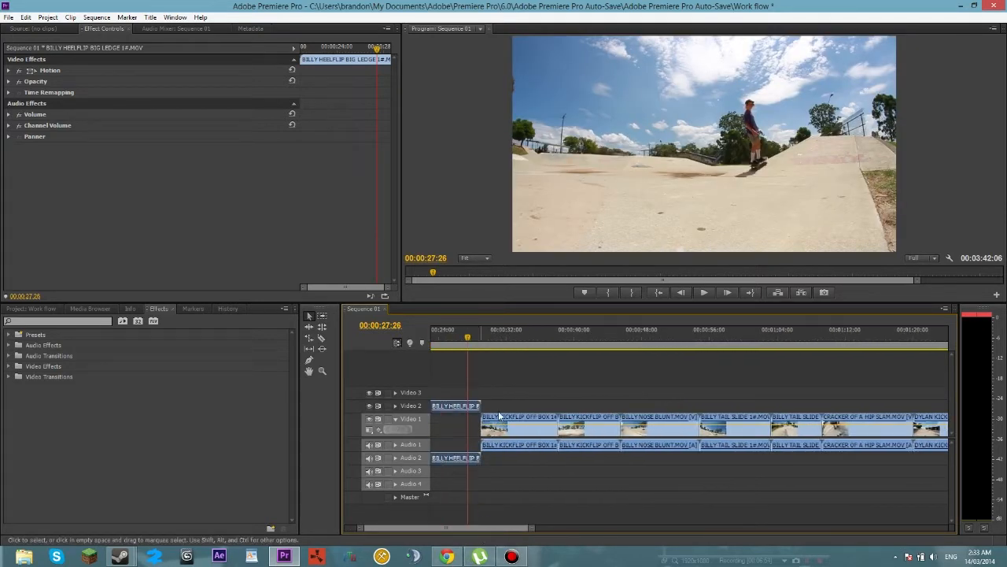
{"action": "left_click", "coordinate": [518, 339]}
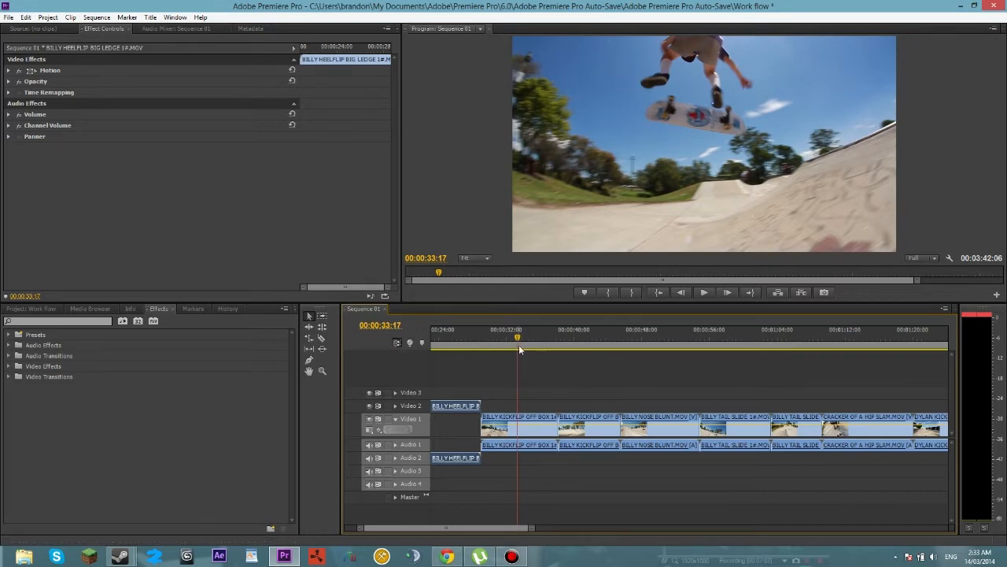
{"action": "left_click_drag", "start_coordinate": [518, 338], "coordinate": [580, 357]}
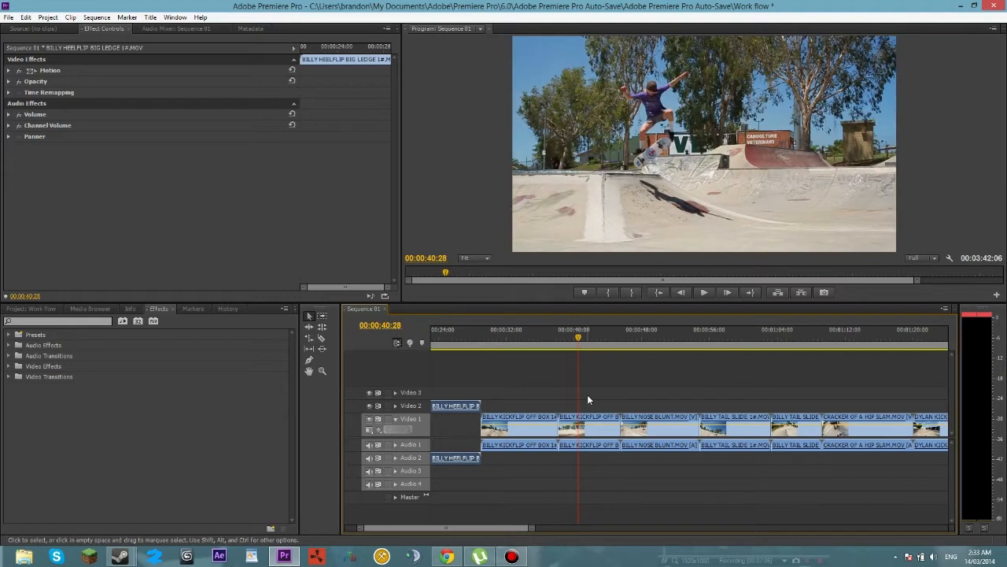
{"action": "left_click", "coordinate": [536, 425]}
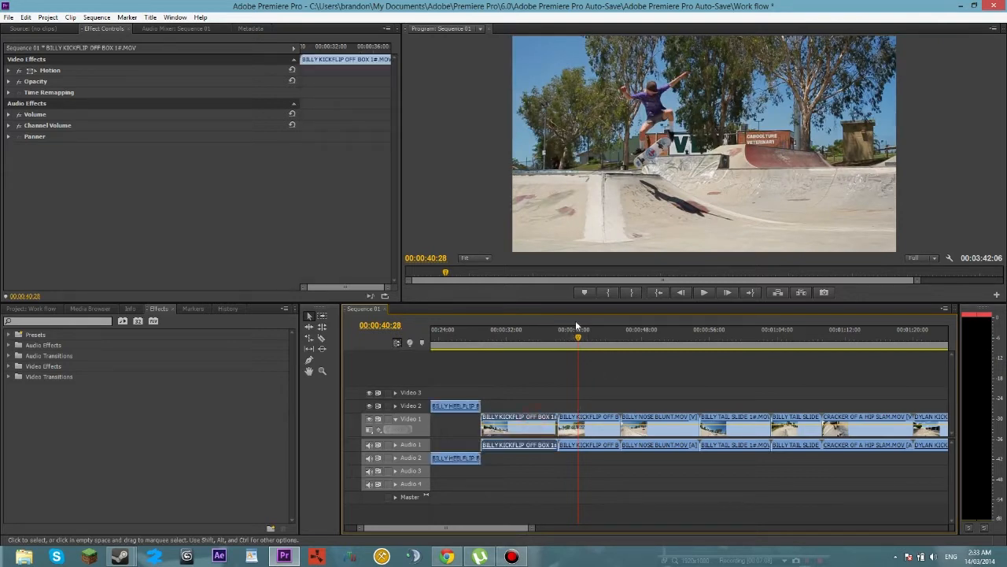
{"action": "left_click_drag", "start_coordinate": [577, 341], "coordinate": [528, 349]}
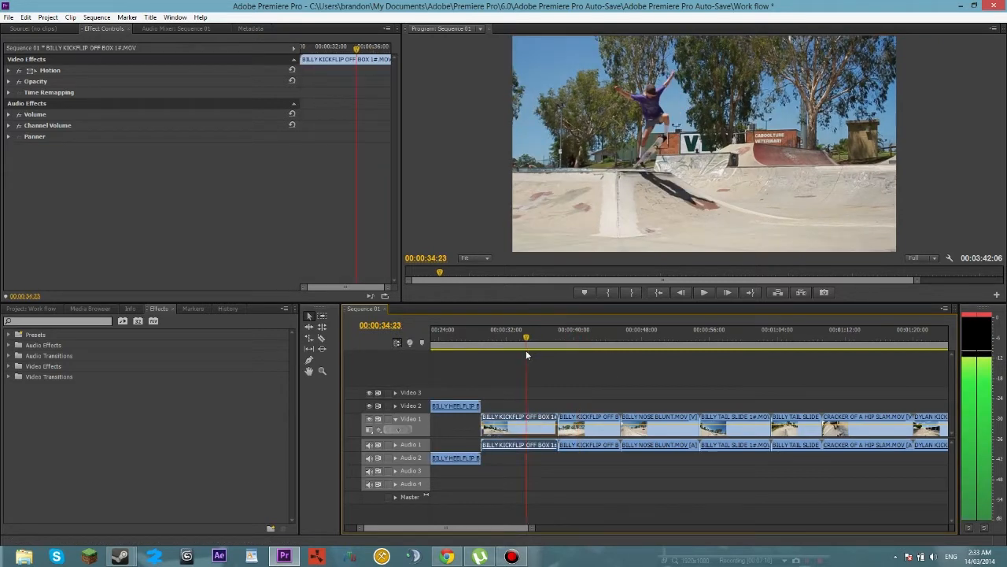
{"action": "left_click_drag", "start_coordinate": [525, 349], "coordinate": [520, 350]}
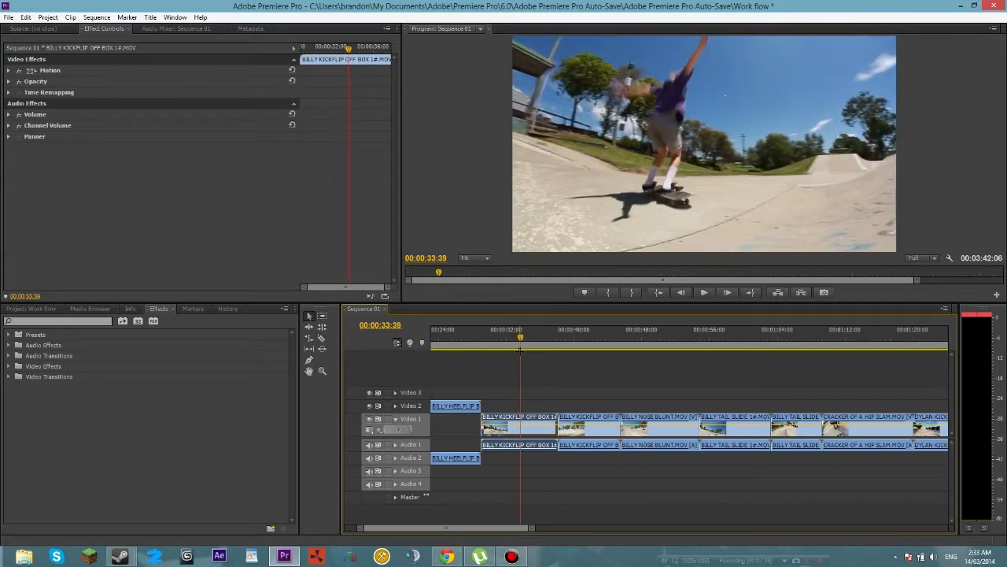
{"action": "key", "text": "c"}
{"action": "left_click", "coordinate": [521, 421]}
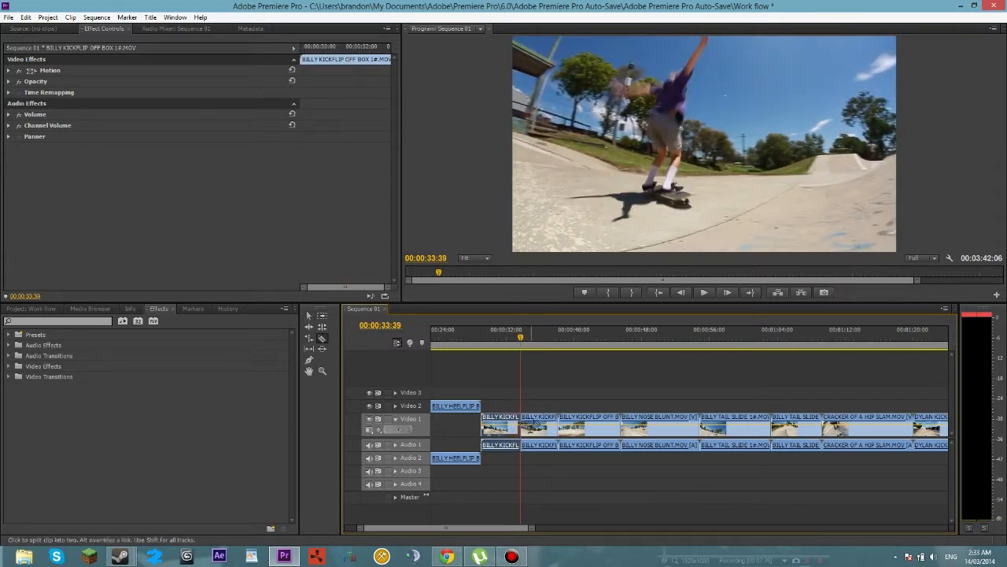
Delete the part of BILLY KICKFLIP OFF BOX 1# after the cut and close the gap it leaves.
{"action": "key", "text": "v"}
{"action": "left_click", "coordinate": [536, 423]}
{"action": "key", "text": "Delete"}
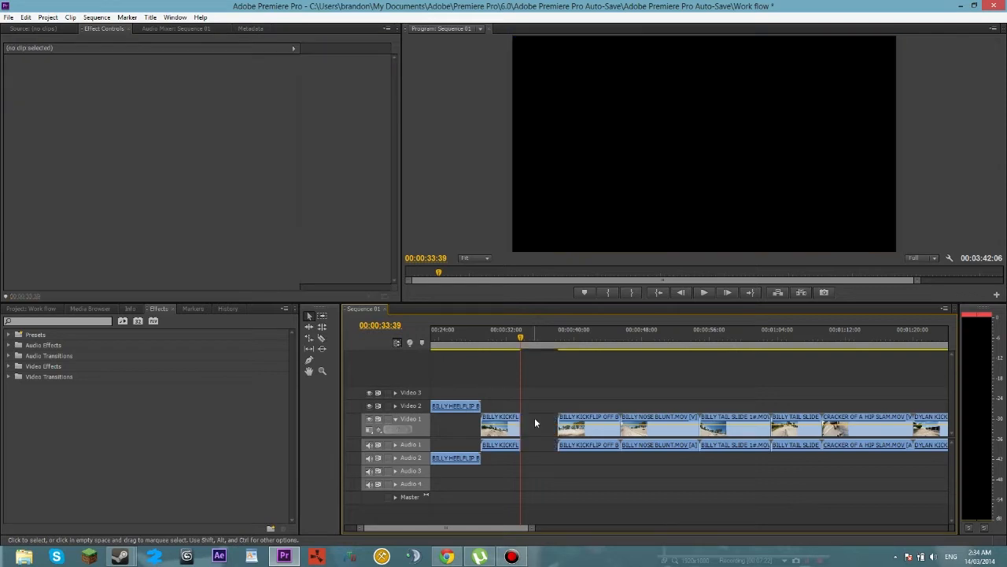
{"action": "left_click", "coordinate": [542, 422]}
{"action": "key", "text": "Delete"}
Move the BILLY KICKFLIP OFF BOX 1# and 2# clips to Video 3 and their audio to Audio 3.
{"action": "left_click_drag", "start_coordinate": [501, 419], "coordinate": [501, 393]}
{"action": "left_click_drag", "start_coordinate": [499, 449], "coordinate": [501, 472]}
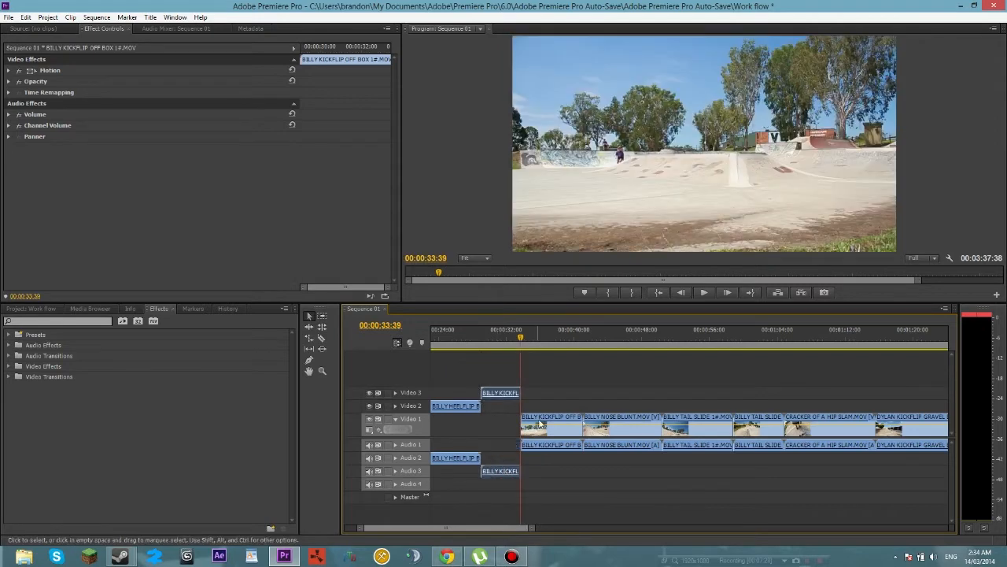
{"action": "left_click", "coordinate": [540, 415]}
{"action": "left_click_drag", "start_coordinate": [540, 416], "coordinate": [540, 393]}
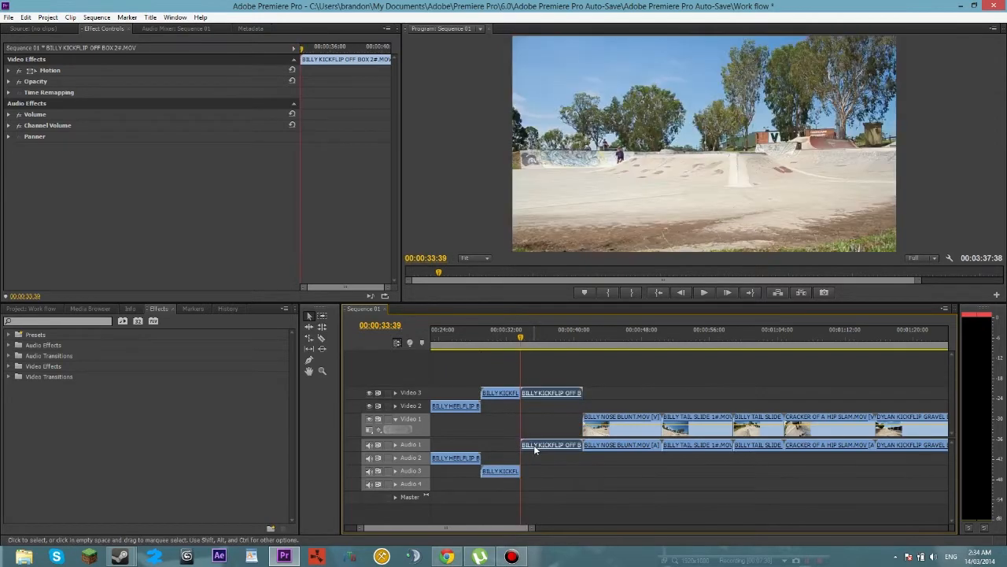
{"action": "left_click_drag", "start_coordinate": [535, 449], "coordinate": [535, 471]}
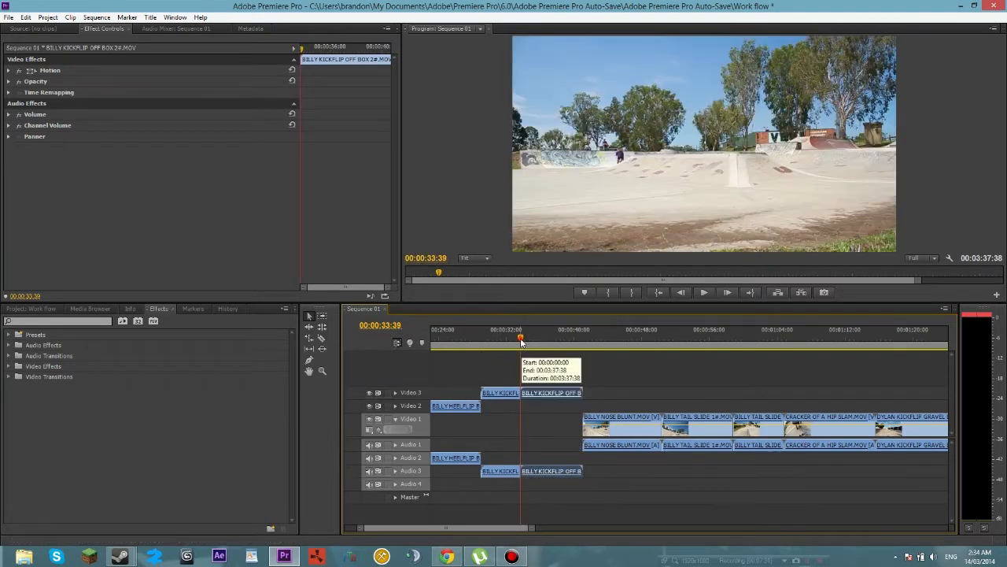
Scrub through BILLY KICKFLIP OFF BOX 1# to find where the trick starts and split the clip at 00:00:31:36.
{"action": "left_click", "coordinate": [505, 344]}
{"action": "left_click_drag", "start_coordinate": [503, 348], "coordinate": [489, 352]}
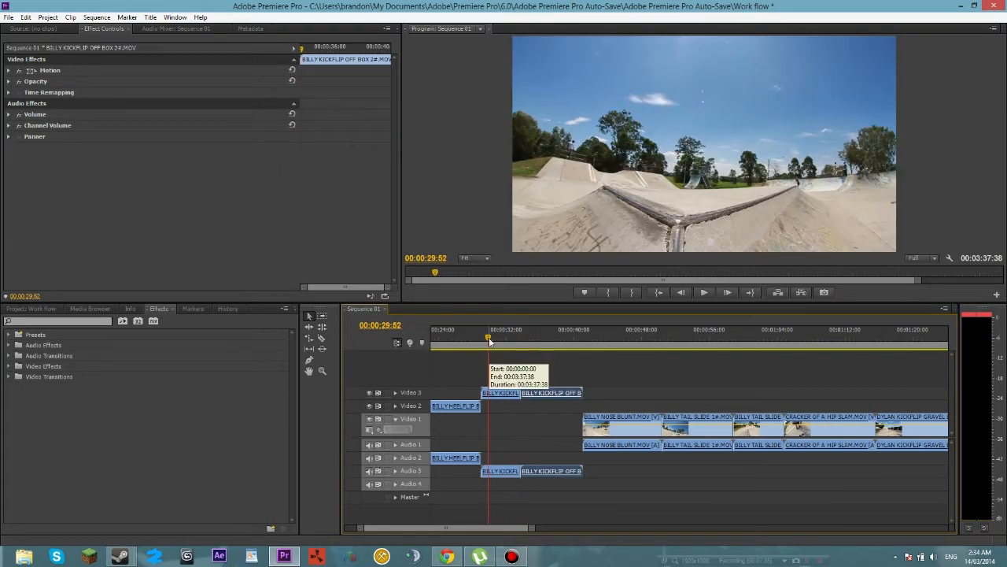
{"action": "left_click", "coordinate": [493, 339]}
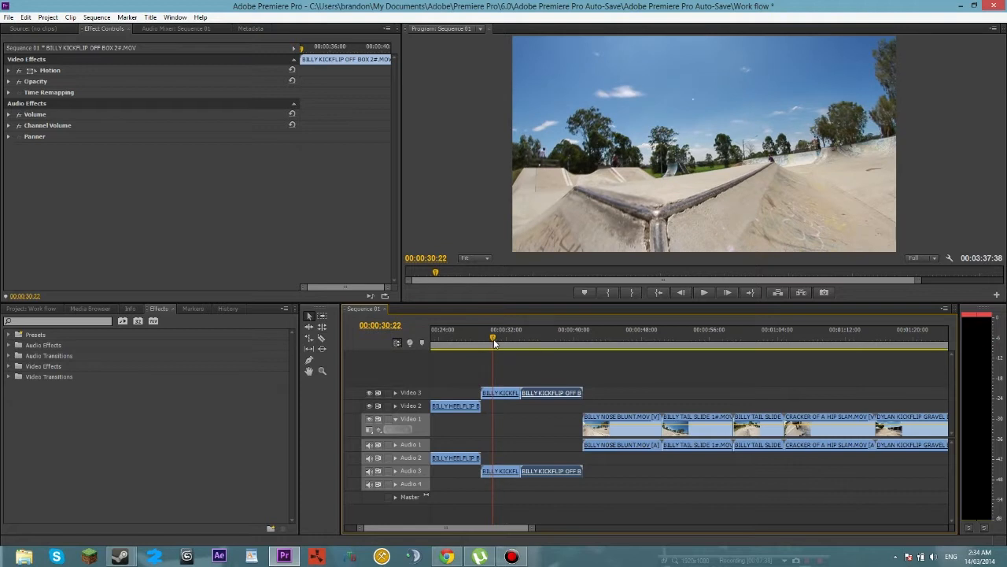
{"action": "left_click_drag", "start_coordinate": [494, 342], "coordinate": [504, 341]}
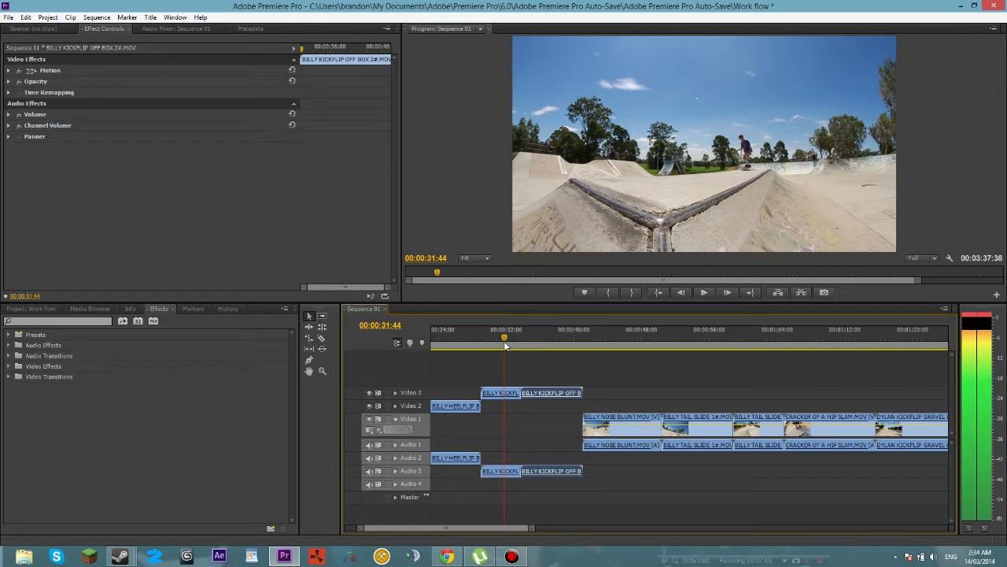
{"action": "left_click_drag", "start_coordinate": [503, 341], "coordinate": [503, 341]}
{"action": "key", "text": "c"}
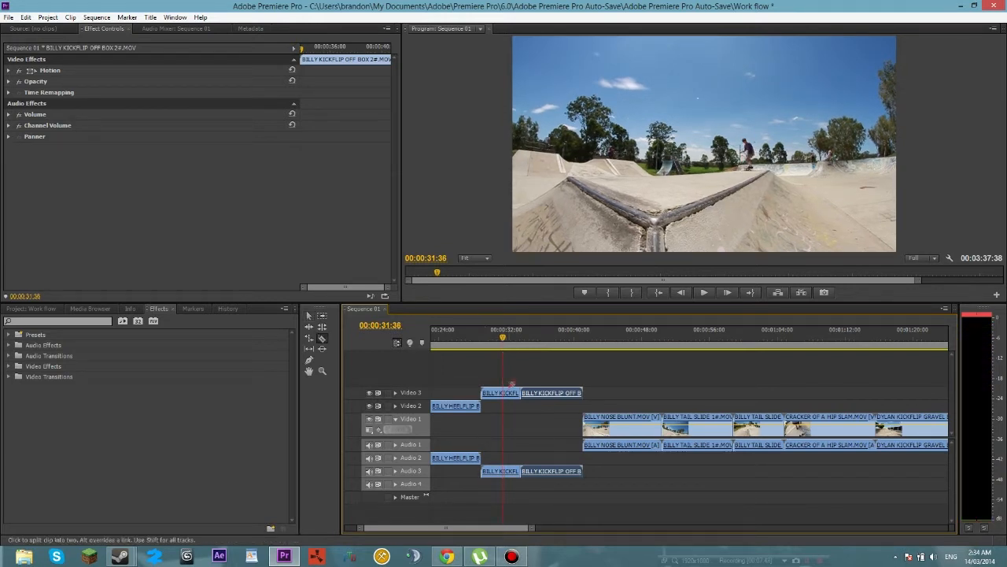
{"action": "left_click", "coordinate": [503, 393]}
{"action": "key", "text": "v"}
Delete the part of BILLY KICKFLIP OFF BOX 1# before the cut and move both kickflip clips back against the heelflip clip's end.
{"action": "left_click", "coordinate": [491, 396]}
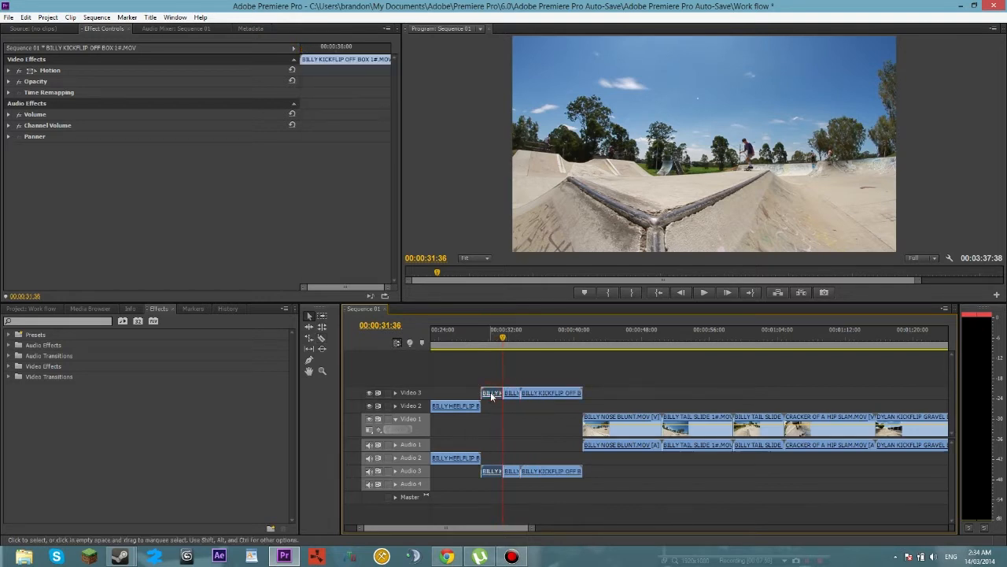
{"action": "key", "text": "Delete"}
{"action": "left_click", "coordinate": [491, 401]}
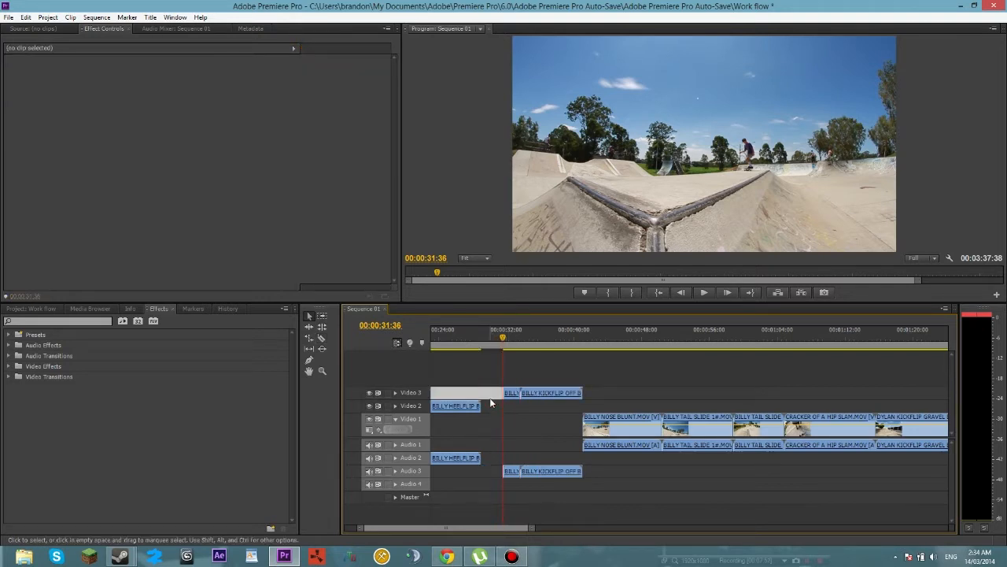
{"action": "left_click", "coordinate": [492, 409]}
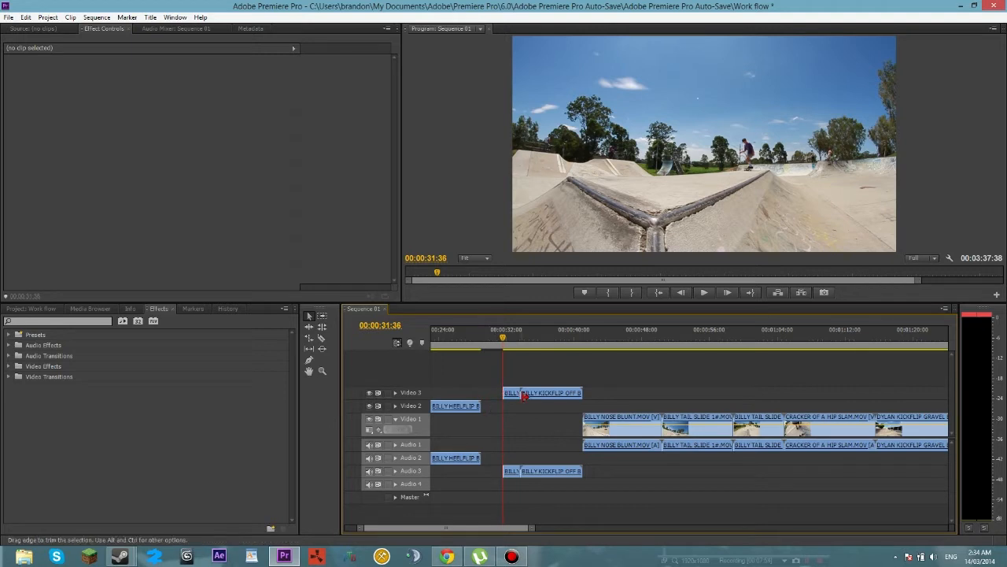
{"action": "left_click_drag", "start_coordinate": [482, 369], "coordinate": [559, 499]}
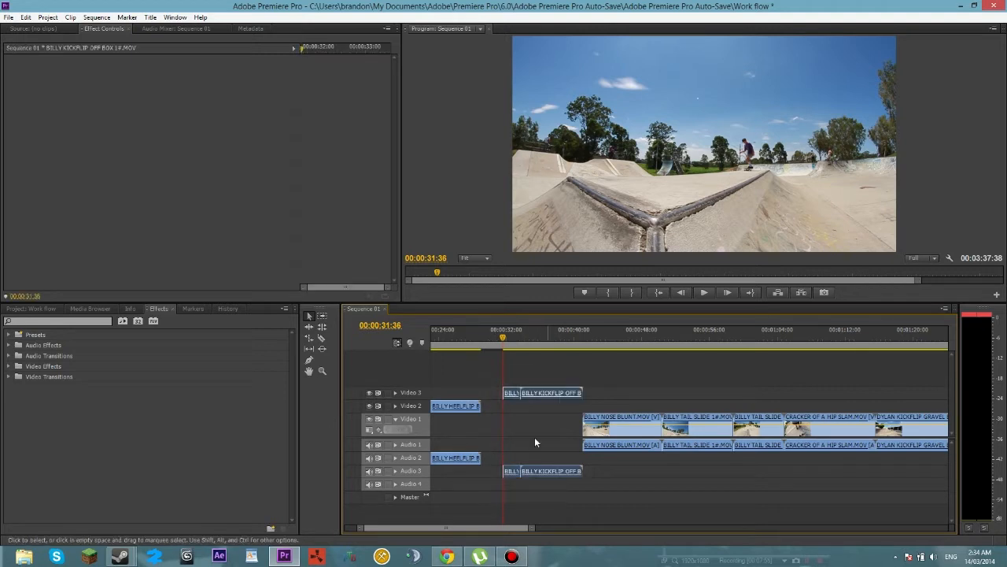
{"action": "left_click_drag", "start_coordinate": [542, 394], "coordinate": [504, 399]}
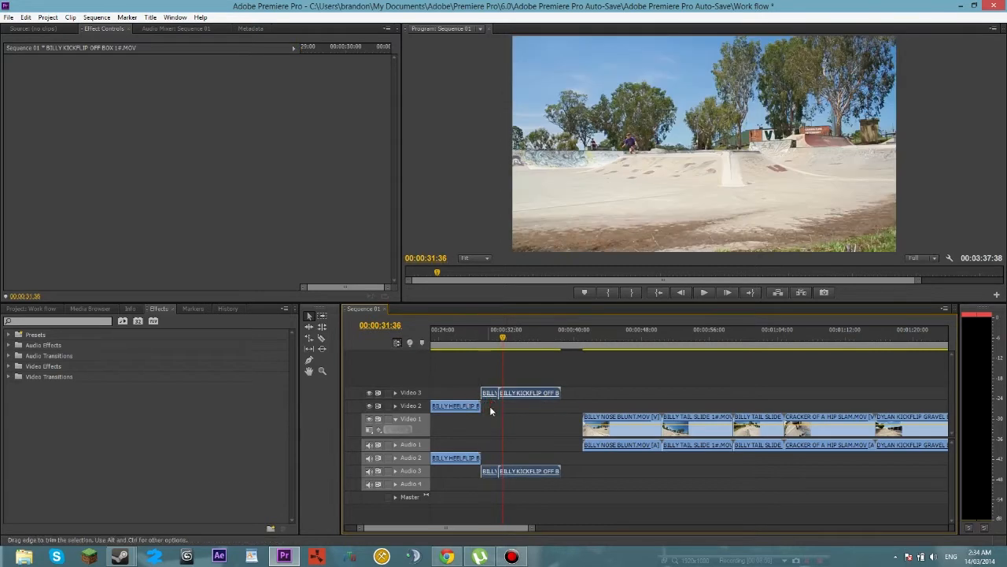
Try to close the gap before BILLY NOSE BLUNT by deleting the empty space on Video 1, and undo the deletion.
{"action": "left_click", "coordinate": [580, 397]}
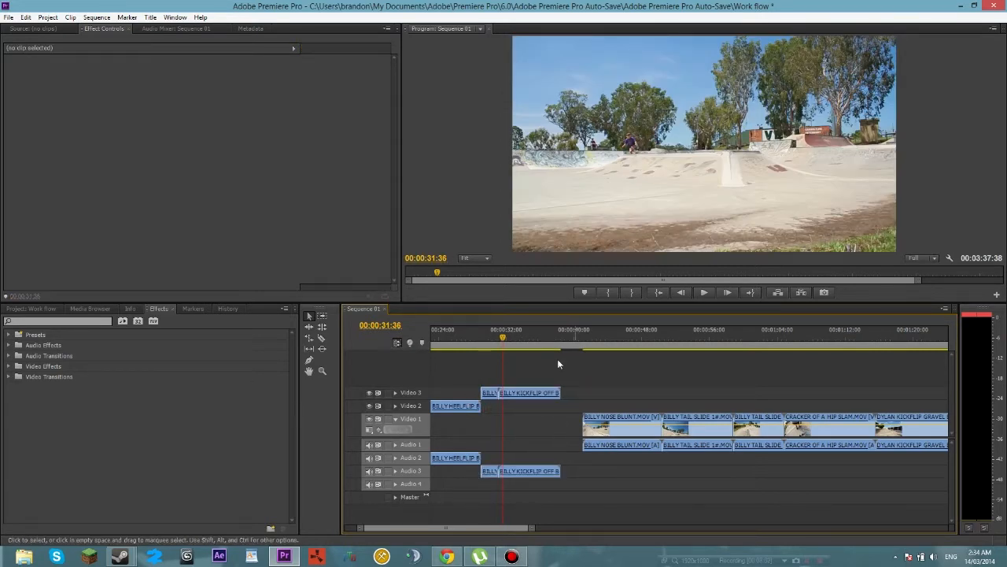
{"action": "left_click", "coordinate": [573, 424]}
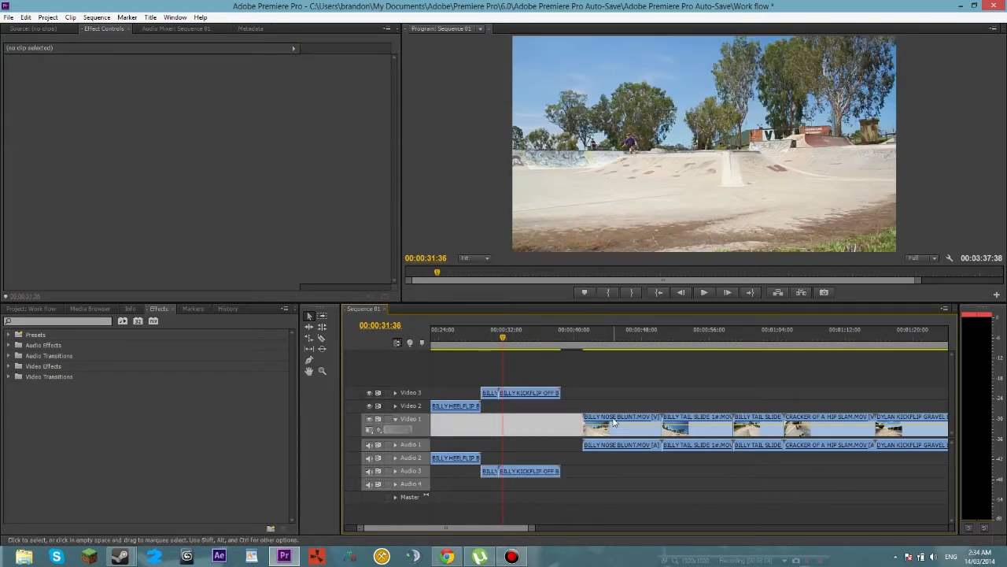
{"action": "left_click", "coordinate": [564, 420]}
{"action": "key", "text": "Delete"}
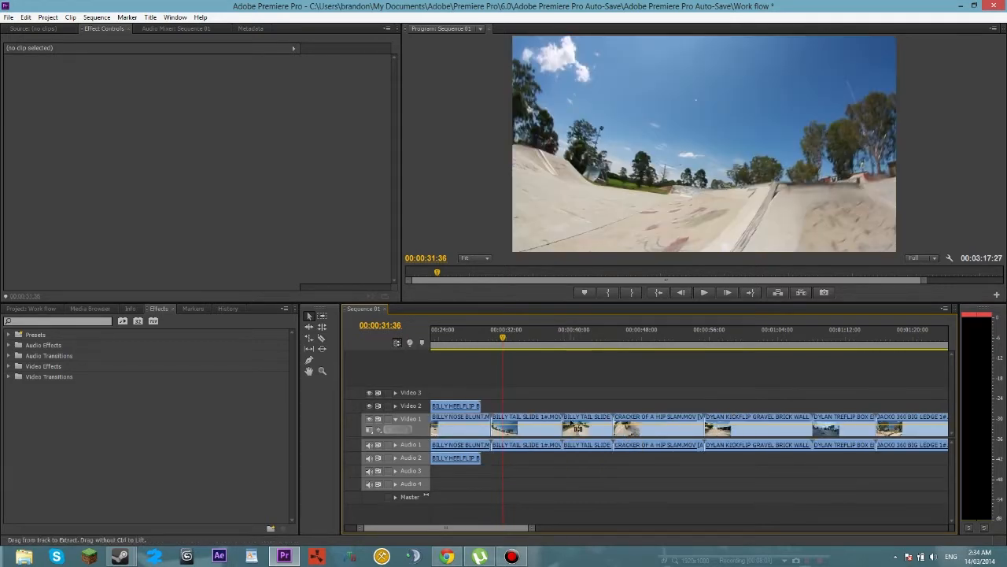
{"action": "key", "text": "ctrl+z"}
{"action": "left_click", "coordinate": [628, 484]}
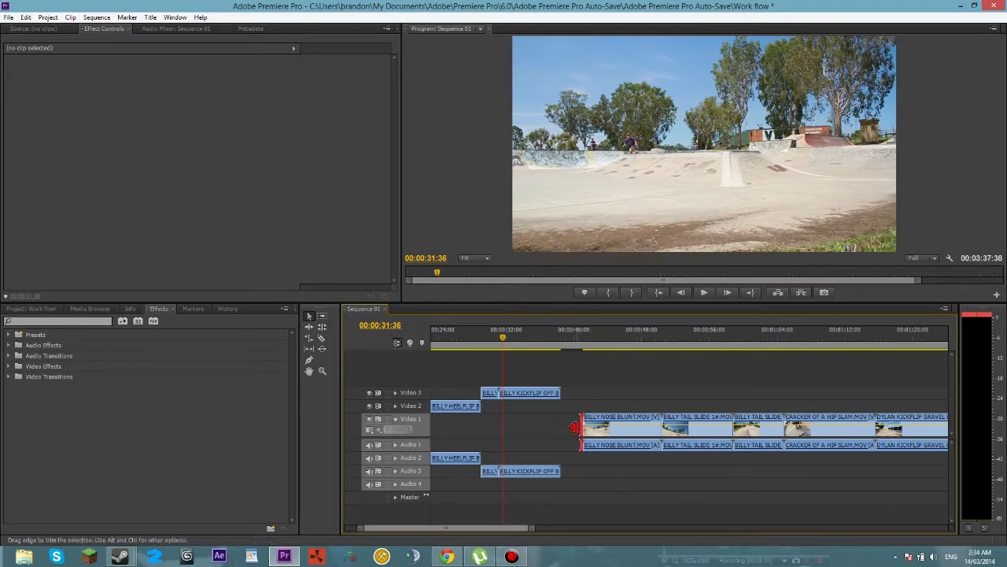
{"action": "left_click", "coordinate": [649, 491]}
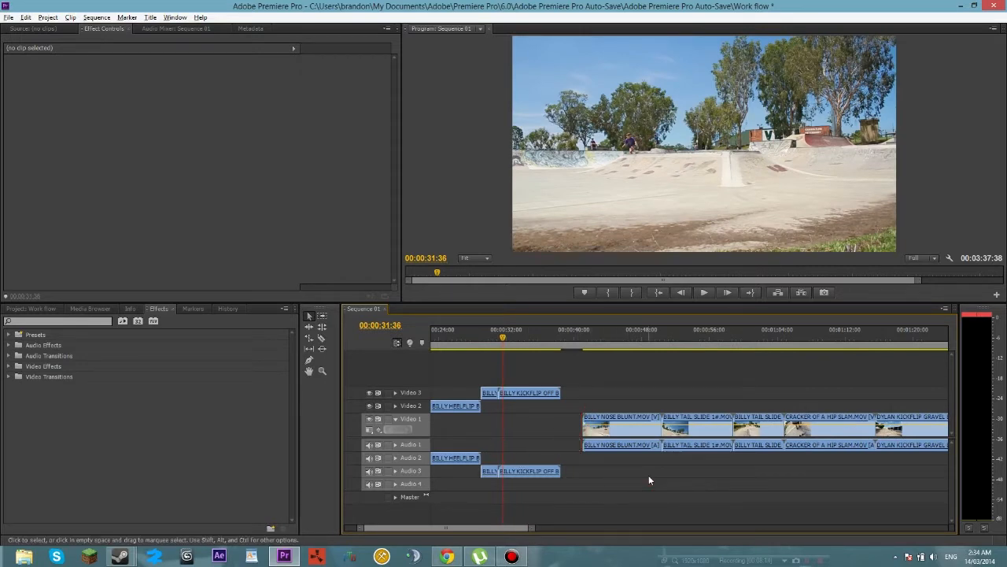
Move BILLY NOSE BLUNT and all clips after it on Video 1 and Audio 1 back to the end of BILLY KICKFLIP OFF BOX 2#.
{"action": "scroll", "coordinate": [648, 474], "scroll_direction": "down", "scroll_amount": 6}
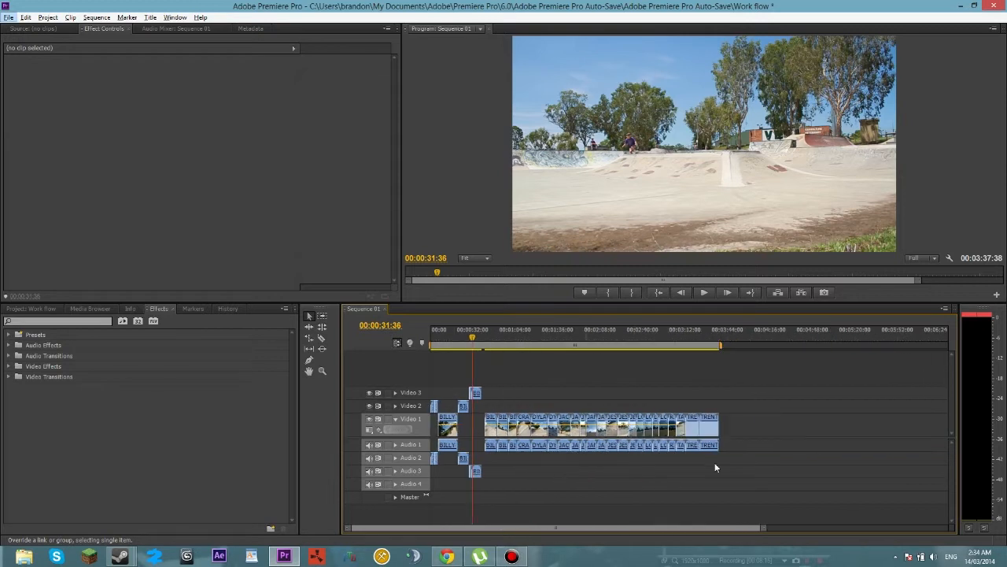
{"action": "left_click_drag", "start_coordinate": [752, 448], "coordinate": [488, 425]}
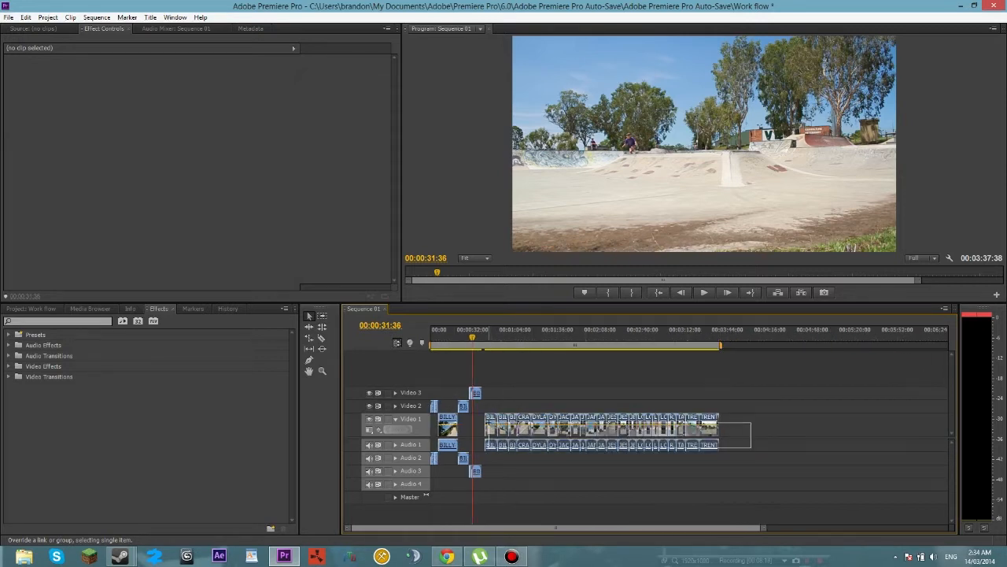
{"action": "scroll", "coordinate": [492, 425], "scroll_direction": "up", "scroll_amount": 3}
{"action": "scroll", "coordinate": [490, 423], "scroll_direction": "up", "scroll_amount": 1}
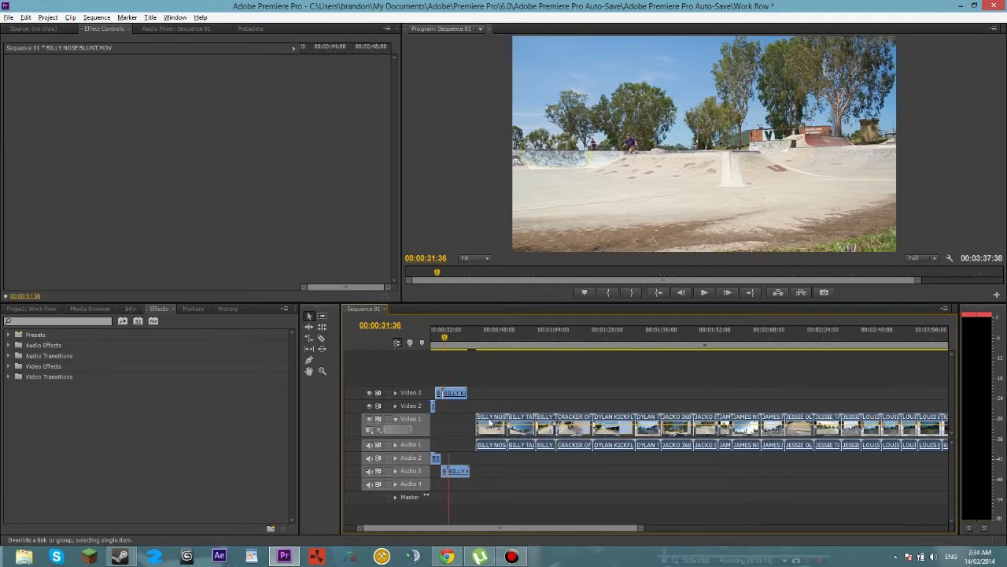
{"action": "left_click_drag", "start_coordinate": [491, 424], "coordinate": [478, 424]}
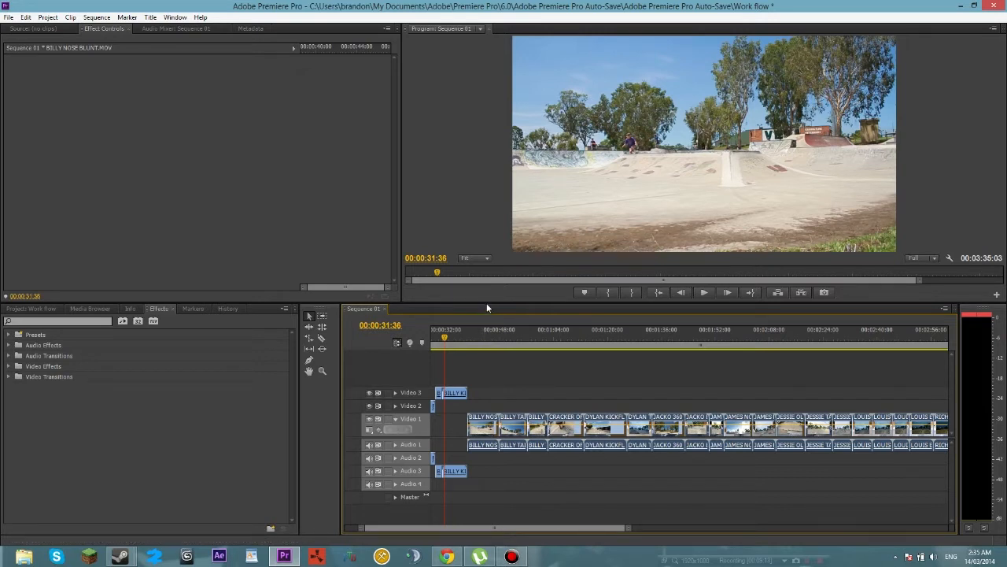
Play through BILLY KICKFLIP OFF BOX 2# to find the start of its trick and split the clip at 00:00:32:30.
{"action": "left_click", "coordinate": [705, 293]}
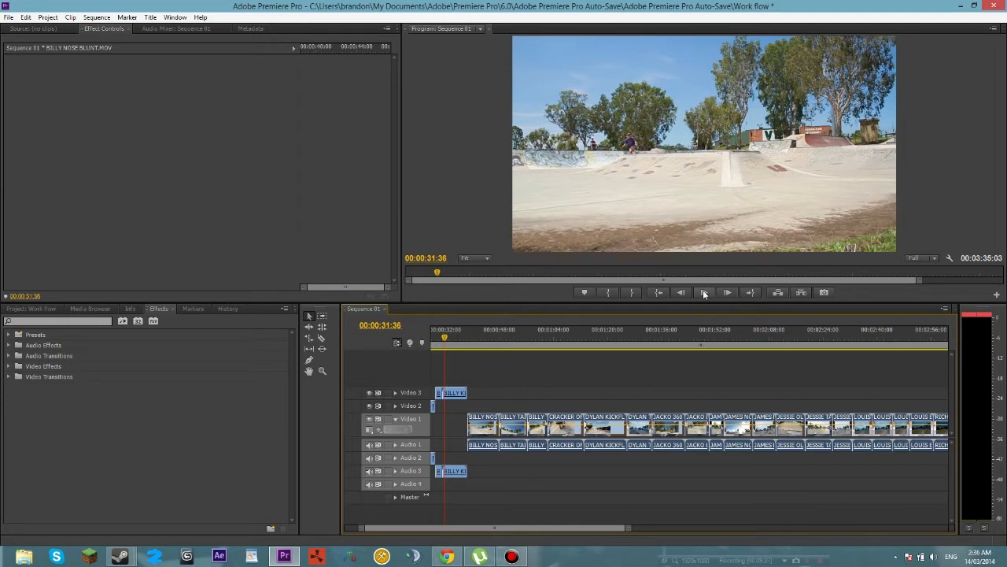
{"action": "left_click", "coordinate": [445, 338]}
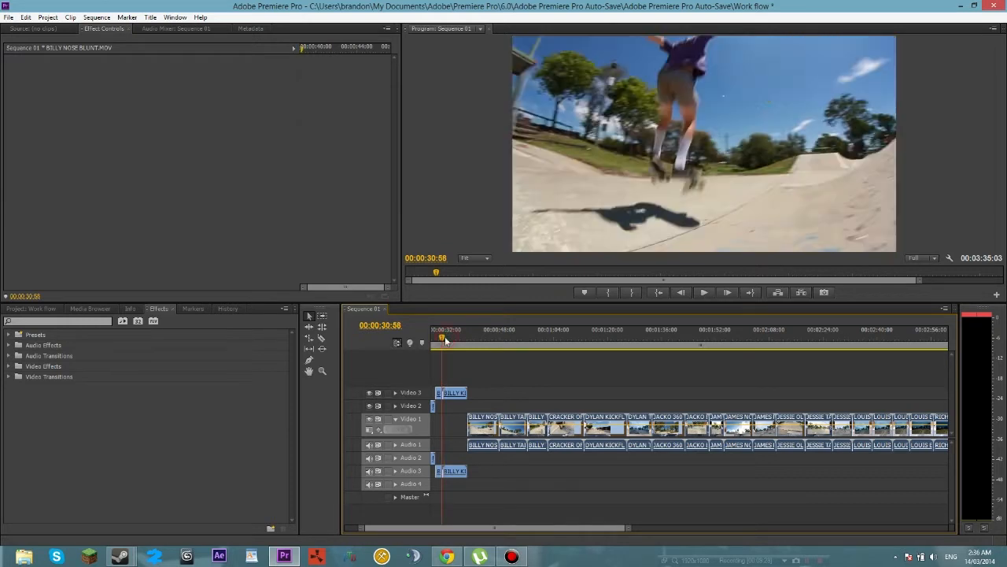
{"action": "left_click_drag", "start_coordinate": [446, 339], "coordinate": [434, 341]}
{"action": "left_click", "coordinate": [698, 296]}
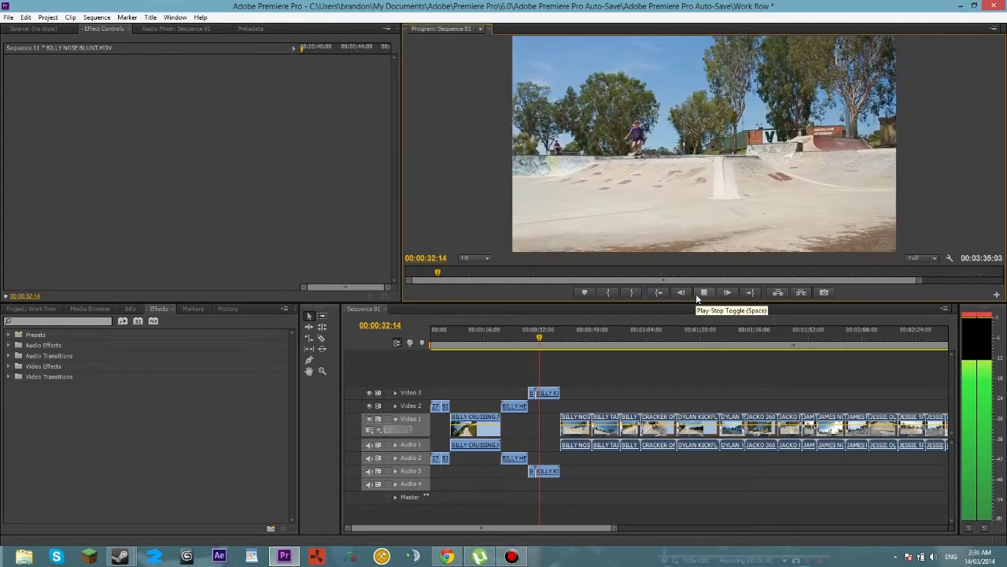
{"action": "left_click", "coordinate": [696, 293]}
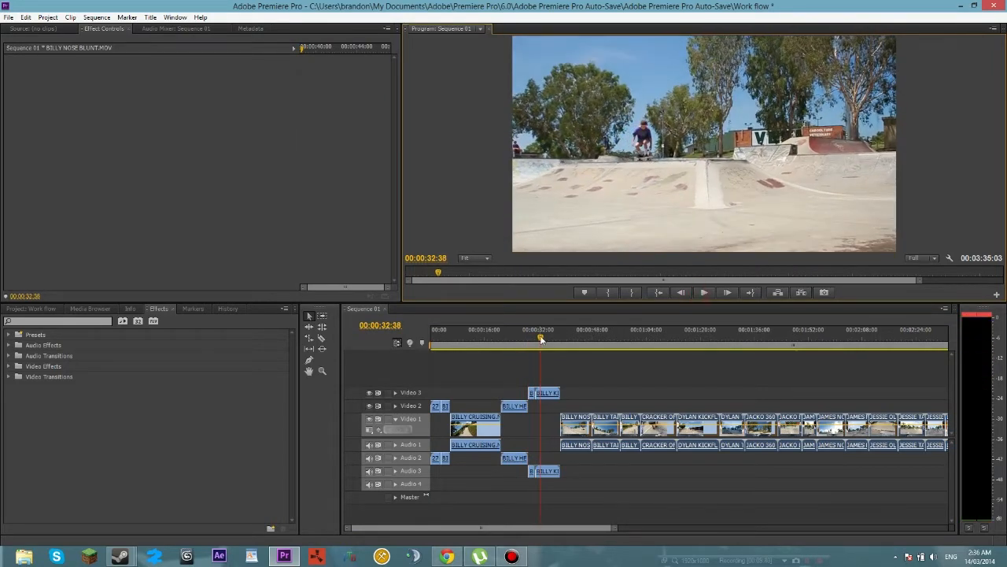
{"action": "left_click", "coordinate": [541, 338]}
{"action": "left_click", "coordinate": [540, 338]}
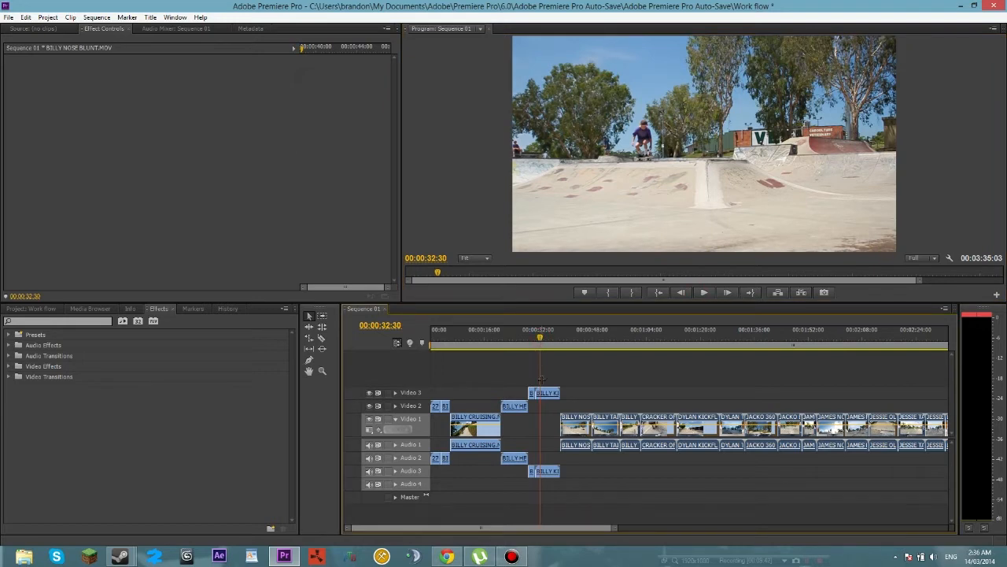
{"action": "key", "text": "c"}
{"action": "left_click", "coordinate": [541, 392]}
{"action": "key", "text": "v"}
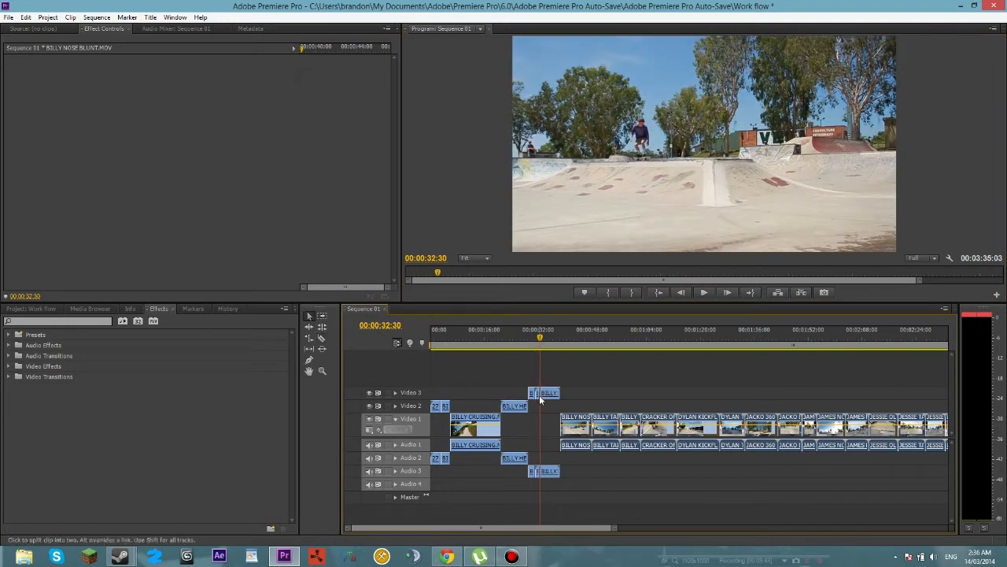
Delete the part of BILLY KICKFLIP OFF BOX 2# before the cut and close the gap it leaves.
{"action": "left_click", "coordinate": [538, 394]}
{"action": "key", "text": "Delete"}
{"action": "left_click", "coordinate": [538, 395]}
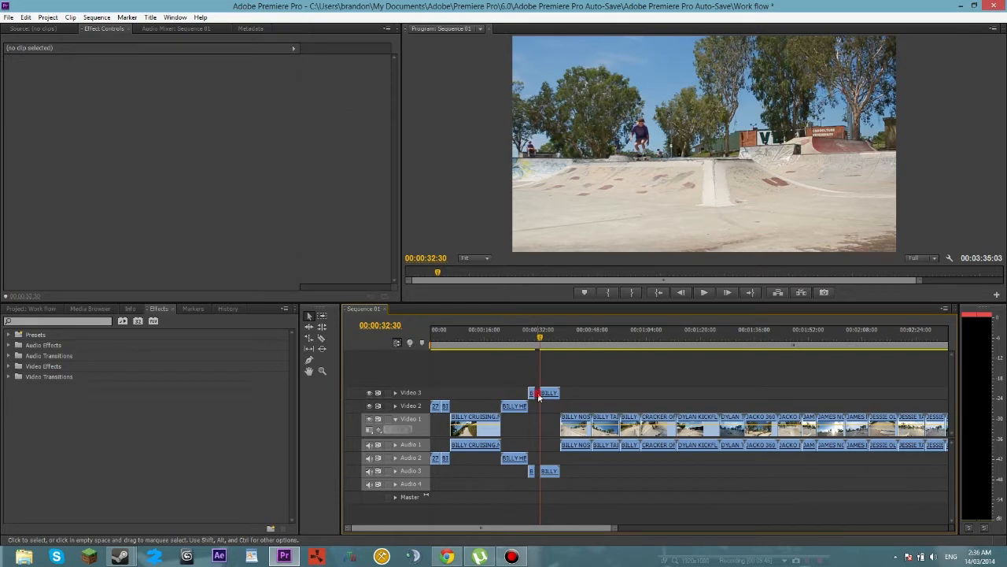
{"action": "key", "text": "Delete"}
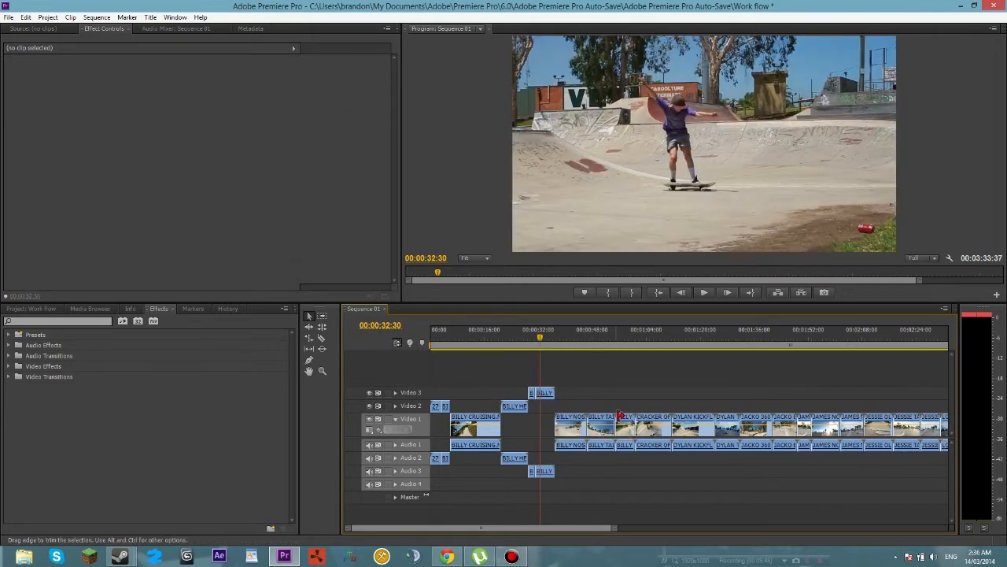
Play back the transition from the heelflip clip through both trimmed BILLY KICKFLIP OFF BOX clips to check the cuts.
{"action": "left_click", "coordinate": [526, 338]}
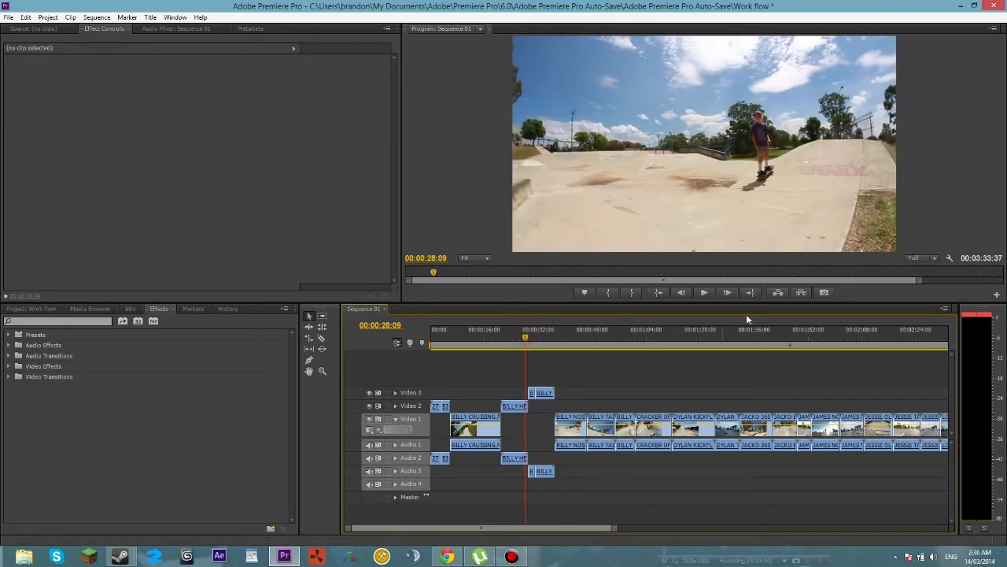
{"action": "left_click", "coordinate": [705, 293]}
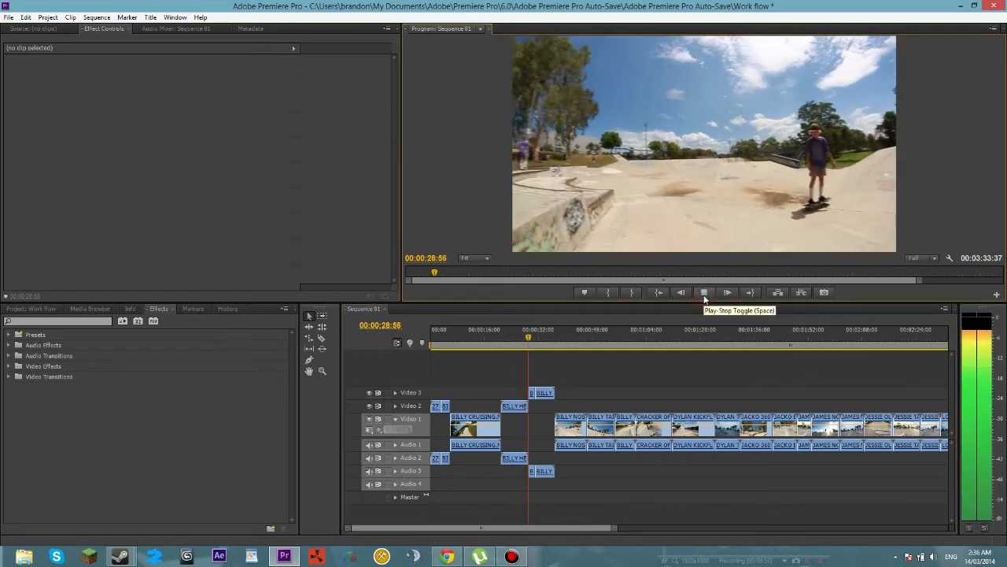
{"action": "left_click", "coordinate": [705, 293]}
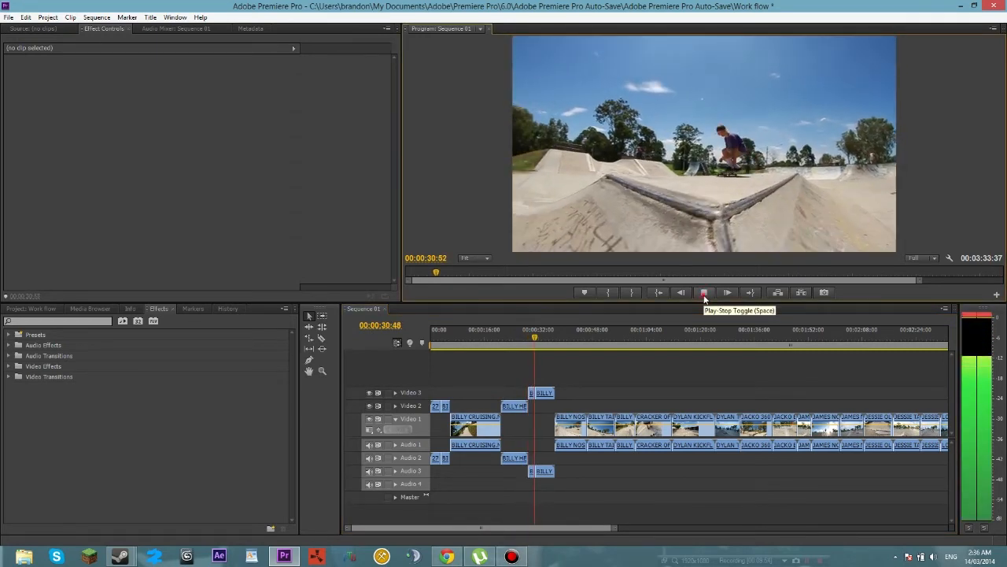
{"action": "left_click", "coordinate": [528, 340]}
{"action": "left_click", "coordinate": [528, 340]}
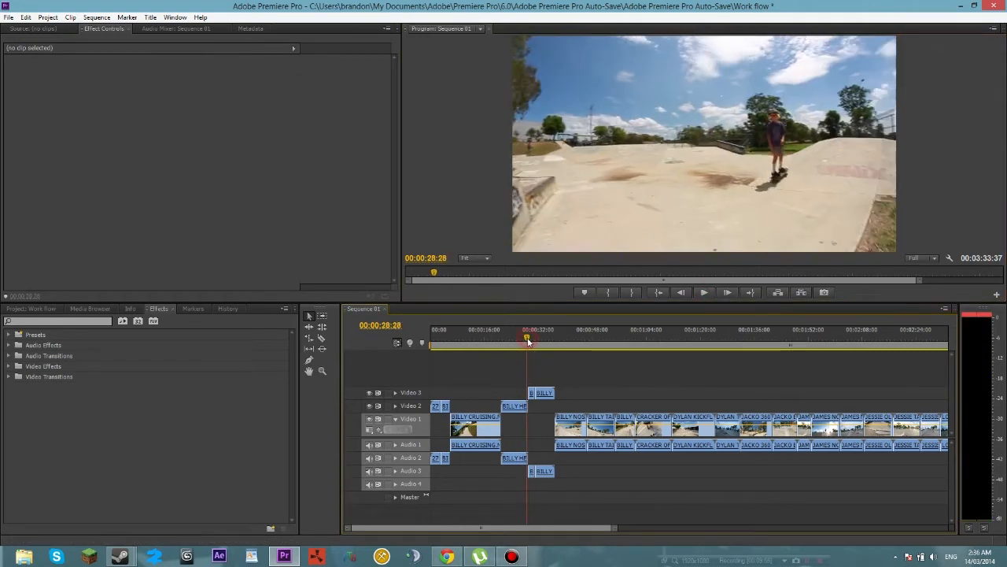
{"action": "left_click", "coordinate": [531, 338]}
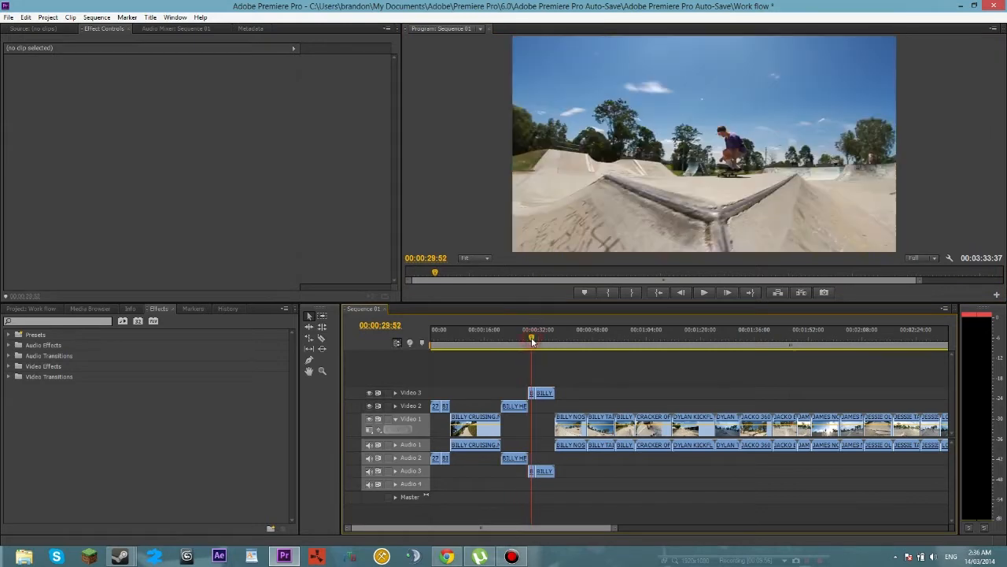
{"action": "left_click", "coordinate": [704, 292]}
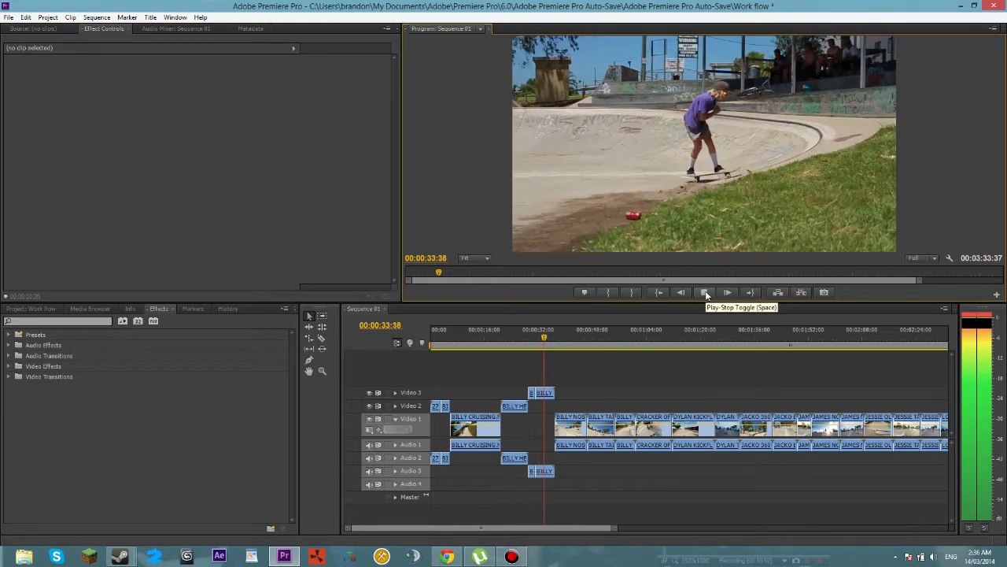
{"action": "left_click", "coordinate": [706, 292]}
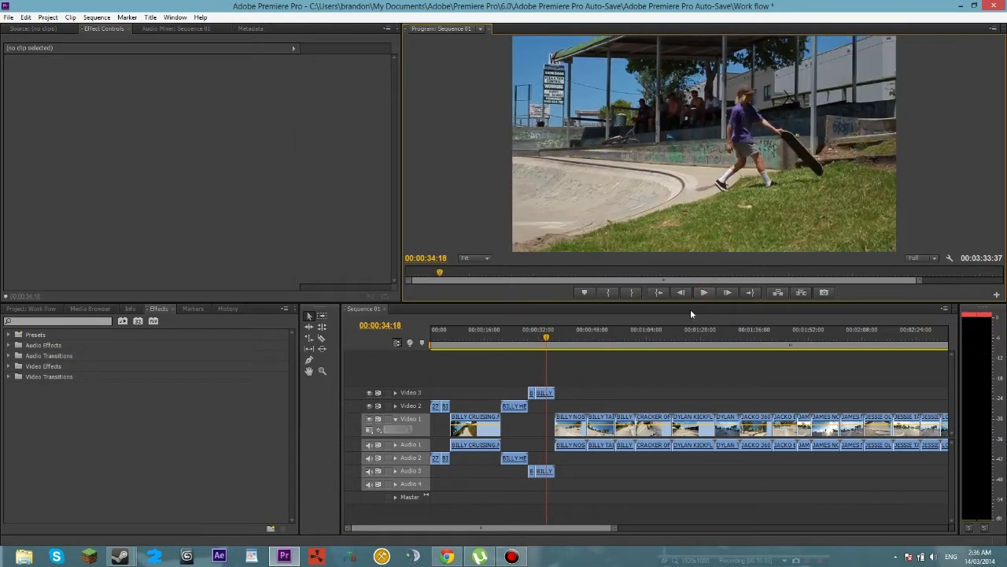
{"action": "left_click", "coordinate": [546, 340]}
{"action": "left_click_drag", "start_coordinate": [547, 340], "coordinate": [541, 340]}
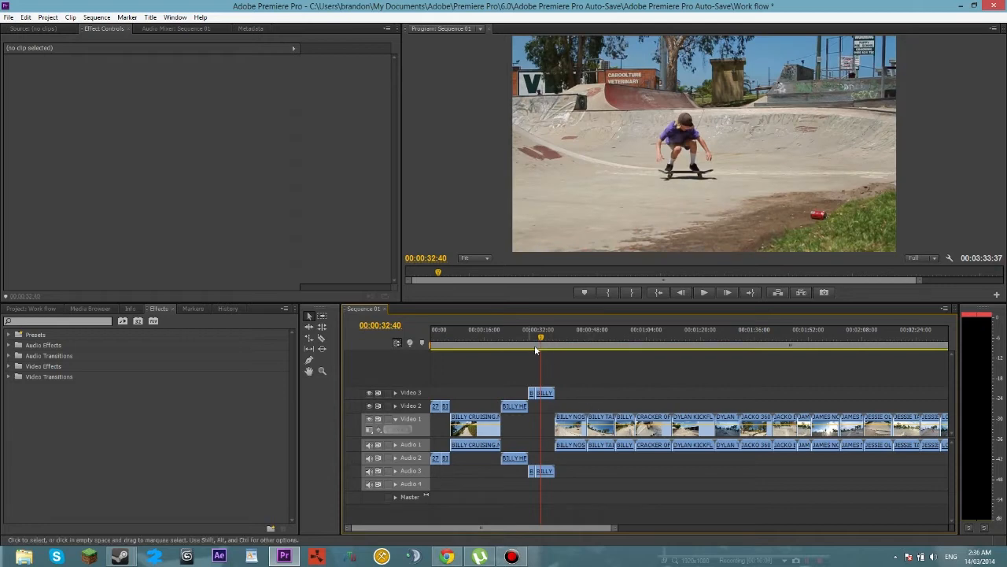
Skim through BILLY NOSE BLUNT and move it from Video 1 and Audio 1 straight up to Video 2 and Audio 2.
{"action": "left_click", "coordinate": [560, 345]}
{"action": "left_click_drag", "start_coordinate": [563, 345], "coordinate": [574, 345]}
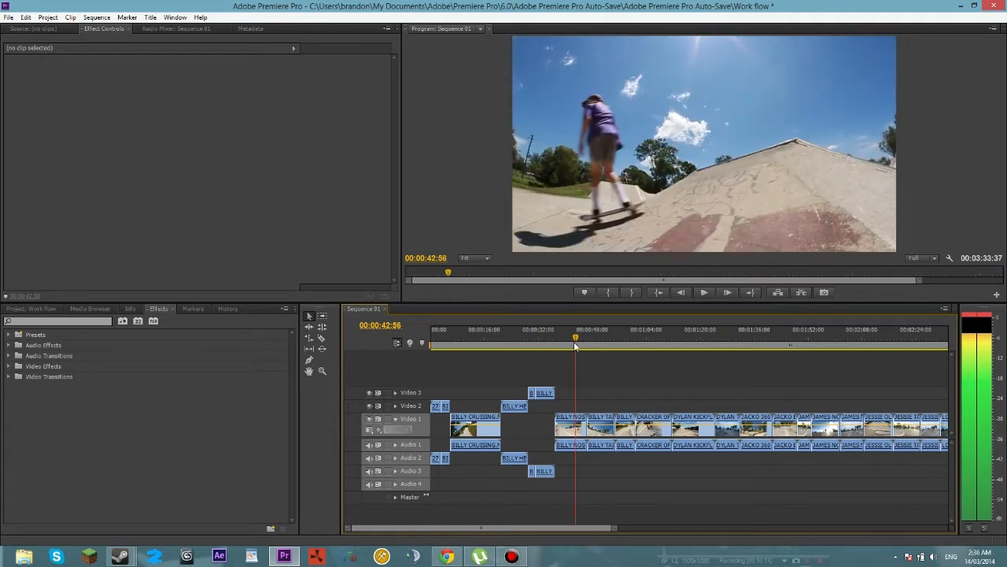
{"action": "left_click_drag", "start_coordinate": [570, 417], "coordinate": [572, 463]}
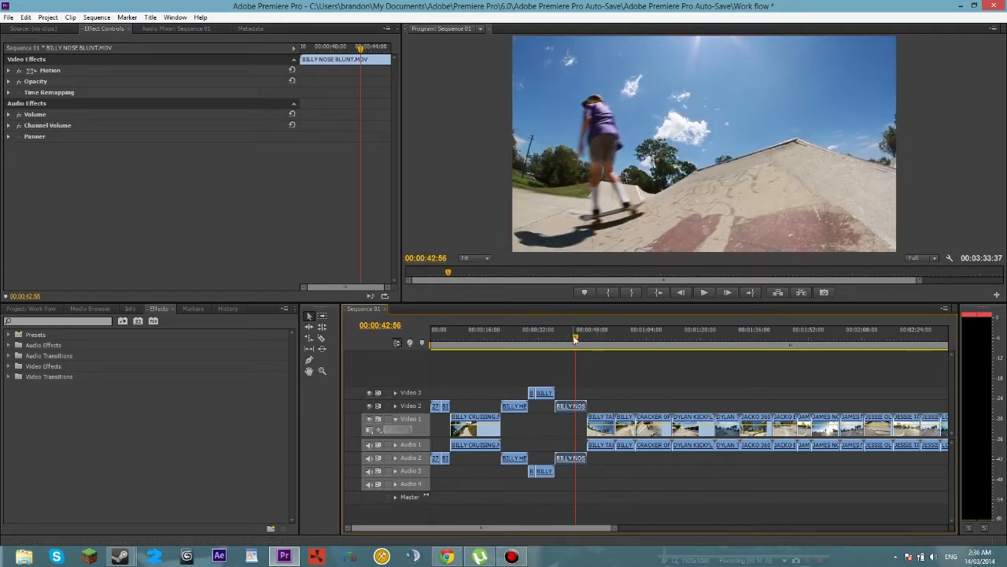
Skim BILLY TAIL SLIDE 1# and move both BILLY TAIL SLIDE clips with their audio to Video 2 and Audio 2.
{"action": "left_click_drag", "start_coordinate": [575, 346], "coordinate": [597, 350]}
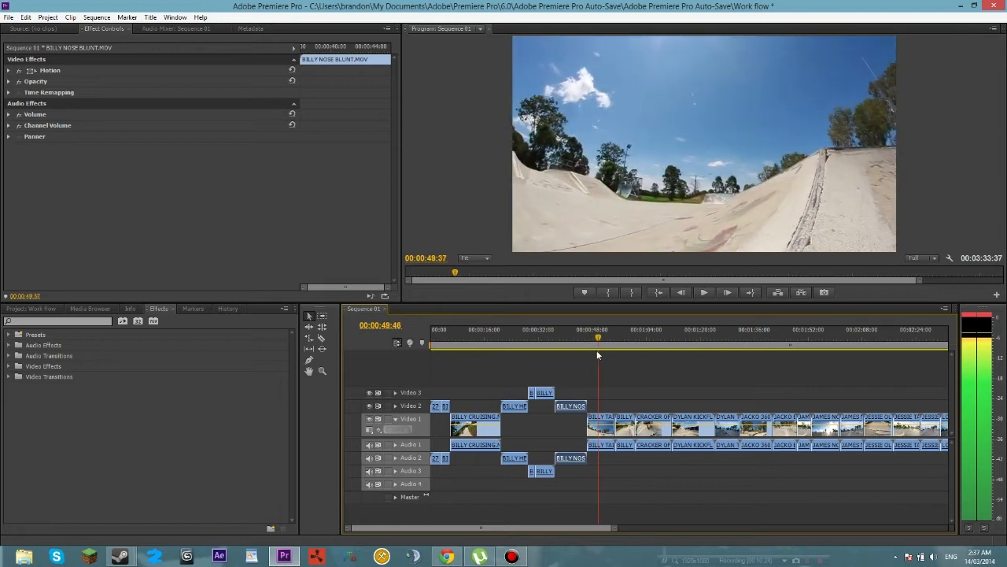
{"action": "left_click_drag", "start_coordinate": [619, 430], "coordinate": [610, 407]}
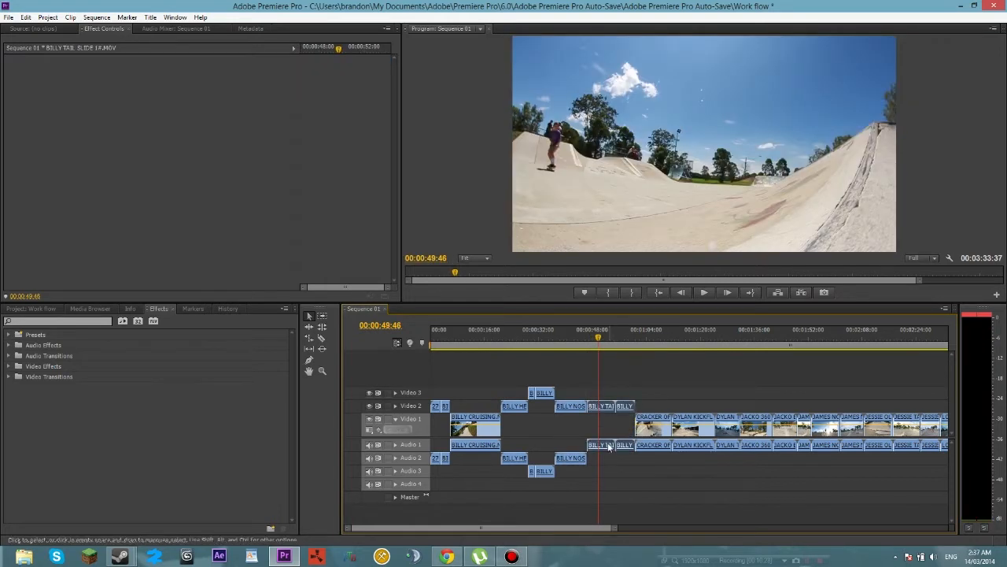
{"action": "left_click_drag", "start_coordinate": [611, 445], "coordinate": [612, 458]}
Compare CRACKER OF A HIP SLAM with DYLAN KICKFLIP GRAVEL BRICK WALL GAP and move the DYLAN clip to Video 3 and Audio 3.
{"action": "left_click_drag", "start_coordinate": [606, 349], "coordinate": [654, 352]}
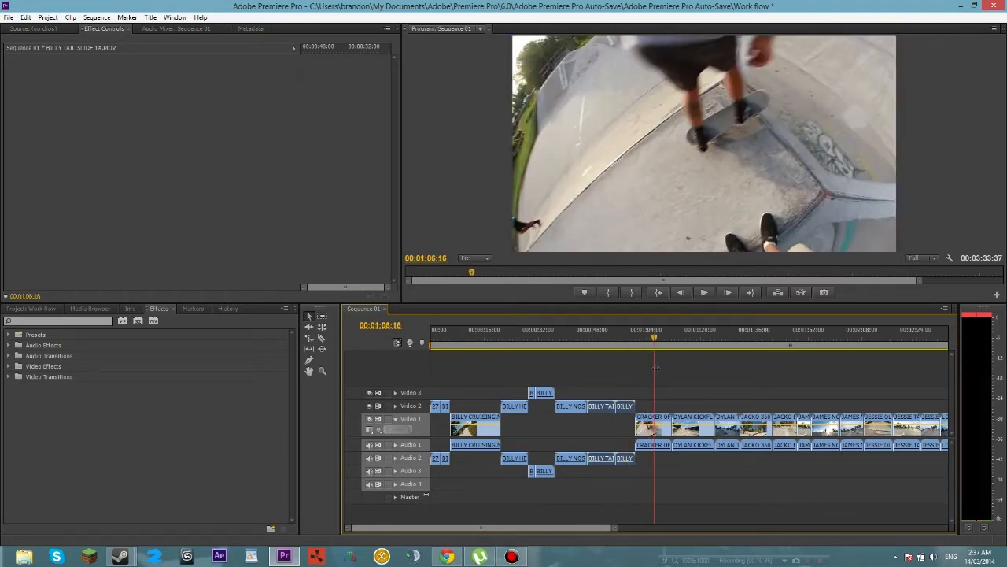
{"action": "left_click", "coordinate": [650, 423]}
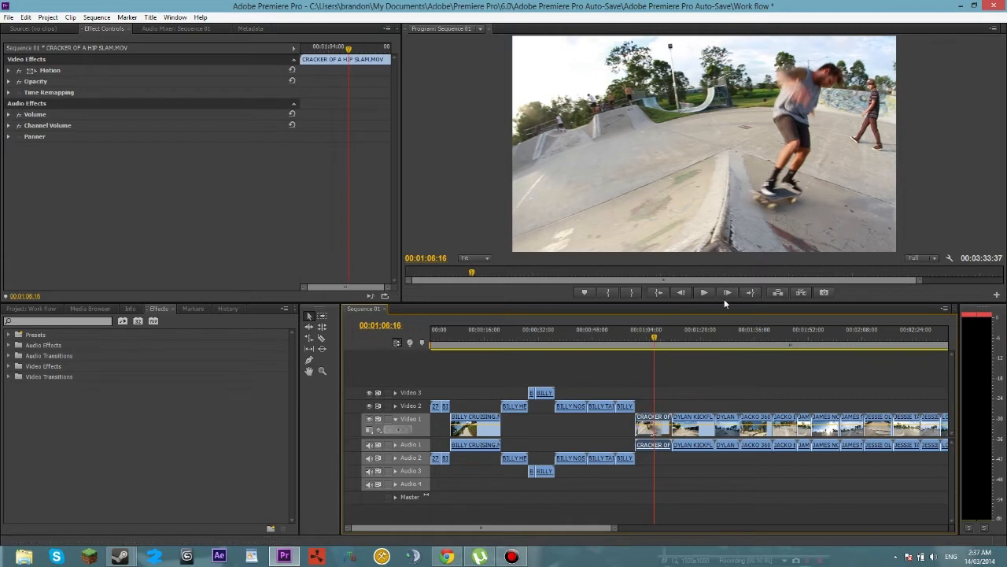
{"action": "left_click", "coordinate": [691, 420]}
{"action": "left_click", "coordinate": [689, 342]}
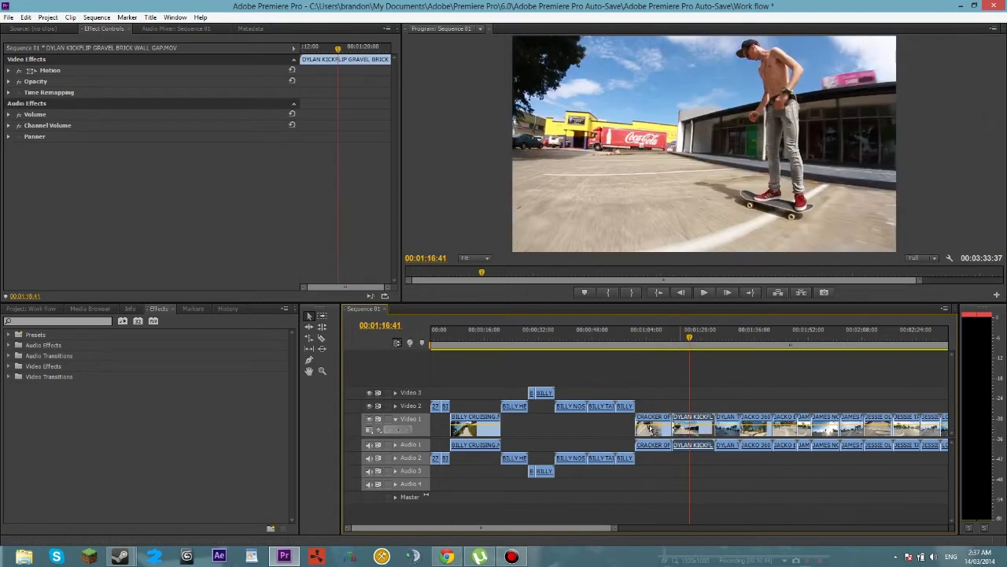
{"action": "left_click", "coordinate": [648, 417]}
{"action": "left_click", "coordinate": [646, 331]}
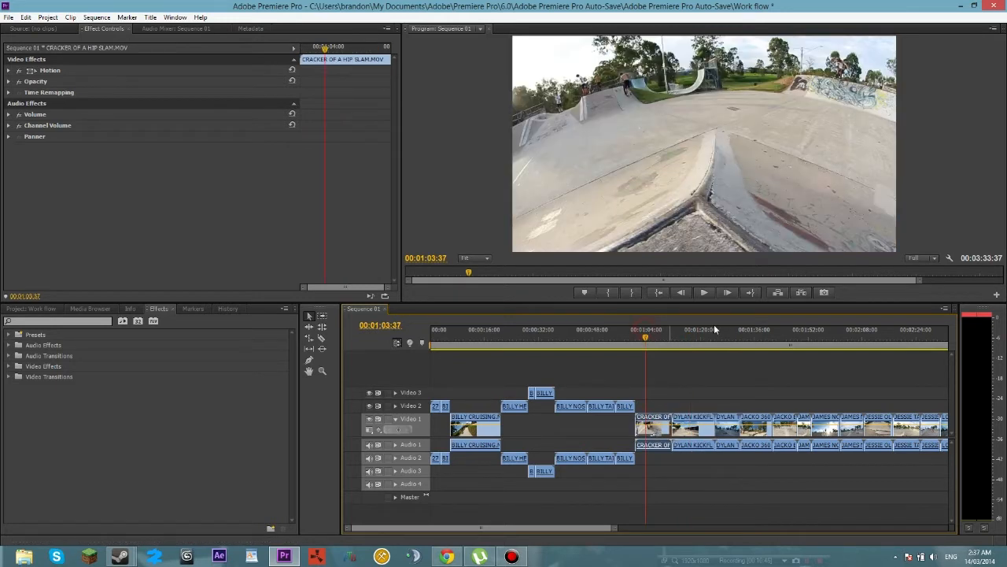
{"action": "left_click", "coordinate": [692, 417]}
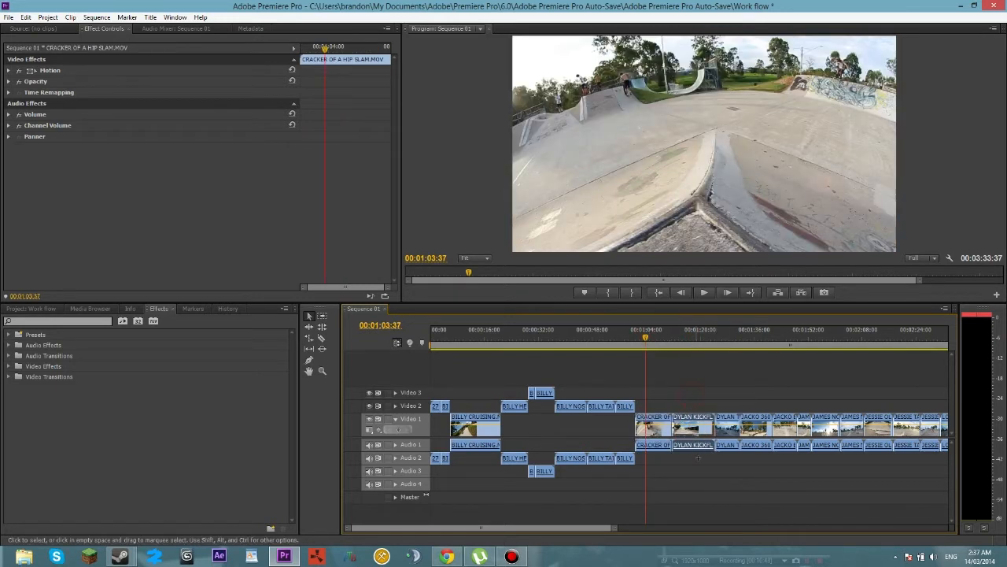
{"action": "left_click", "coordinate": [687, 336]}
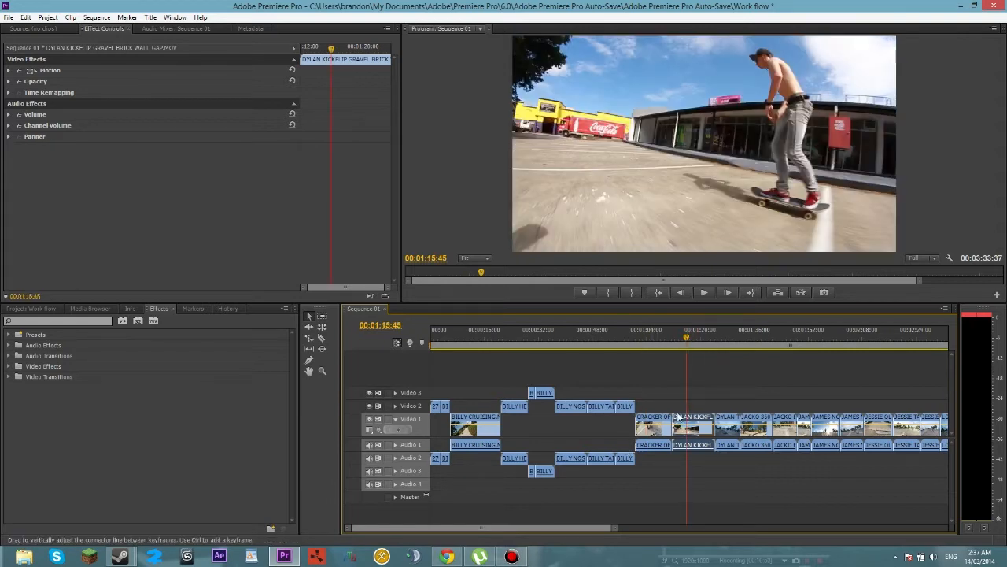
{"action": "left_click_drag", "start_coordinate": [697, 419], "coordinate": [697, 470]}
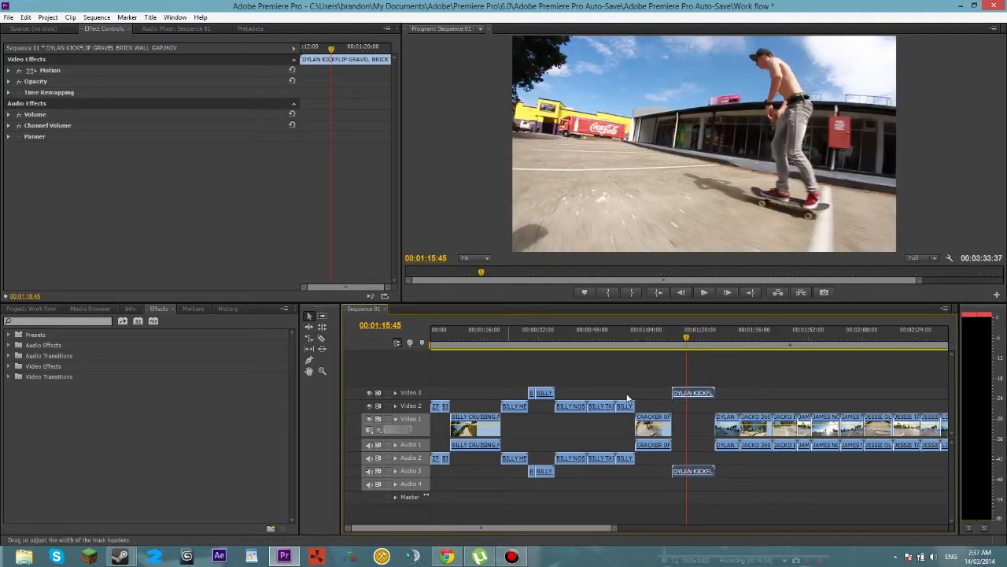
Play through DYLAN KICKFLIP GRAVEL BRICK WALL GAP, check the next clip, and move DYLAN TREFLIP BOX END to Video 3 and Audio 3.
{"action": "left_click", "coordinate": [673, 340]}
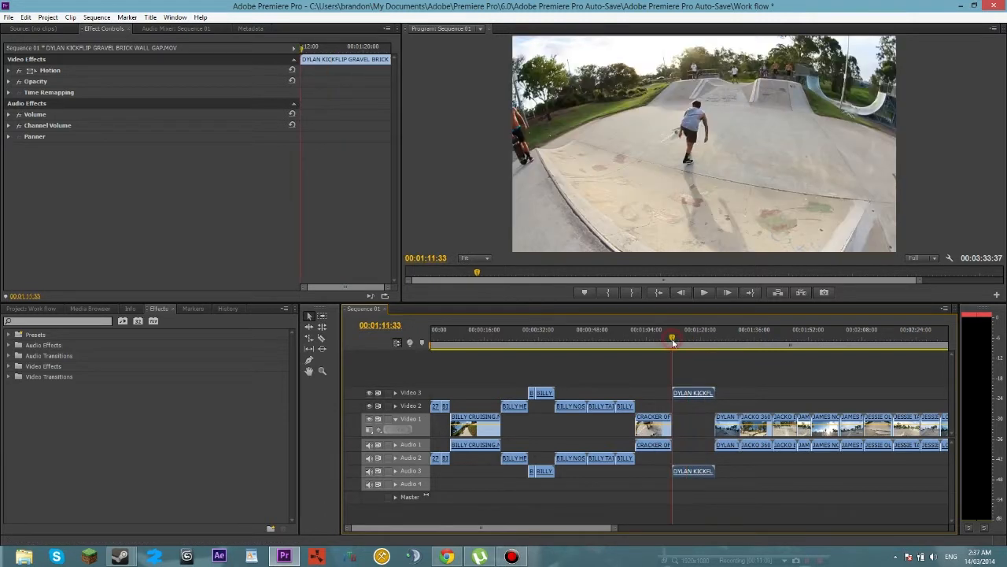
{"action": "left_click", "coordinate": [704, 293]}
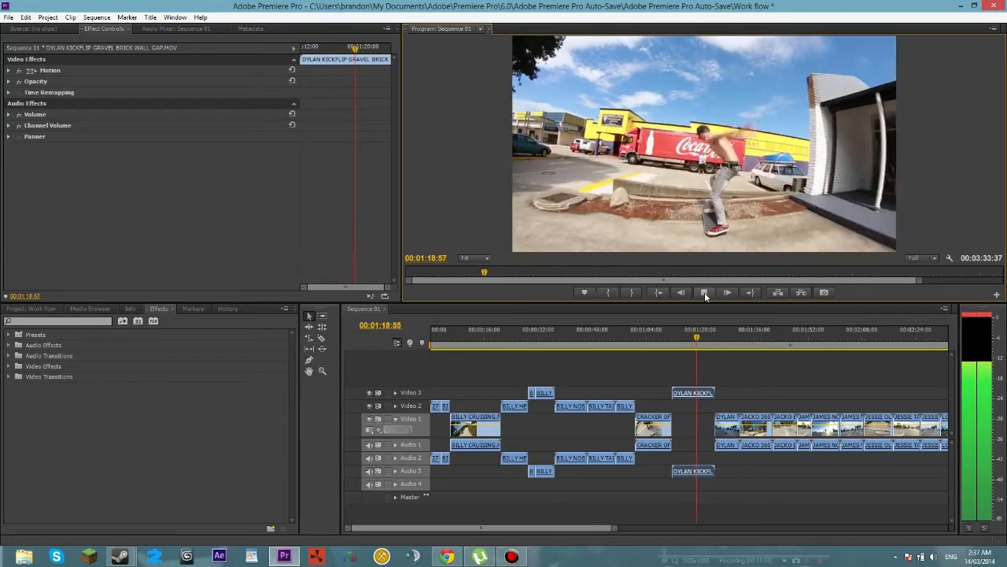
{"action": "left_click", "coordinate": [705, 292]}
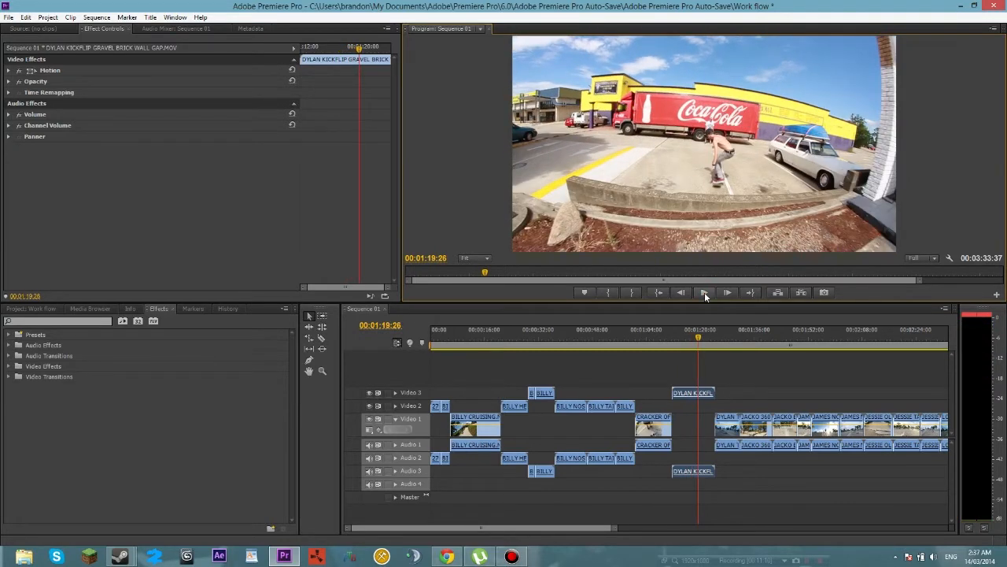
{"action": "left_click", "coordinate": [688, 336]}
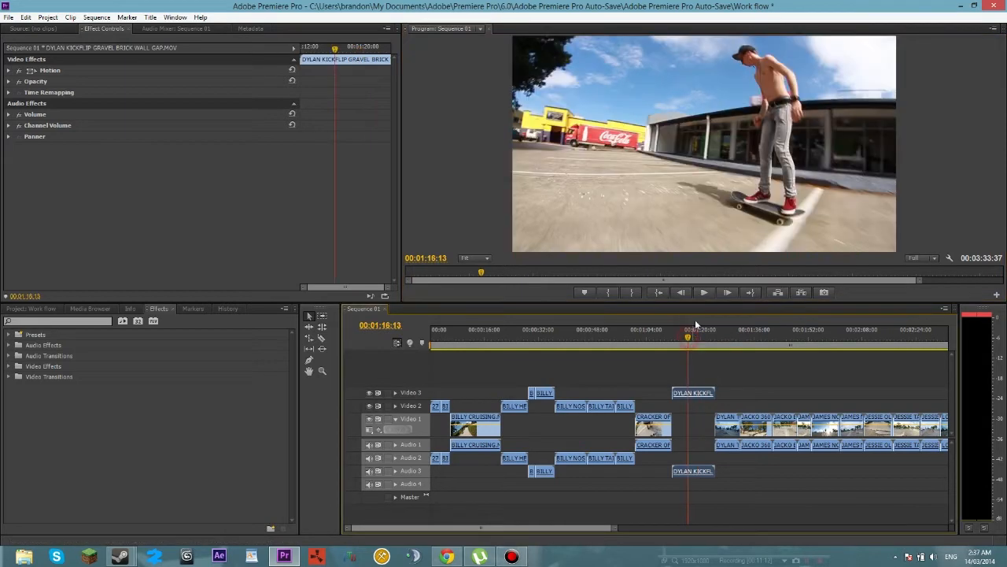
{"action": "left_click", "coordinate": [704, 292]}
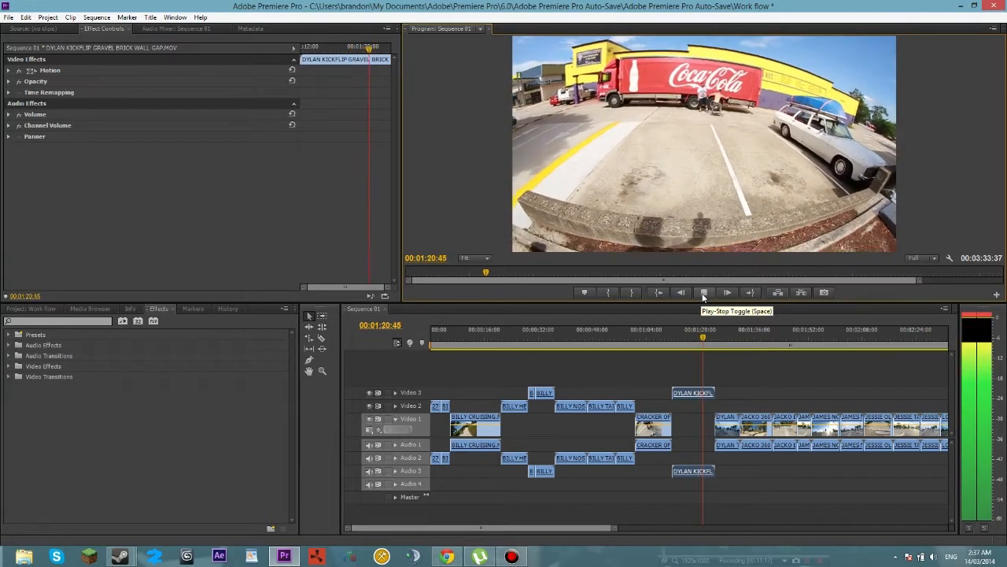
{"action": "left_click", "coordinate": [704, 292]}
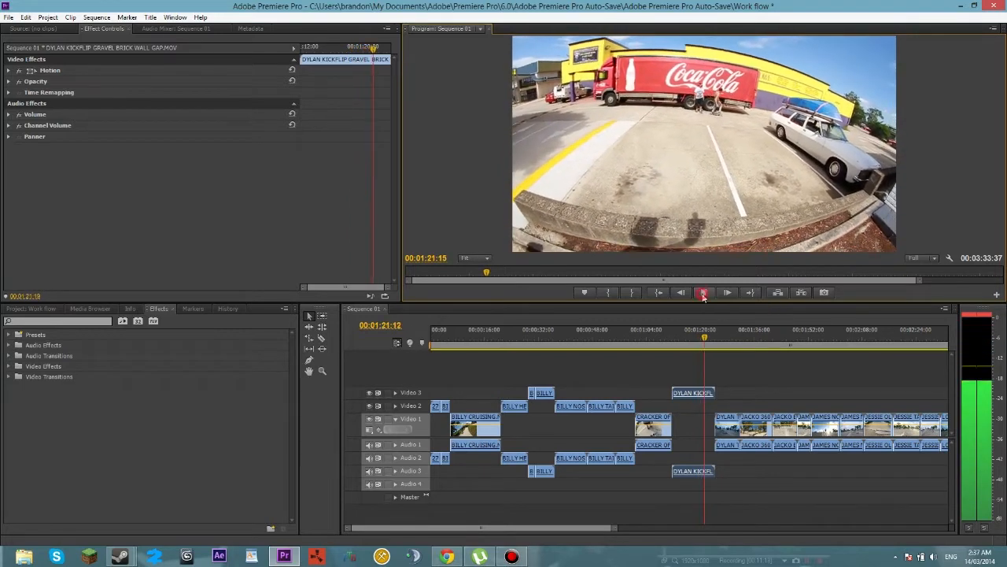
{"action": "left_click", "coordinate": [726, 347]}
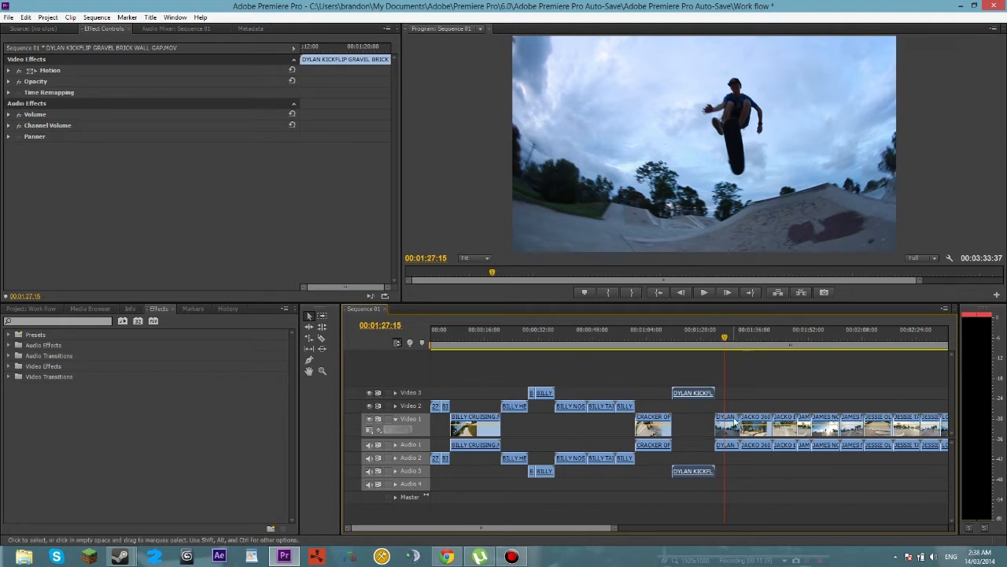
{"action": "left_click_drag", "start_coordinate": [733, 425], "coordinate": [732, 470]}
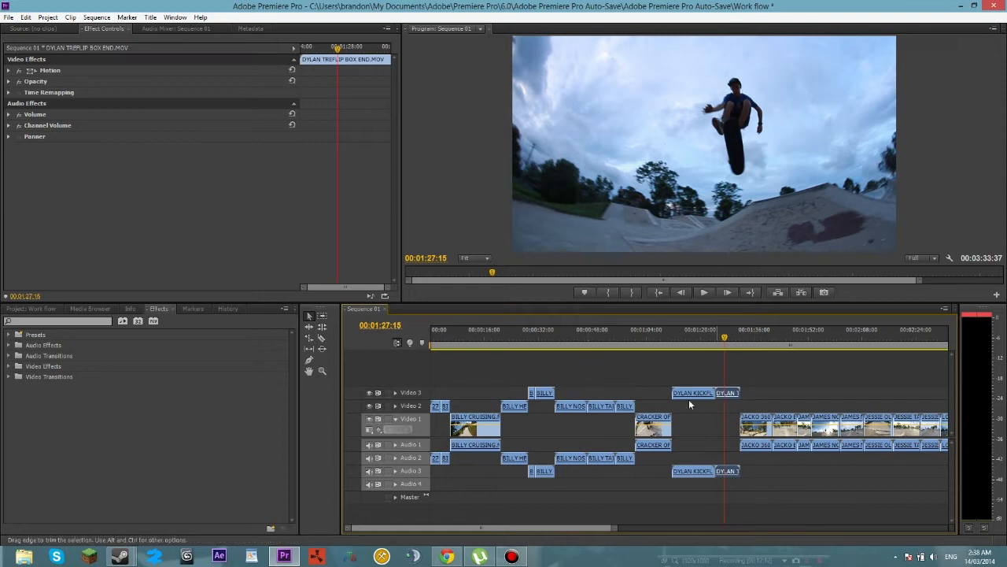
{"action": "left_click", "coordinate": [620, 407]}
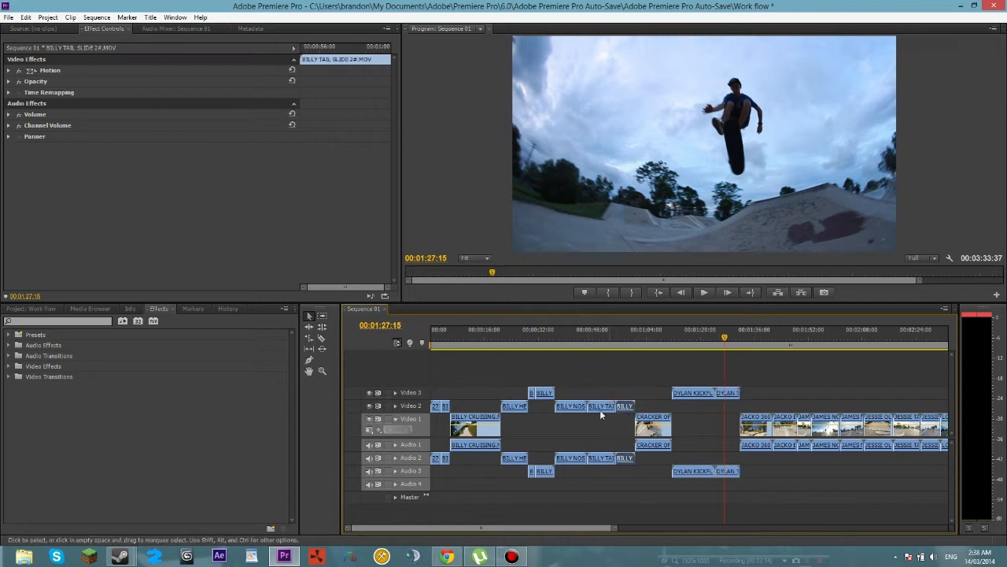
{"action": "left_click", "coordinate": [577, 408]}
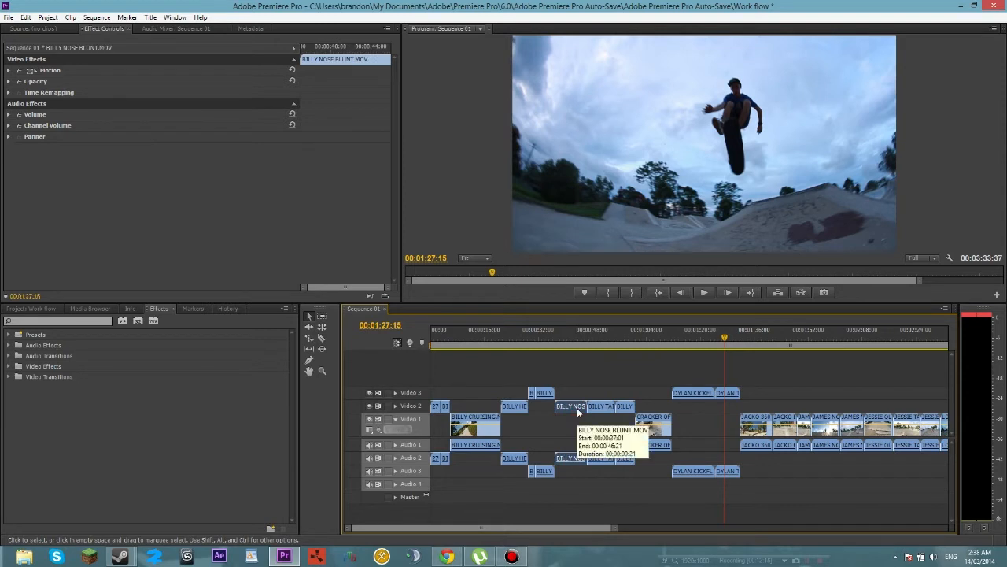
{"action": "key", "text": "Delete"}
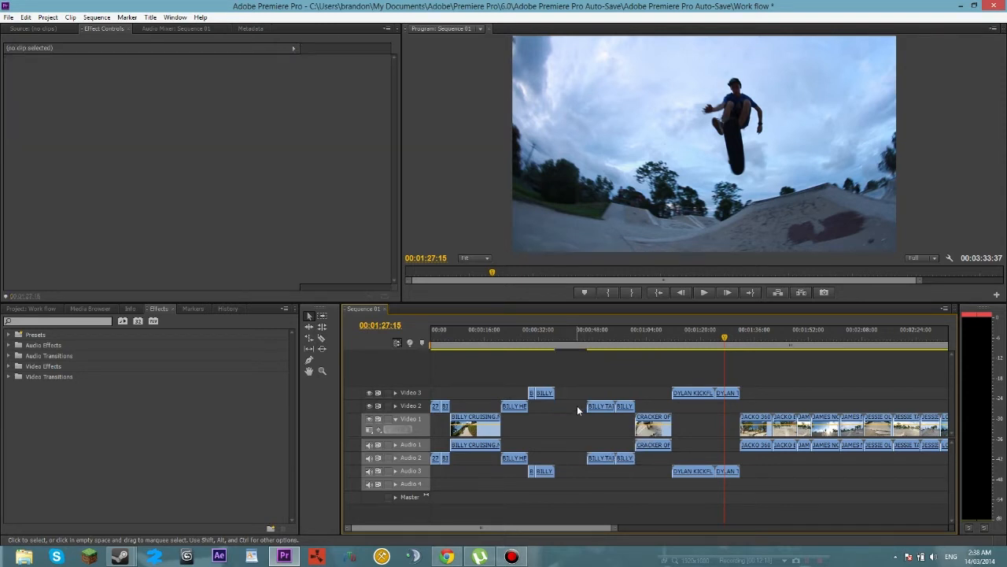
{"action": "key", "text": "ctrl+z"}
Delete both BILLY TAIL SLIDE clips and their audio from the sequence.
{"action": "left_click", "coordinate": [603, 409]}
{"action": "left_click_drag", "start_coordinate": [601, 381], "coordinate": [623, 465]}
{"action": "key", "text": "Delete"}
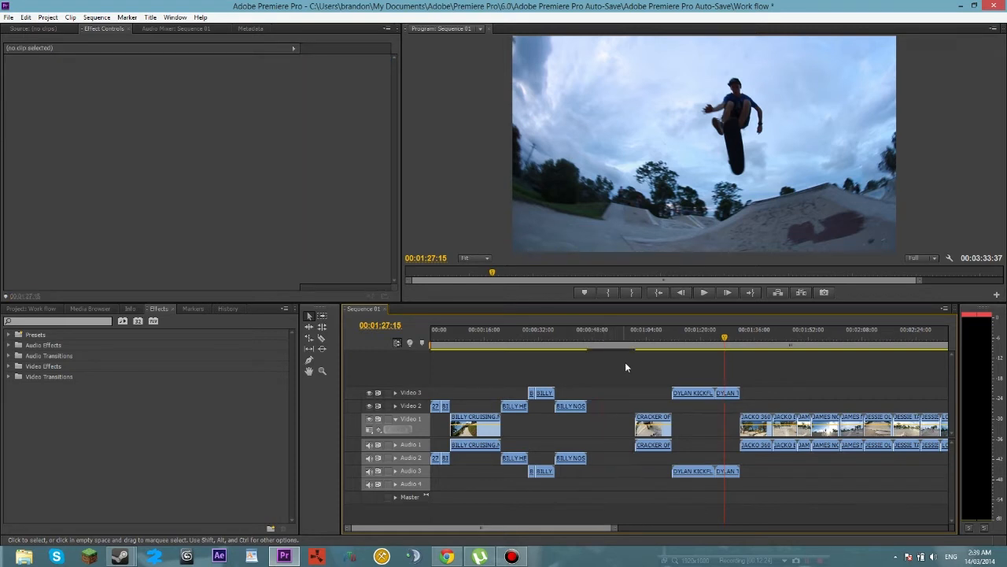
Move CRACKER OF A HIP SLAM and all clips after it on every track back to the end of BILLY NOSE BLUNT.
{"action": "left_click_drag", "start_coordinate": [630, 369], "coordinate": [953, 516]}
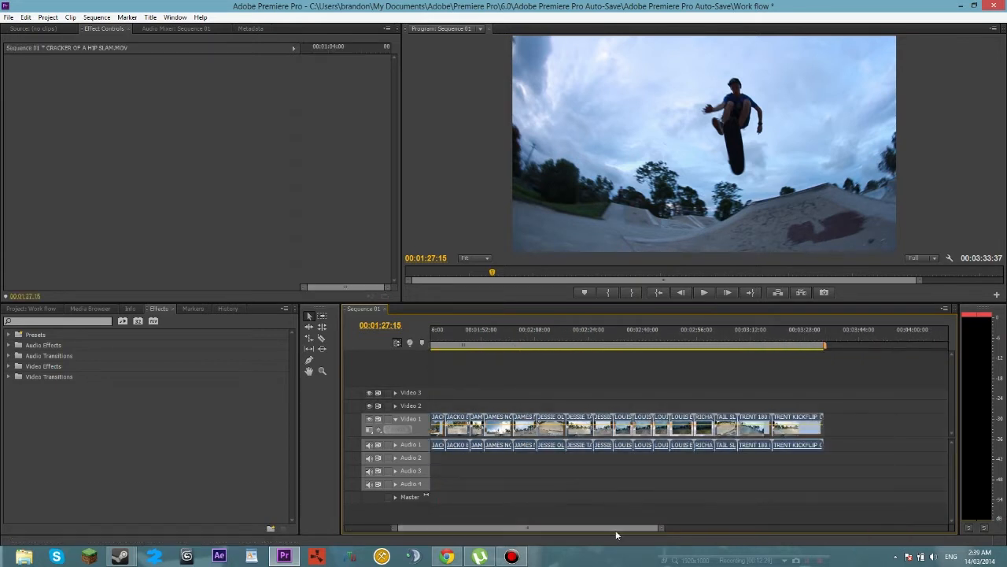
{"action": "left_click_drag", "start_coordinate": [616, 534], "coordinate": [573, 528]}
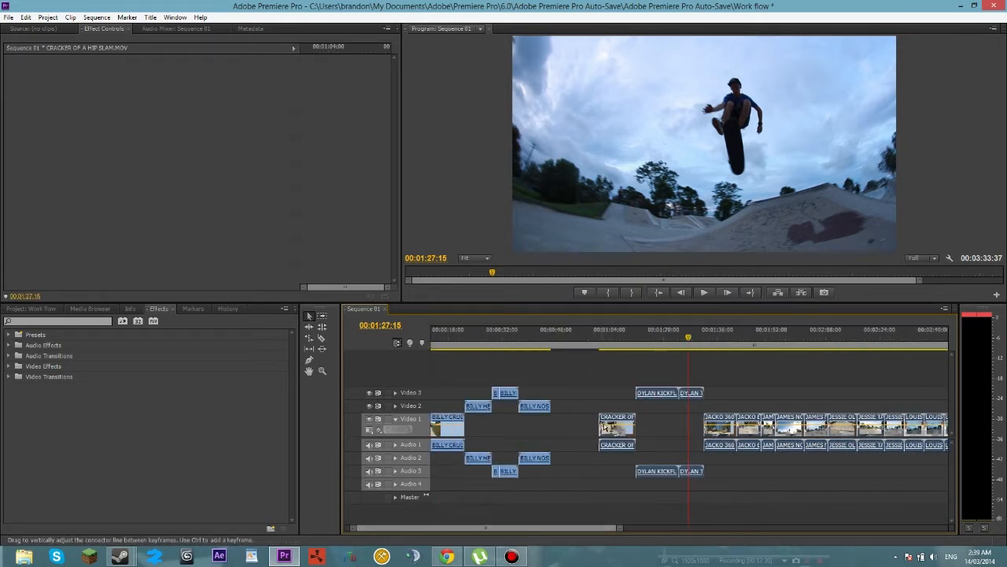
{"action": "left_click_drag", "start_coordinate": [605, 424], "coordinate": [560, 428]}
{"action": "key", "text": "space"}
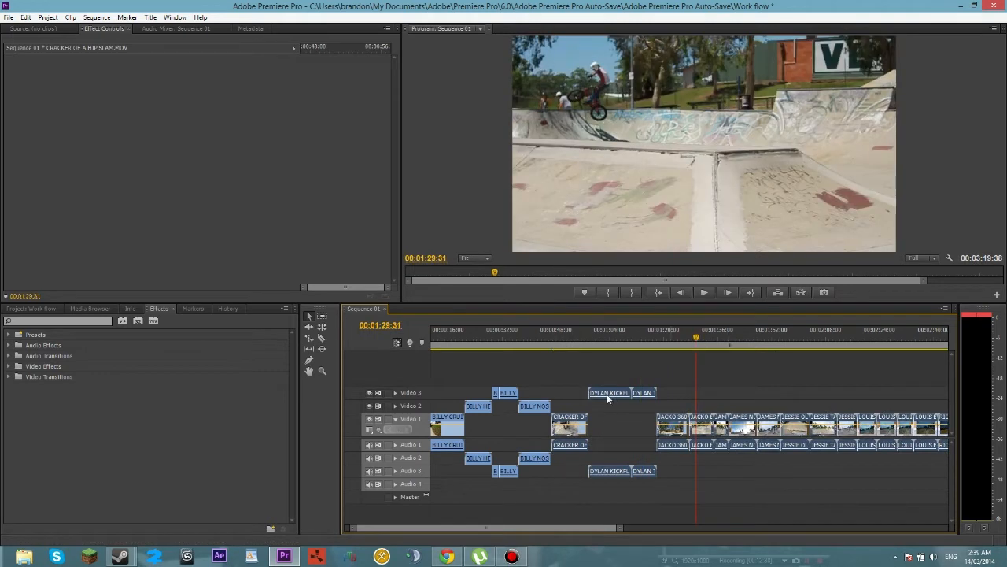
{"action": "left_click_drag", "start_coordinate": [564, 425], "coordinate": [566, 426]}
{"action": "left_click", "coordinate": [585, 360]}
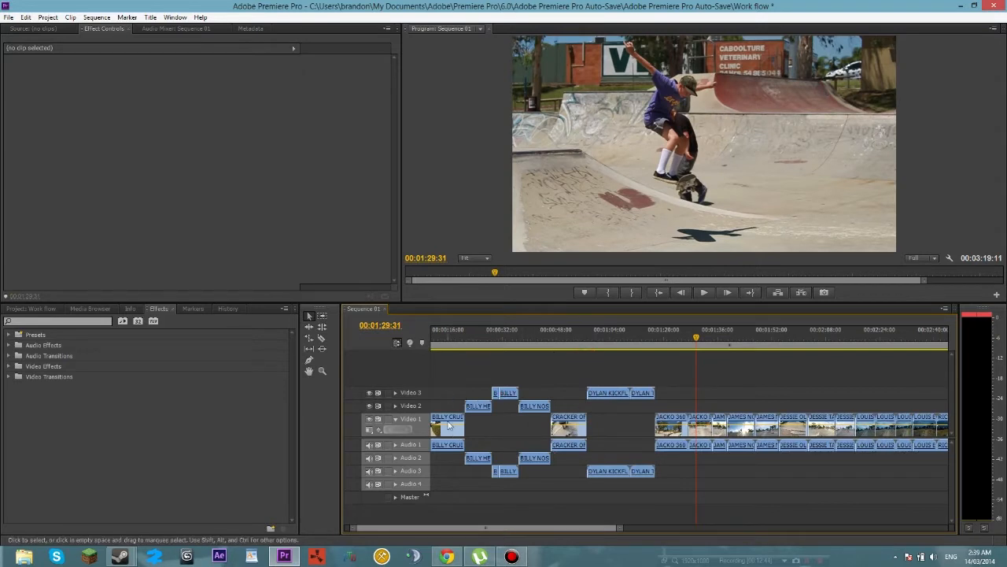
Spot-check the clips on each track from BILLY HEELFLIP to DYLAN TREFLIP BOX END, and play back the sequence's opening clips.
{"action": "left_click_drag", "start_coordinate": [538, 534], "coordinate": [524, 535]}
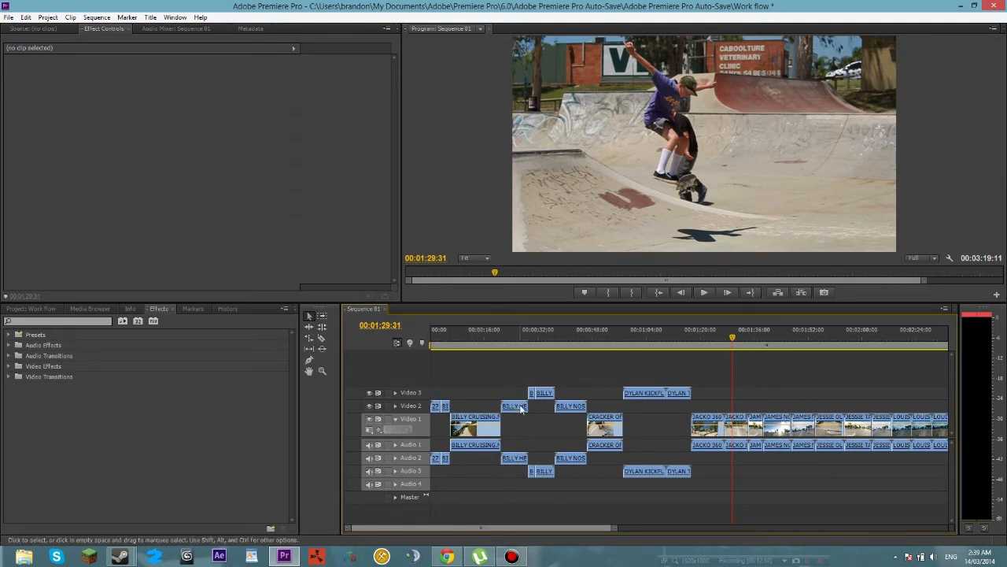
{"action": "left_click", "coordinate": [514, 330]}
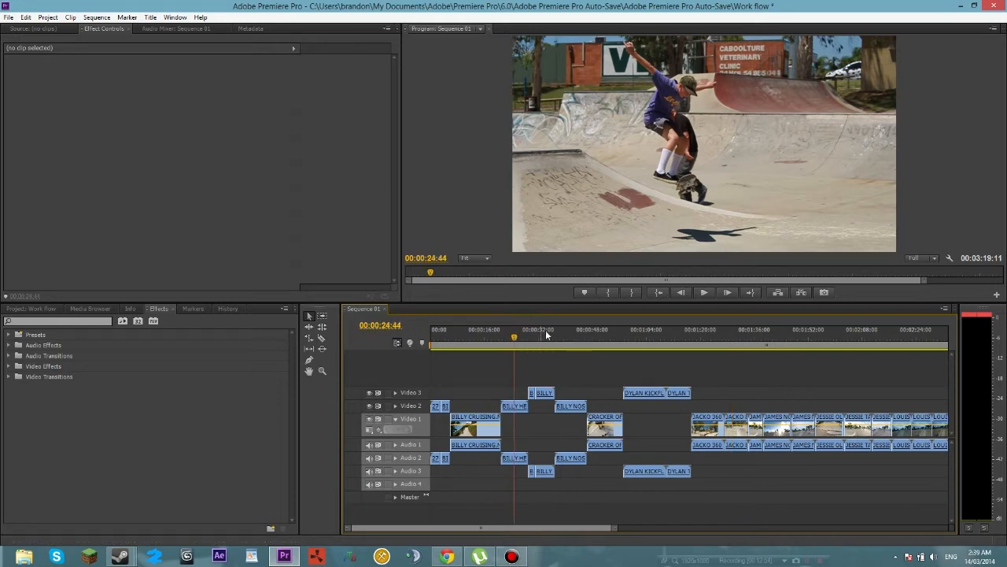
{"action": "left_click", "coordinate": [545, 330]}
{"action": "left_click", "coordinate": [572, 330]}
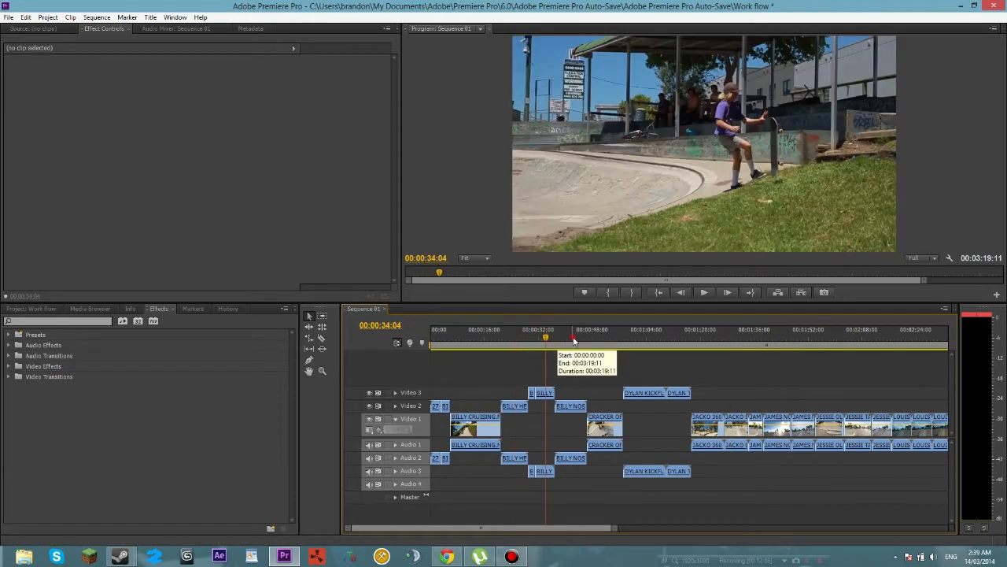
{"action": "left_click", "coordinate": [600, 339]}
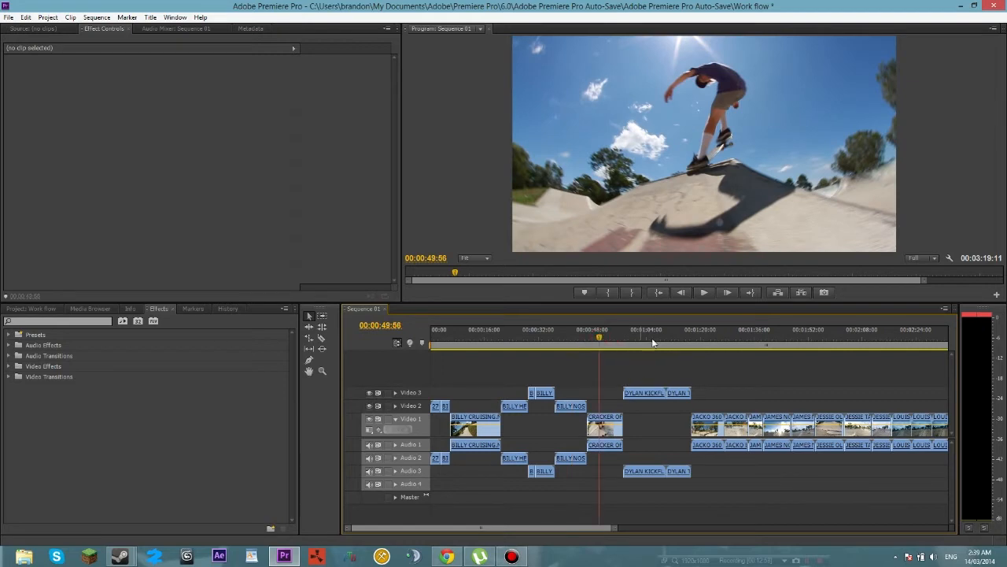
{"action": "left_click", "coordinate": [647, 337]}
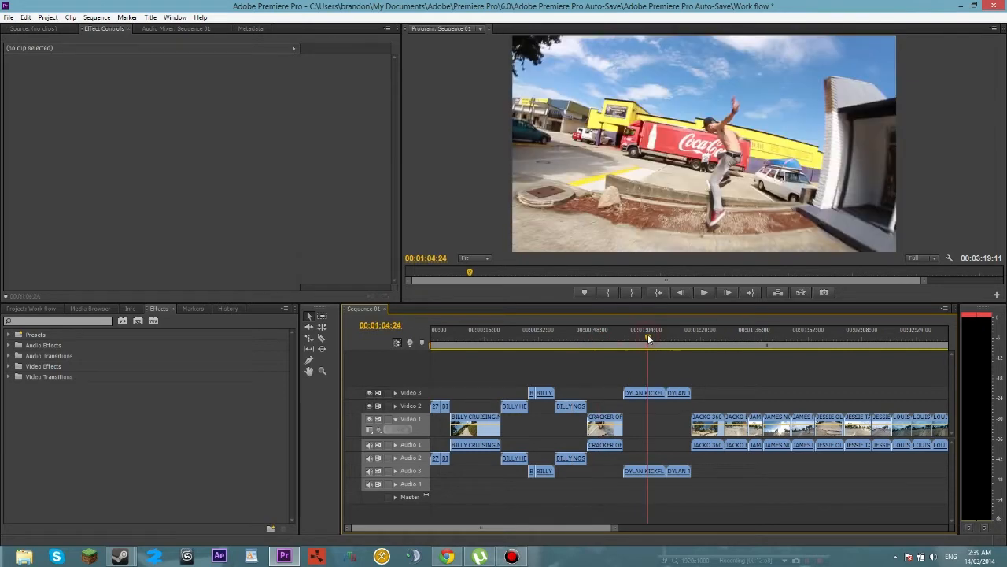
{"action": "left_click", "coordinate": [679, 338]}
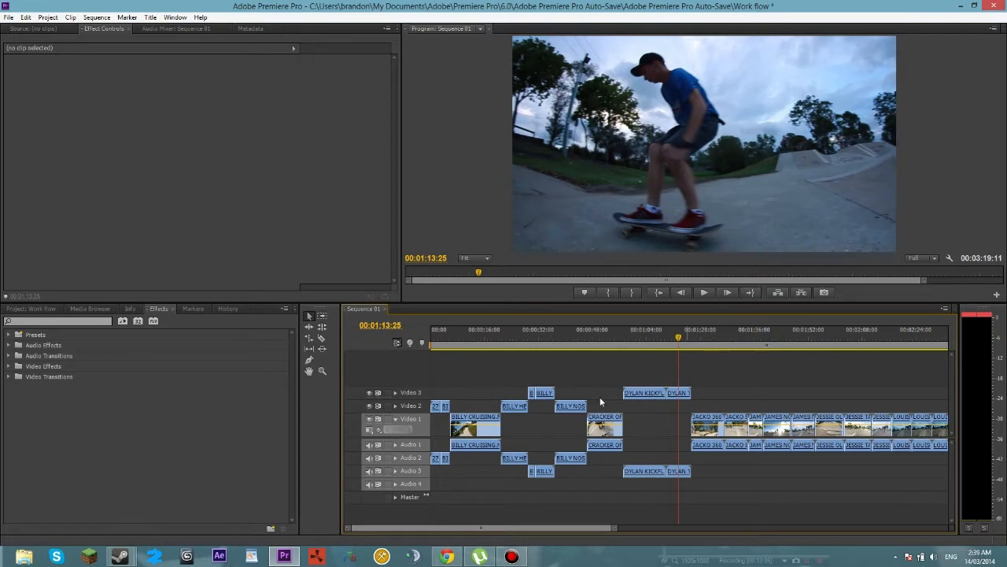
{"action": "left_click", "coordinate": [639, 338]}
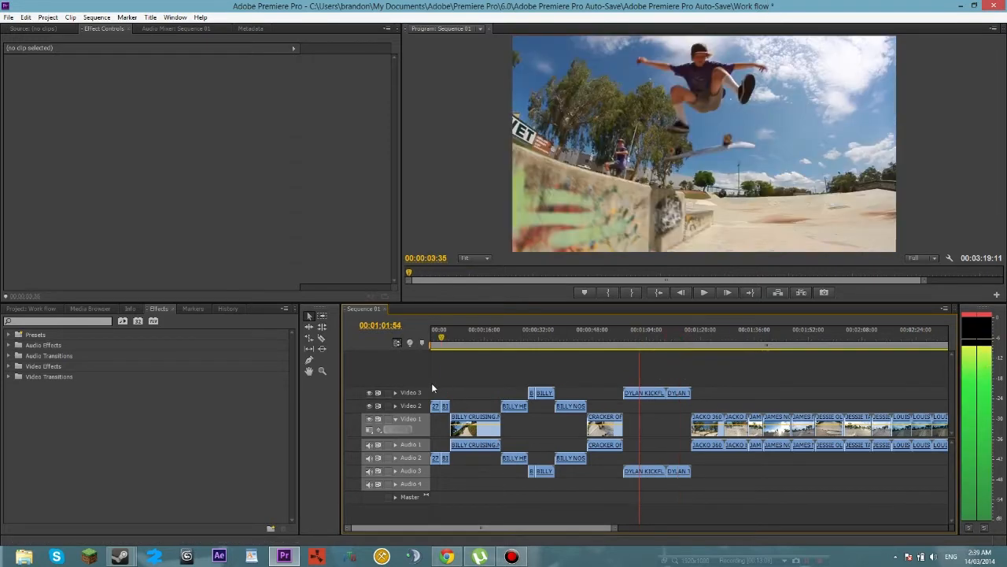
{"action": "left_click", "coordinate": [437, 339]}
{"action": "key", "text": "space"}
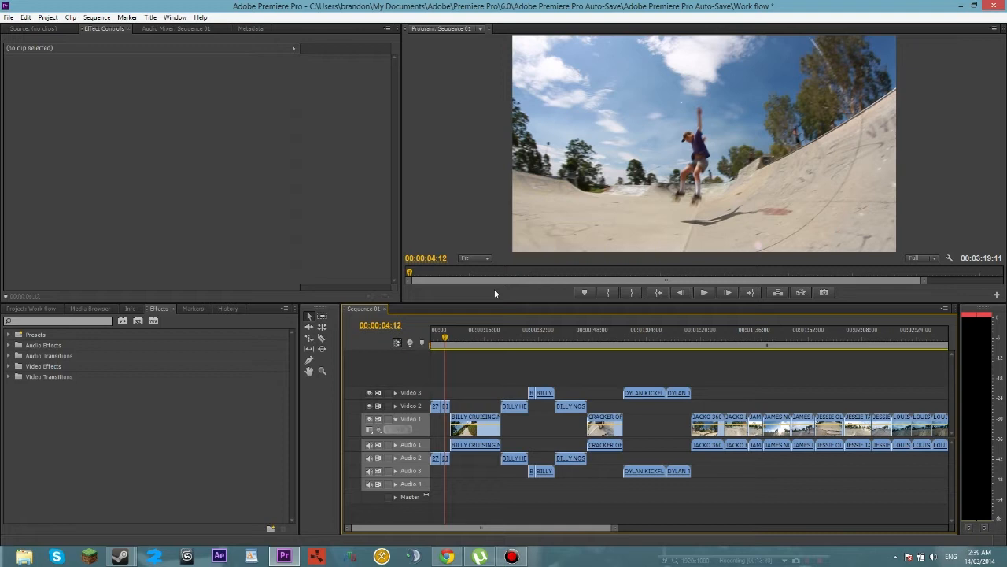
Spot-check the clips around DYLAN KICKFLIP GRAVEL BRICK WALL GAP and move JACKO 360 BIG LEDGE 1# to Video 3 and Audio 3.
{"action": "left_click_drag", "start_coordinate": [446, 340], "coordinate": [627, 346]}
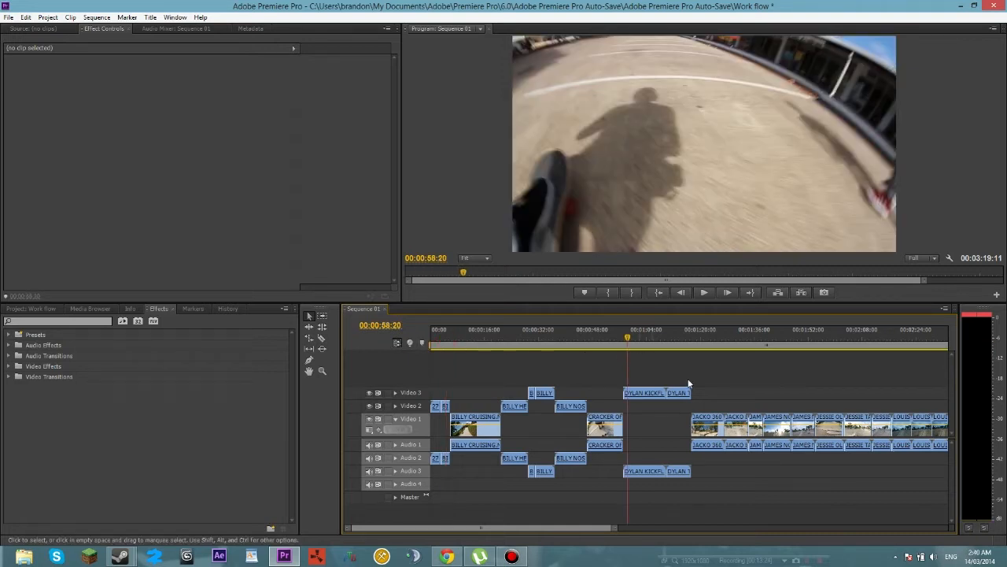
{"action": "left_click", "coordinate": [706, 350]}
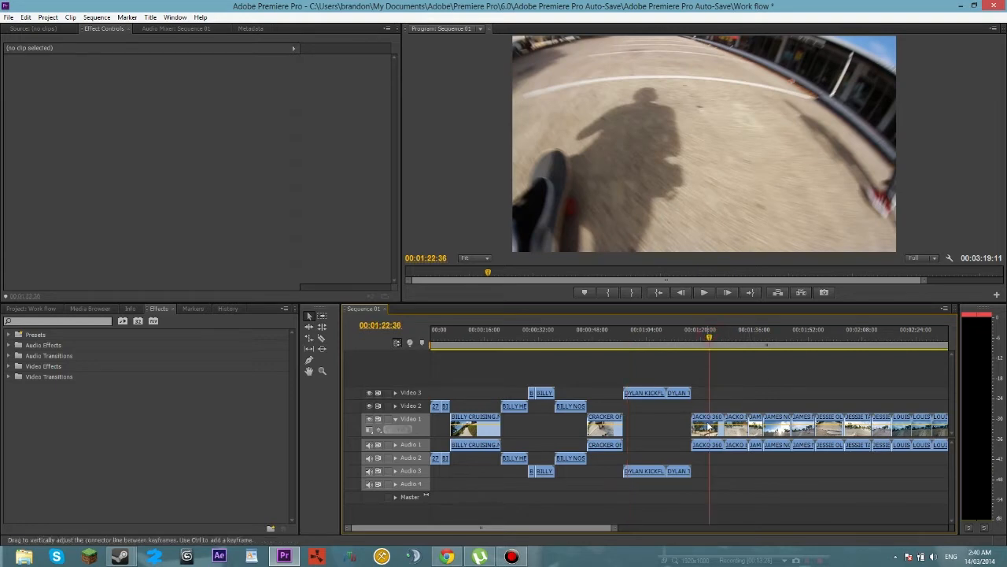
{"action": "left_click_drag", "start_coordinate": [707, 424], "coordinate": [711, 476]}
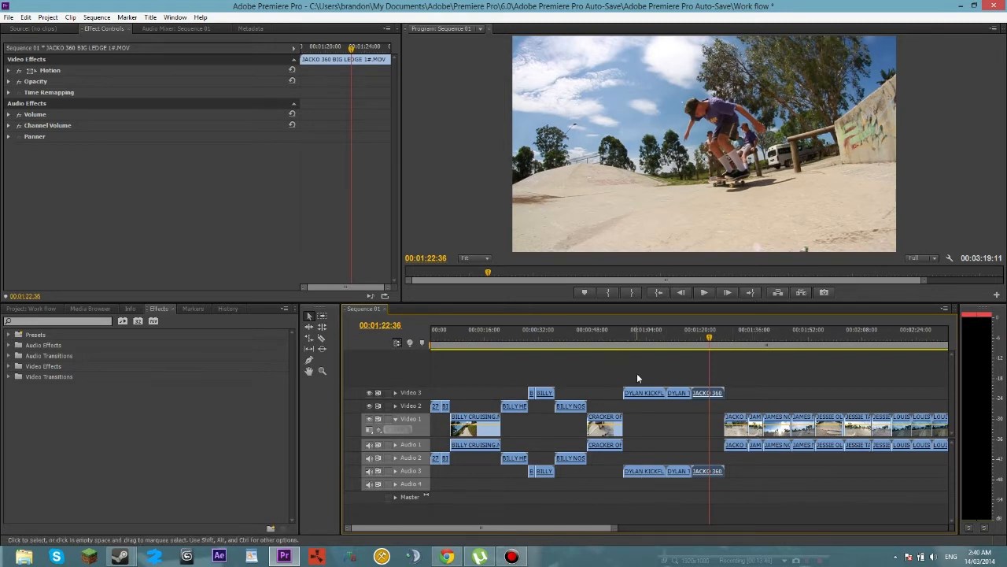
{"action": "left_click_drag", "start_coordinate": [640, 373], "coordinate": [706, 497]}
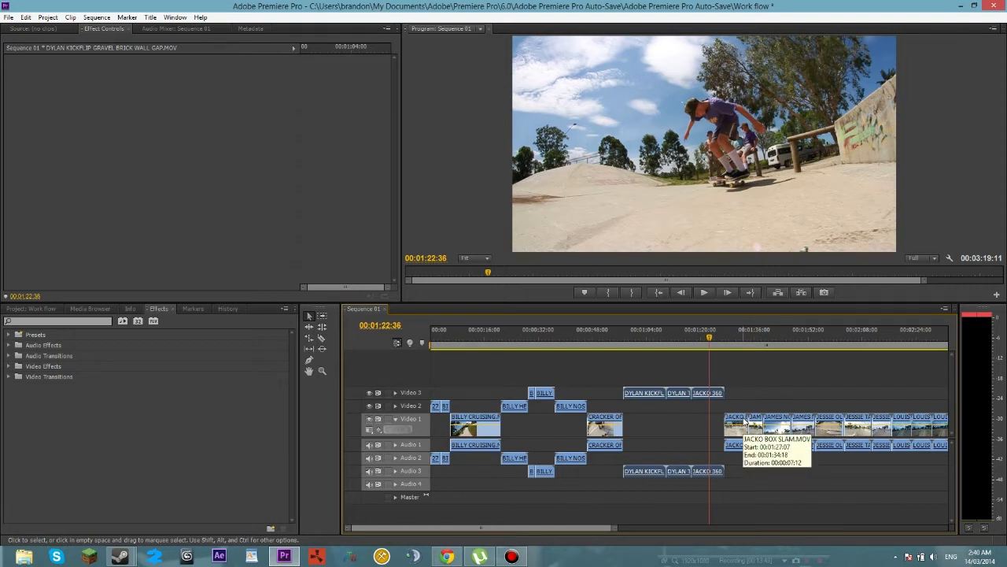
{"action": "left_click_drag", "start_coordinate": [746, 421], "coordinate": [741, 407]}
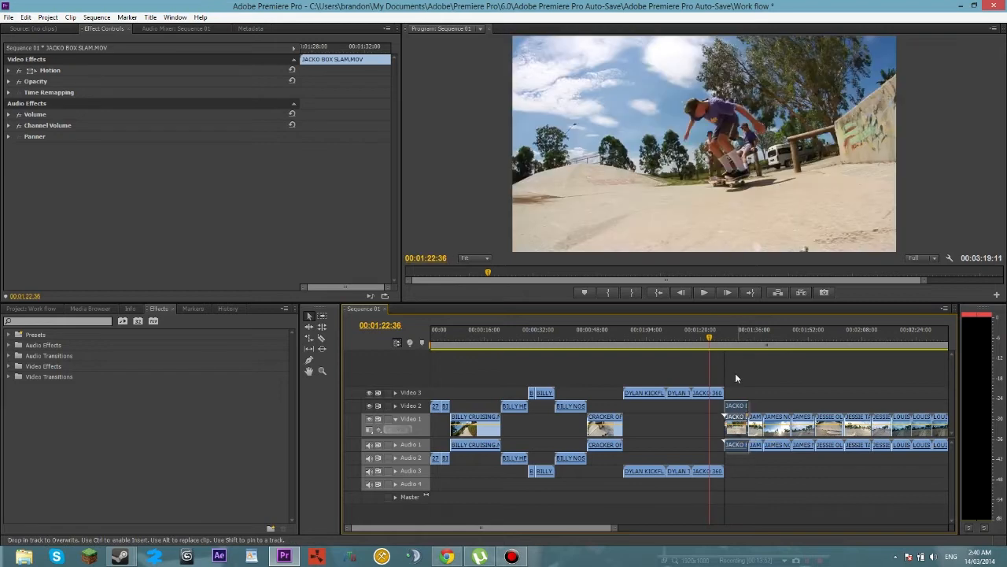
{"action": "left_click", "coordinate": [737, 339]}
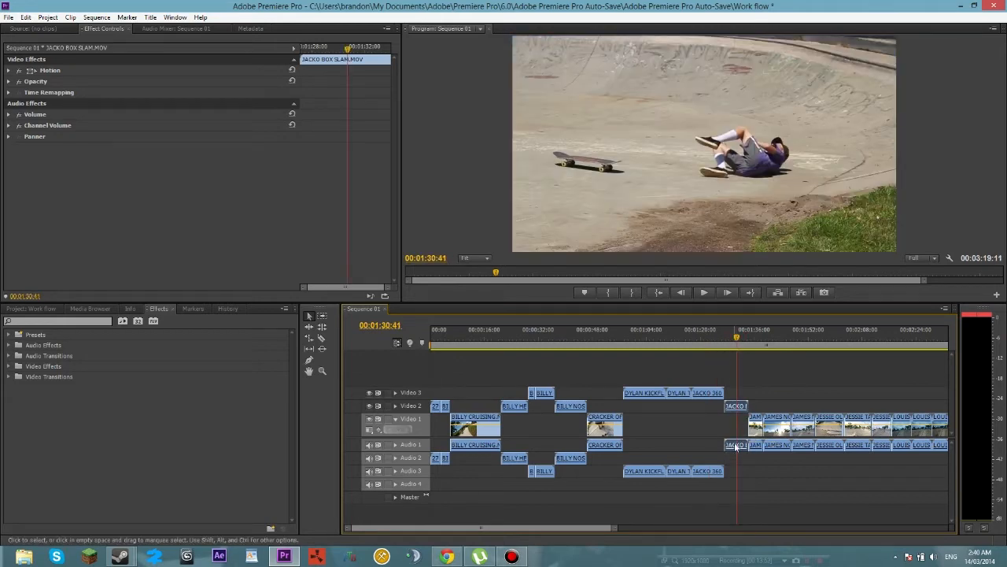
{"action": "left_click_drag", "start_coordinate": [744, 407], "coordinate": [744, 422]}
Move JAMES BACKSIDE TAILSLIDE OVER HIP to Video 2 and Audio 2, and play back the cut from JACKO BOX SLAM into it.
{"action": "left_click", "coordinate": [754, 338]}
{"action": "left_click_drag", "start_coordinate": [756, 338], "coordinate": [755, 339]}
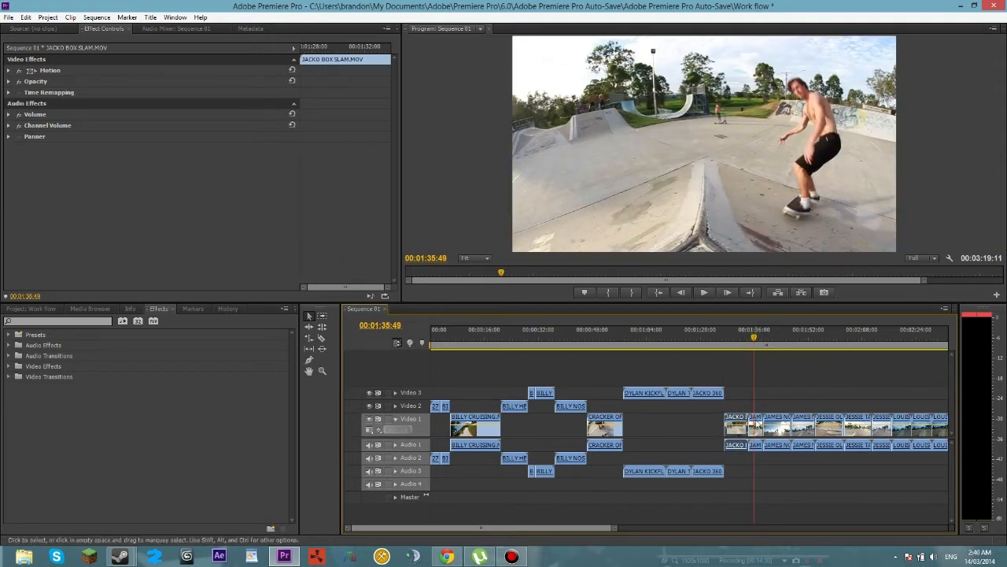
{"action": "left_click_drag", "start_coordinate": [756, 420], "coordinate": [763, 459]}
{"action": "left_click", "coordinate": [750, 341]}
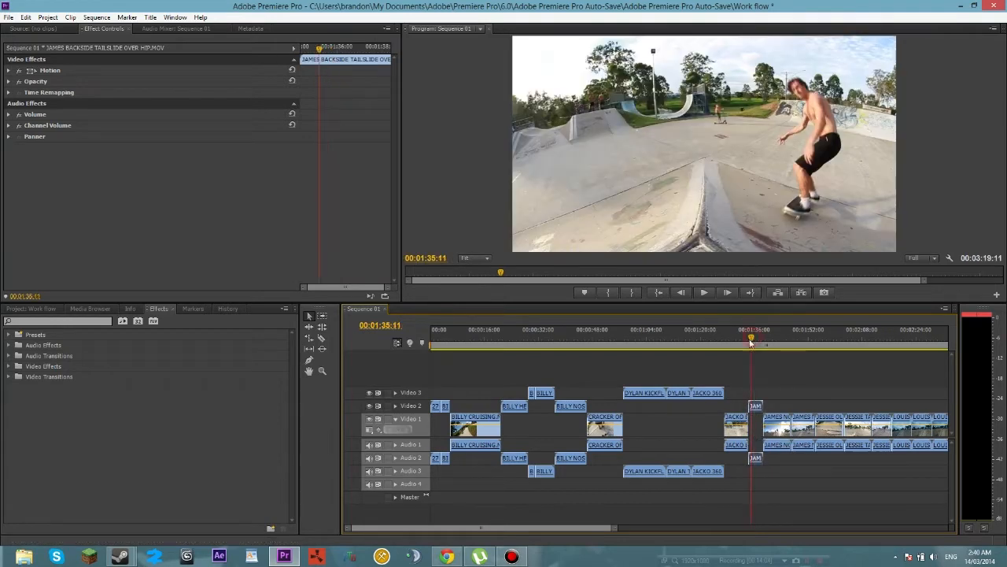
{"action": "left_click_drag", "start_coordinate": [750, 340], "coordinate": [746, 341]}
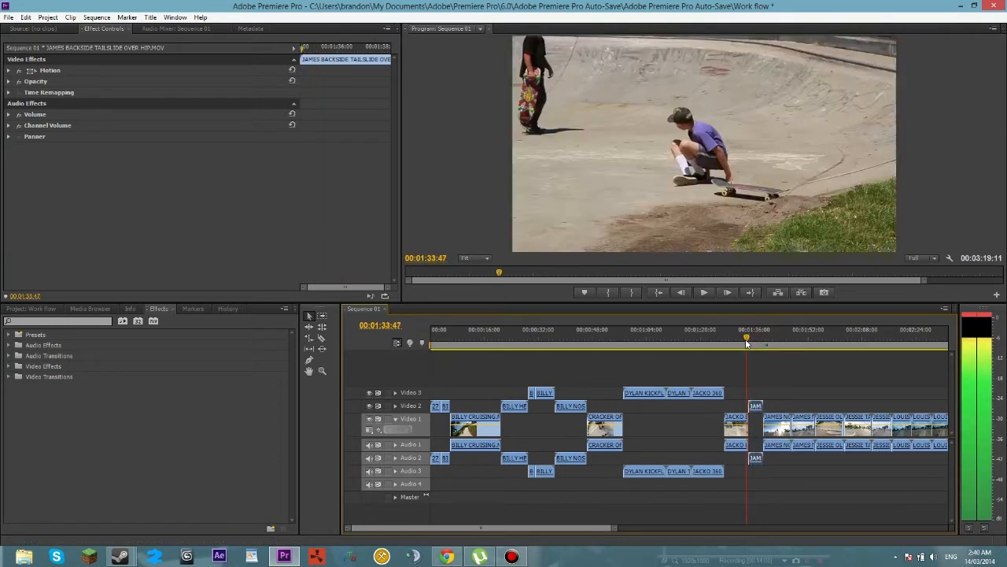
{"action": "left_click", "coordinate": [704, 292]}
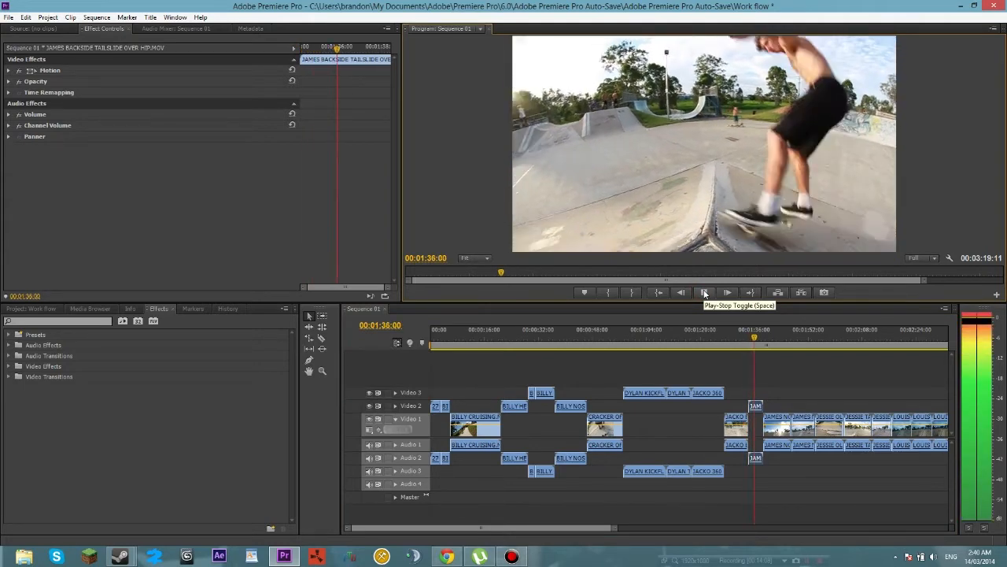
{"action": "left_click", "coordinate": [704, 293]}
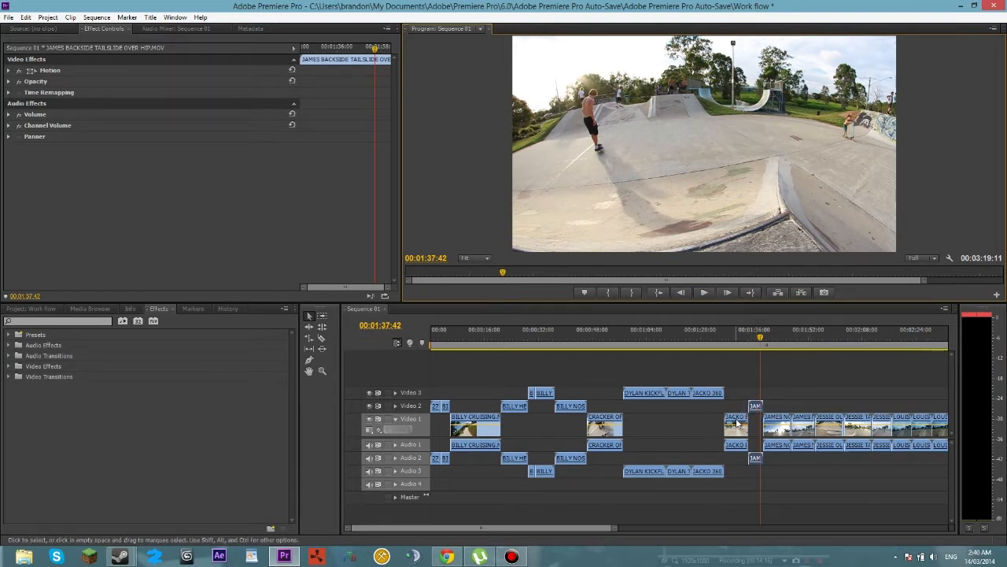
Reorder JAMES BACKSIDE TAILSLIDE OVER HIP to directly follow CRACKER OF A HIP SLAM, shifting the DYLAN clips and JACKO 360 BIG LEDGE 1# behind it.
{"action": "left_click_drag", "start_coordinate": [737, 422], "coordinate": [942, 511]}
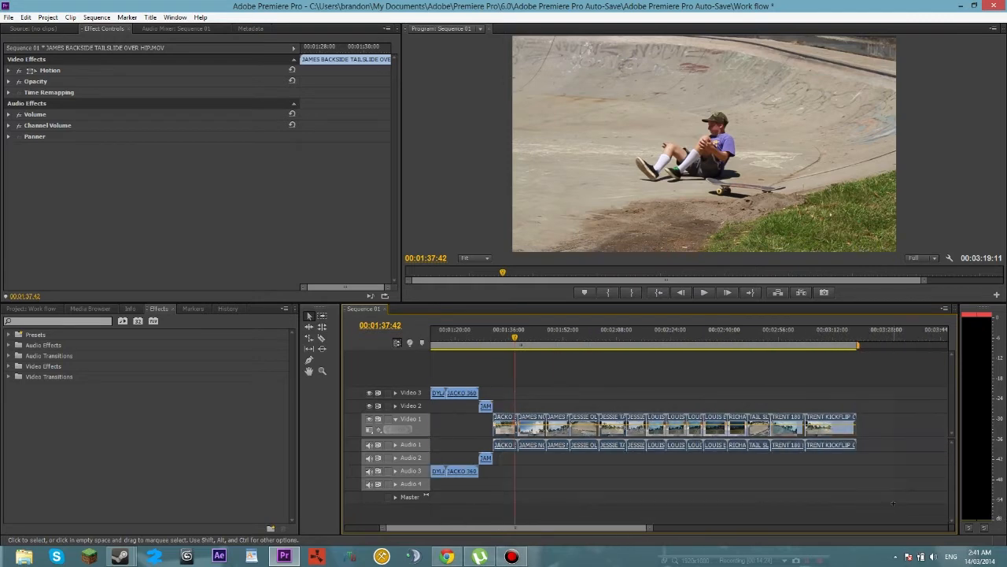
{"action": "left_click_drag", "start_coordinate": [505, 421], "coordinate": [506, 431]}
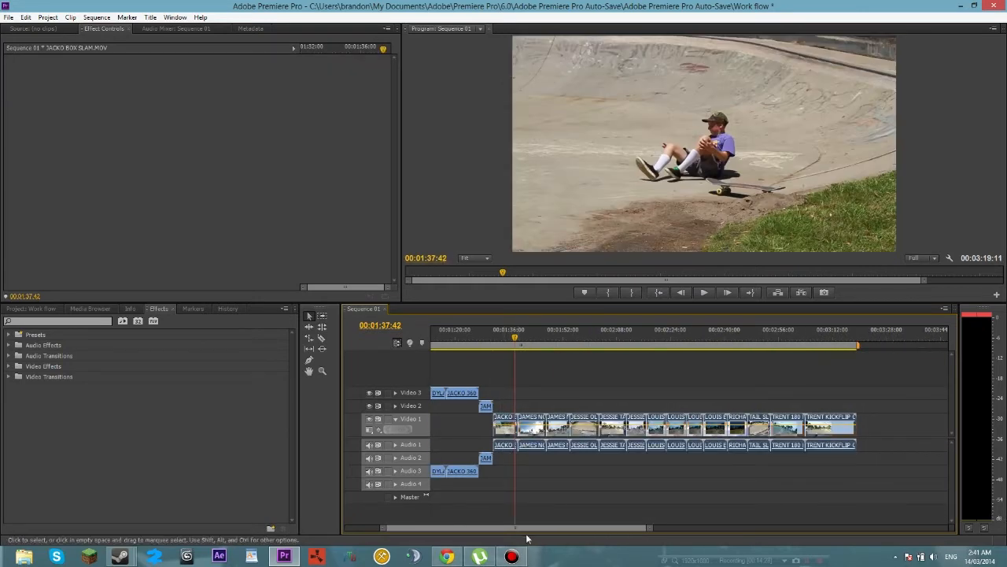
{"action": "scroll", "coordinate": [528, 529], "scroll_direction": "up", "scroll_amount": 5}
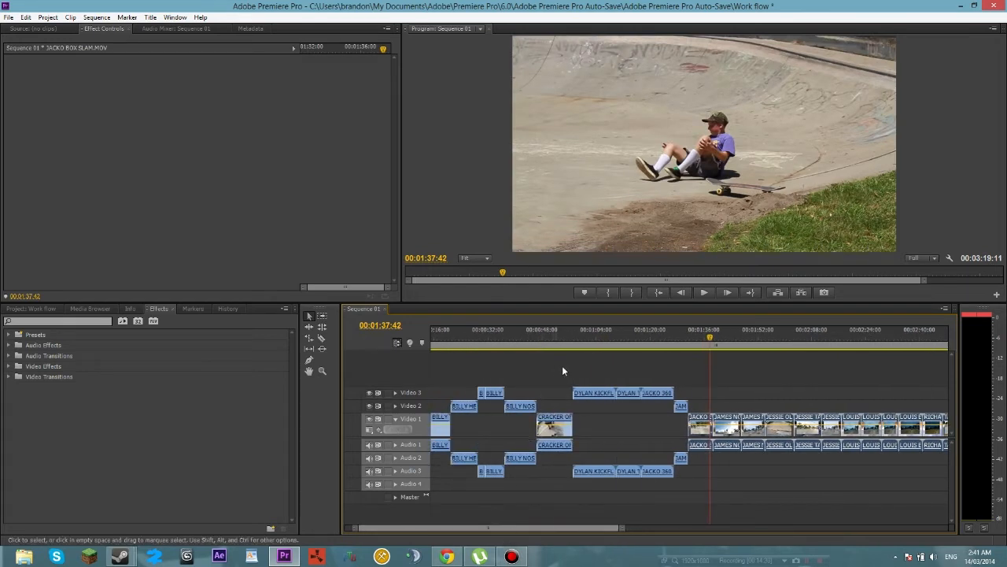
{"action": "left_click_drag", "start_coordinate": [596, 374], "coordinate": [589, 417]}
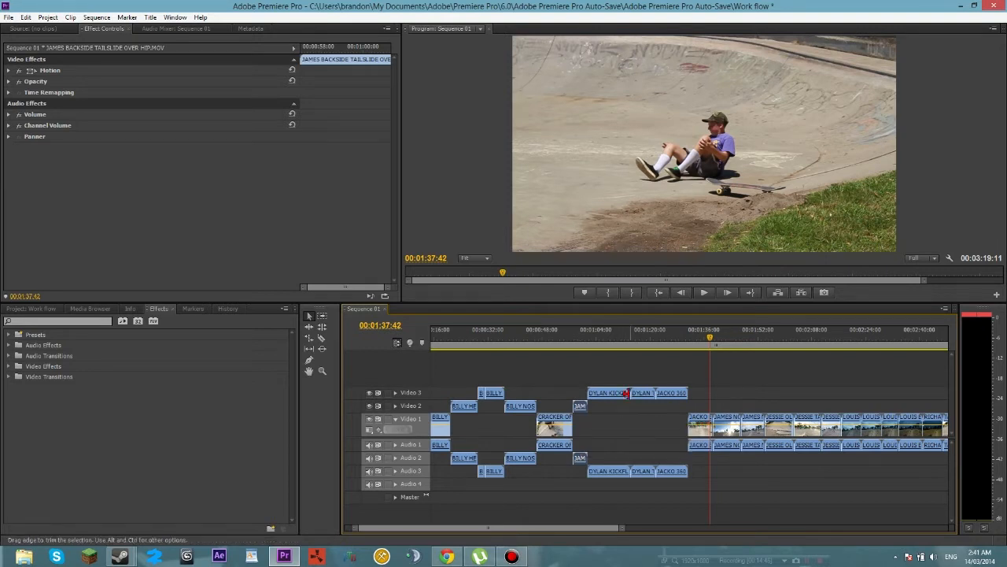
{"action": "left_click", "coordinate": [616, 336]}
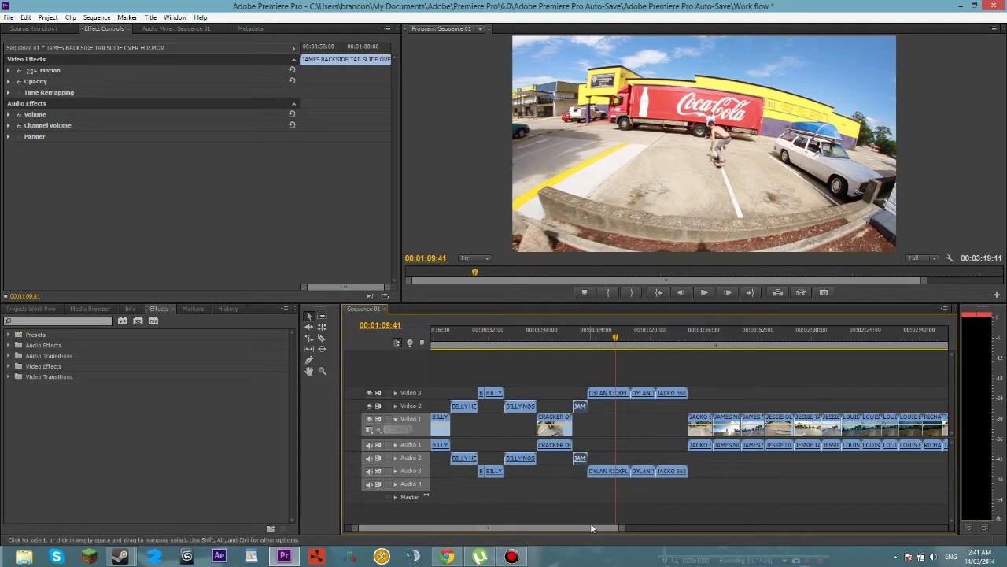
Check JACKO BOX SLAM and shift it with all following Video 1 clips and audio about 15 seconds later, opening a gap after JACKO 360 BIG LEDGE 1#.
{"action": "left_click_drag", "start_coordinate": [590, 524], "coordinate": [603, 529]}
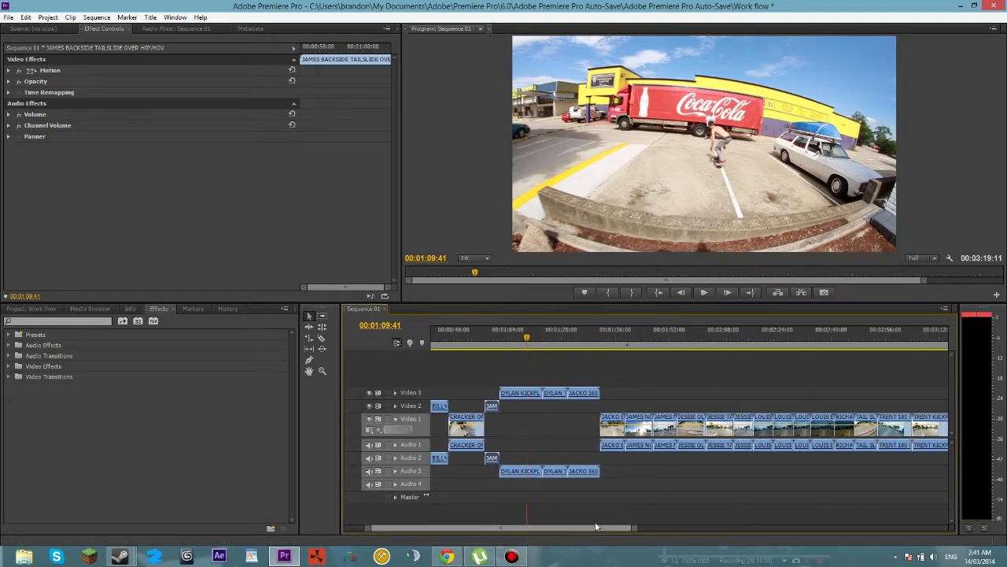
{"action": "left_click", "coordinate": [612, 422]}
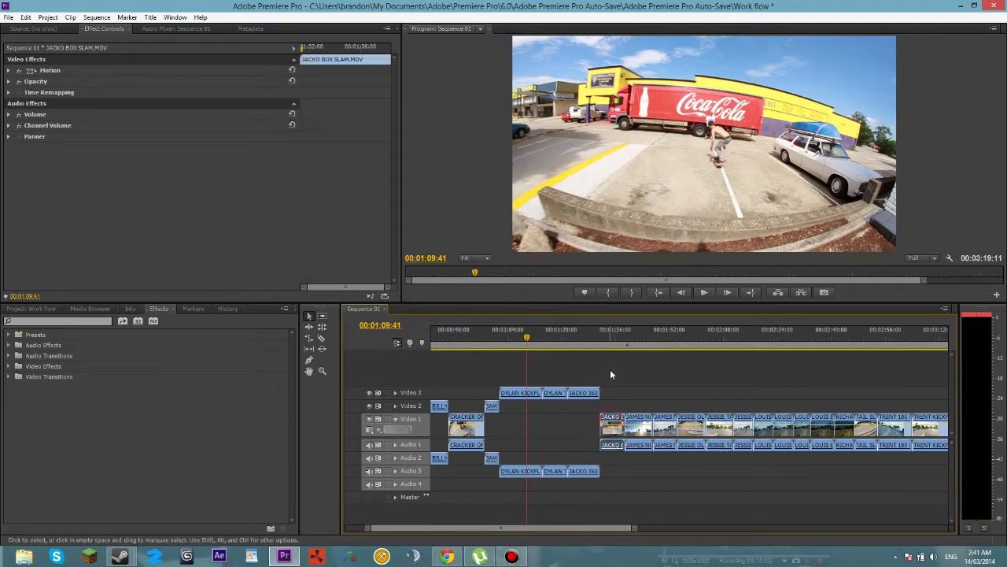
{"action": "left_click", "coordinate": [611, 337]}
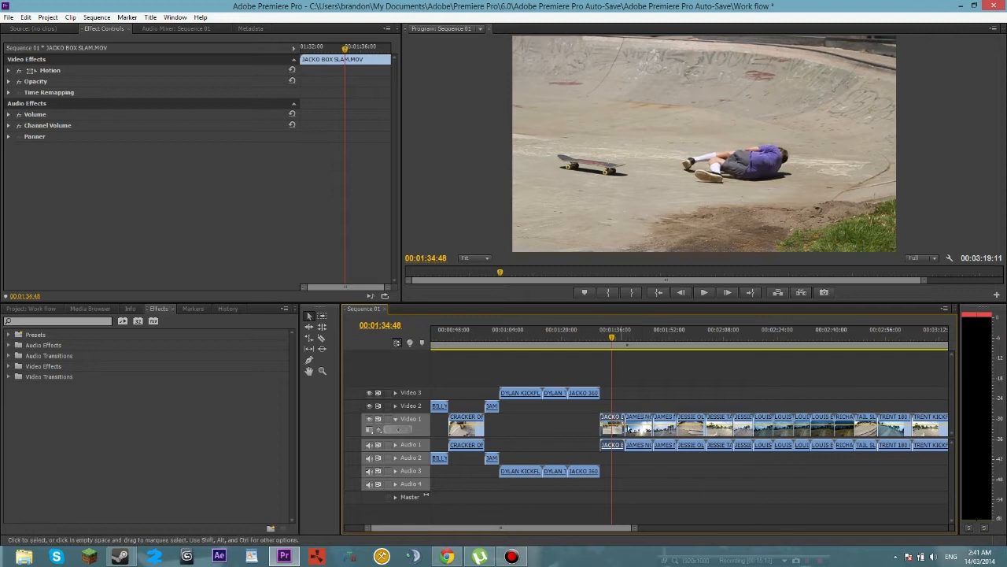
{"action": "left_click_drag", "start_coordinate": [617, 390], "coordinate": [682, 460]}
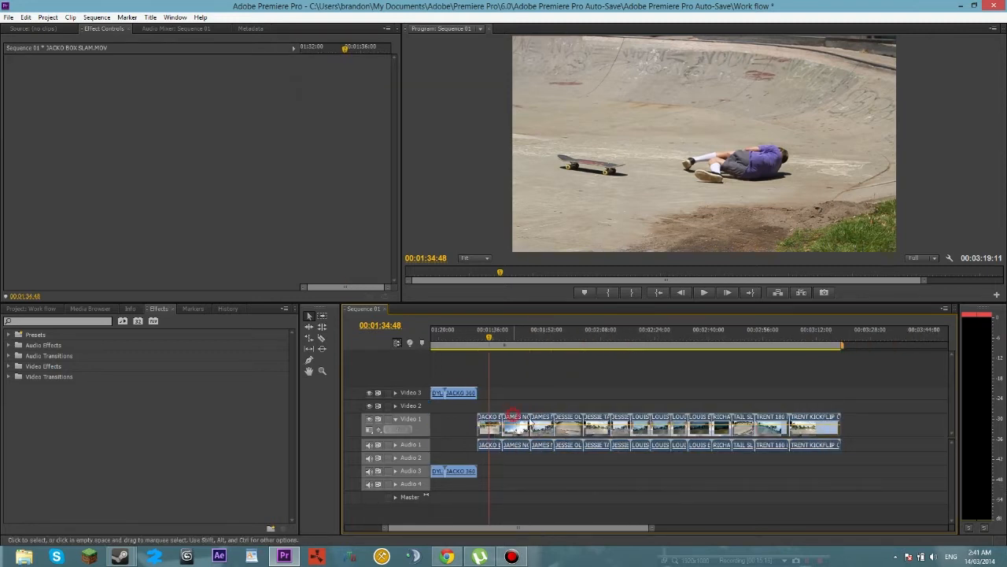
{"action": "left_click_drag", "start_coordinate": [530, 425], "coordinate": [582, 425]}
{"action": "left_click", "coordinate": [571, 337]}
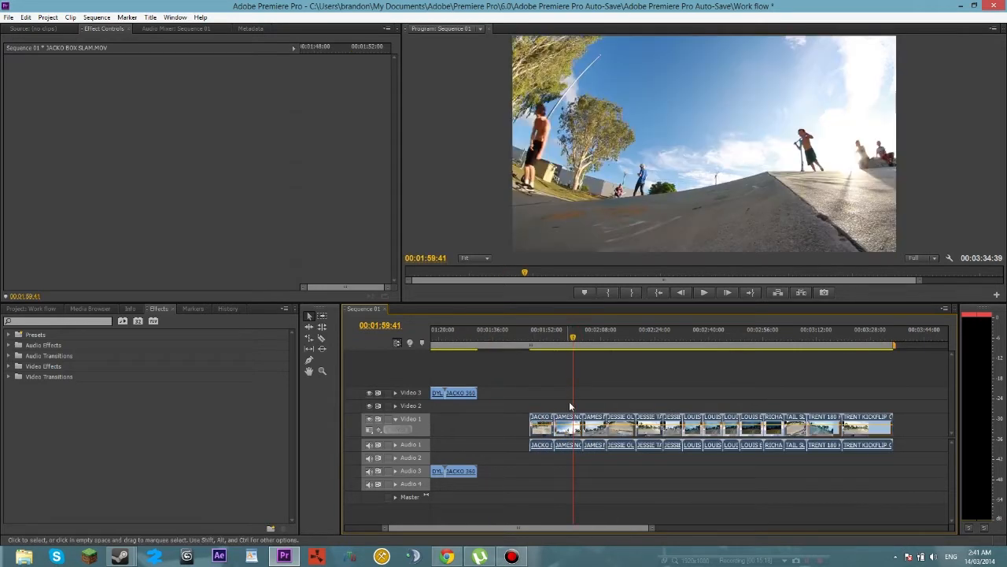
{"action": "left_click", "coordinate": [581, 465]}
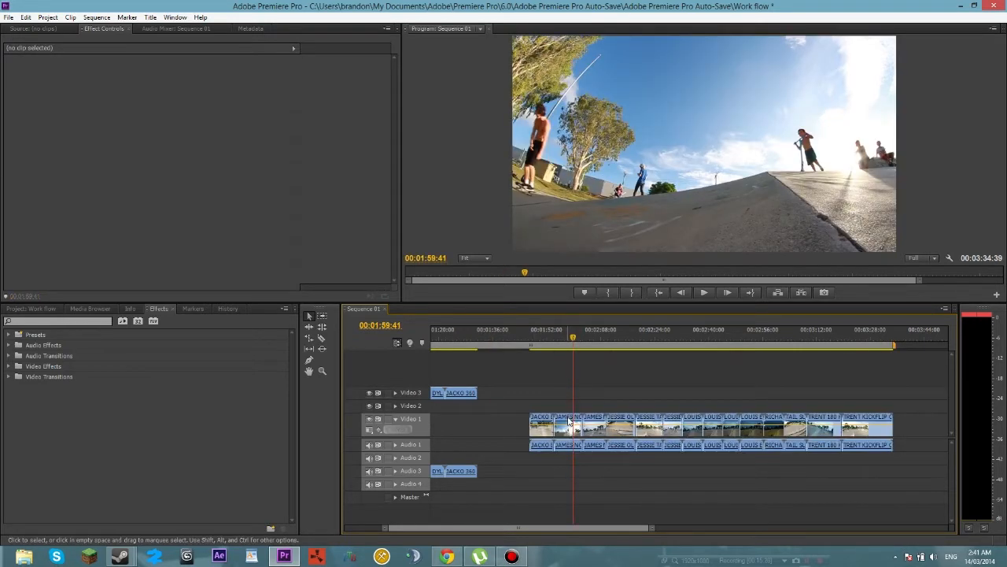
Move JAMES NOLLIE BIGSPIN HIP to Video 2 directly after JACKO 360 BIG LEDGE 1#, keeping its audio on Audio 1, and play it back twice.
{"action": "left_click", "coordinate": [568, 422]}
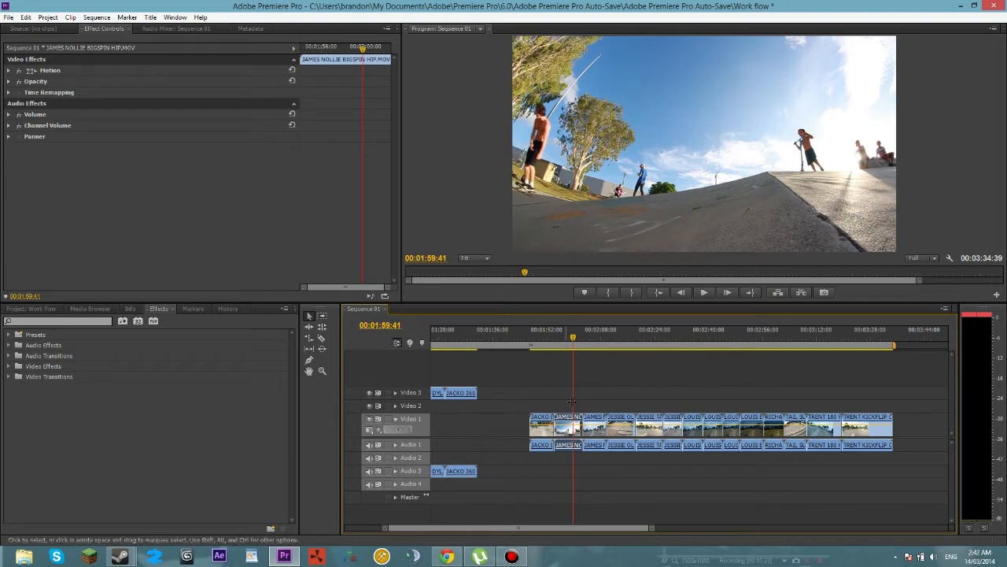
{"action": "left_click_drag", "start_coordinate": [568, 422], "coordinate": [499, 411]}
{"action": "left_click", "coordinate": [485, 340]}
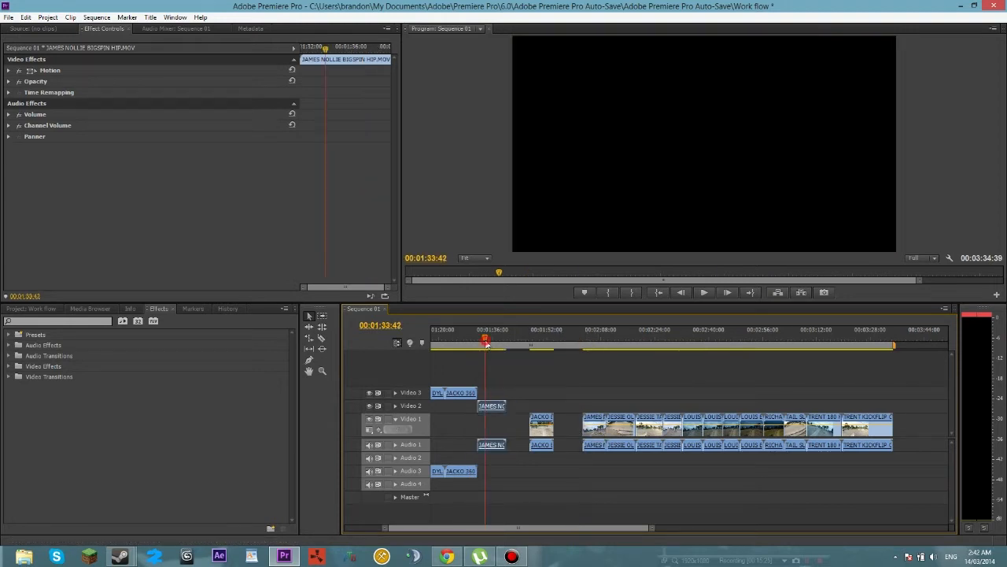
{"action": "left_click_drag", "start_coordinate": [485, 340], "coordinate": [482, 340]}
{"action": "left_click", "coordinate": [705, 293]}
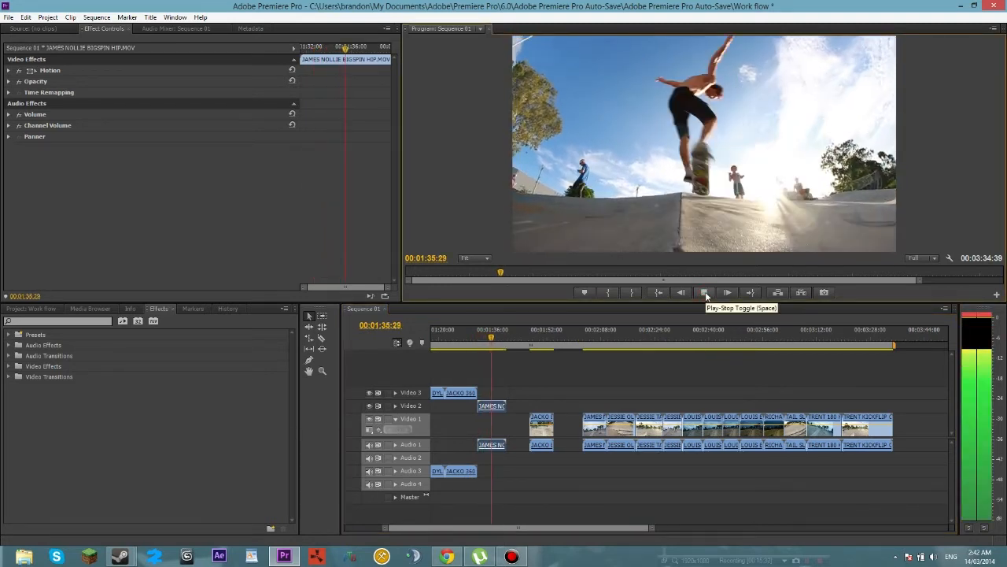
{"action": "left_click", "coordinate": [705, 292]}
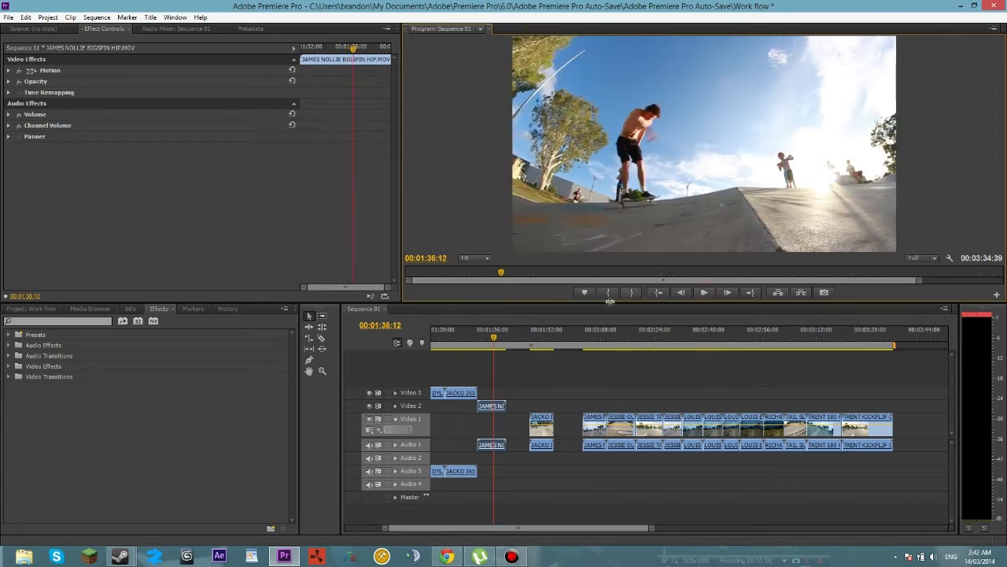
{"action": "left_click", "coordinate": [485, 337]}
{"action": "left_click", "coordinate": [705, 293]}
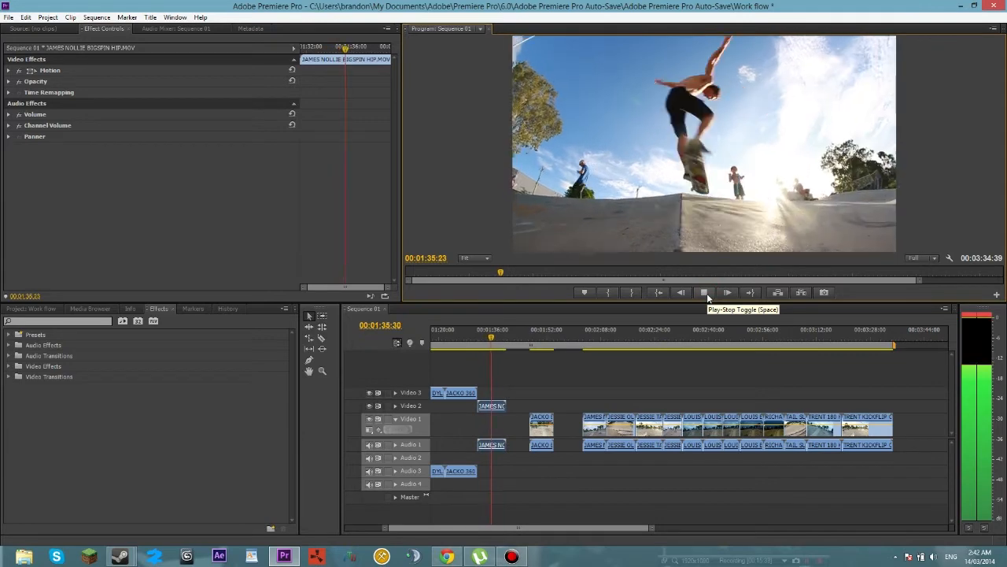
{"action": "left_click", "coordinate": [705, 293]}
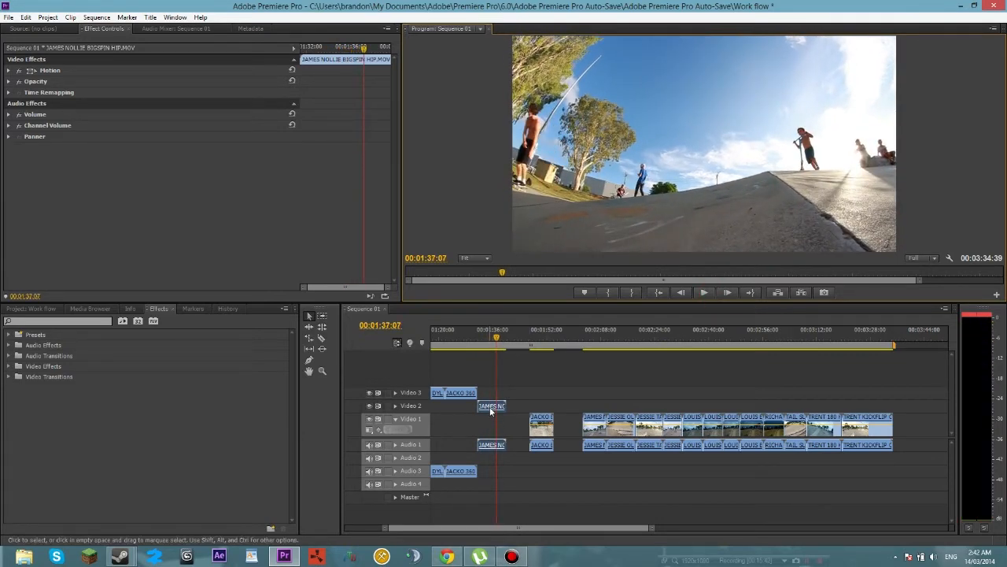
Separate JAMES NOLLIE FRONTSIDE 180 OFF BOX from its neighbours, scrub through it, and delete it with its audio.
{"action": "left_click", "coordinate": [595, 420]}
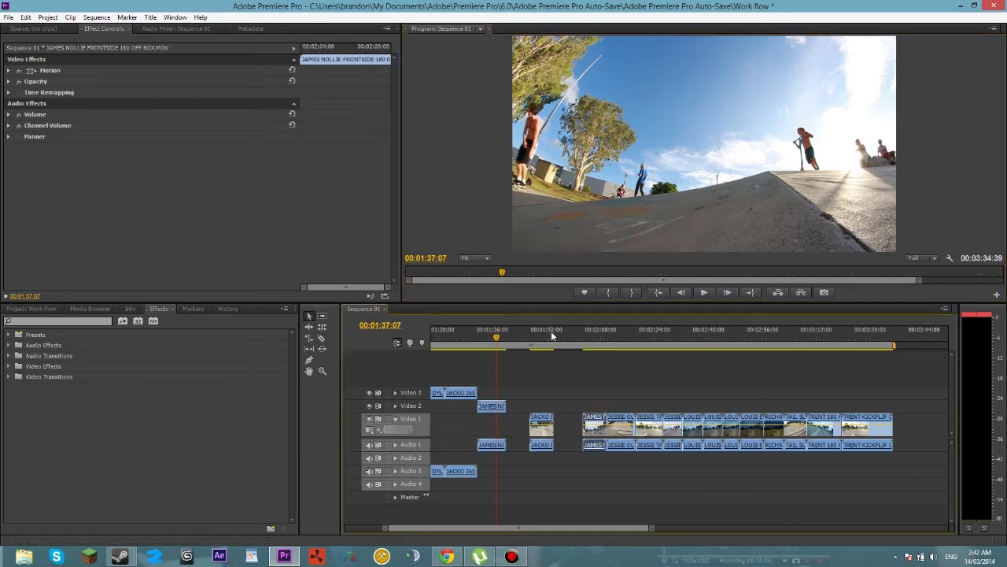
{"action": "left_click_drag", "start_coordinate": [592, 424], "coordinate": [574, 350]}
{"action": "left_click", "coordinate": [575, 346]}
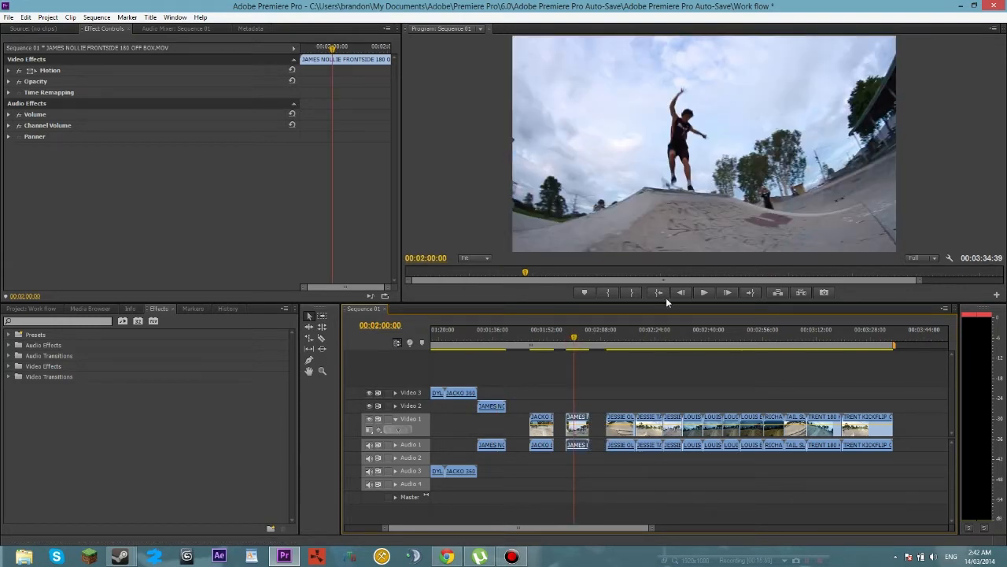
{"action": "left_click_drag", "start_coordinate": [575, 340], "coordinate": [579, 341]}
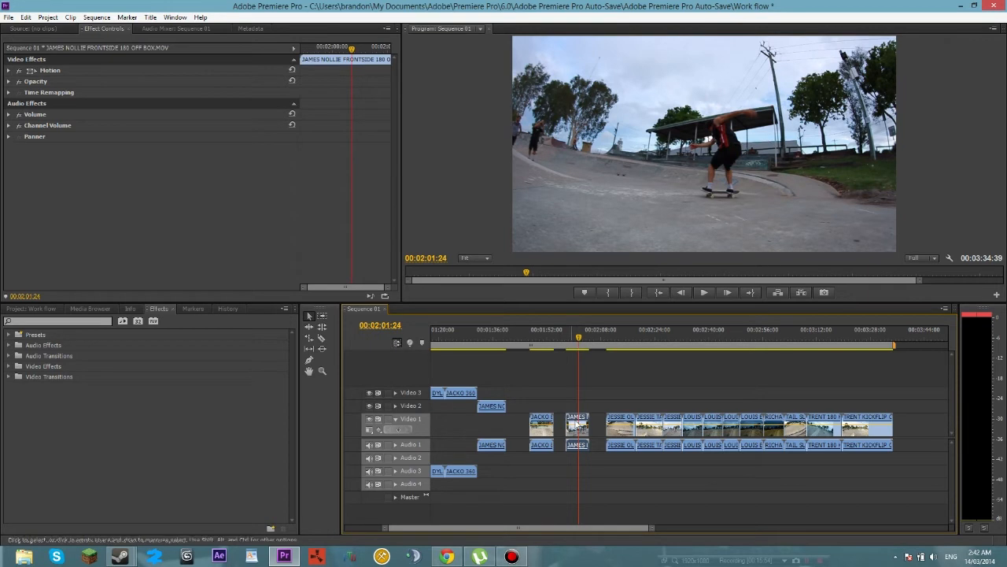
{"action": "left_click", "coordinate": [569, 339]}
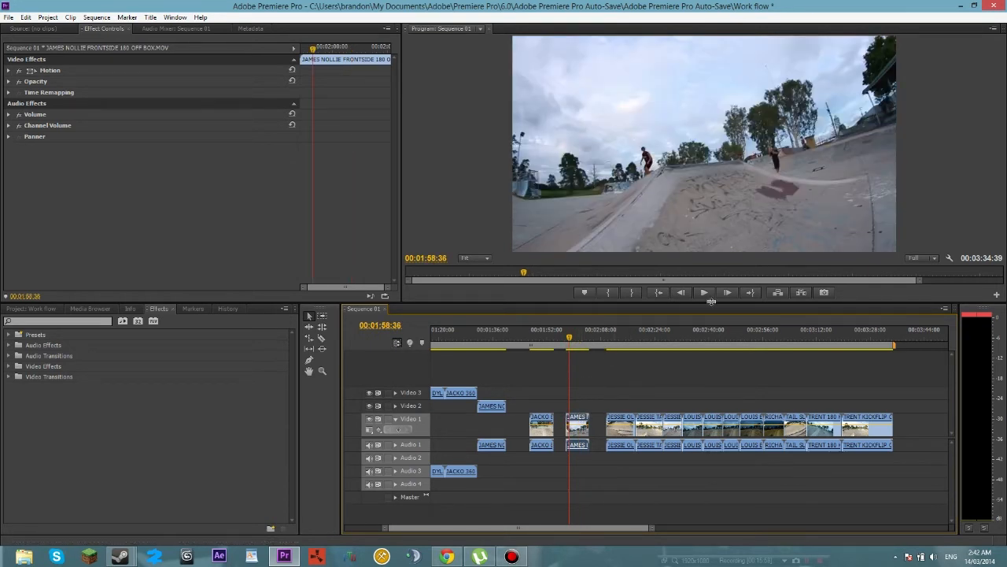
{"action": "key", "text": "Delete"}
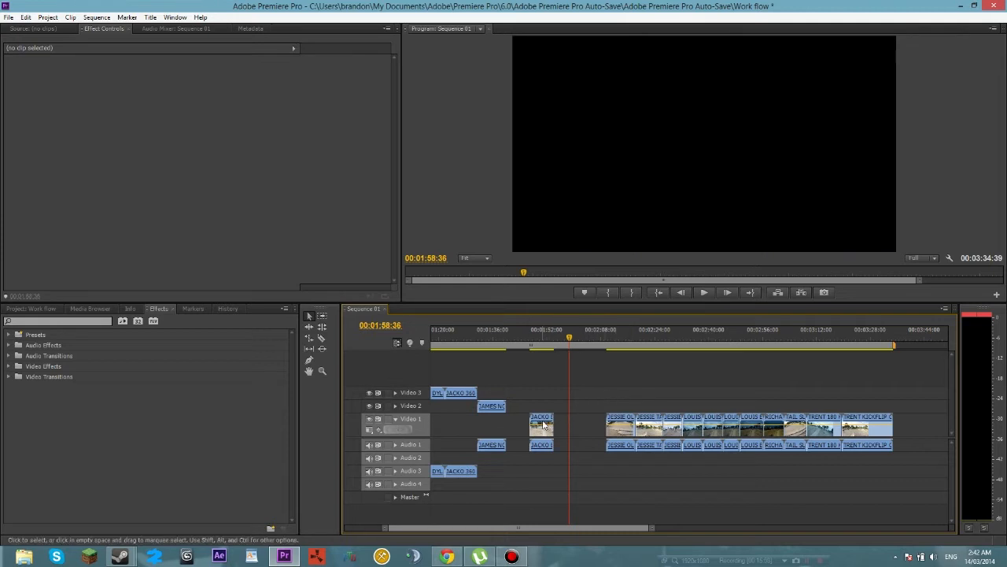
Move JACKO BOX SLAM to Video 2 a short gap after JAMES NOLLIE BIGSPIN HIP, and scrub through both clips.
{"action": "left_click_drag", "start_coordinate": [543, 422], "coordinate": [559, 422]}
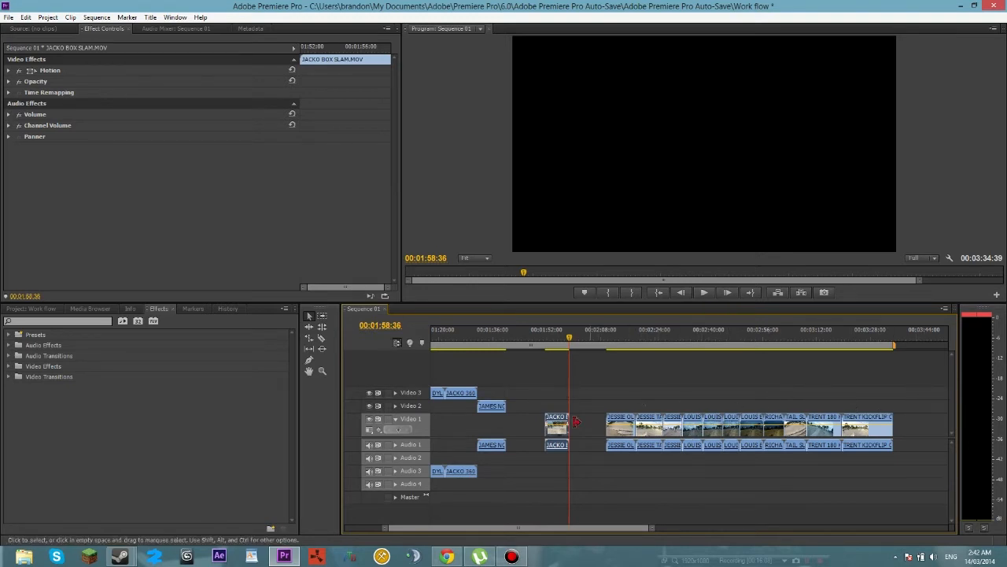
{"action": "left_click_drag", "start_coordinate": [557, 421], "coordinate": [527, 383]}
{"action": "left_click", "coordinate": [531, 338]}
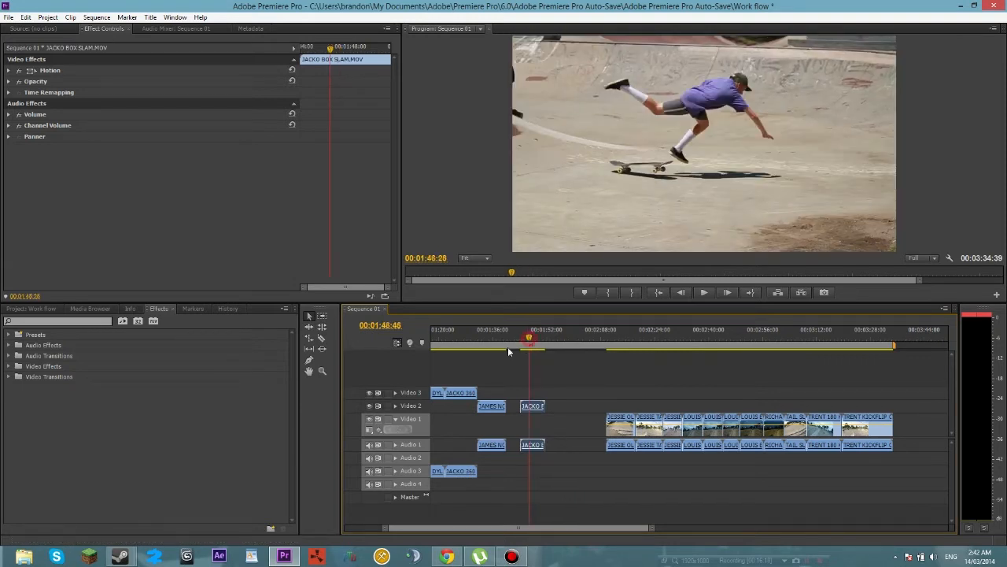
{"action": "left_click", "coordinate": [497, 350]}
{"action": "left_click", "coordinate": [494, 348]}
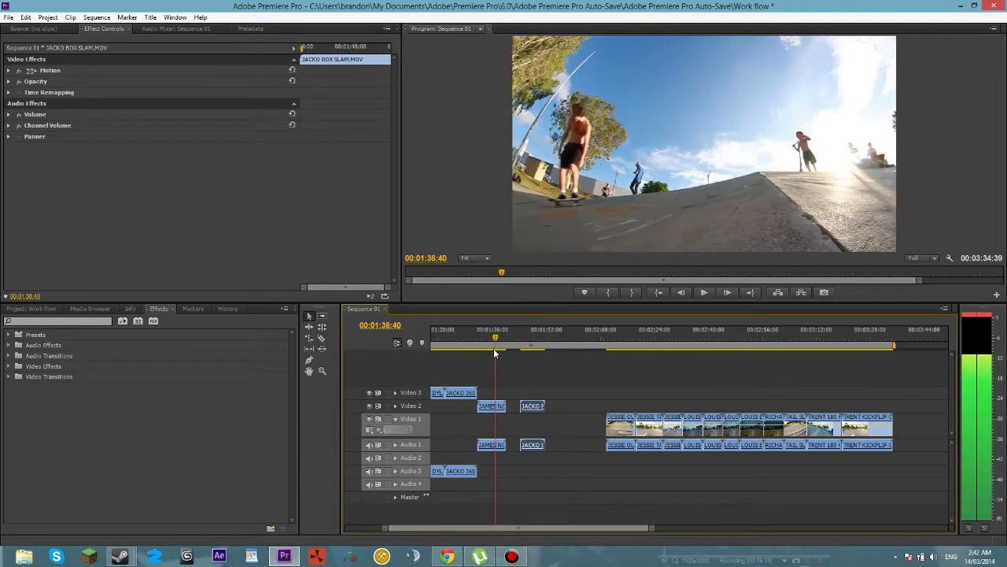
Move the box slam clip to Video 1 directly after the nollie bigspin clip, and put the nollie clip's audio on Audio 2.
{"action": "left_click_drag", "start_coordinate": [532, 407], "coordinate": [536, 441]}
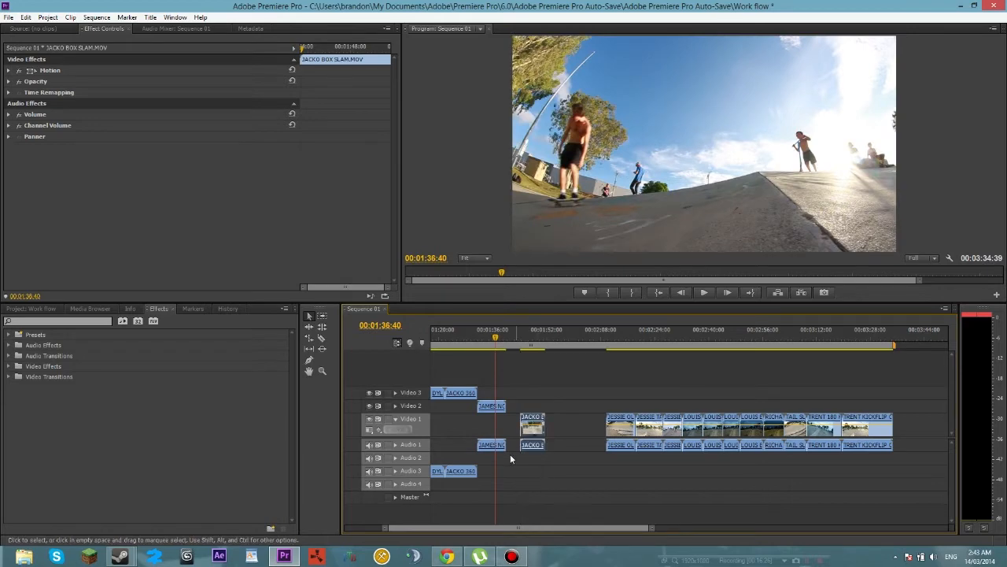
{"action": "left_click_drag", "start_coordinate": [494, 342], "coordinate": [466, 345]}
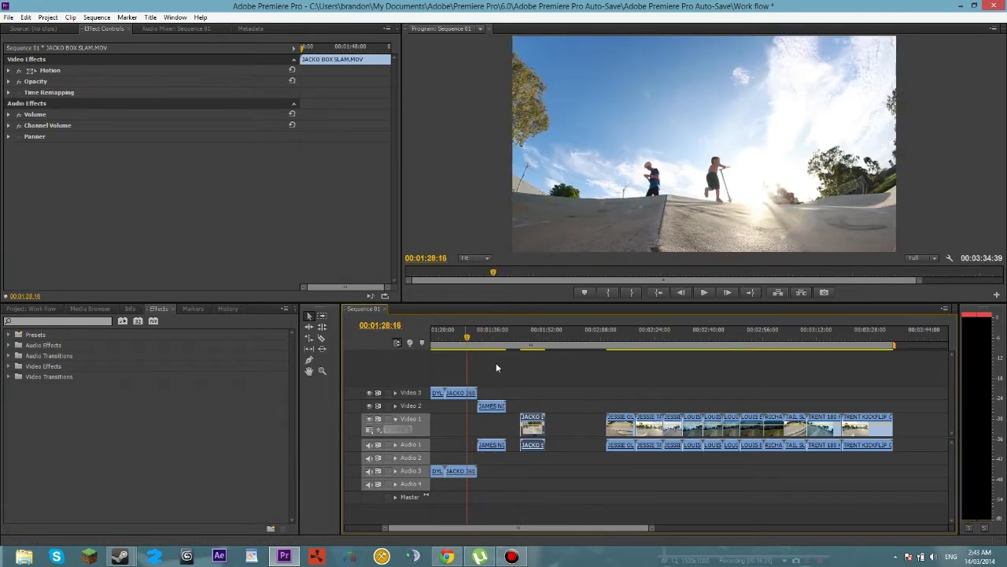
{"action": "left_click_drag", "start_coordinate": [538, 423], "coordinate": [493, 458]}
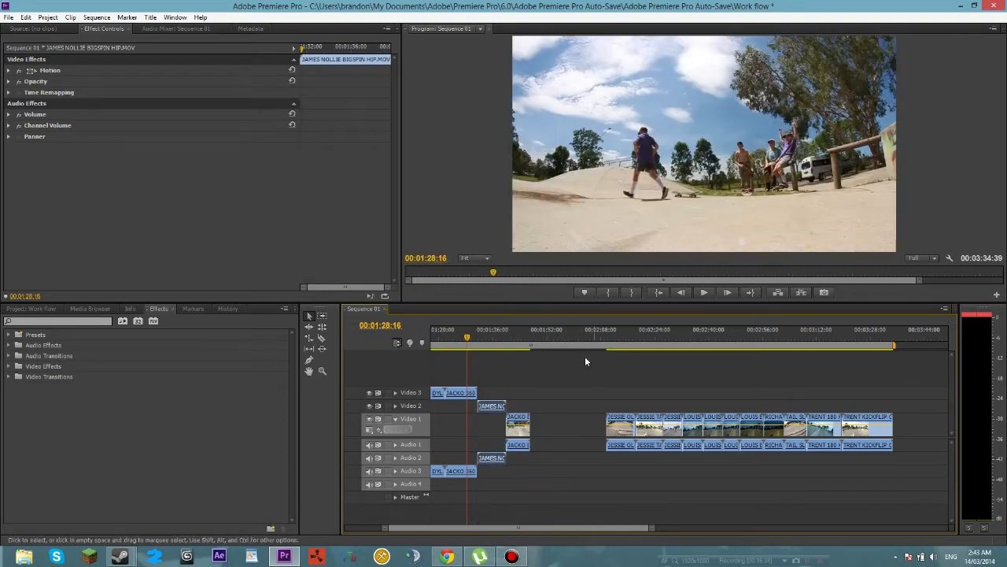
Place the ollie Smith extension clip directly after the box slam clip, with its video on Video 2 and its audio on Audio 2.
{"action": "left_click_drag", "start_coordinate": [384, 529], "coordinate": [260, 537]}
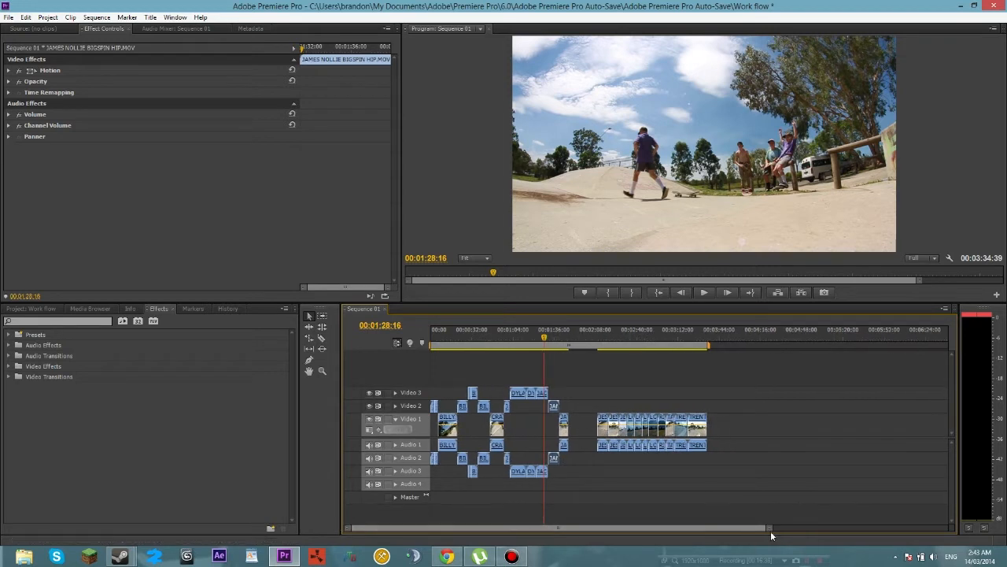
{"action": "left_click_drag", "start_coordinate": [768, 528], "coordinate": [727, 554]}
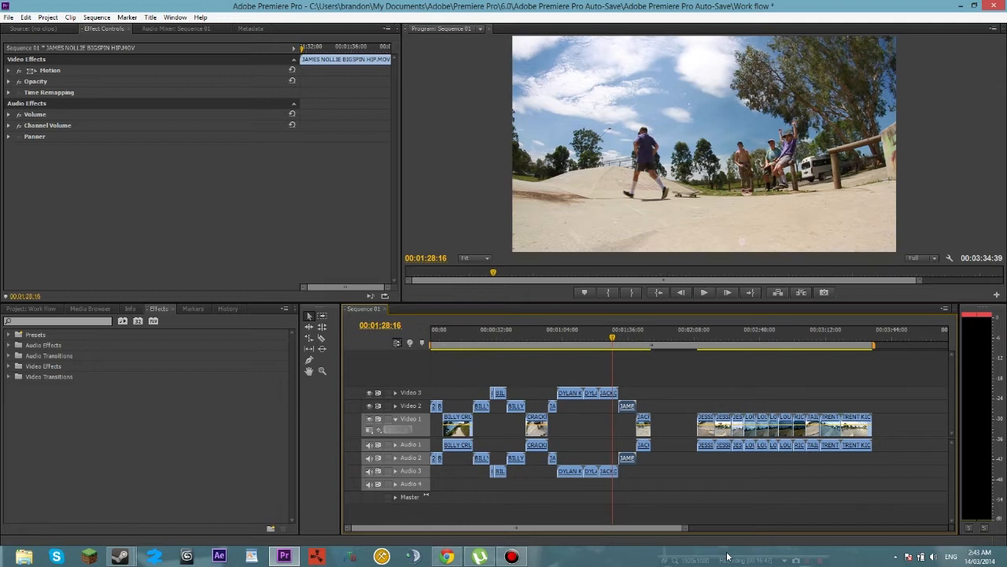
{"action": "left_click", "coordinate": [686, 340]}
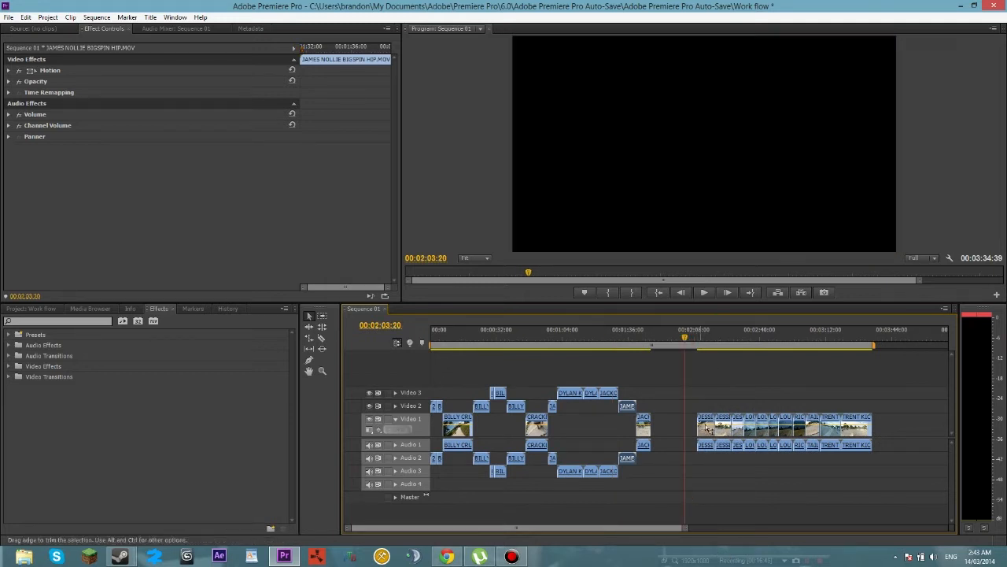
{"action": "left_click_drag", "start_coordinate": [718, 425], "coordinate": [670, 407]}
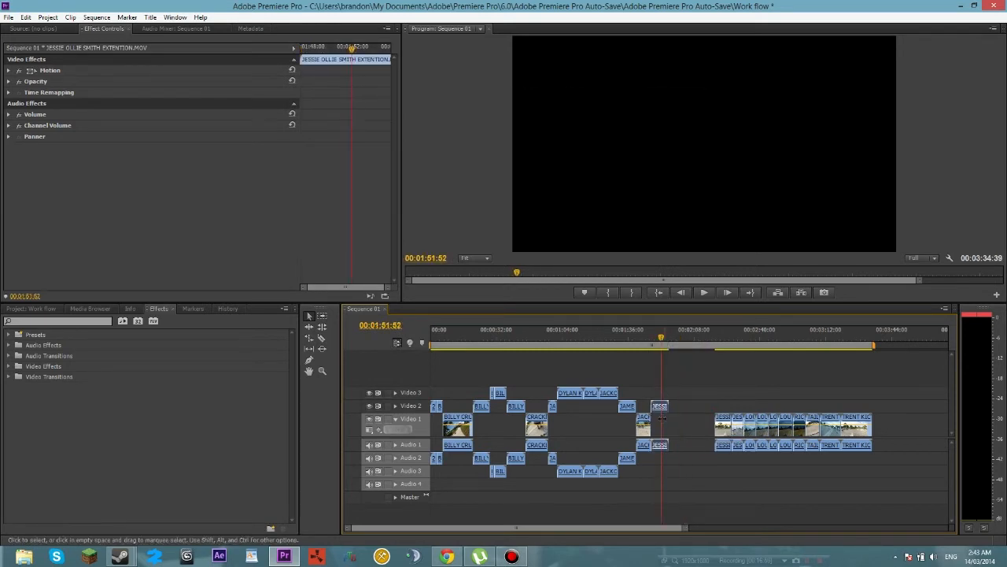
{"action": "left_click_drag", "start_coordinate": [658, 446], "coordinate": [658, 458]}
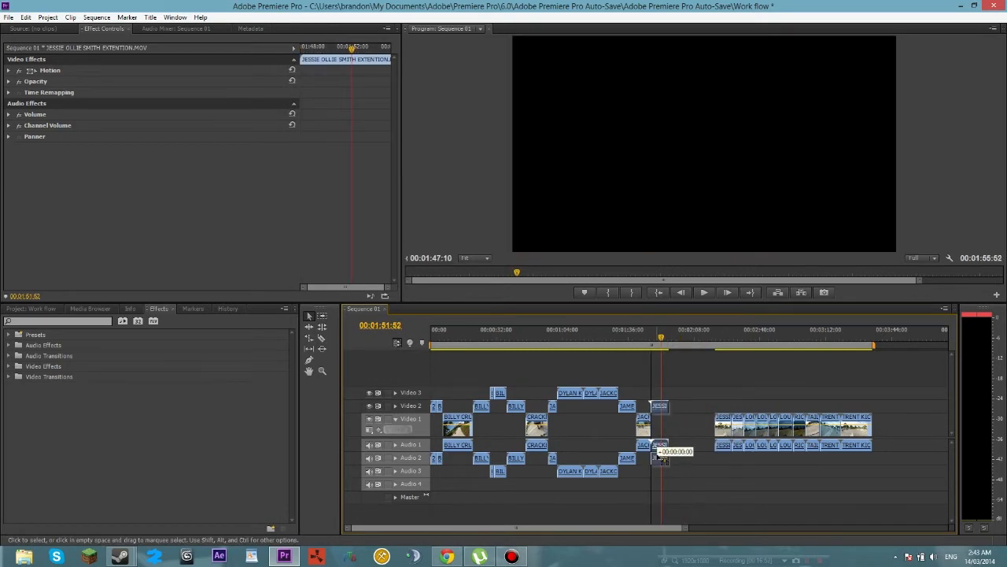
Place the tail grab over hip clip directly after the ollie clip on Video 3 and Audio 3, and play it back.
{"action": "left_click_drag", "start_coordinate": [724, 421], "coordinate": [679, 394]}
{"action": "left_click_drag", "start_coordinate": [680, 451], "coordinate": [678, 471]}
{"action": "left_click", "coordinate": [670, 337]}
{"action": "key", "text": "space"}
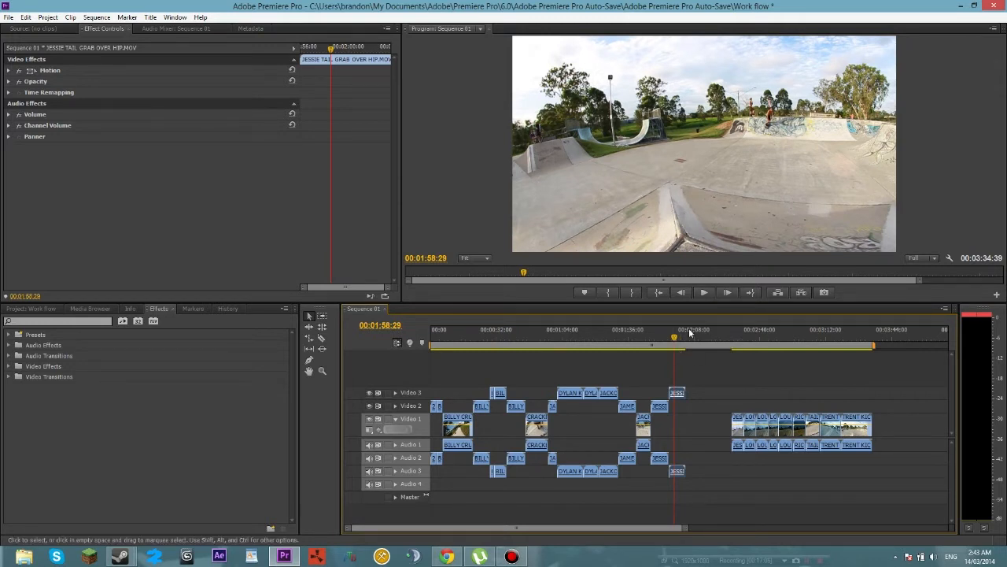
{"action": "left_click", "coordinate": [708, 292]}
{"action": "left_click", "coordinate": [712, 292]}
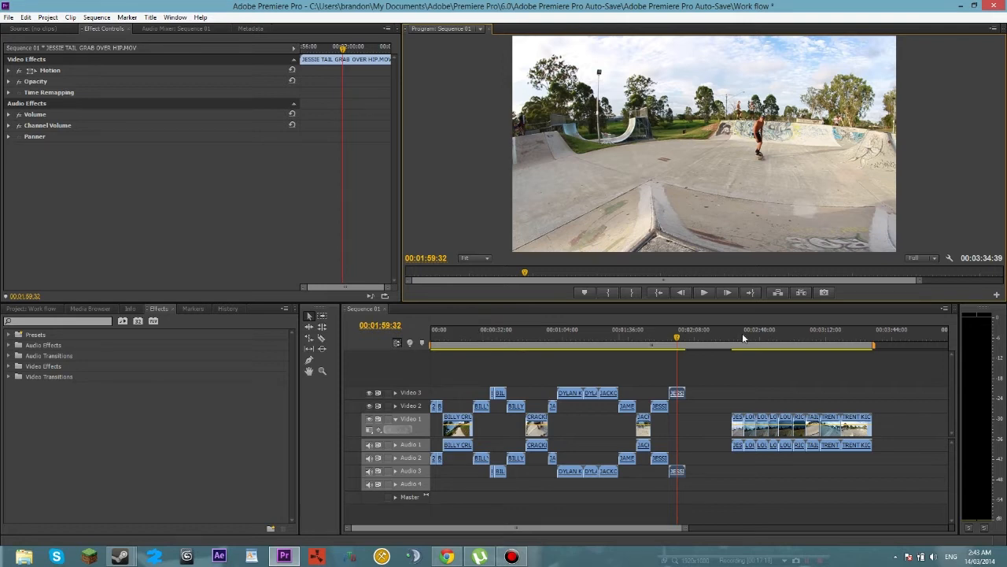
Shift all the remaining Video 1 clips up against the end of the tail grab clip and play the cut.
{"action": "left_click_drag", "start_coordinate": [885, 472], "coordinate": [689, 422]}
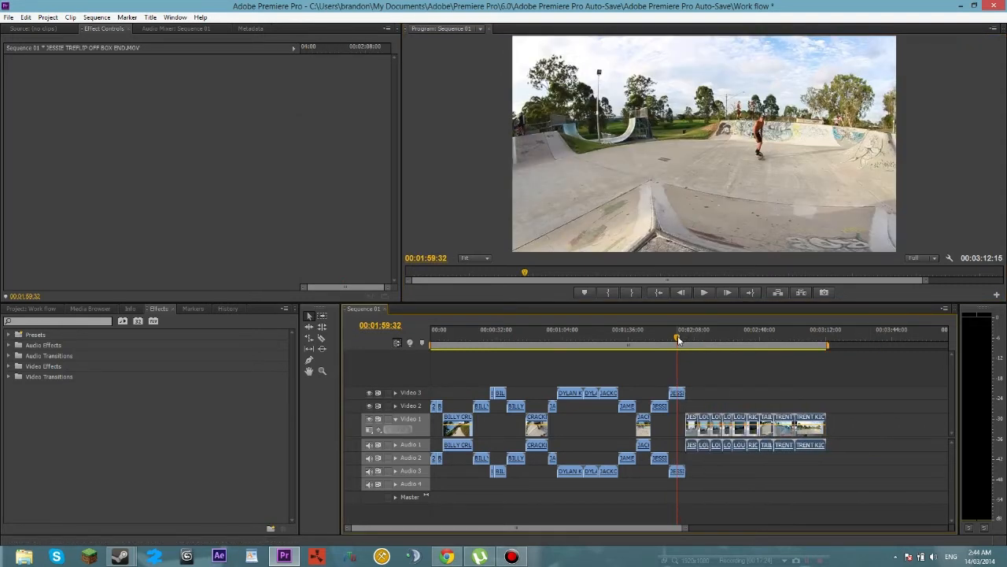
{"action": "left_click_drag", "start_coordinate": [677, 339], "coordinate": [685, 339]}
{"action": "key", "text": "space"}
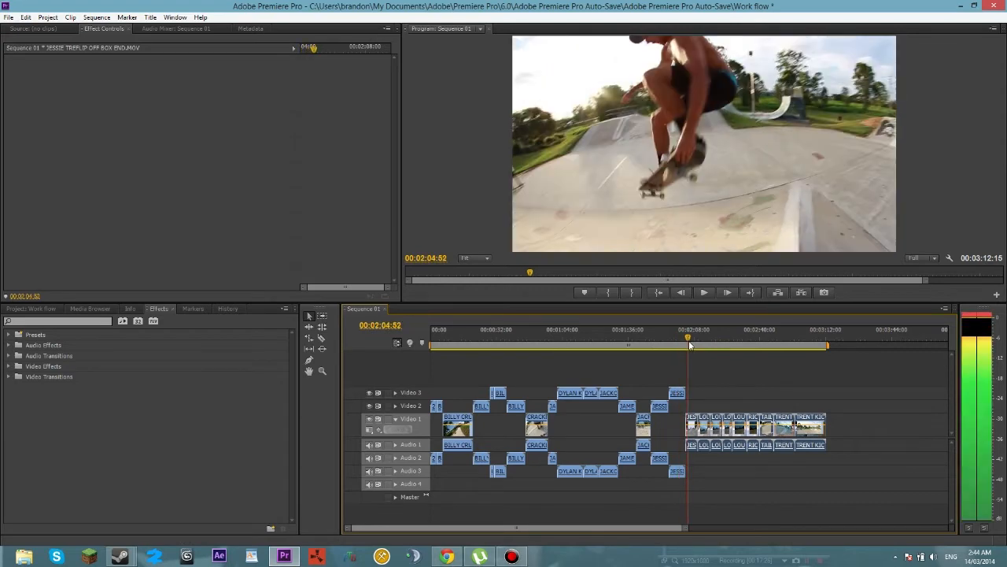
Move the tail grab clip to Video 2 and Audio 2, and shift the remaining clips along Video 1 to leave a gap after it.
{"action": "left_click", "coordinate": [681, 342]}
{"action": "left_click_drag", "start_coordinate": [675, 392], "coordinate": [677, 406]}
{"action": "left_click_drag", "start_coordinate": [676, 470], "coordinate": [675, 466]}
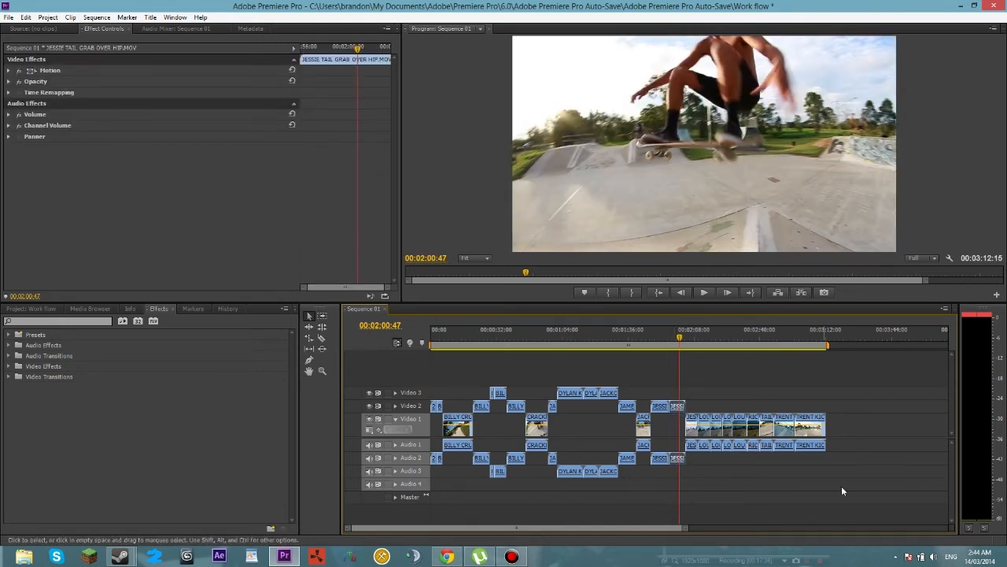
{"action": "left_click_drag", "start_coordinate": [864, 478], "coordinate": [692, 389]}
{"action": "left_click_drag", "start_coordinate": [693, 424], "coordinate": [762, 421]}
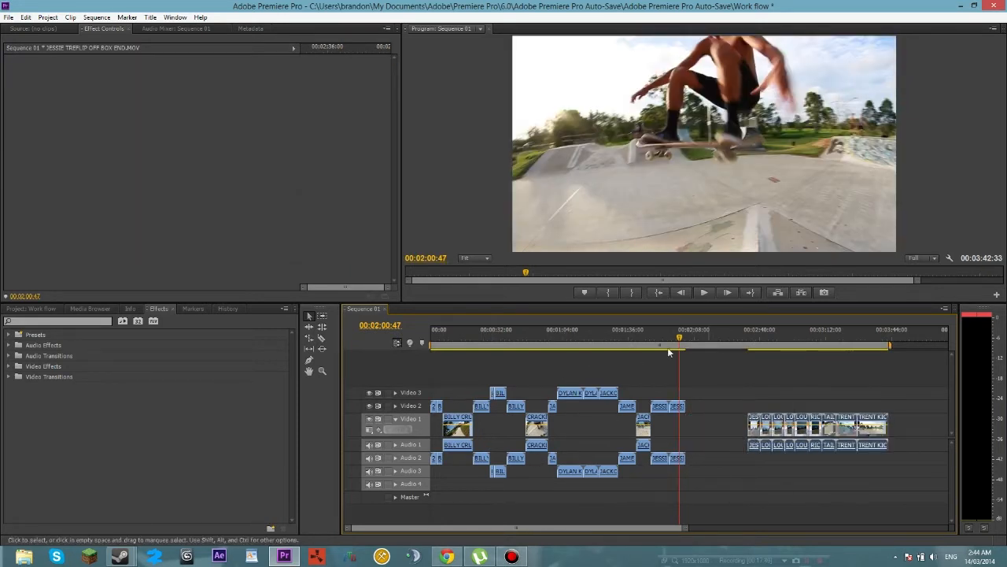
Review the arranged clips and move the tail grab clip out past the last clip of the sequence on Video 2.
{"action": "left_click", "coordinate": [610, 474]}
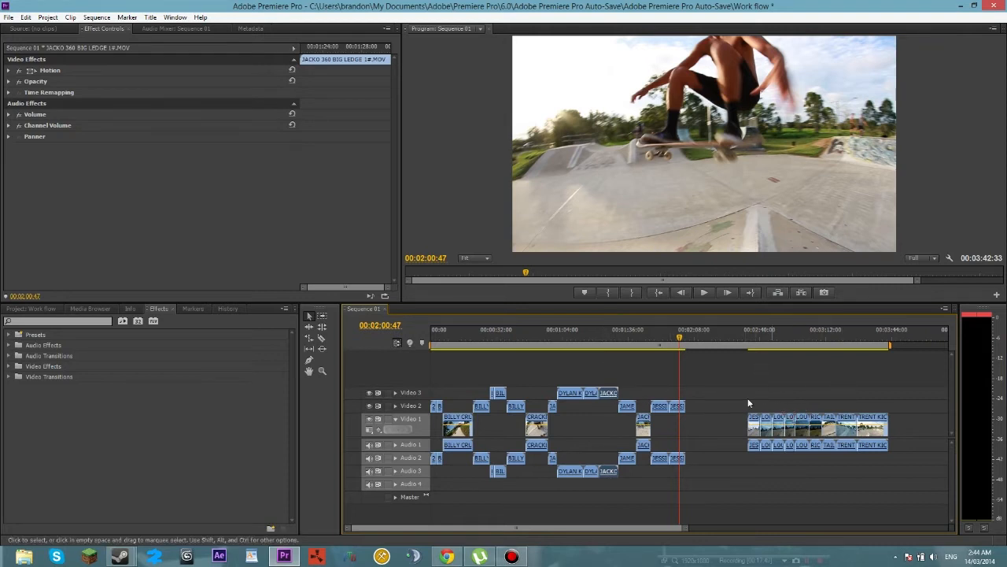
{"action": "left_click", "coordinate": [495, 333]}
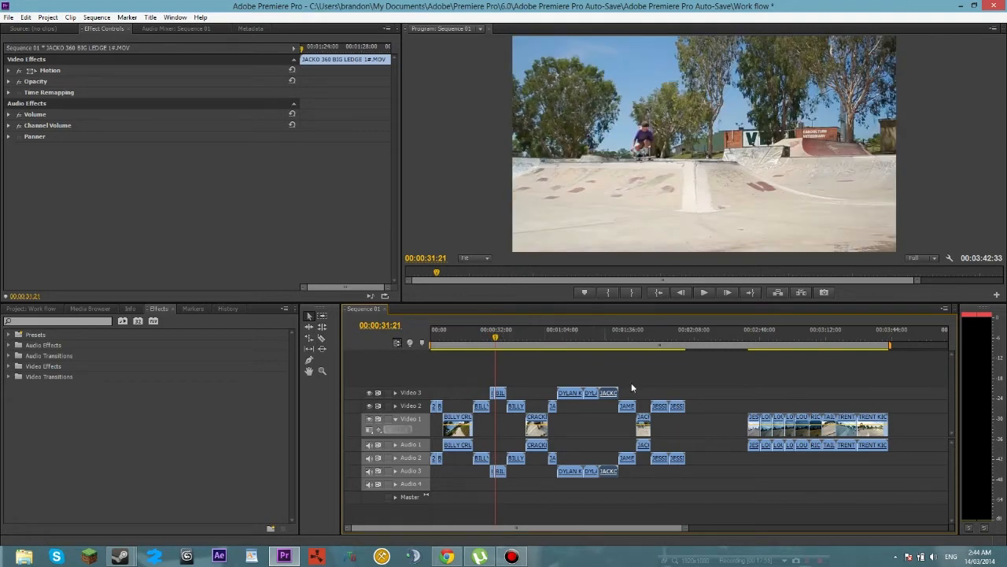
{"action": "left_click", "coordinate": [608, 336]}
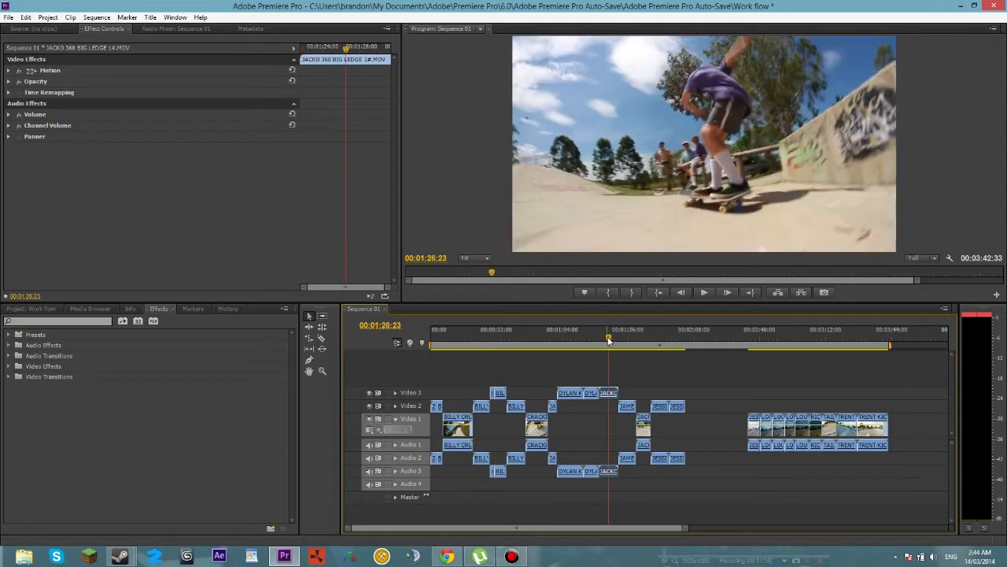
{"action": "left_click_drag", "start_coordinate": [617, 344], "coordinate": [669, 352]}
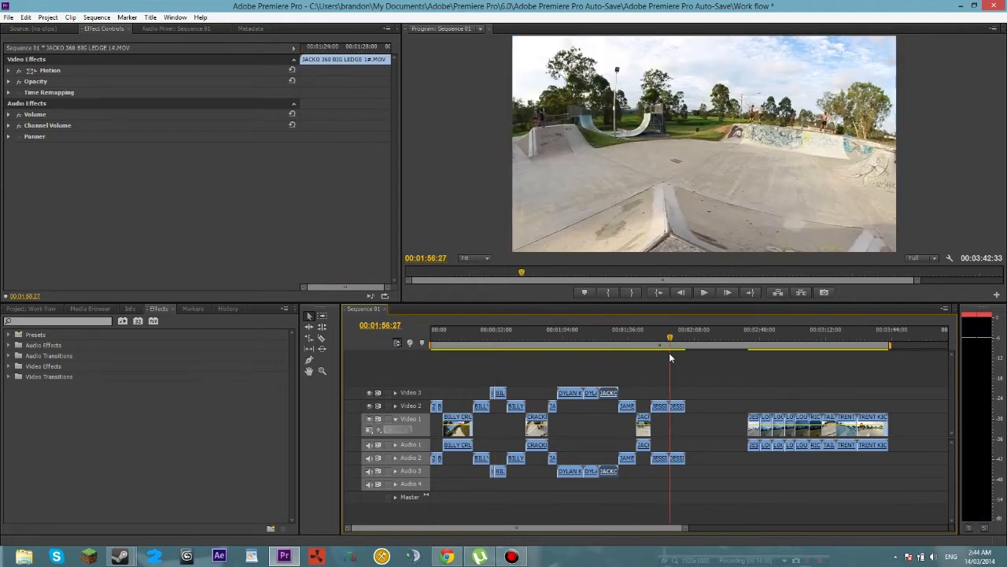
{"action": "left_click_drag", "start_coordinate": [678, 406], "coordinate": [905, 412]}
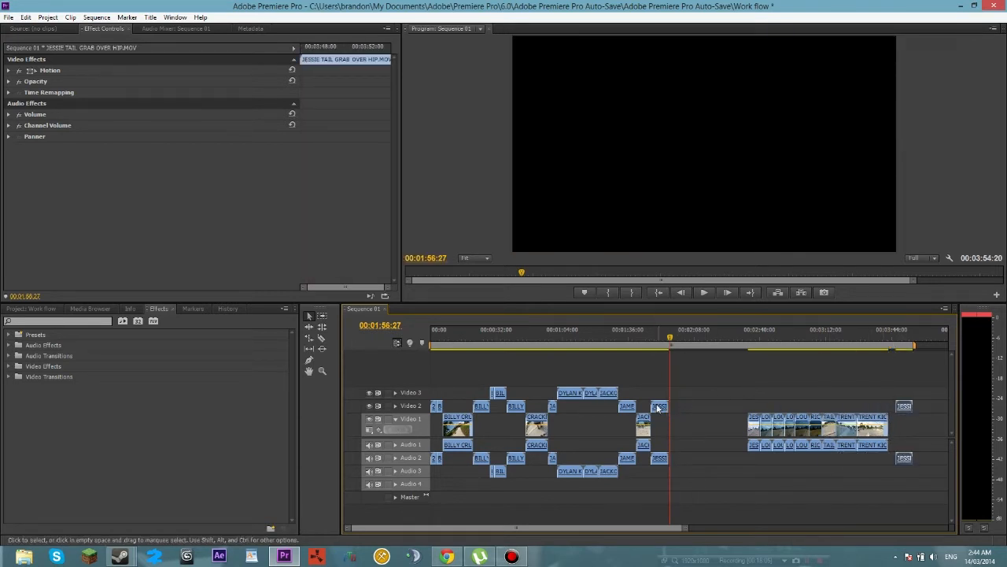
Place the treflip off box end clip on Video 2 just after the ollie clip, and play it back.
{"action": "left_click", "coordinate": [663, 456]}
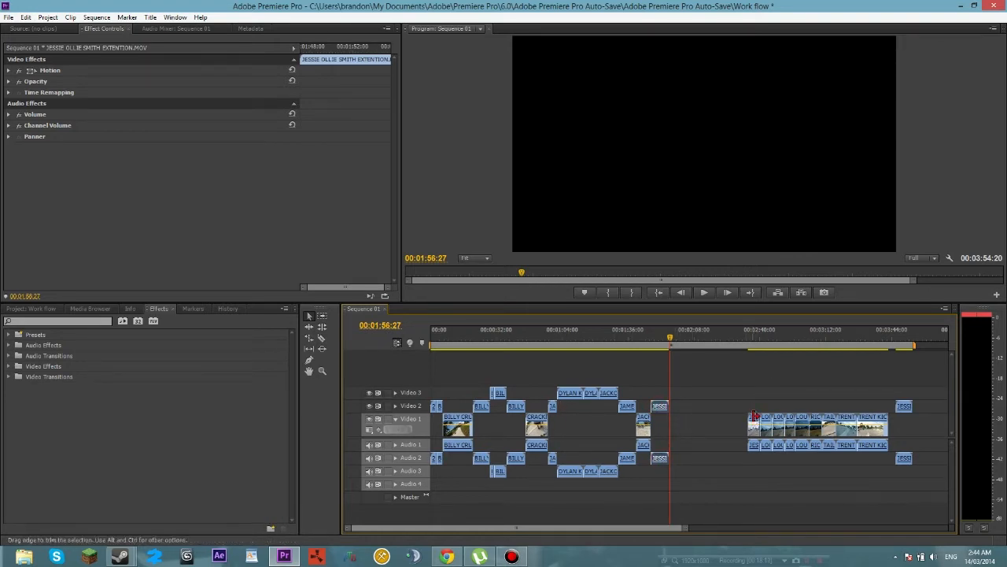
{"action": "left_click_drag", "start_coordinate": [754, 424], "coordinate": [678, 407]}
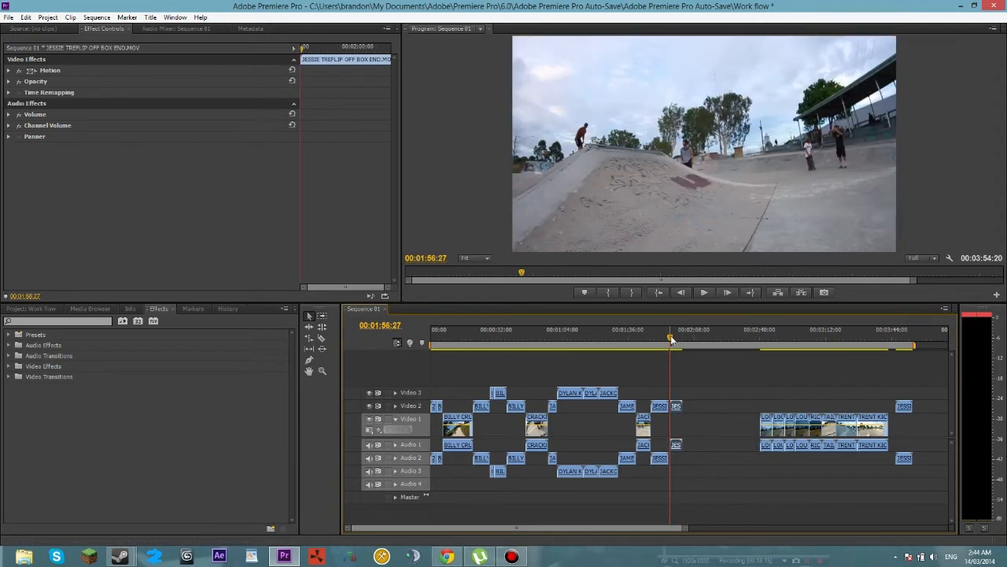
{"action": "left_click_drag", "start_coordinate": [671, 338], "coordinate": [679, 344]}
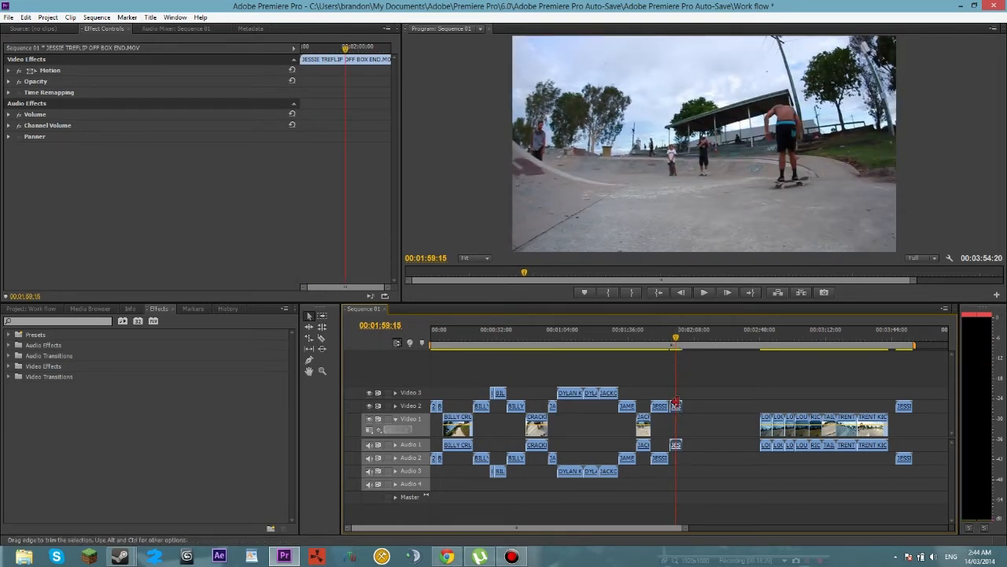
{"action": "left_click", "coordinate": [672, 342]}
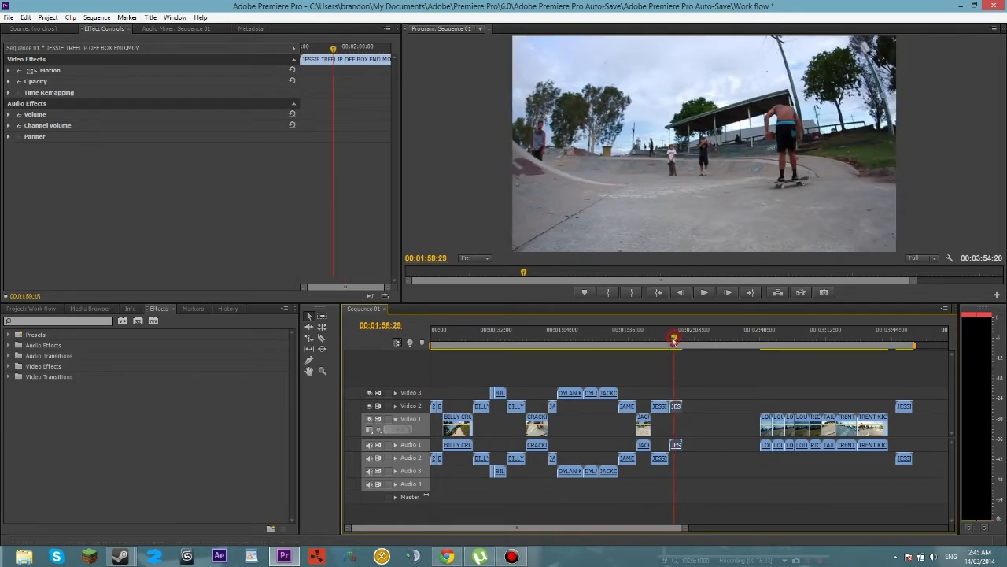
{"action": "left_click", "coordinate": [705, 293]}
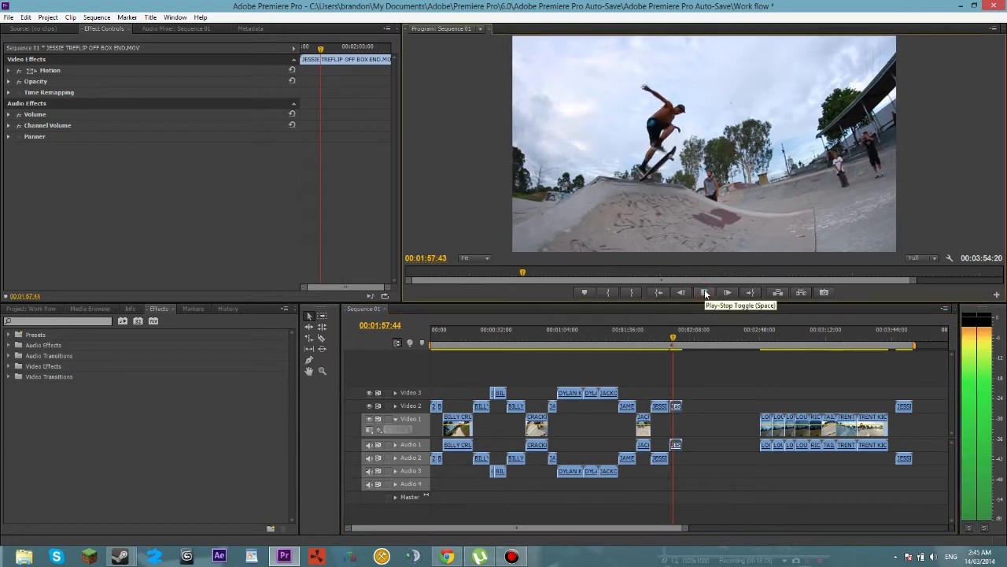
{"action": "left_click", "coordinate": [705, 292]}
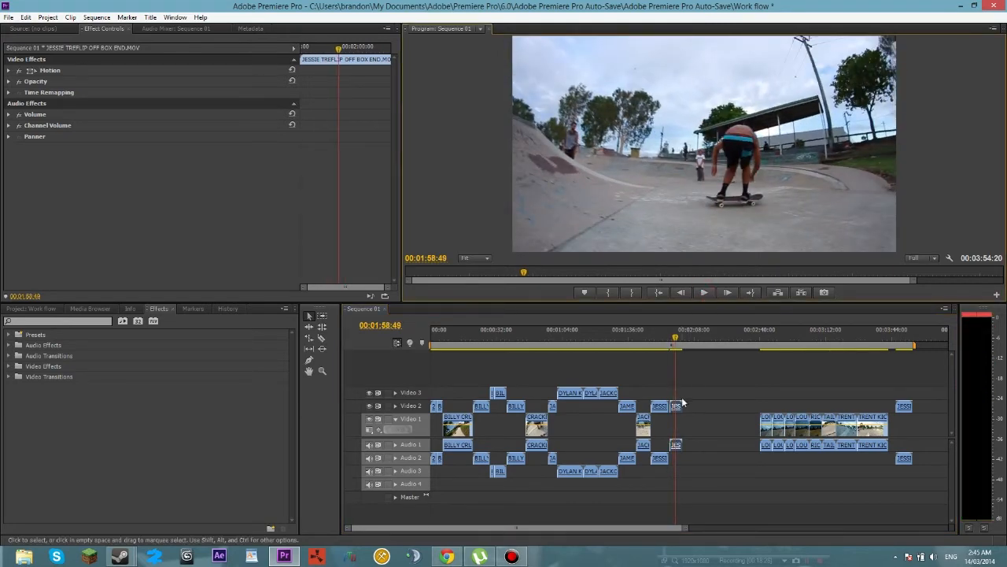
Move the treflip clip to Video 3 with its audio on Audio 3, and close the small gap after the ollie clip.
{"action": "left_click_drag", "start_coordinate": [677, 409], "coordinate": [675, 392]}
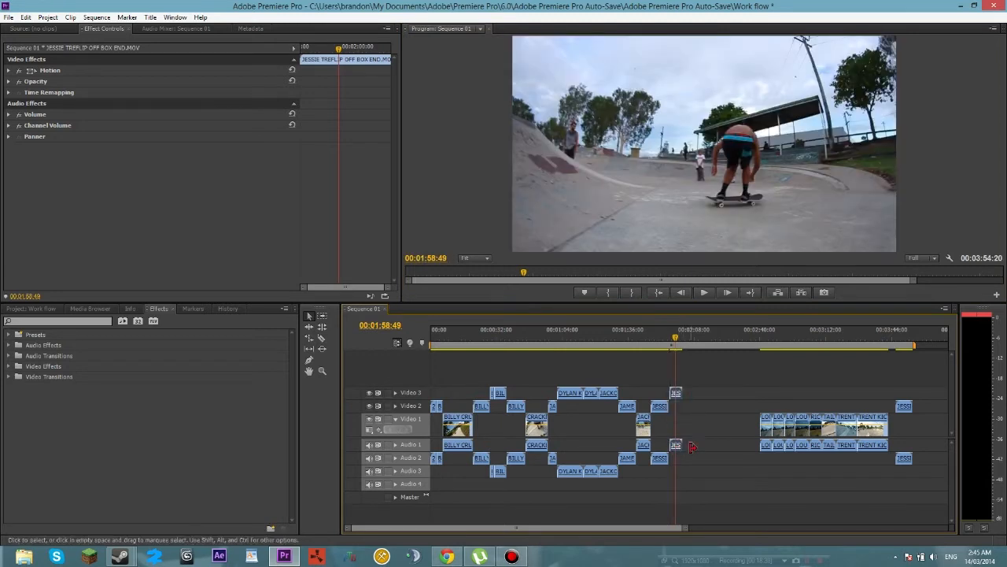
{"action": "left_click", "coordinate": [703, 341]}
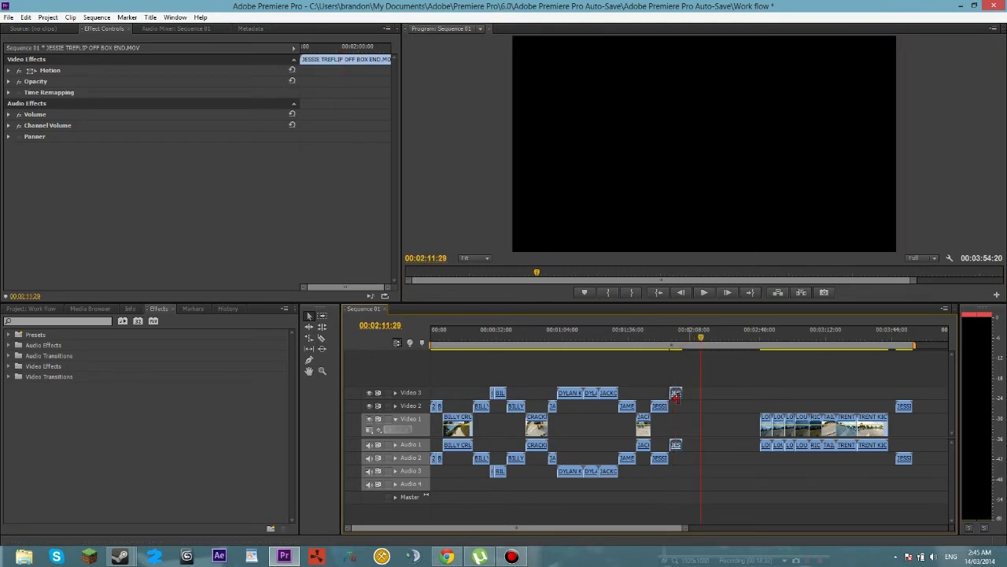
{"action": "left_click_drag", "start_coordinate": [675, 445], "coordinate": [677, 470]}
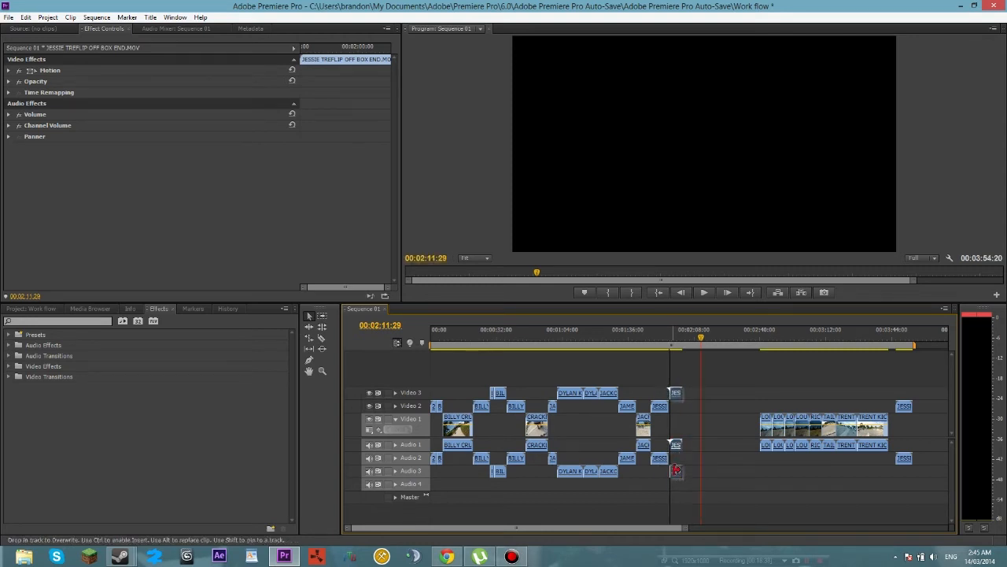
{"action": "scroll", "coordinate": [668, 426], "scroll_direction": "up", "scroll_amount": 3, "text": "alt"}
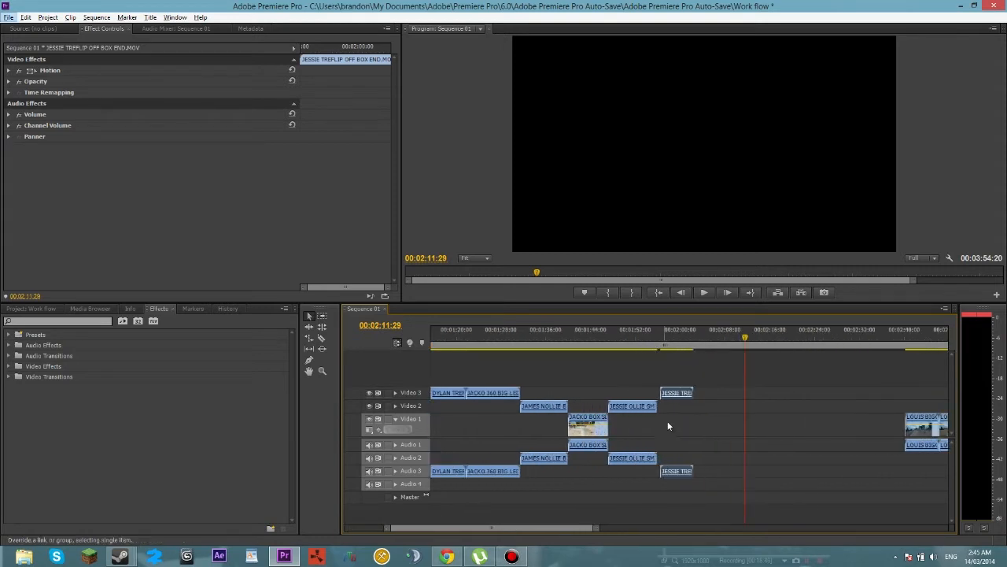
{"action": "left_click_drag", "start_coordinate": [673, 395], "coordinate": [669, 395]}
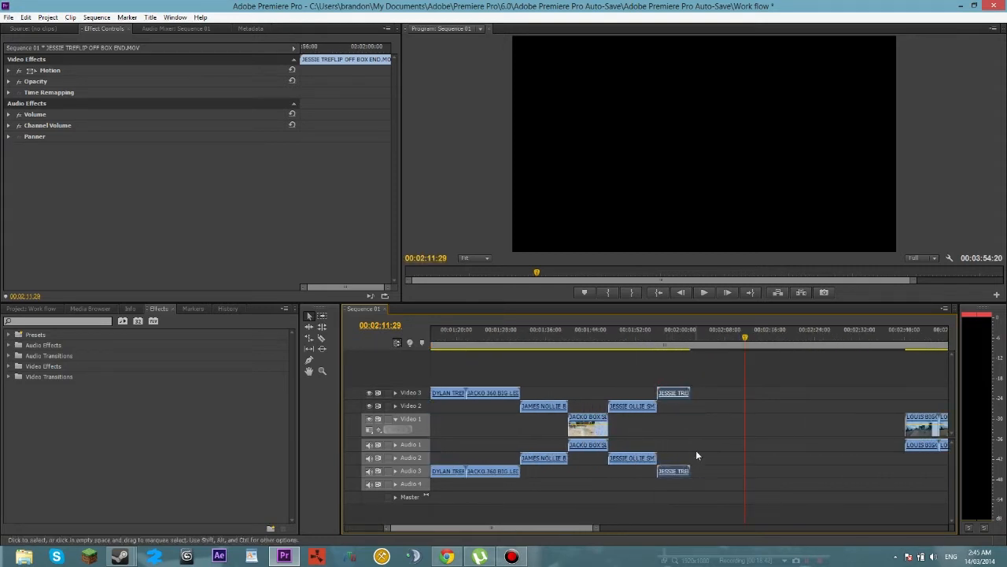
Preview the first four remaining Video 1 clips and move them together to start directly after the treflip clip.
{"action": "scroll", "coordinate": [696, 450], "scroll_direction": "down", "scroll_amount": 2, "text": "alt"}
{"action": "scroll", "coordinate": [696, 444], "scroll_direction": "down", "scroll_amount": 2, "text": "alt"}
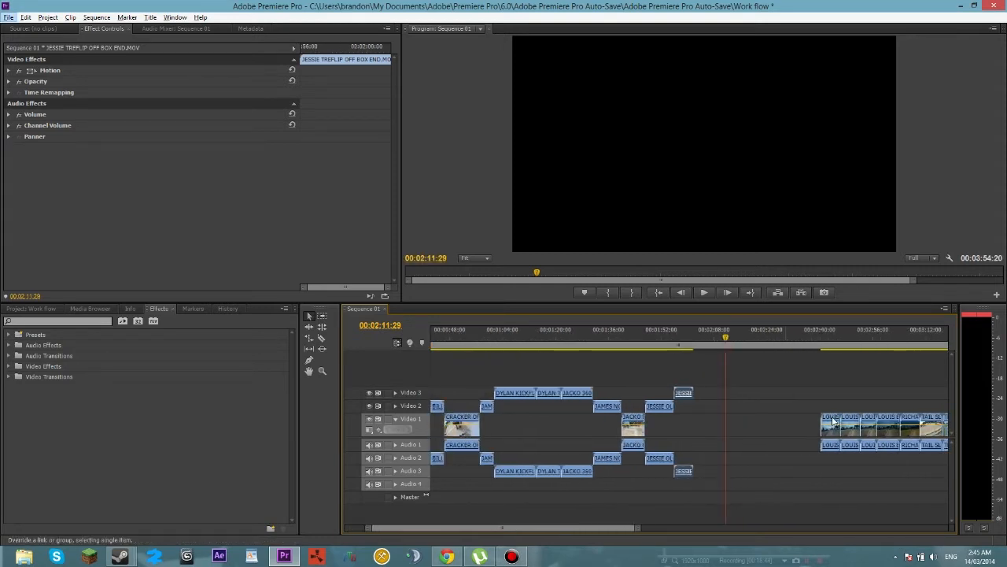
{"action": "left_click", "coordinate": [828, 338]}
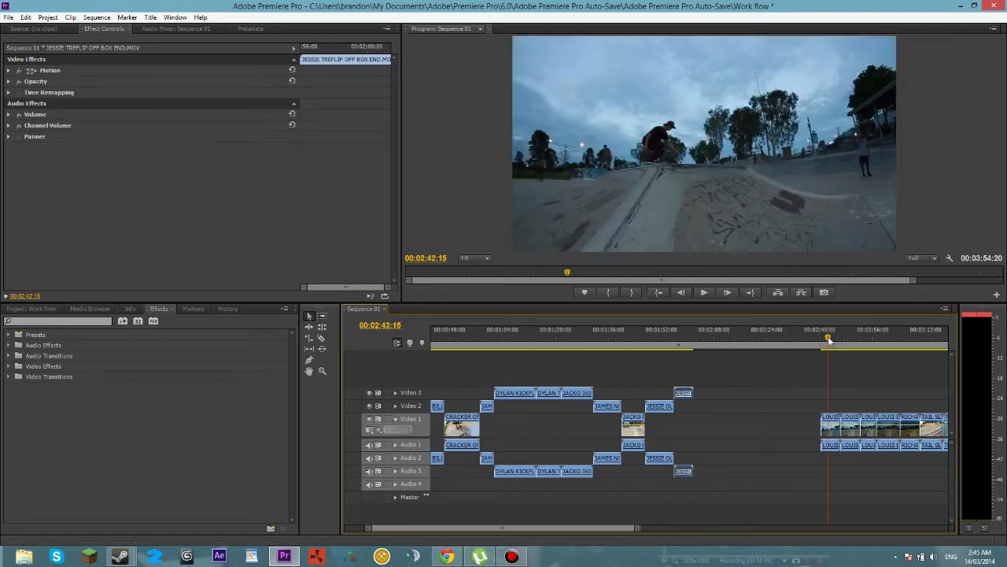
{"action": "left_click_drag", "start_coordinate": [828, 338], "coordinate": [858, 349]}
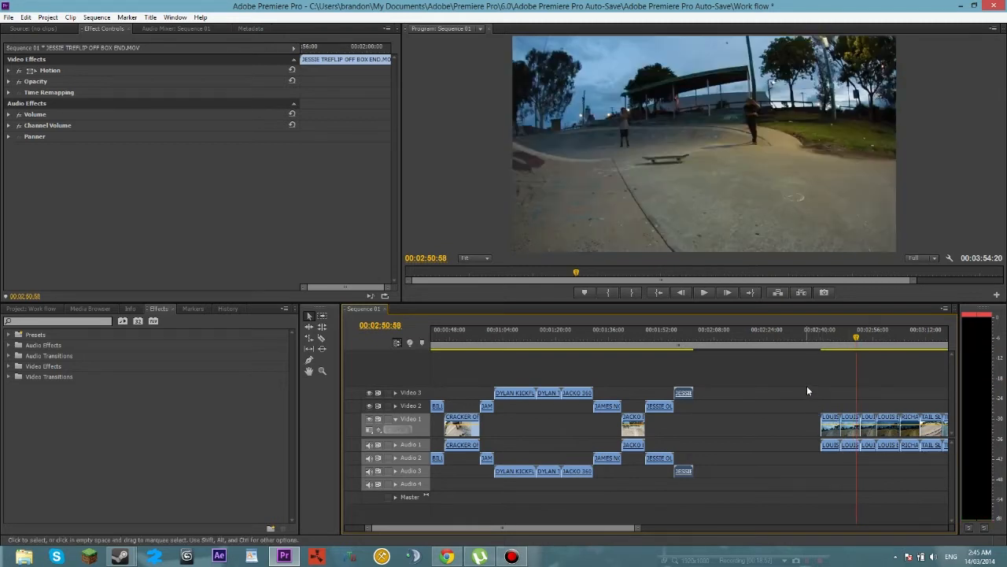
{"action": "left_click_drag", "start_coordinate": [808, 386], "coordinate": [892, 466]}
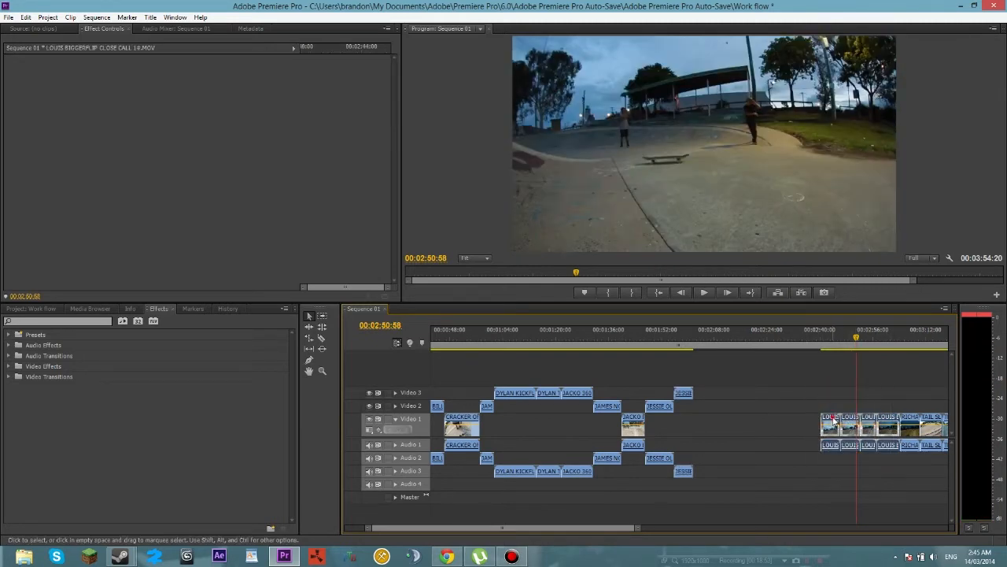
{"action": "left_click_drag", "start_coordinate": [831, 421], "coordinate": [708, 444]}
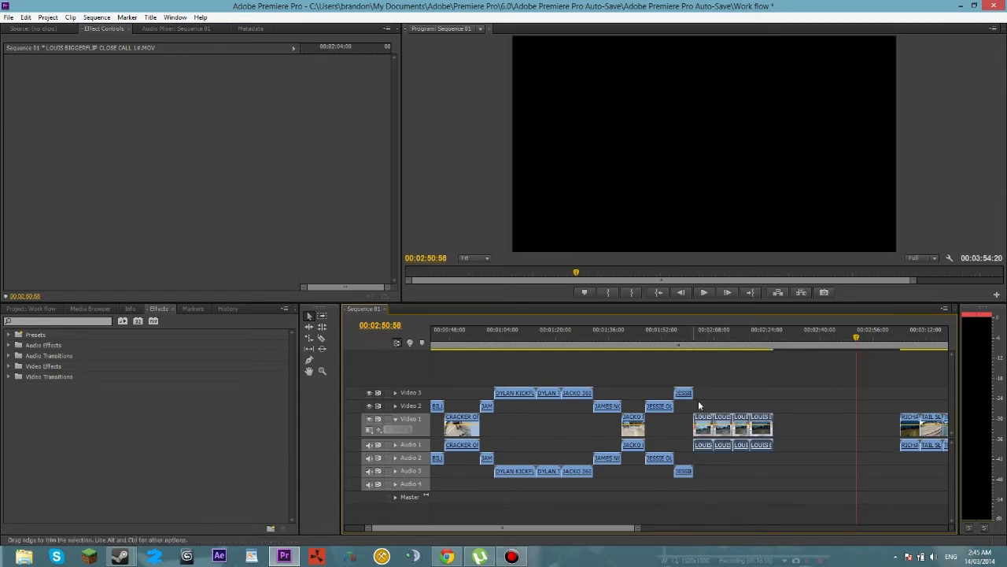
Play the first biggerflip close call clip on Video 1, trim off everything after 00:02:05:56, and close the gap.
{"action": "left_click", "coordinate": [702, 340]}
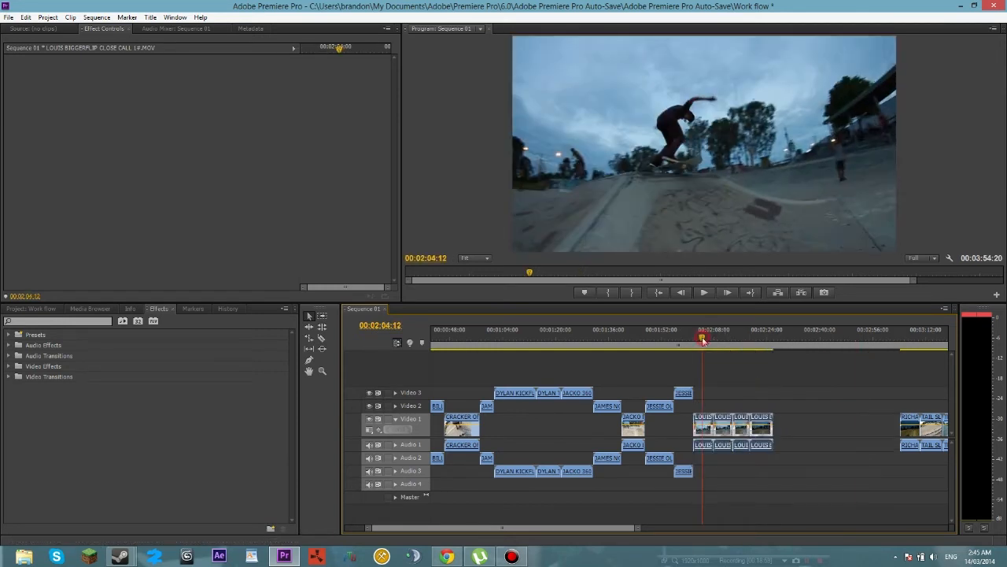
{"action": "left_click", "coordinate": [703, 295]}
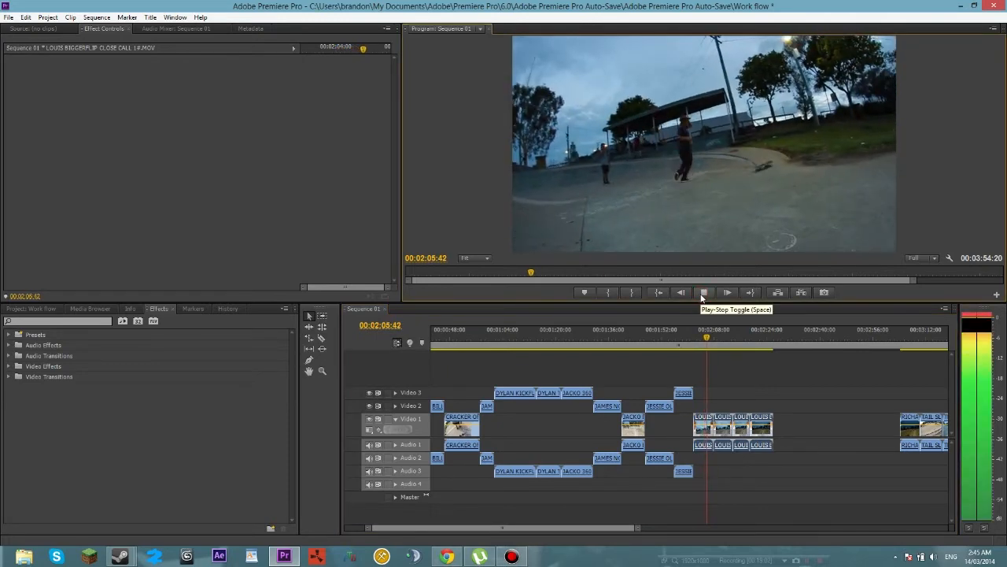
{"action": "left_click", "coordinate": [703, 293]}
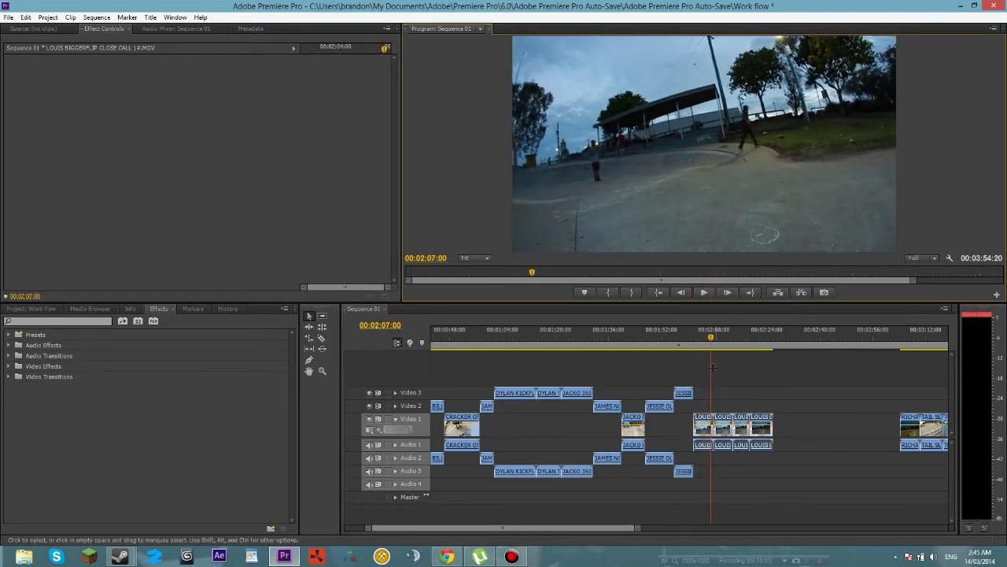
{"action": "left_click", "coordinate": [716, 341]}
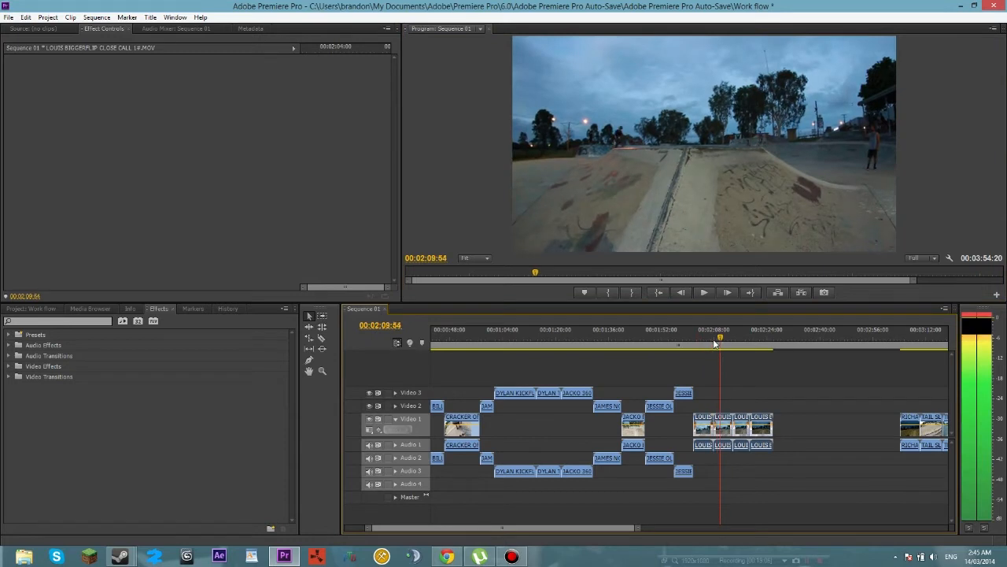
{"action": "left_click", "coordinate": [707, 343]}
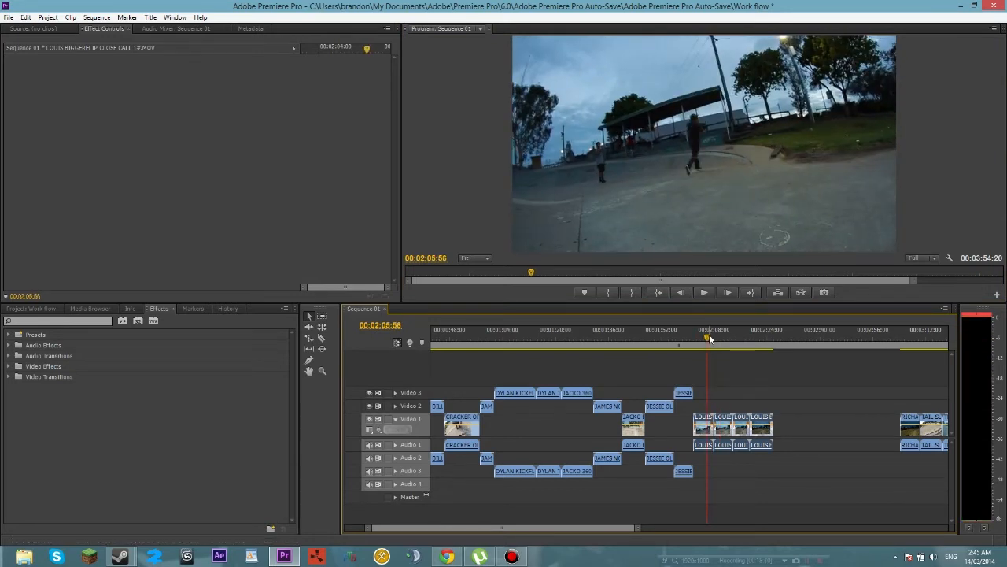
{"action": "key", "text": "c"}
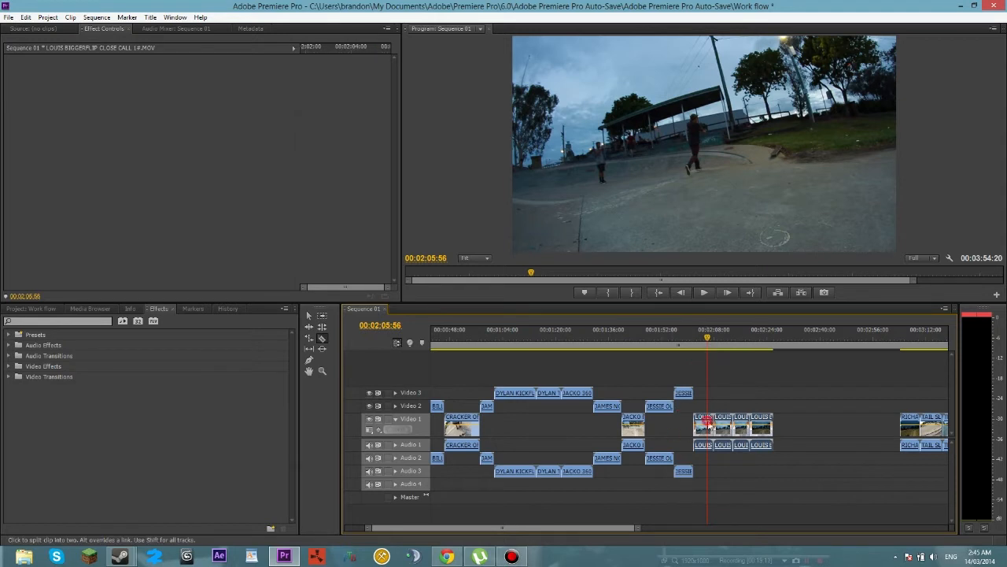
{"action": "left_click", "coordinate": [711, 422]}
{"action": "key", "text": "v"}
{"action": "left_click", "coordinate": [712, 422]}
{"action": "key", "text": "Delete"}
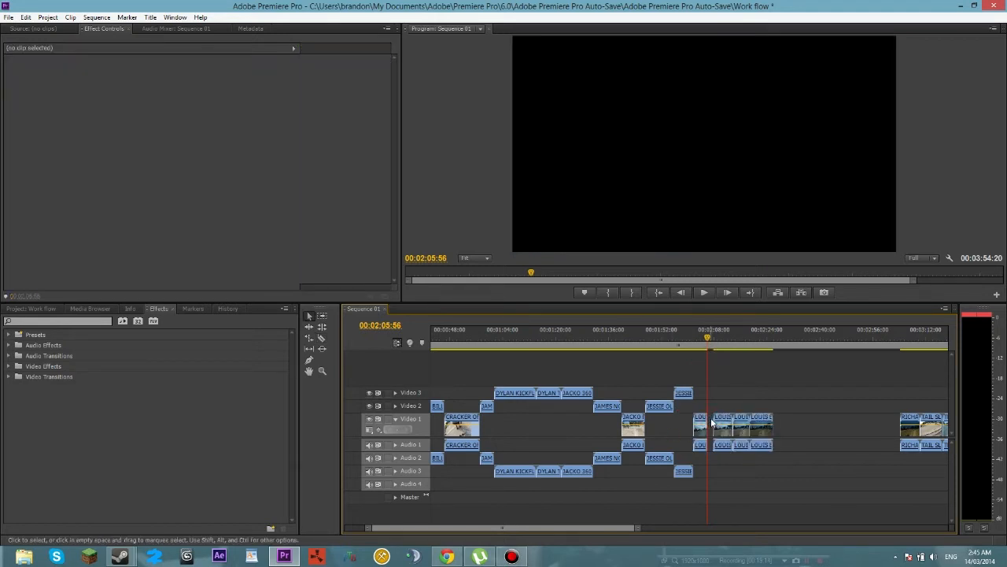
{"action": "key", "text": "Delete"}
Split the second biggerflip clip at 00:02:08:00, remove the part before the cut, and close the gap.
{"action": "left_click_drag", "start_coordinate": [710, 340], "coordinate": [714, 347]}
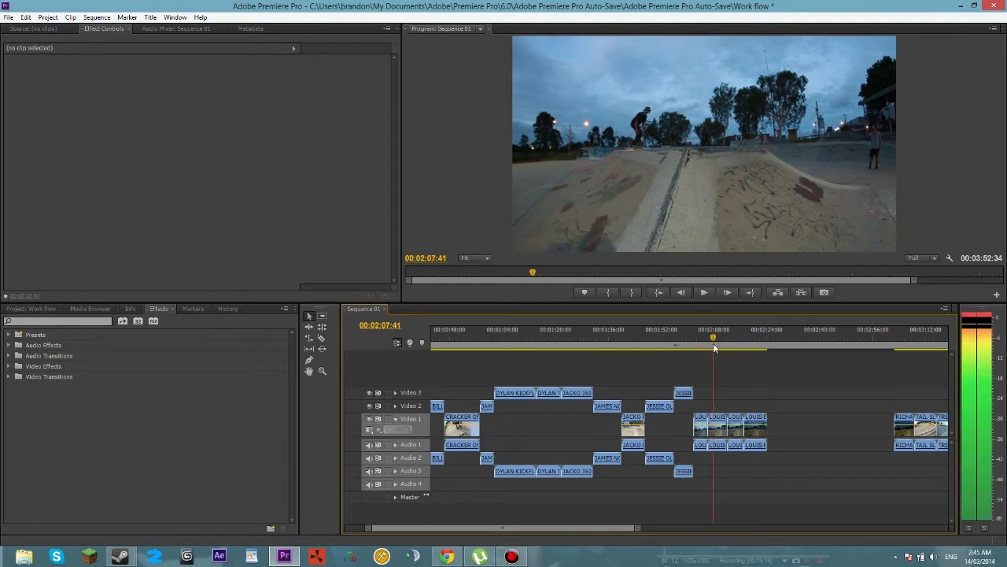
{"action": "left_click", "coordinate": [713, 344]}
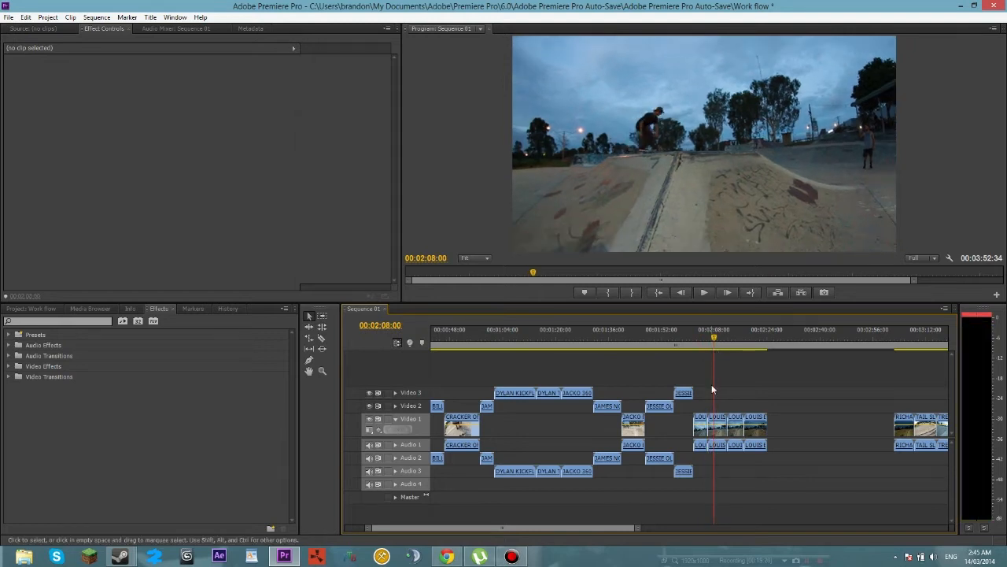
{"action": "key", "text": "c"}
{"action": "left_click", "coordinate": [713, 422]}
{"action": "key", "text": "v"}
{"action": "left_click", "coordinate": [712, 424]}
{"action": "key", "text": "shift+Delete"}
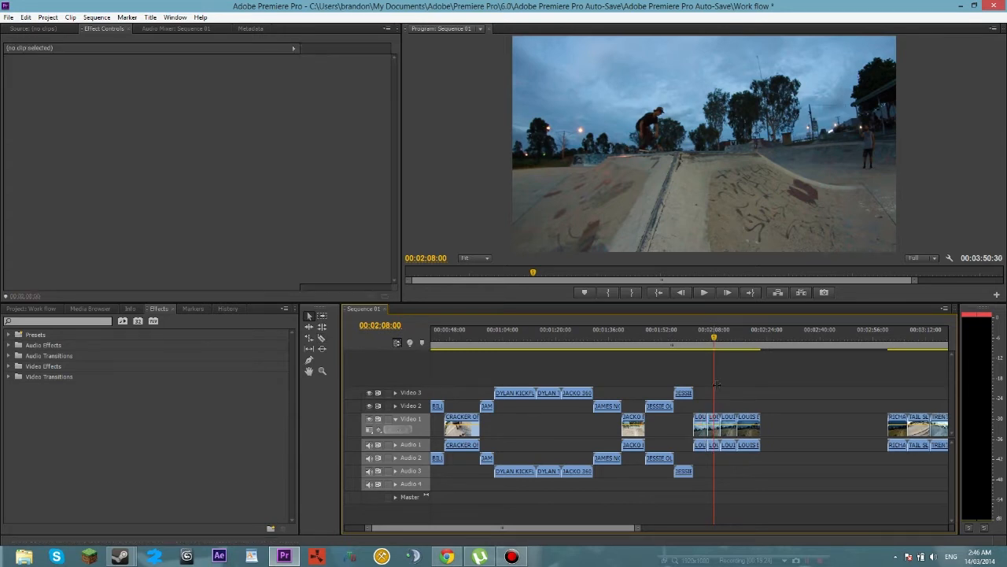
Cut the second biggerflip clip at 00:02:08:19, delete its remaining end, and close the gap before the third clip.
{"action": "left_click_drag", "start_coordinate": [715, 340], "coordinate": [717, 340]}
{"action": "key", "text": "c"}
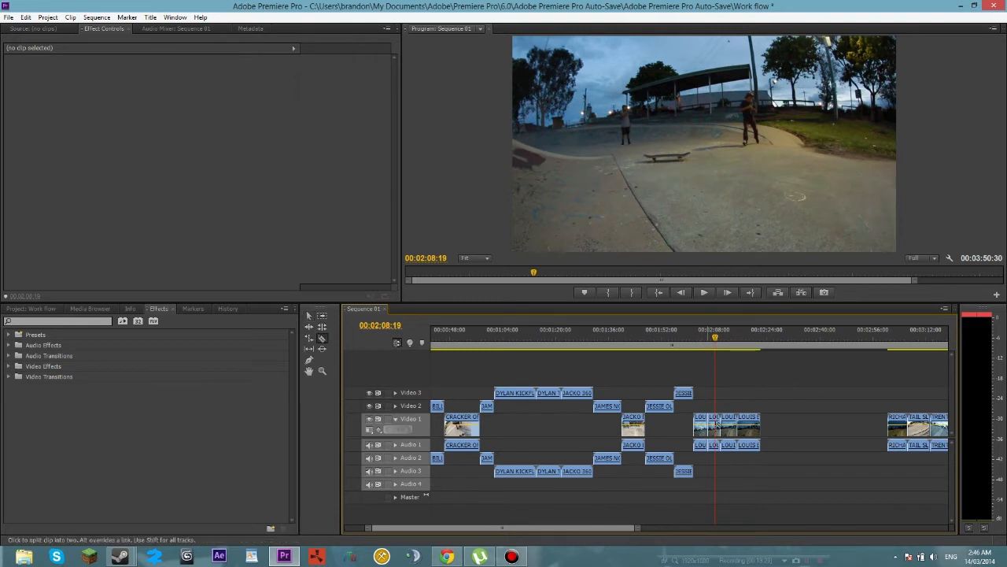
{"action": "left_click", "coordinate": [717, 420]}
{"action": "key", "text": "v"}
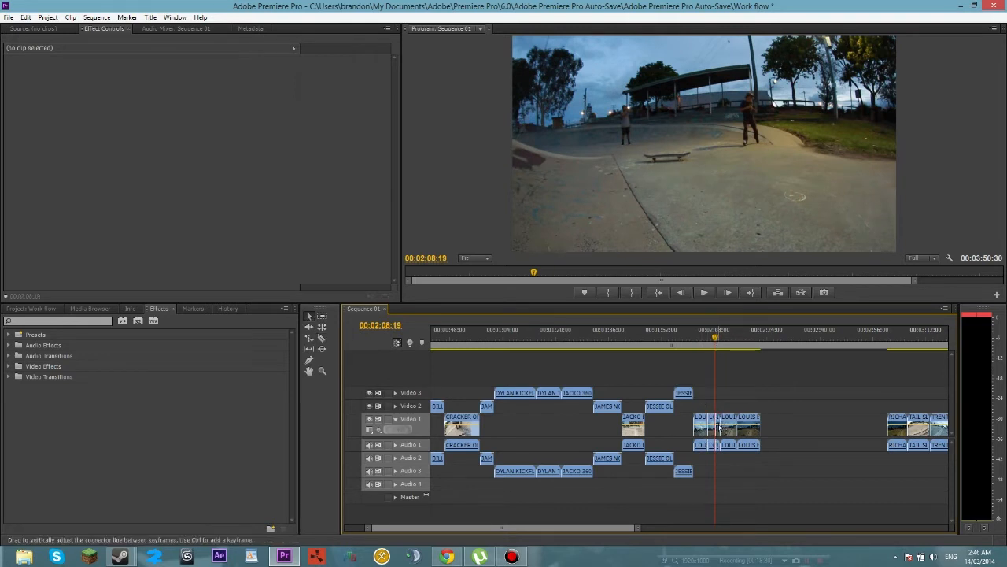
{"action": "left_click", "coordinate": [718, 423]}
{"action": "key", "text": "Delete"}
{"action": "left_click", "coordinate": [718, 425]}
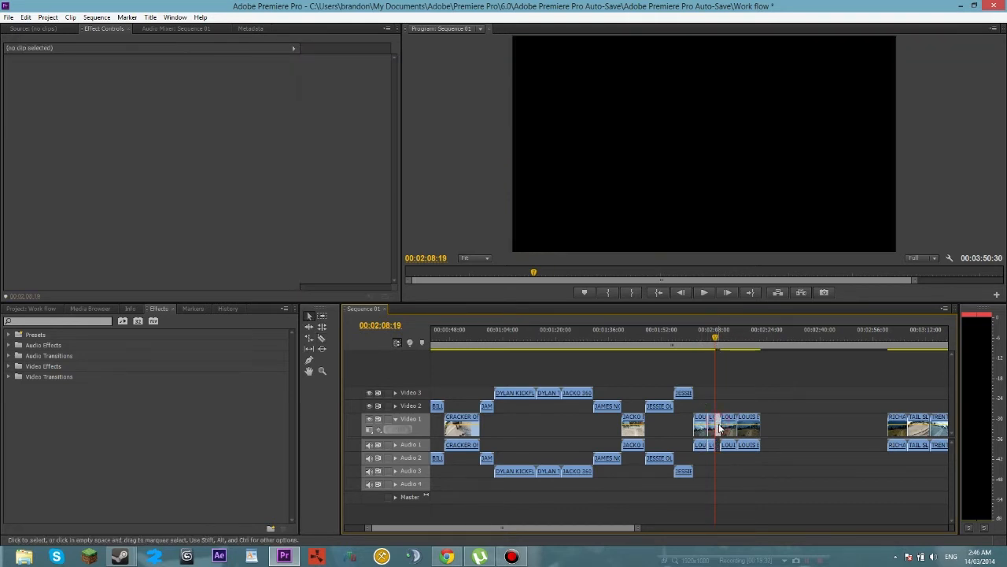
{"action": "key", "text": "Delete"}
Split the third biggerflip clip at 00:02:10:23, delete its opening part, and close the gap after the second clip.
{"action": "left_click_drag", "start_coordinate": [715, 340], "coordinate": [723, 344]}
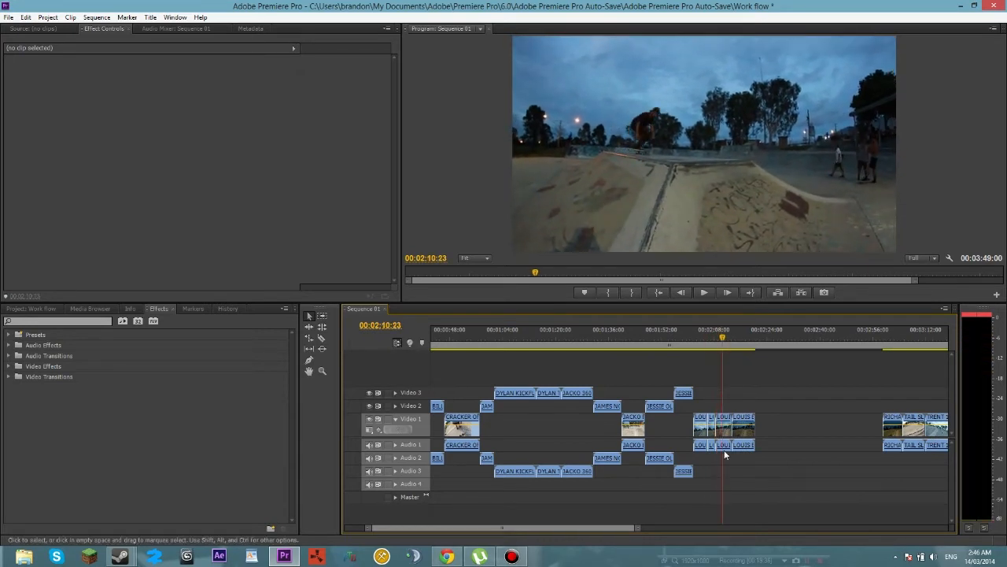
{"action": "key", "text": "c"}
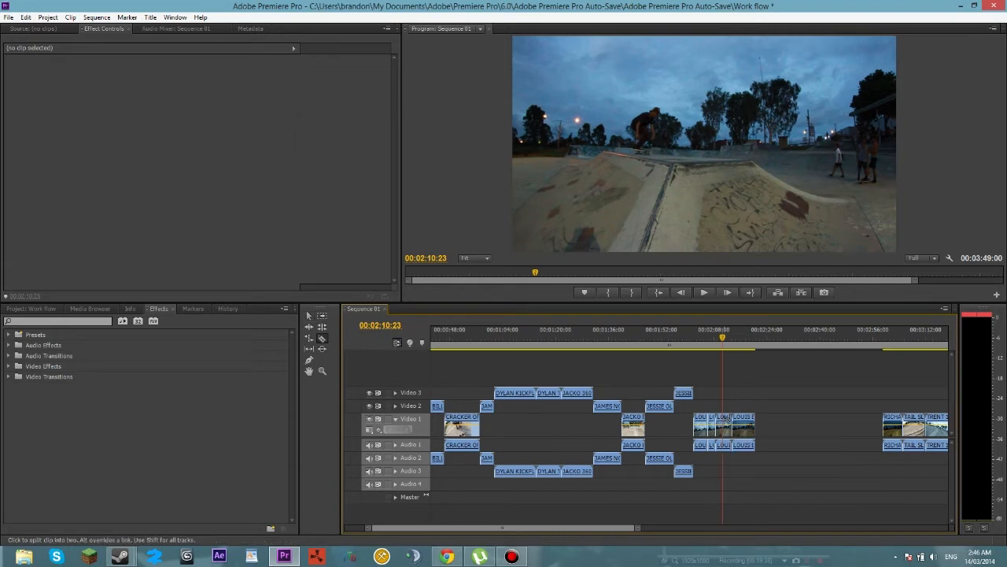
{"action": "left_click", "coordinate": [718, 422]}
{"action": "key", "text": "v"}
{"action": "left_click", "coordinate": [719, 425]}
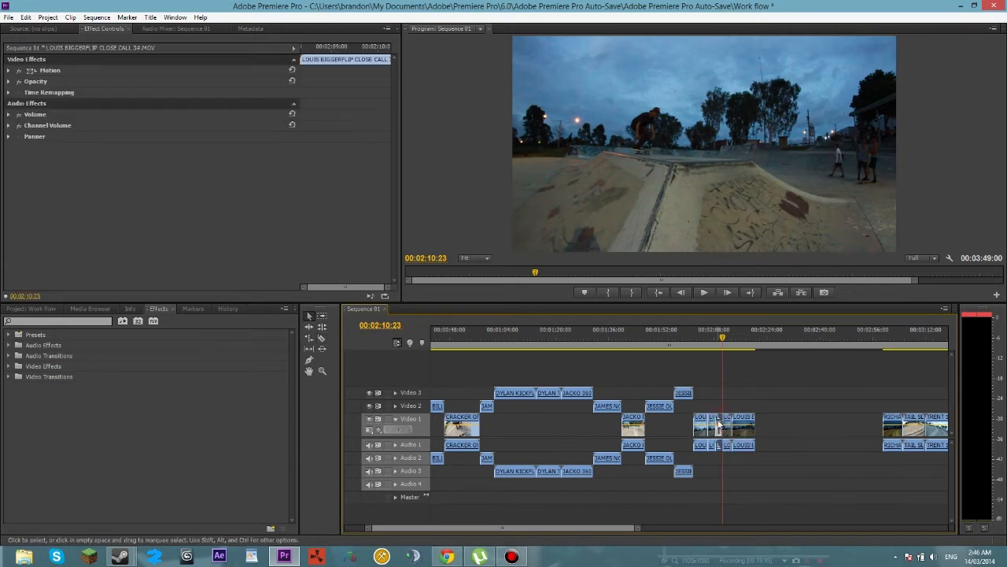
{"action": "key", "text": "Delete"}
{"action": "left_click", "coordinate": [719, 422]}
{"action": "key", "text": "Delete"}
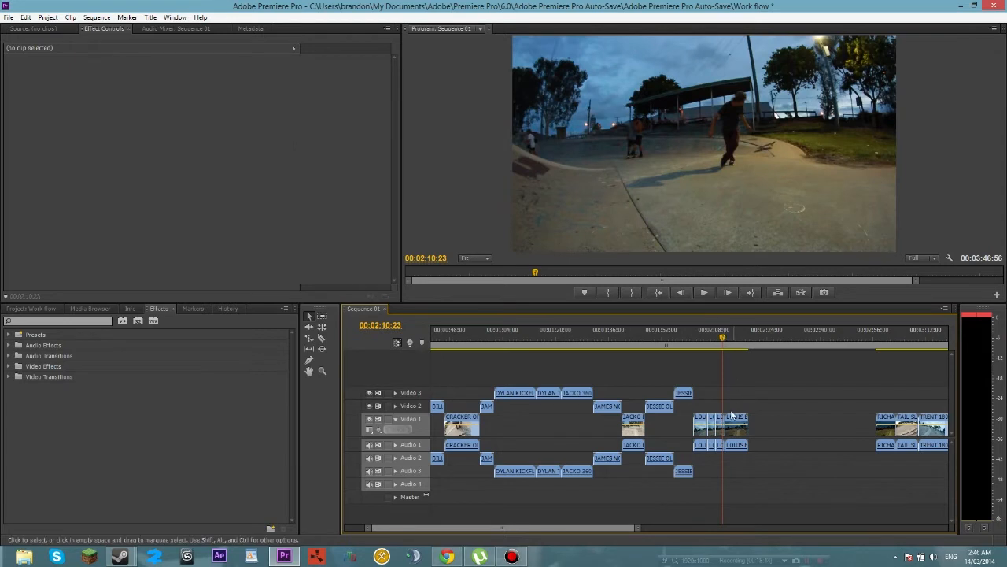
Trim the end of the third biggerflip clip from 00:02:10:23 onward and close the gap before the fourth clip.
{"action": "key", "text": "c"}
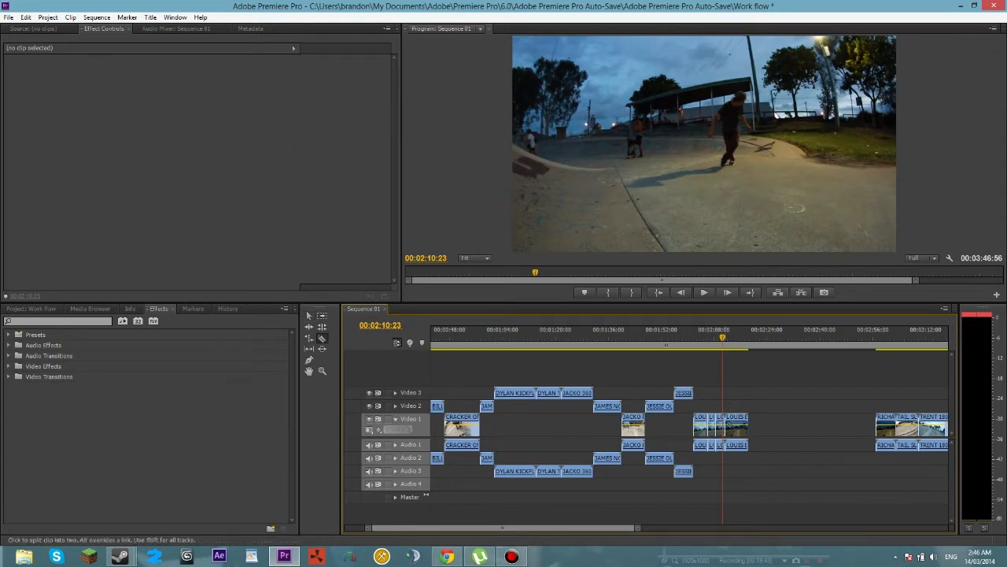
{"action": "left_click", "coordinate": [723, 422]}
{"action": "key", "text": "v"}
{"action": "left_click", "coordinate": [724, 423]}
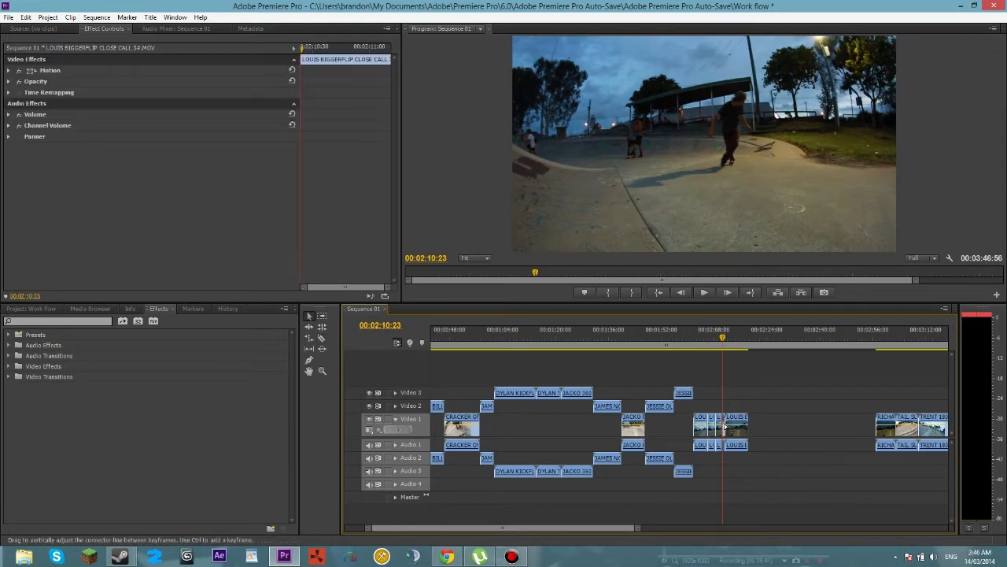
{"action": "key", "text": "Delete"}
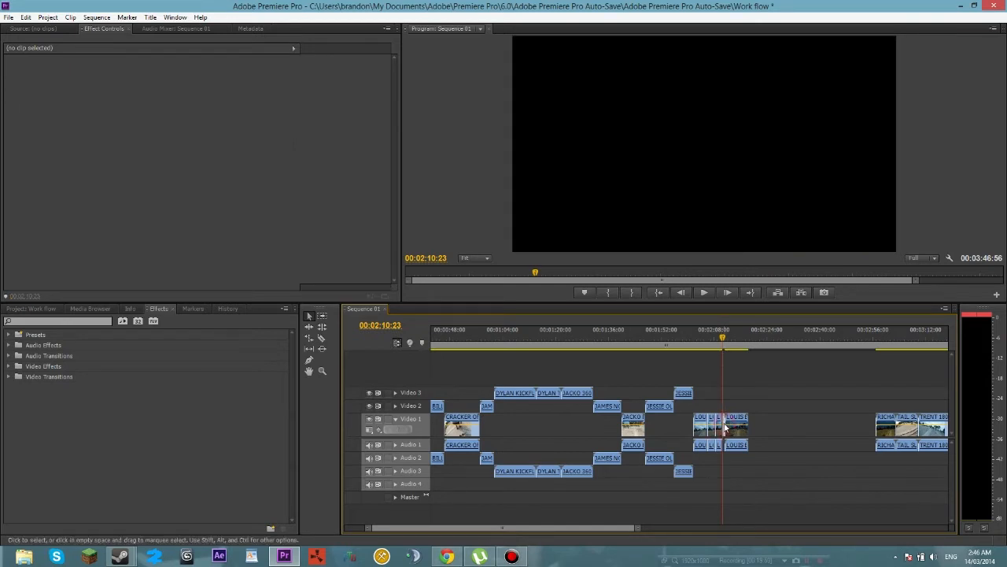
{"action": "left_click", "coordinate": [724, 426]}
{"action": "key", "text": "Delete"}
Split the fourth biggerflip clip at 00:02:12:36, delete its opening part, and close the gap after the third clip.
{"action": "left_click_drag", "start_coordinate": [723, 340], "coordinate": [730, 354]}
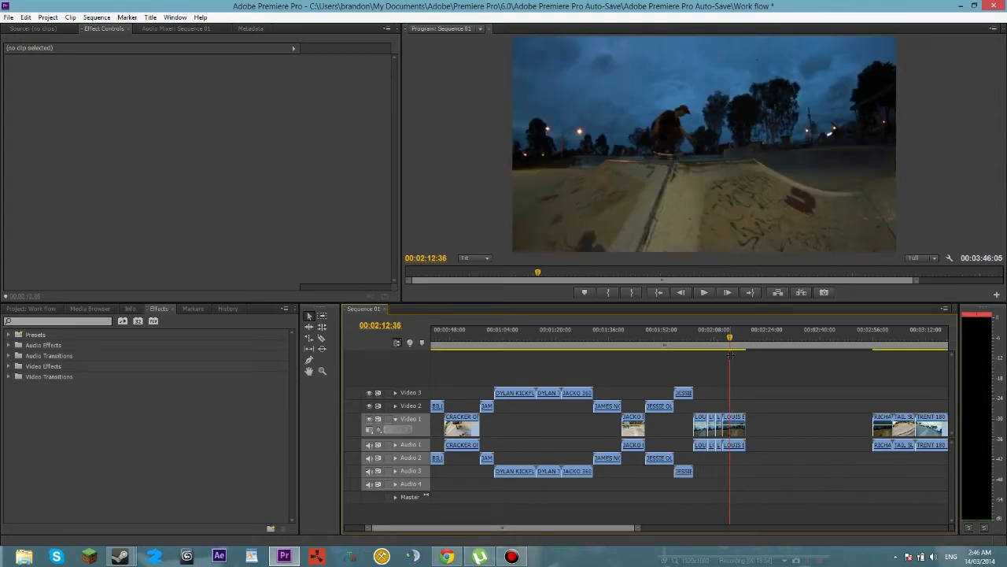
{"action": "key", "text": "c"}
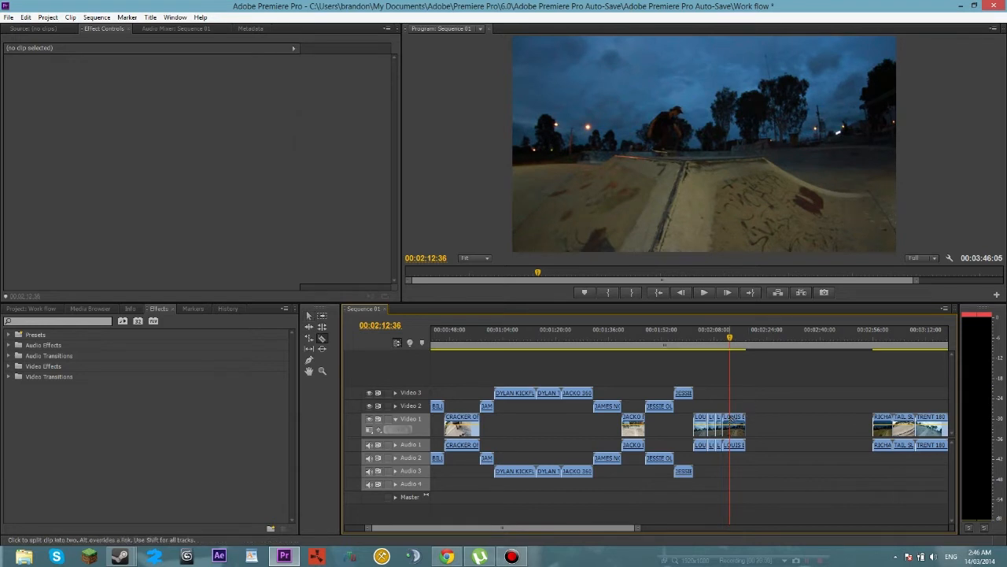
{"action": "left_click", "coordinate": [731, 418]}
{"action": "key", "text": "v"}
{"action": "left_click", "coordinate": [726, 423]}
{"action": "key", "text": "Delete"}
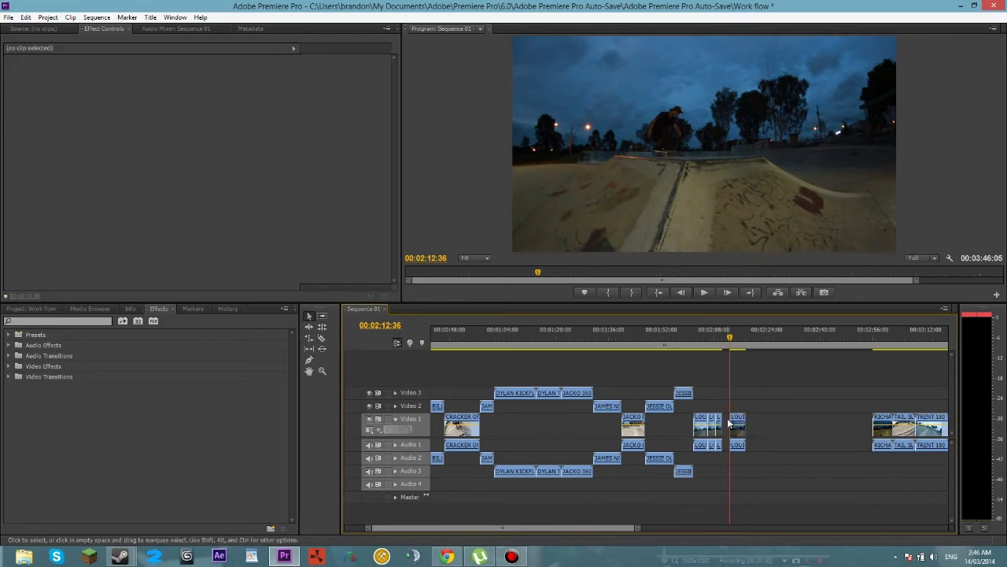
{"action": "left_click", "coordinate": [726, 425]}
{"action": "key", "text": "Delete"}
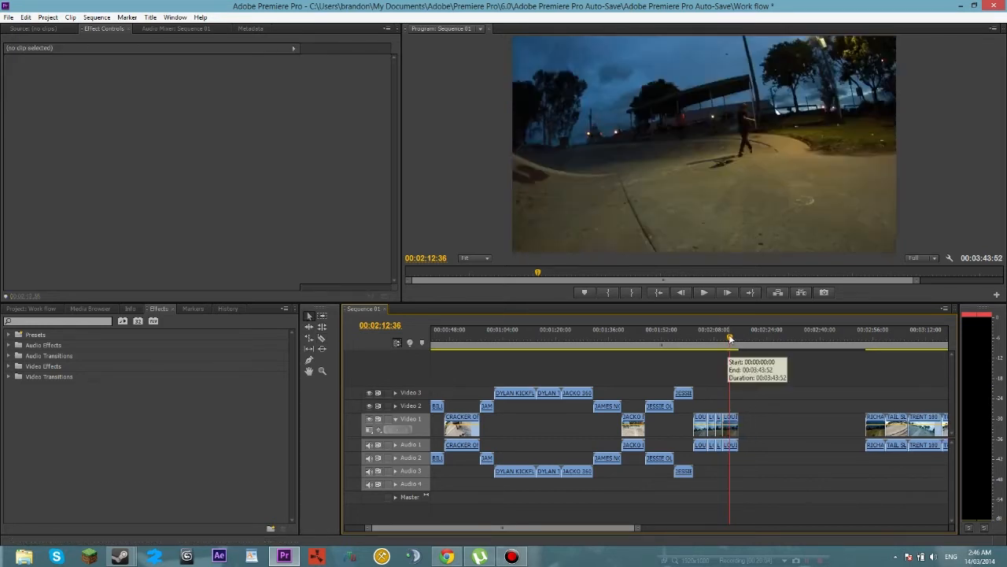
Cut the fourth biggerflip clip at 00:02:13:43 and delete the part after the cut.
{"action": "left_click_drag", "start_coordinate": [733, 342], "coordinate": [735, 342]}
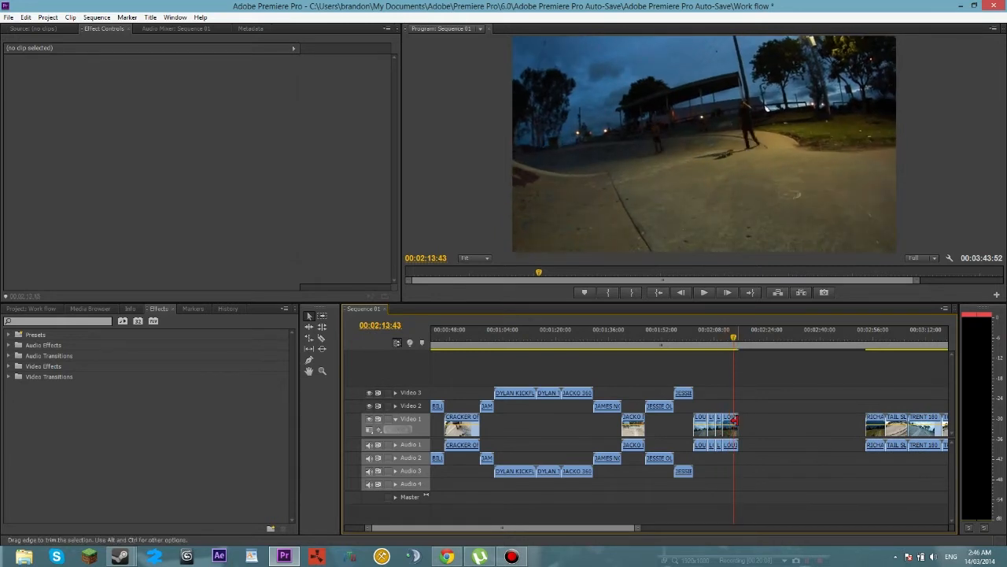
{"action": "key", "text": "c"}
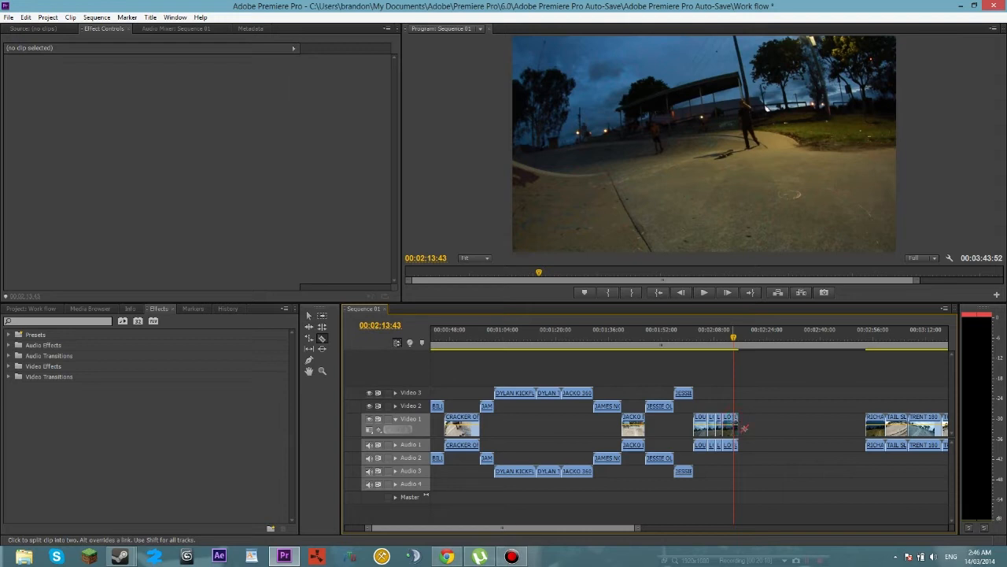
{"action": "key", "text": "v"}
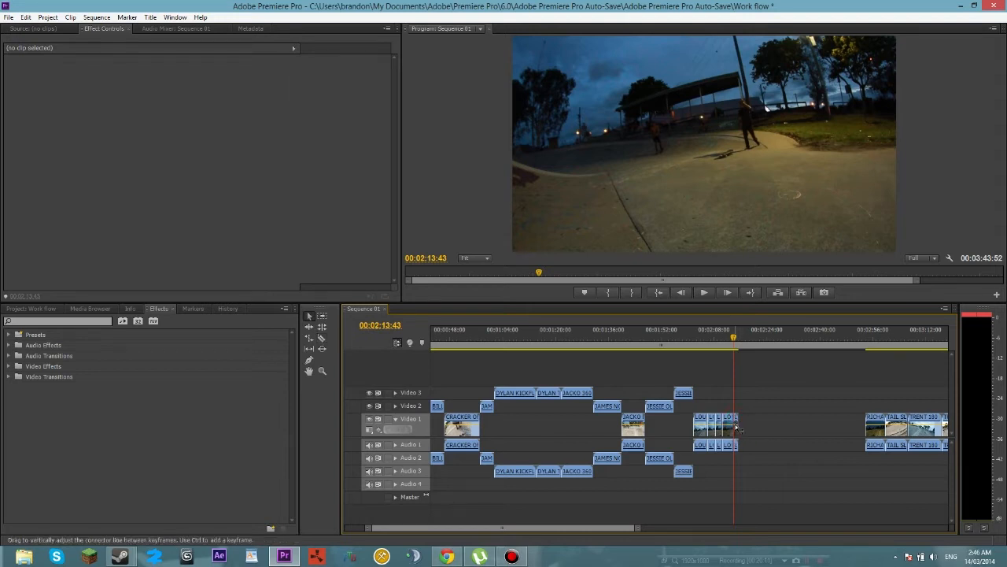
{"action": "left_click", "coordinate": [736, 425]}
{"action": "key", "text": "Delete"}
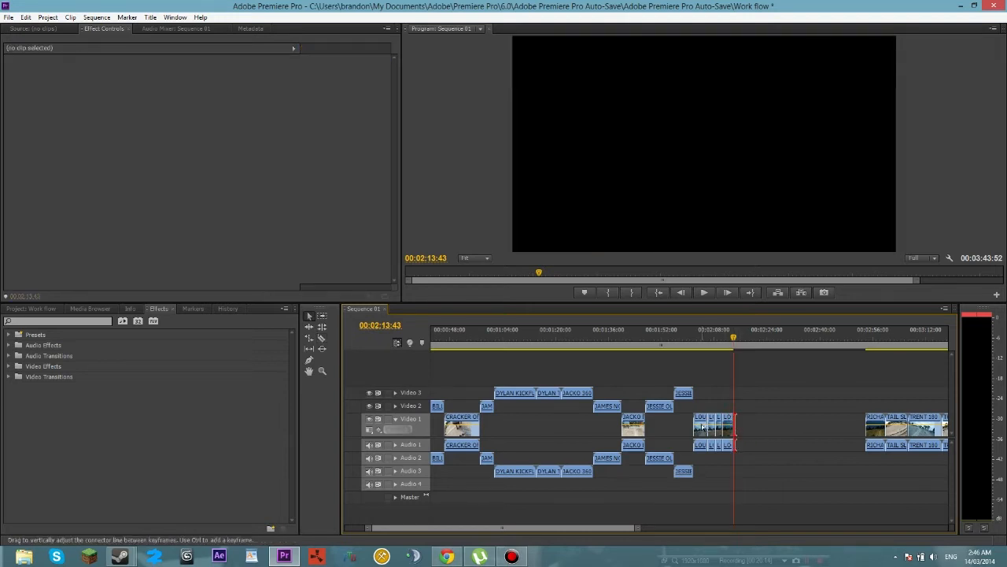
Play back the four trimmed biggerflip clips from the start of the first one to check the cuts.
{"action": "left_click_drag", "start_coordinate": [732, 339], "coordinate": [695, 352]}
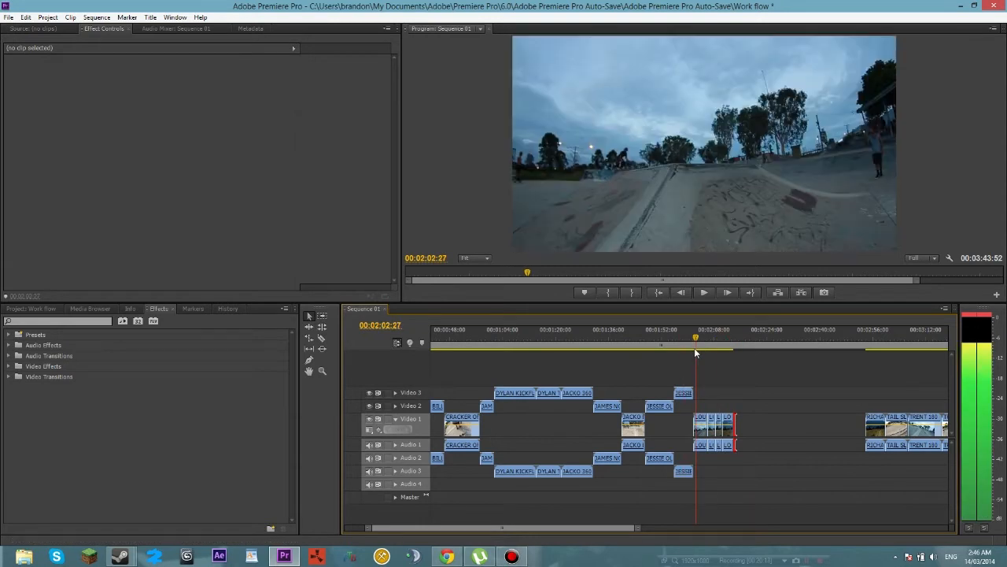
{"action": "left_click", "coordinate": [705, 292]}
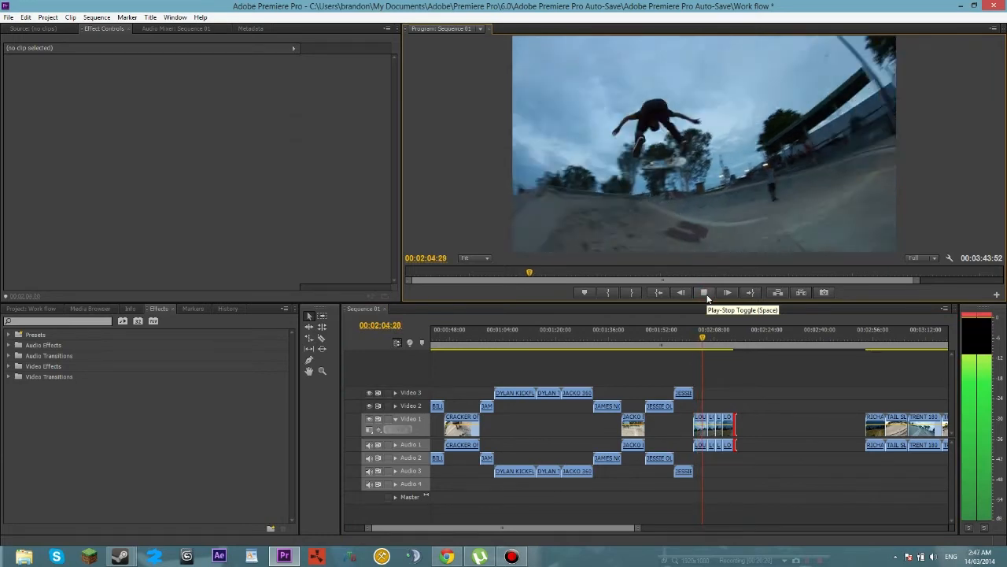
{"action": "left_click", "coordinate": [706, 295]}
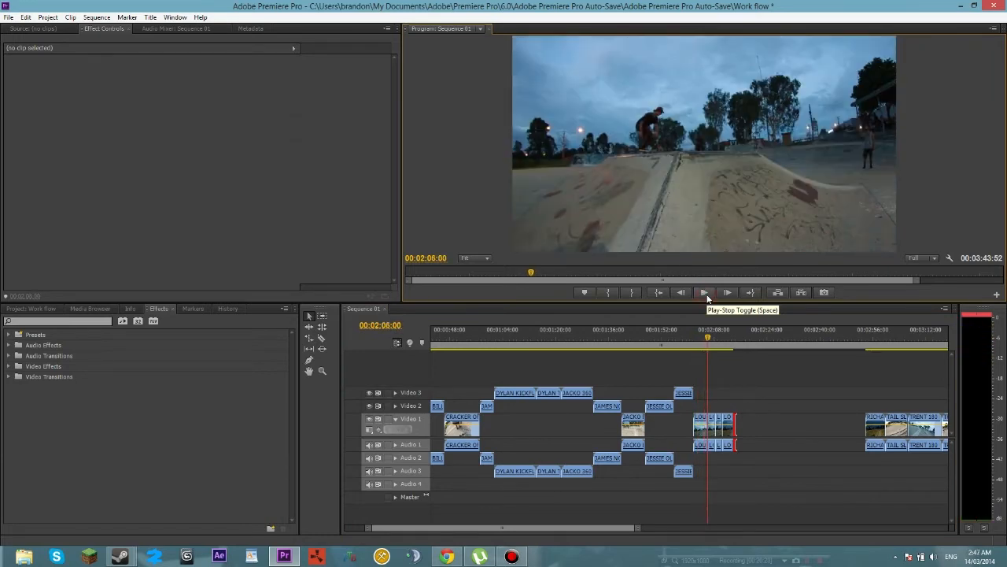
{"action": "left_click", "coordinate": [706, 295]}
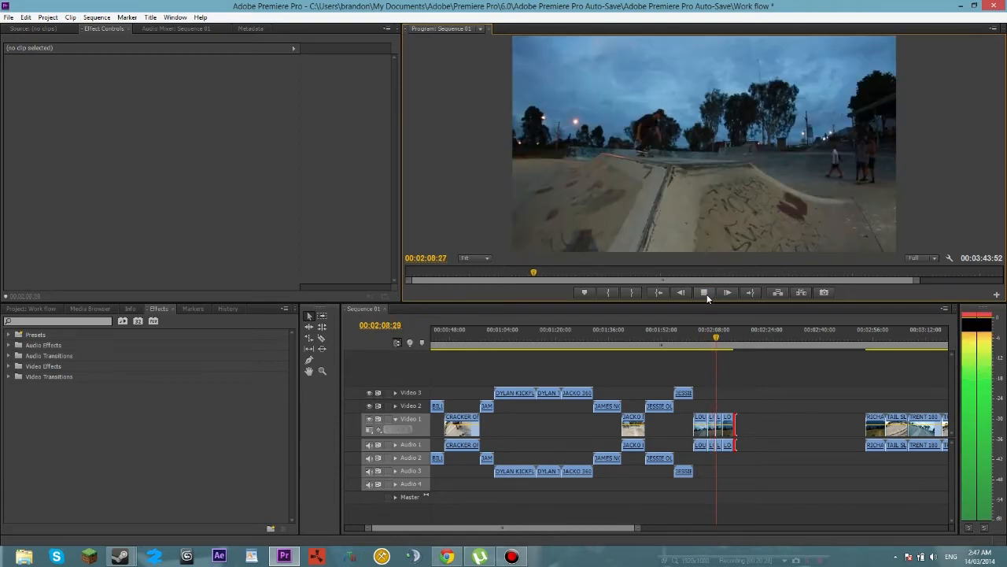
{"action": "left_click", "coordinate": [706, 295]}
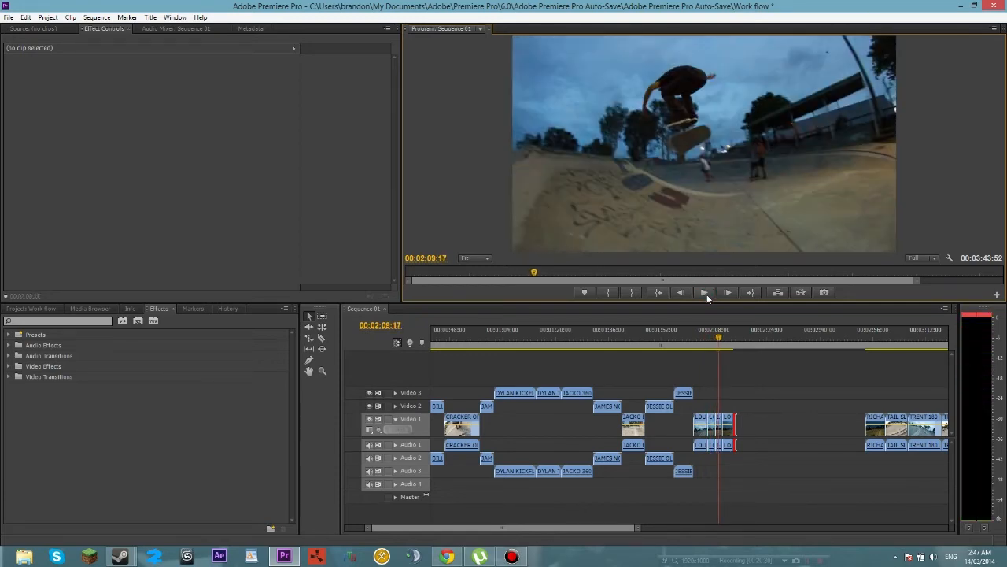
{"action": "left_click", "coordinate": [705, 293]}
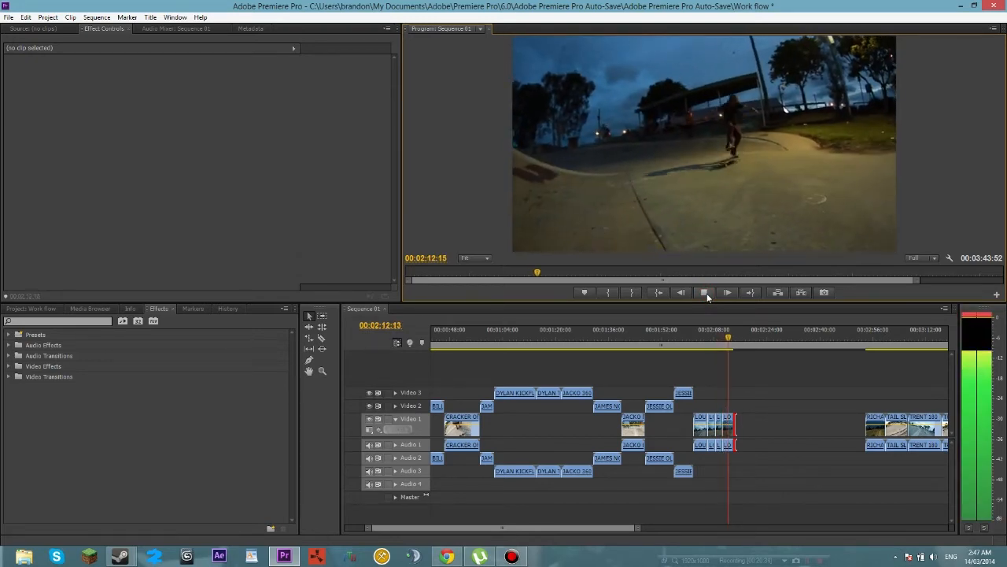
{"action": "left_click", "coordinate": [706, 293]}
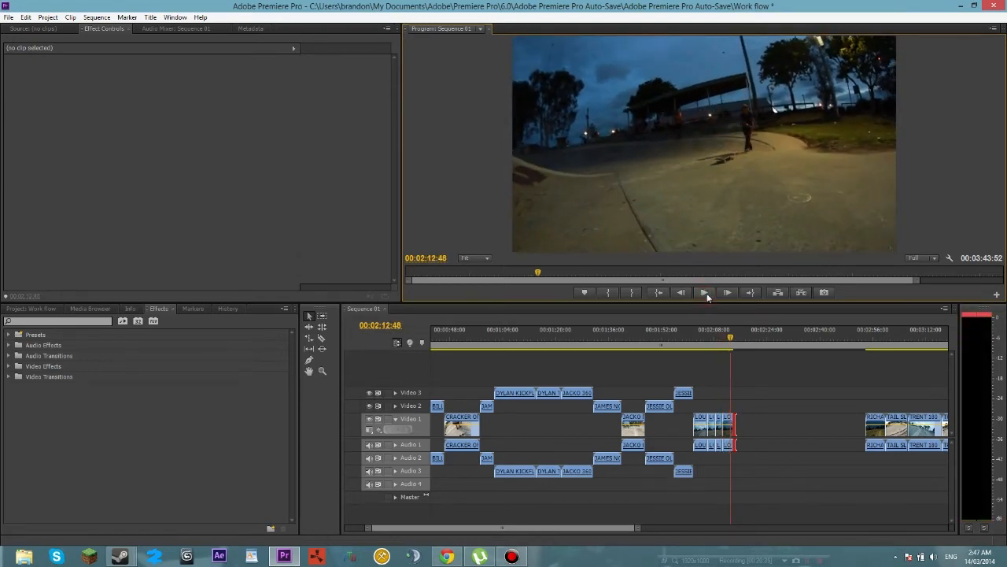
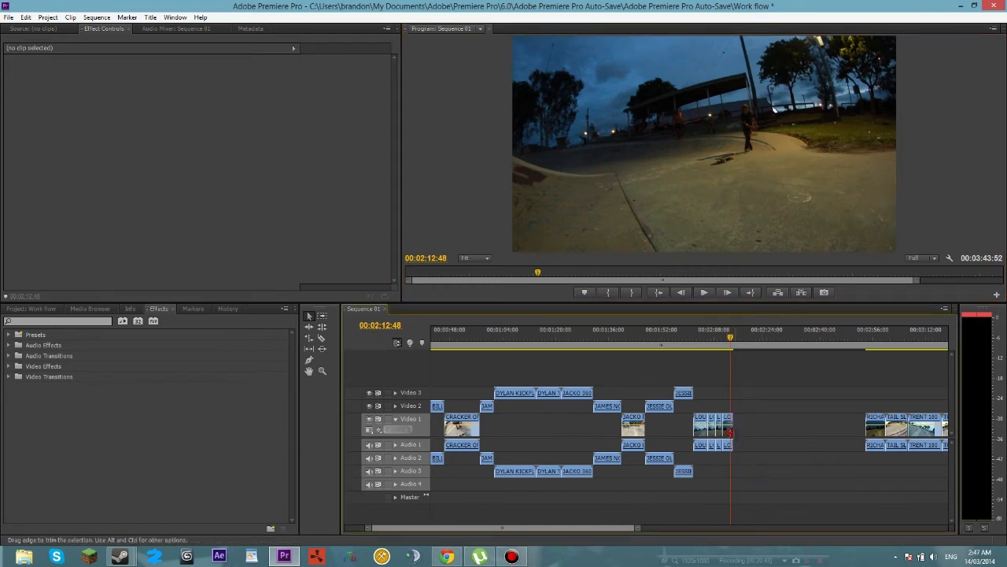
Move the fourth biggerflip clip's video to Video 3 and its audio to Audio 3, keeping its position in time.
{"action": "left_click_drag", "start_coordinate": [731, 335], "coordinate": [757, 337]}
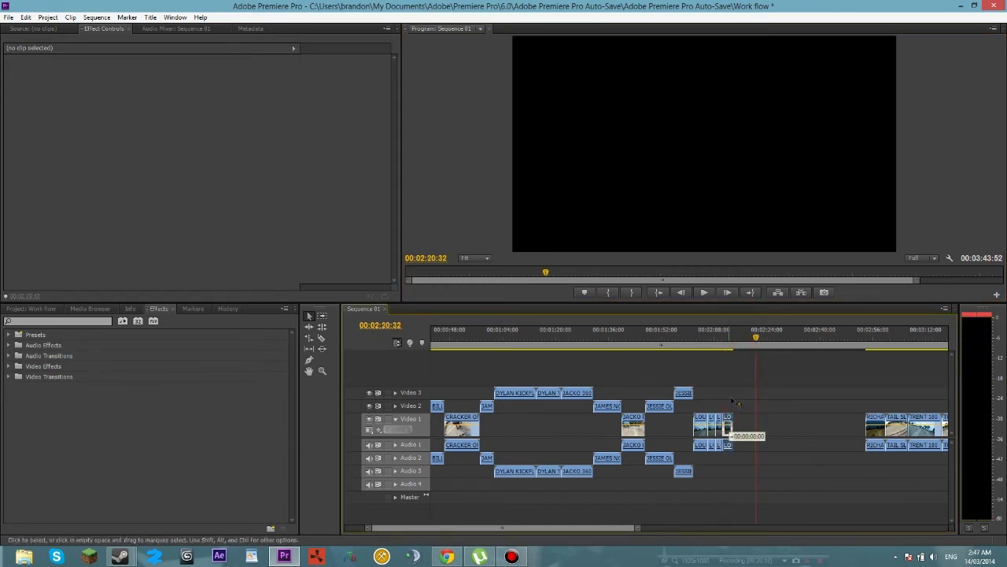
{"action": "left_click_drag", "start_coordinate": [733, 401], "coordinate": [739, 401]}
{"action": "left_click_drag", "start_coordinate": [727, 444], "coordinate": [729, 471]}
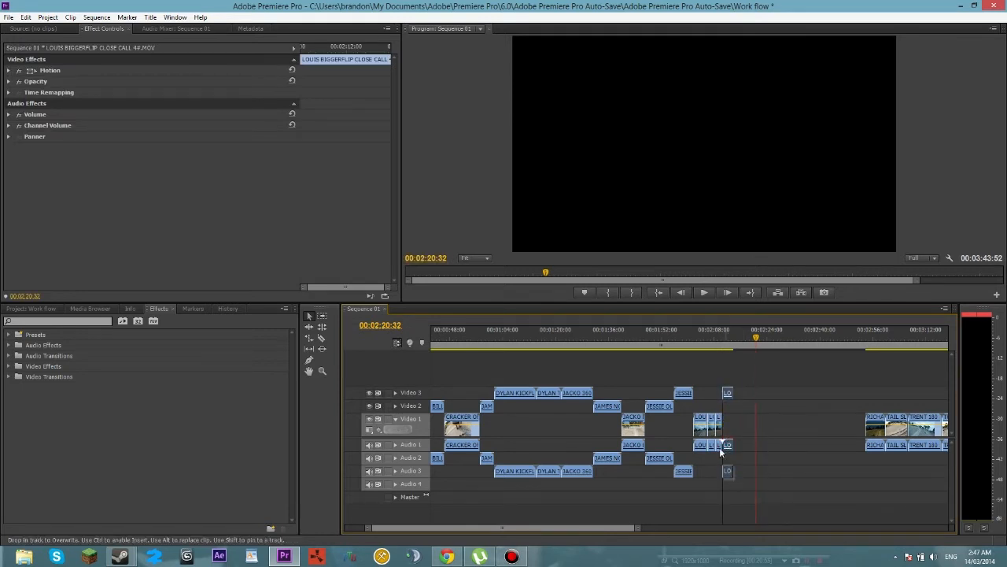
Move the third and second biggerflip clips to Video 2 and Audio 2, keeping their positions in time.
{"action": "left_click_drag", "start_coordinate": [720, 423], "coordinate": [721, 406]}
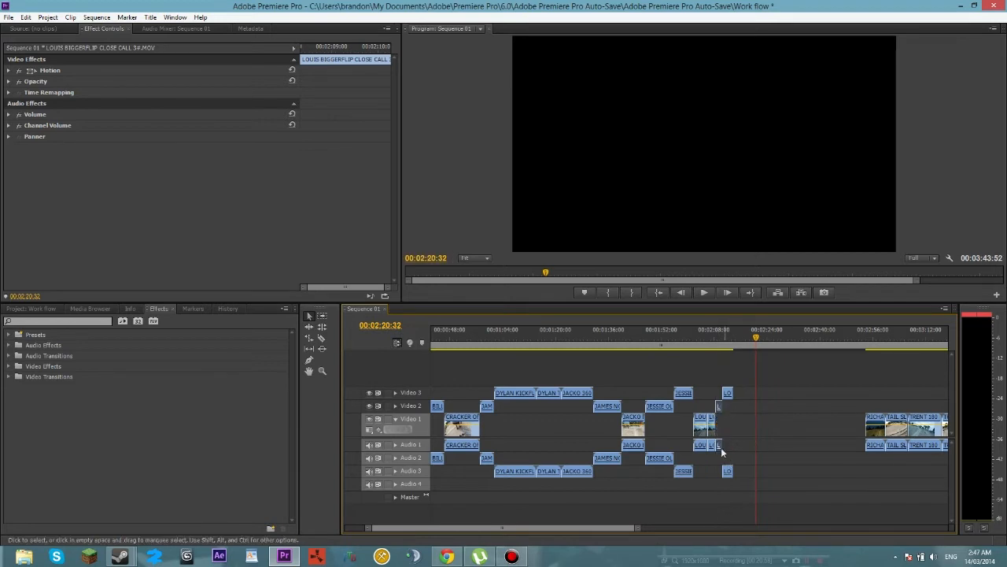
{"action": "left_click_drag", "start_coordinate": [720, 451], "coordinate": [719, 458]}
{"action": "left_click", "coordinate": [711, 447]}
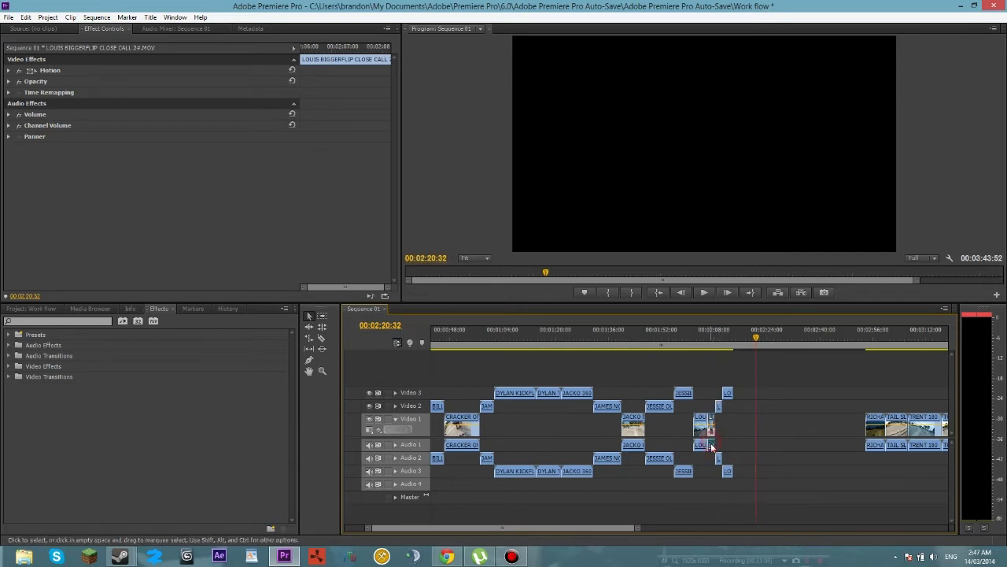
{"action": "left_click_drag", "start_coordinate": [712, 421], "coordinate": [714, 407]}
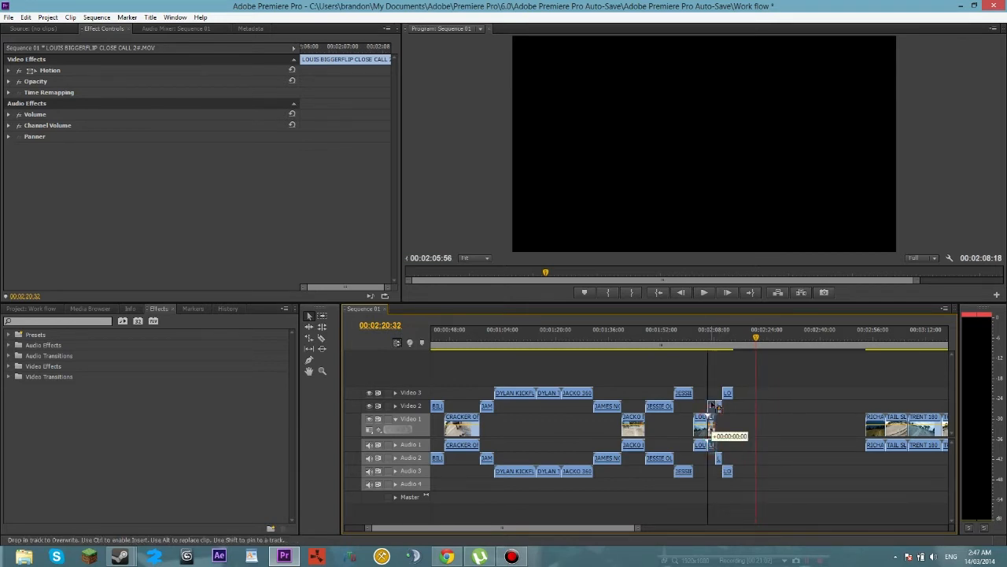
{"action": "left_click_drag", "start_coordinate": [712, 446], "coordinate": [713, 459]}
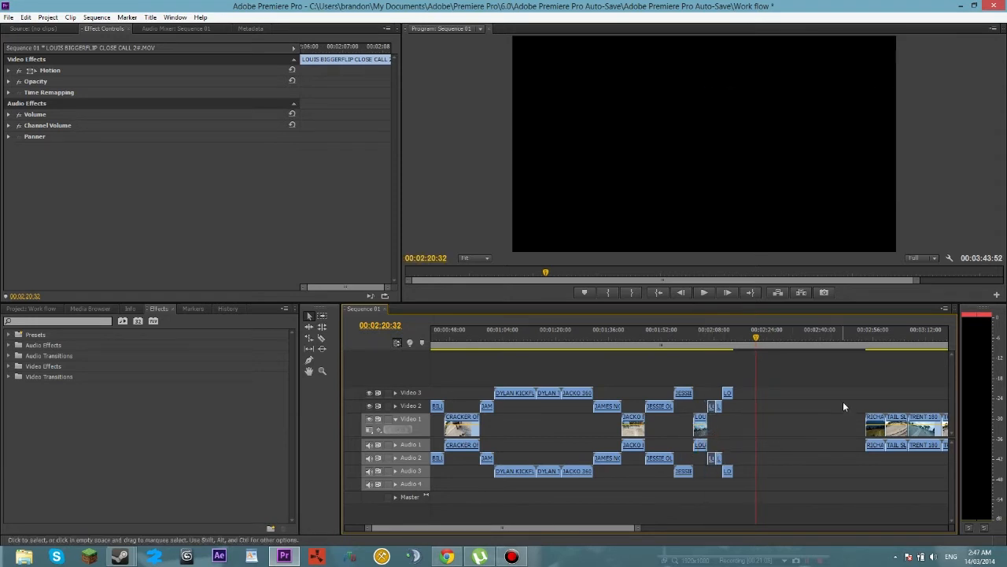
Shift the four biggerflip clips slightly later and move the tail grab over hip clip from the sequence end to Video 2 before them.
{"action": "scroll", "coordinate": [798, 464], "scroll_direction": "down", "scroll_amount": 3}
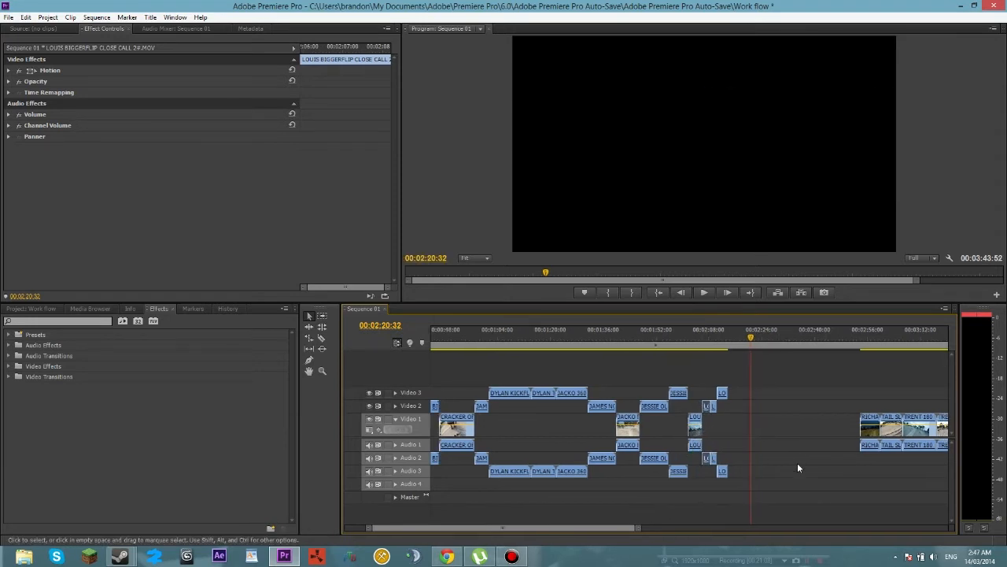
{"action": "scroll", "coordinate": [798, 467], "scroll_direction": "down", "scroll_amount": 4}
{"action": "scroll", "coordinate": [798, 468], "scroll_direction": "down", "scroll_amount": 6}
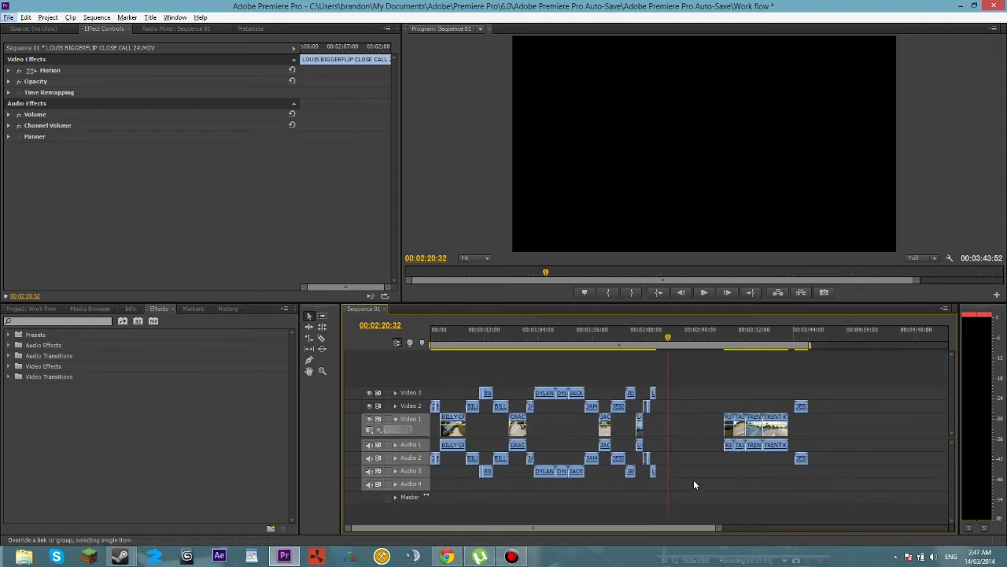
{"action": "left_click_drag", "start_coordinate": [691, 484], "coordinate": [647, 423]}
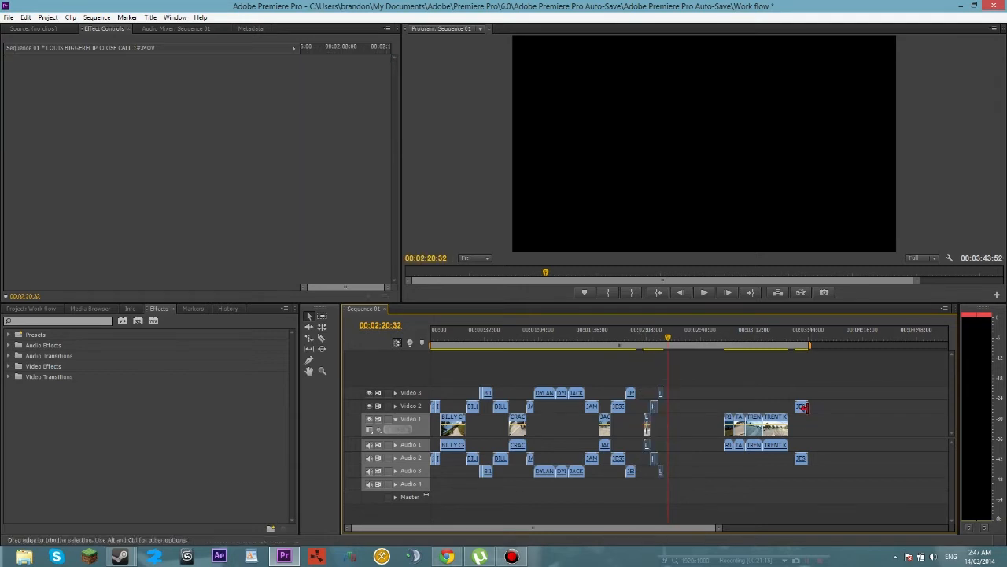
{"action": "left_click_drag", "start_coordinate": [802, 409], "coordinate": [641, 410]}
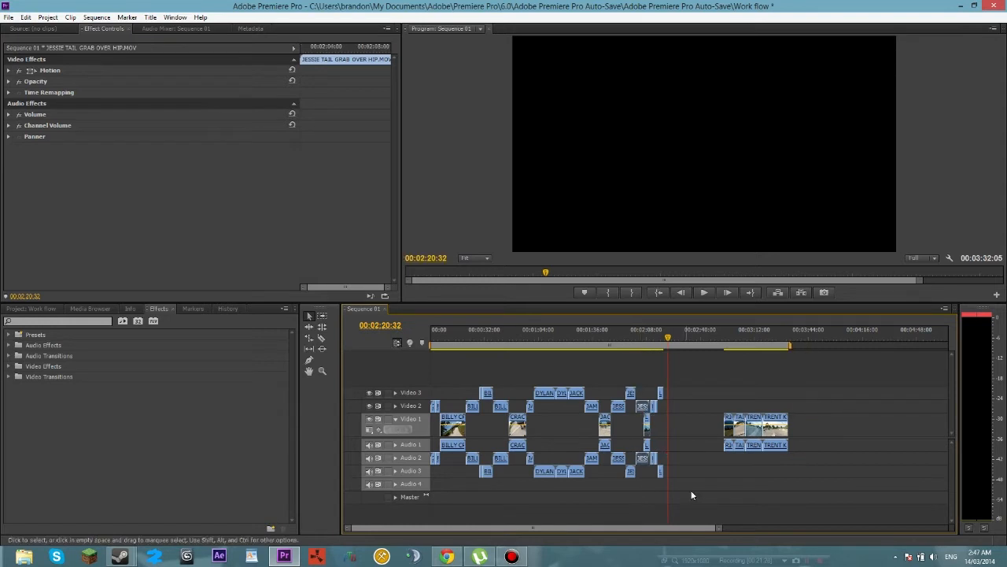
Shift the four biggerflip clips together so that the first one starts right where the tail grab over hip clip ends.
{"action": "left_click", "coordinate": [647, 425]}
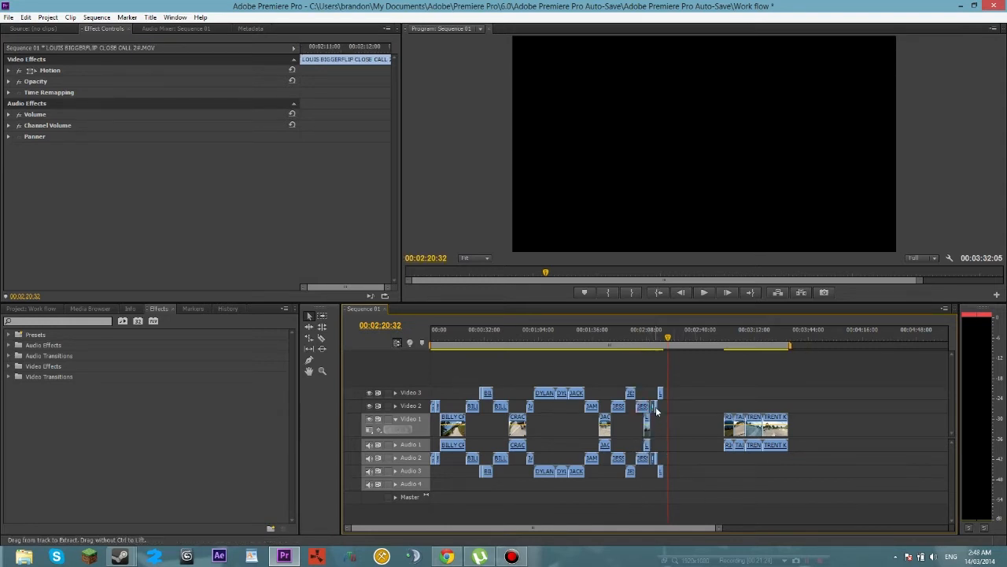
{"action": "left_click", "coordinate": [649, 423]}
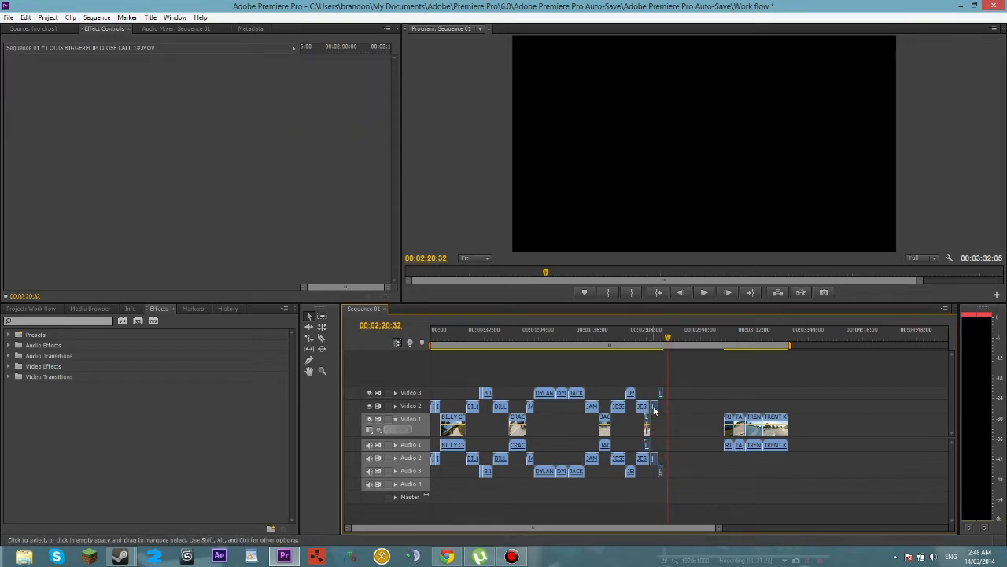
{"action": "left_click_drag", "start_coordinate": [653, 407], "coordinate": [677, 456]}
{"action": "key", "text": "equal"}
{"action": "key", "text": "equal"}
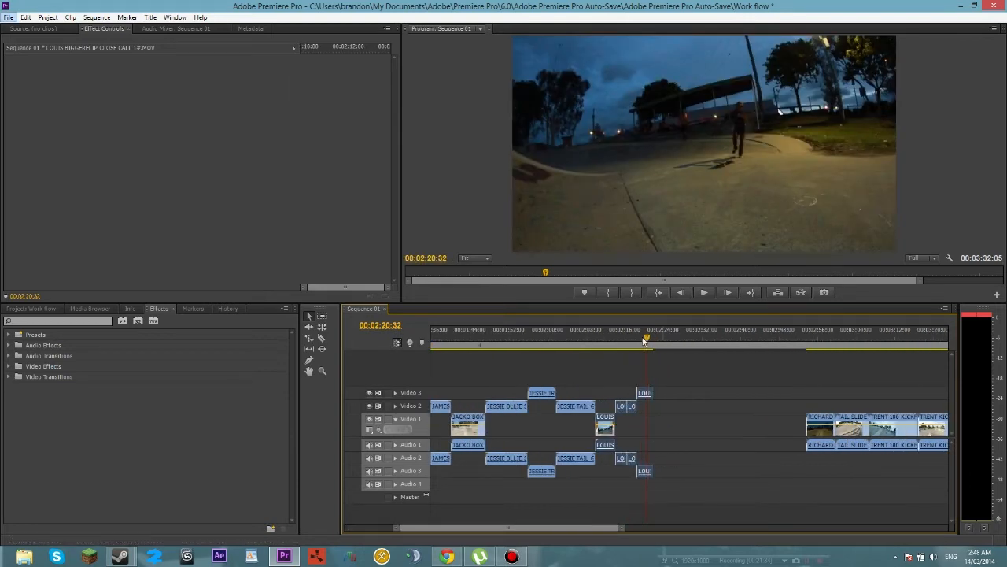
Play the sequence from 00:01:52:55 to check the cuts leading into the tail grab over hip clip.
{"action": "left_click_drag", "start_coordinate": [645, 339], "coordinate": [513, 345]}
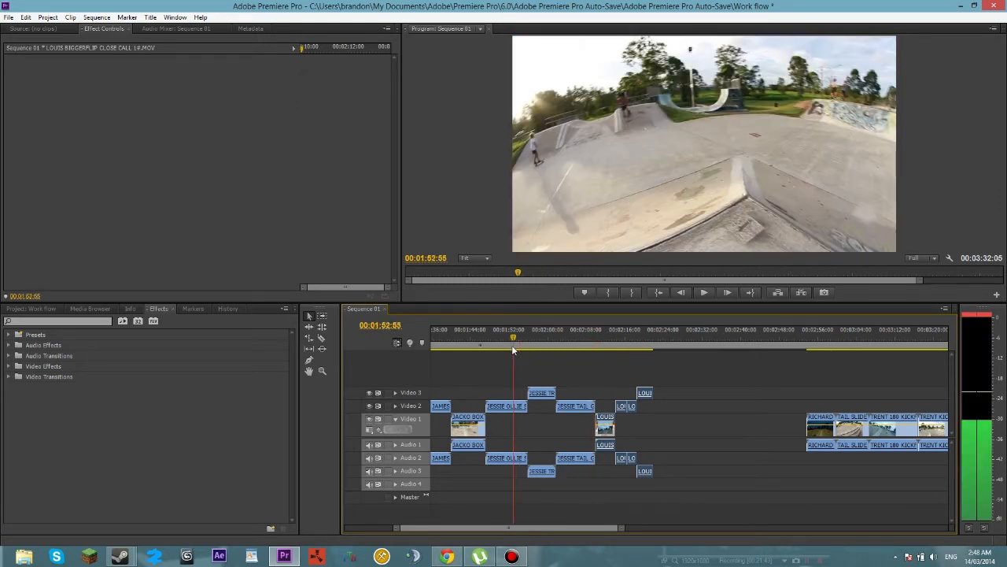
{"action": "left_click", "coordinate": [705, 293]}
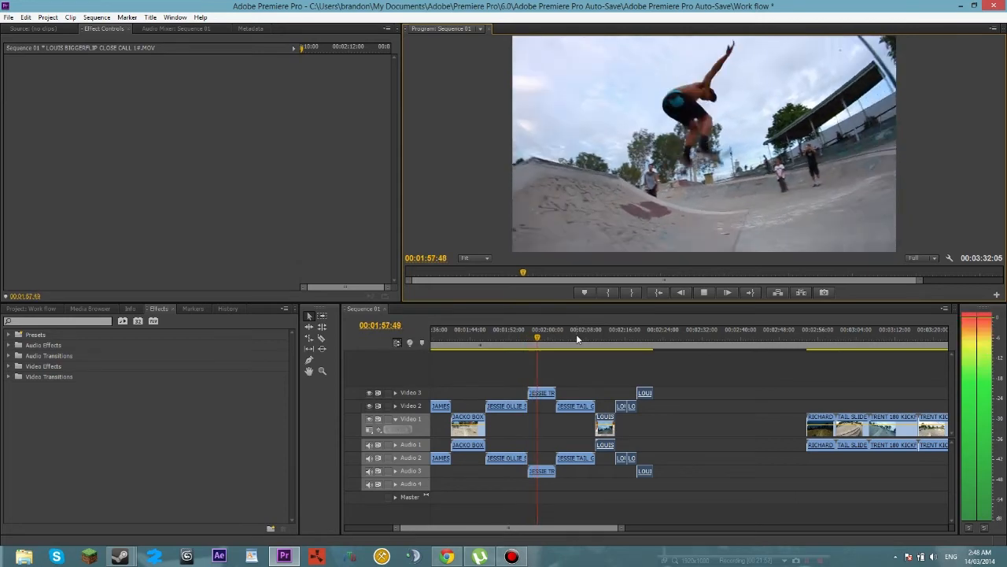
{"action": "left_click", "coordinate": [704, 292]}
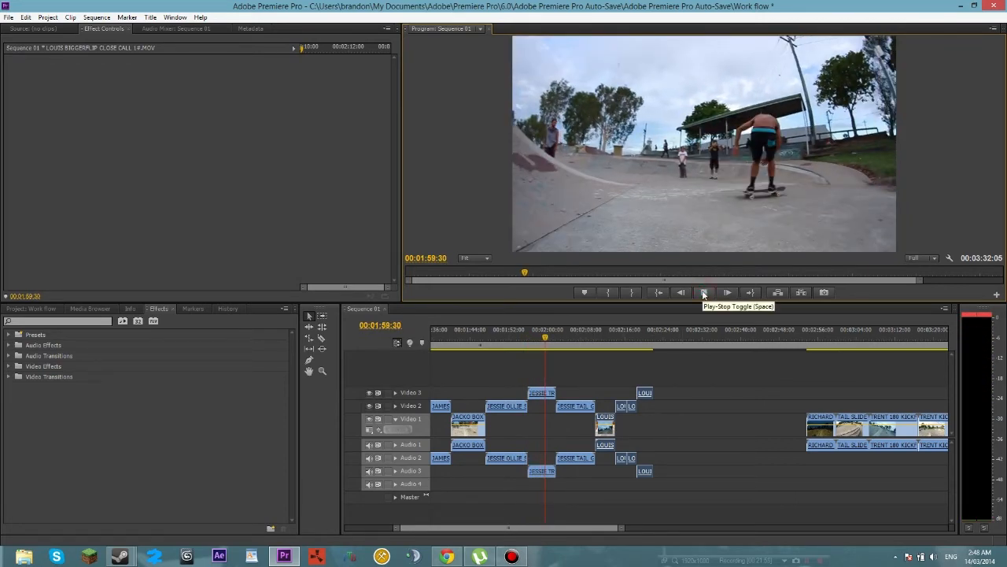
{"action": "left_click", "coordinate": [705, 292]}
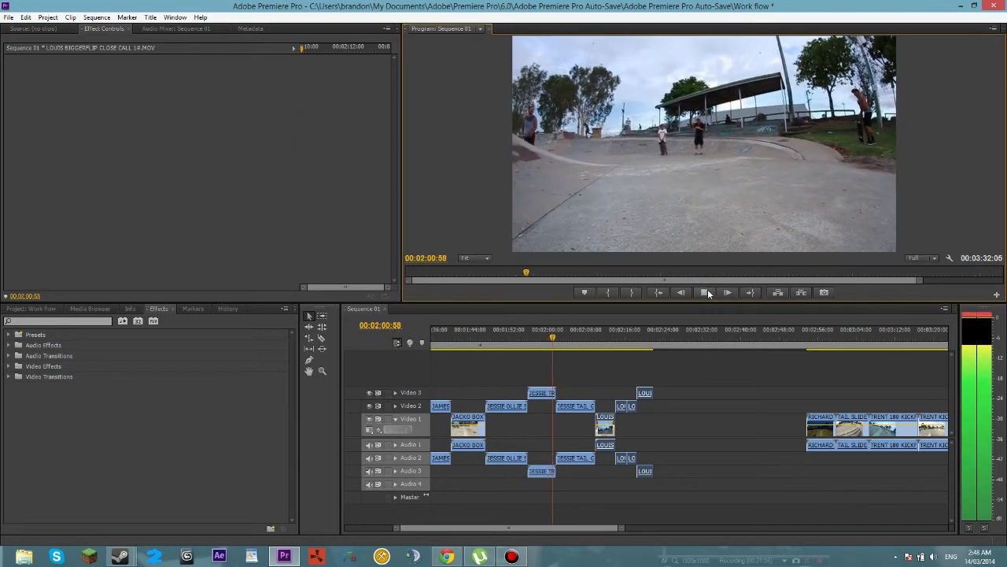
{"action": "left_click", "coordinate": [706, 292]}
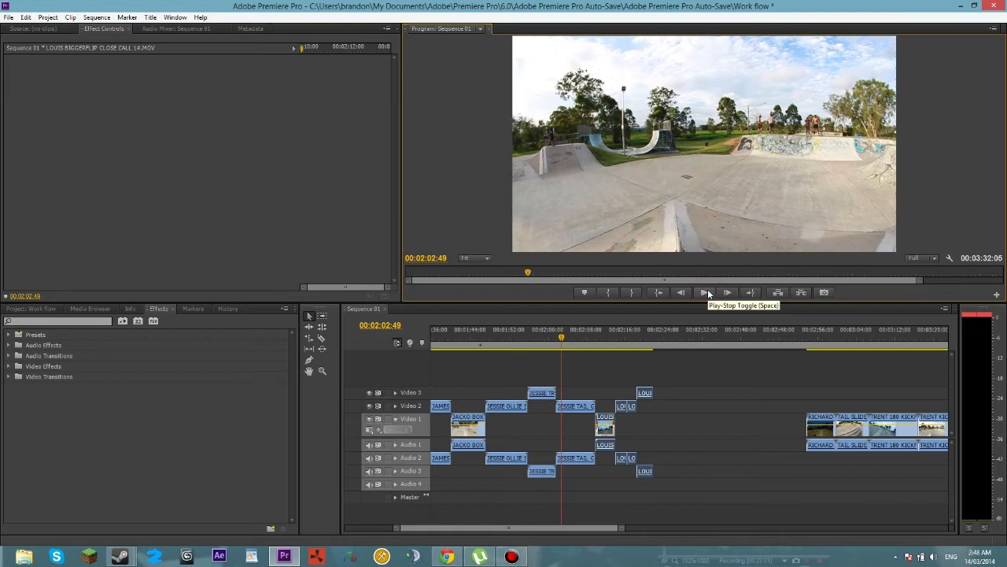
Play from within the tail grab over hip clip through the four biggerflip clips, checking each transition, and return to the fourth clip.
{"action": "left_click", "coordinate": [577, 338]}
{"action": "left_click", "coordinate": [702, 292]}
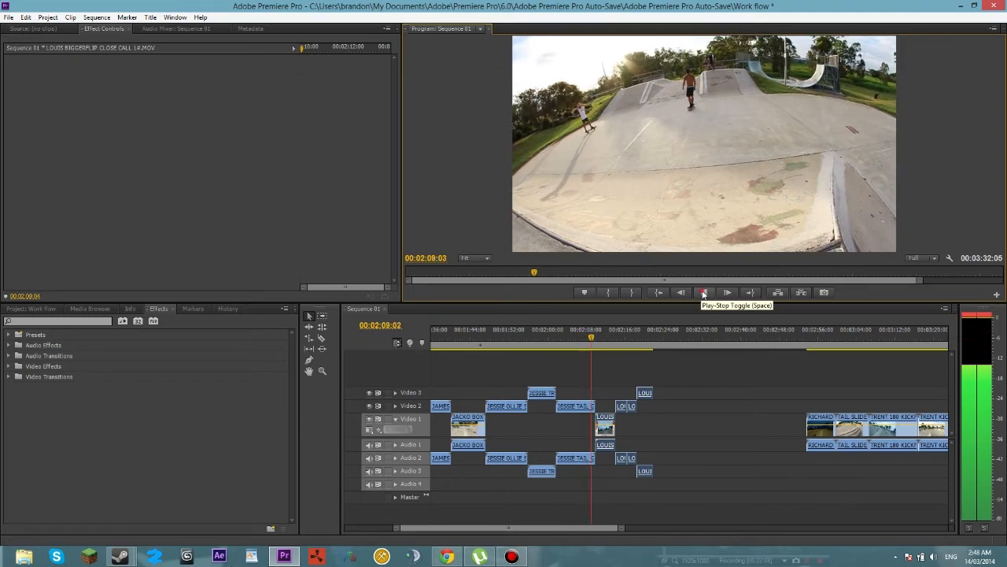
{"action": "left_click", "coordinate": [704, 293]}
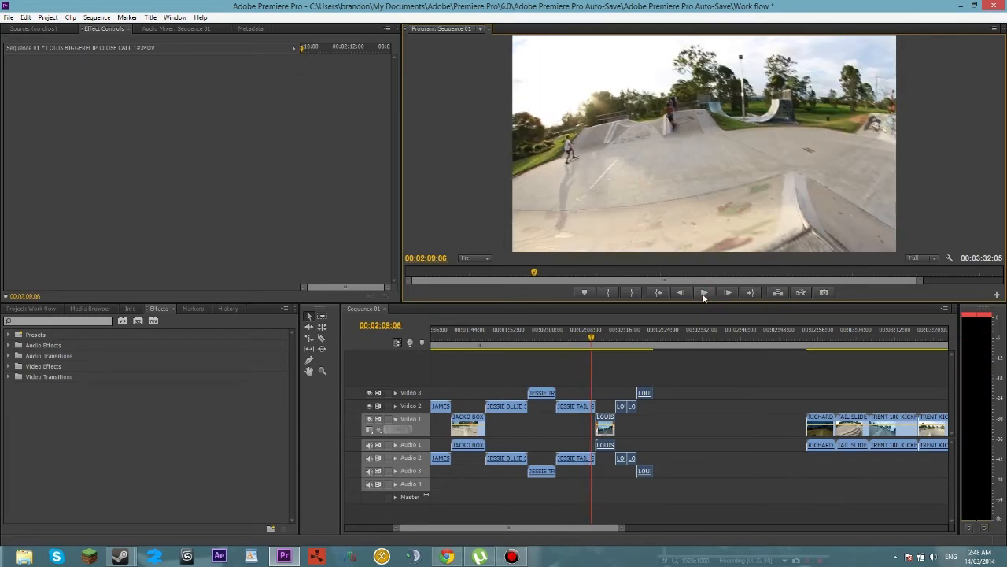
{"action": "left_click", "coordinate": [704, 293]}
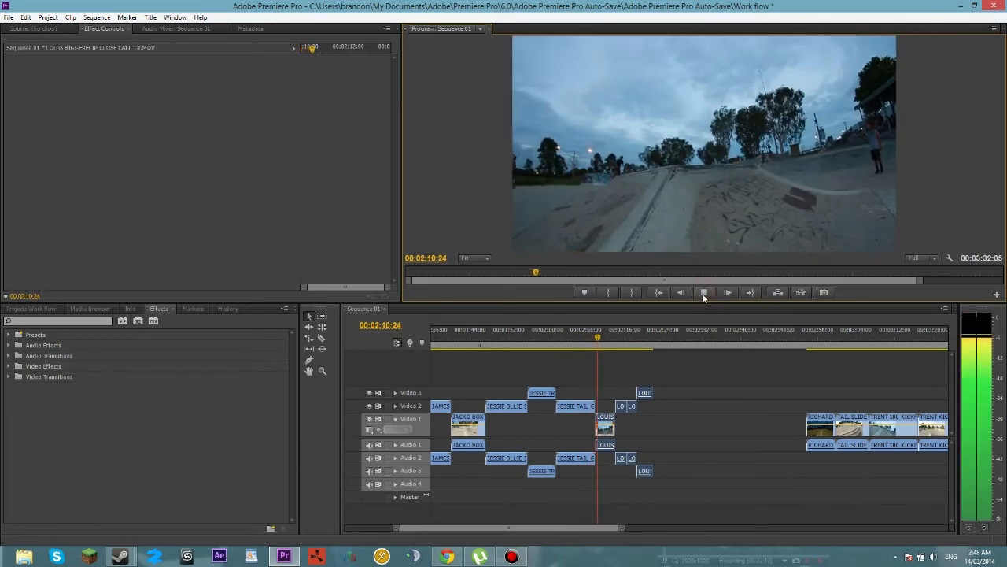
{"action": "left_click", "coordinate": [704, 293]}
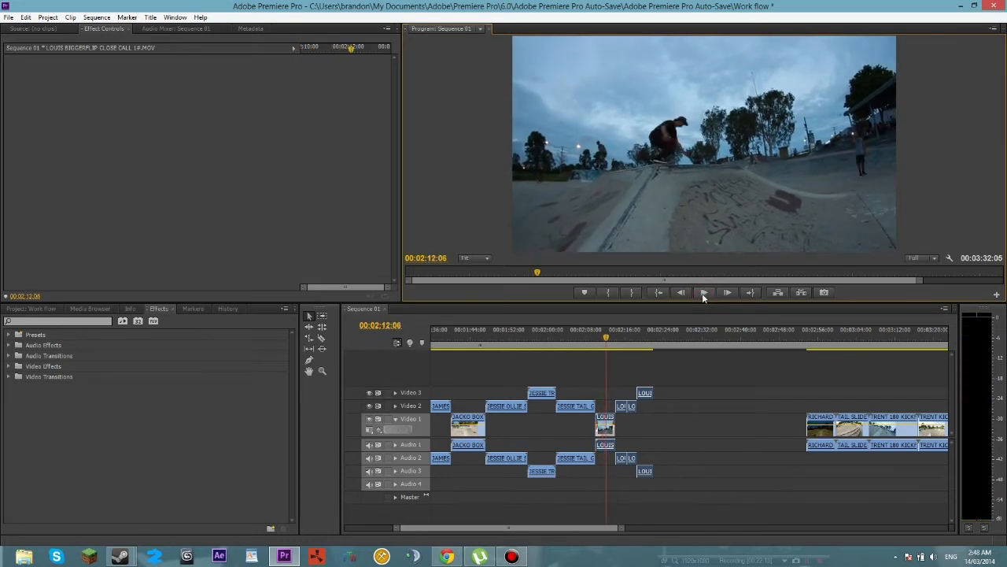
{"action": "left_click", "coordinate": [703, 293]}
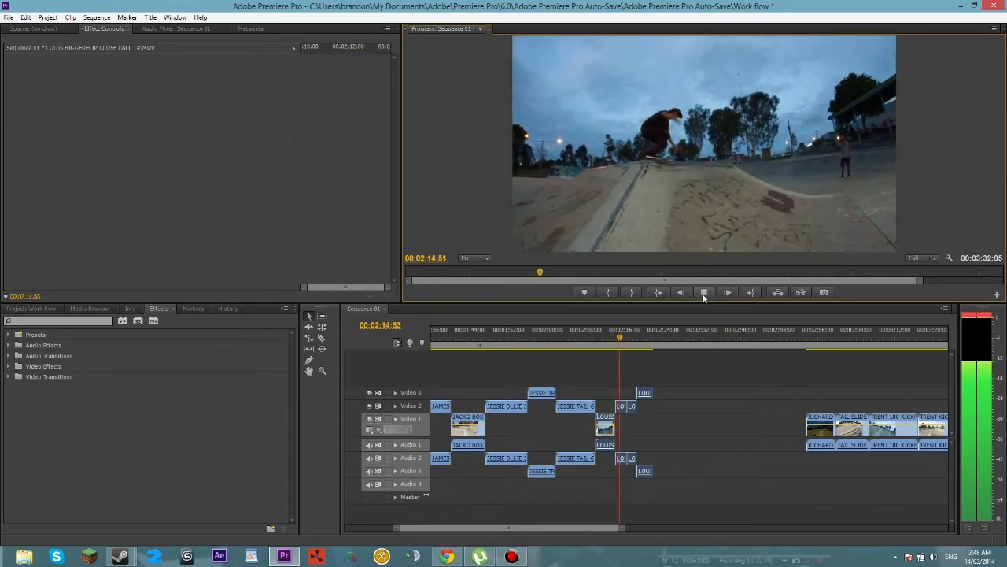
{"action": "left_click", "coordinate": [704, 293]}
{"action": "left_click", "coordinate": [704, 293]}
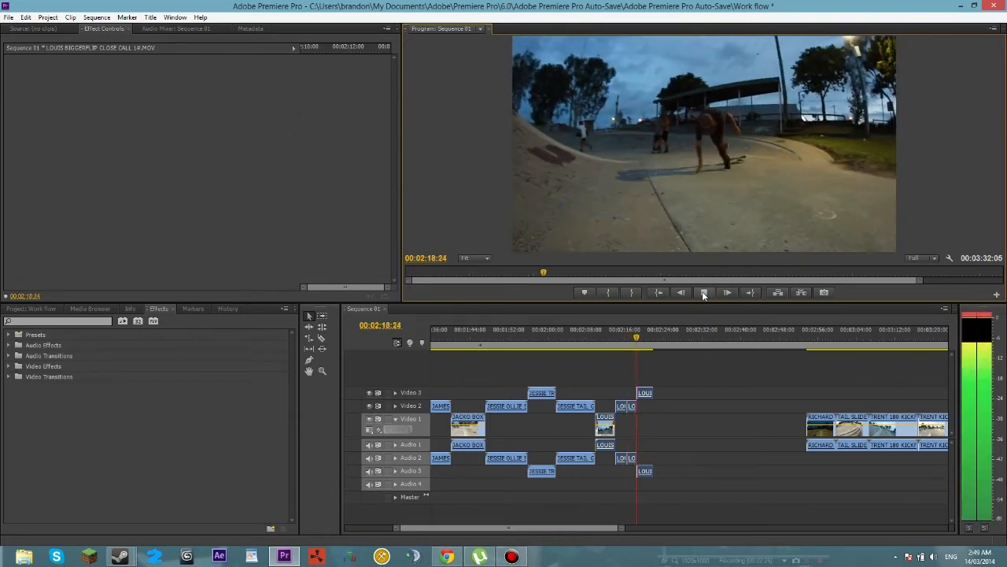
{"action": "left_click", "coordinate": [703, 293]}
{"action": "left_click", "coordinate": [703, 292]}
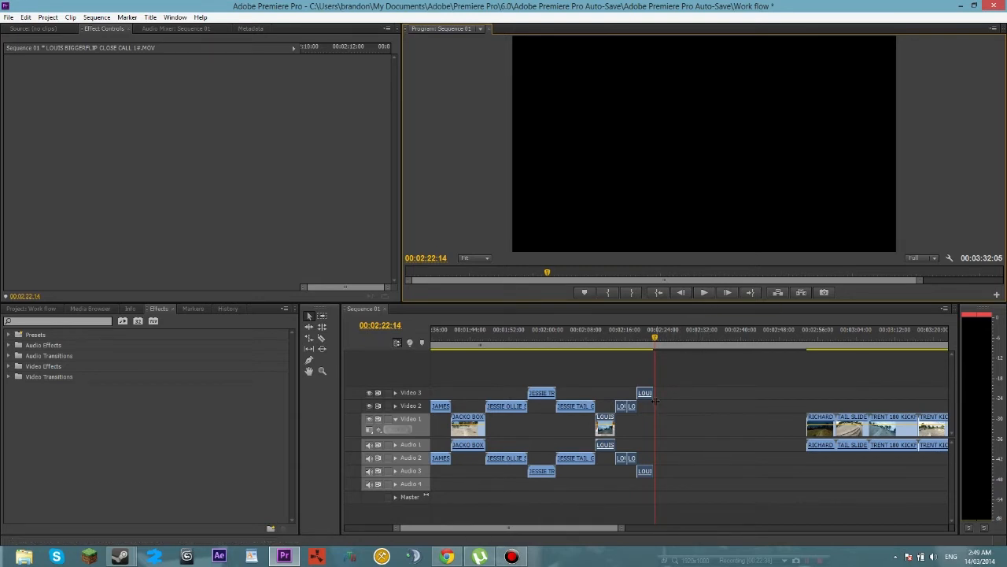
{"action": "left_click", "coordinate": [652, 340]}
{"action": "left_click_drag", "start_coordinate": [652, 340], "coordinate": [646, 340]}
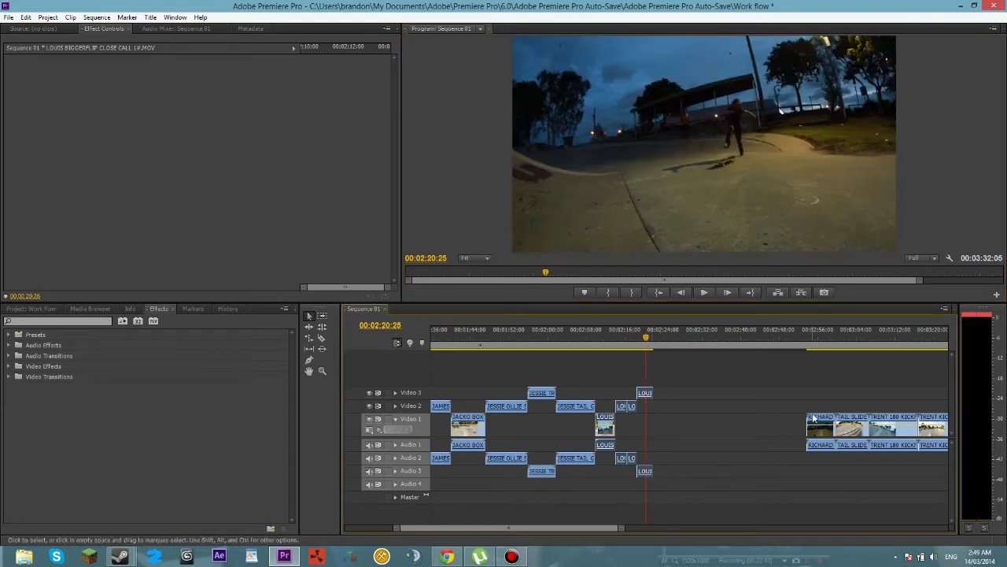
Place the smashed in the face by the board clip on Video 3 and Audio 3 directly after the fourth biggerflip clip.
{"action": "left_click_drag", "start_coordinate": [815, 421], "coordinate": [668, 402]}
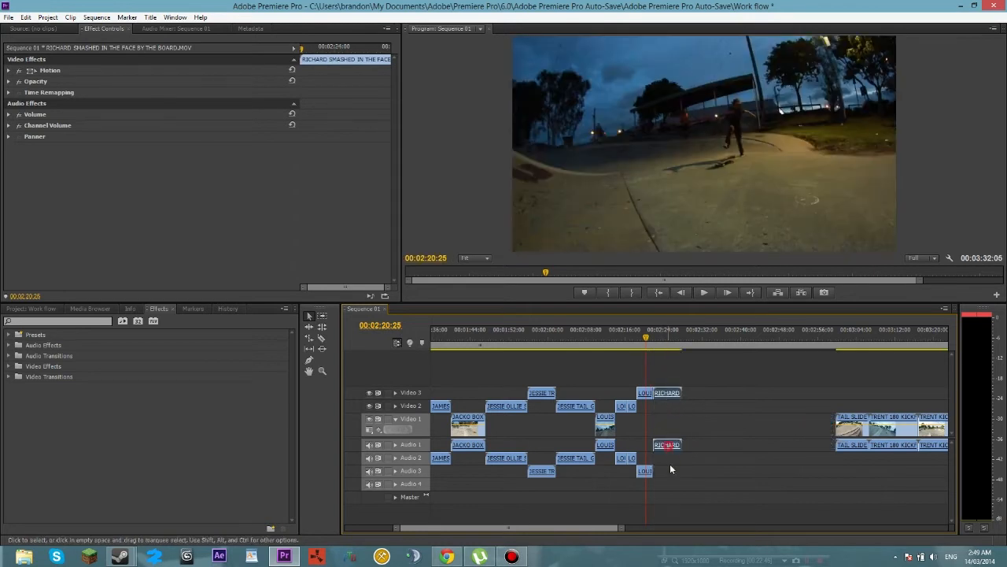
{"action": "left_click_drag", "start_coordinate": [667, 445], "coordinate": [670, 471]}
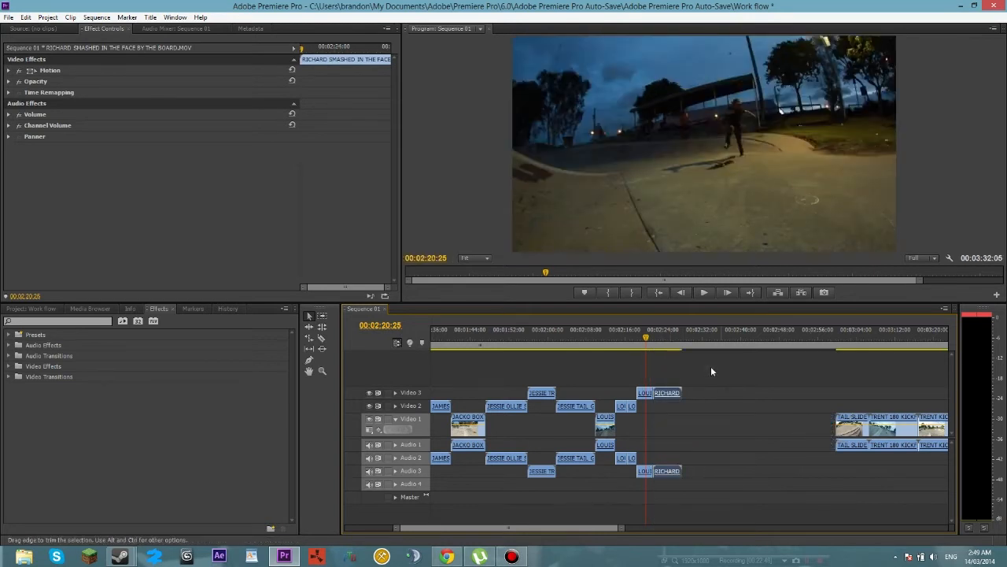
{"action": "left_click_drag", "start_coordinate": [647, 340], "coordinate": [672, 355]}
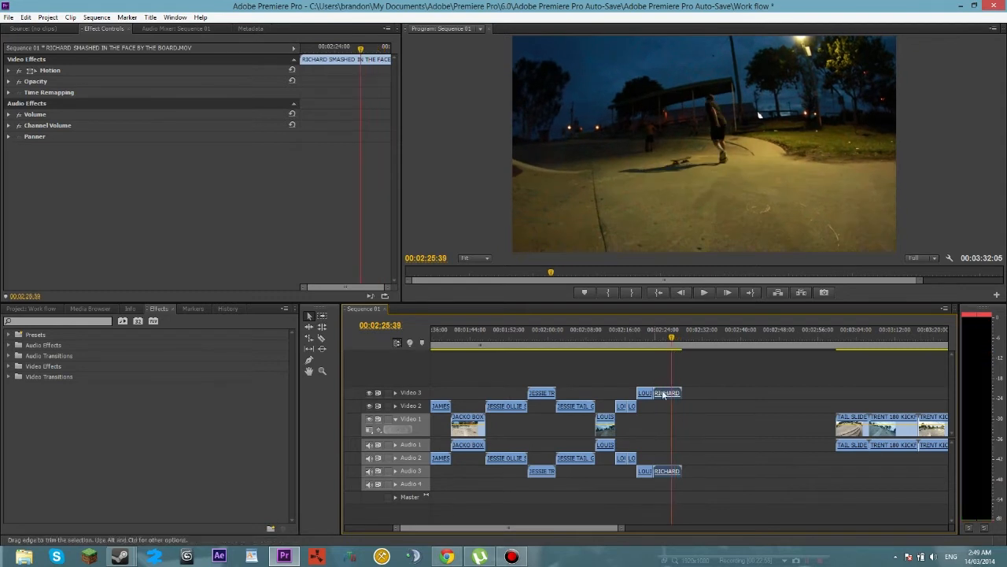
Move the smashed in the face clip later onto Video 1 and place the tail slide clip on Video 2 between it and the fourth biggerflip clip.
{"action": "left_click_drag", "start_coordinate": [667, 392], "coordinate": [698, 426]}
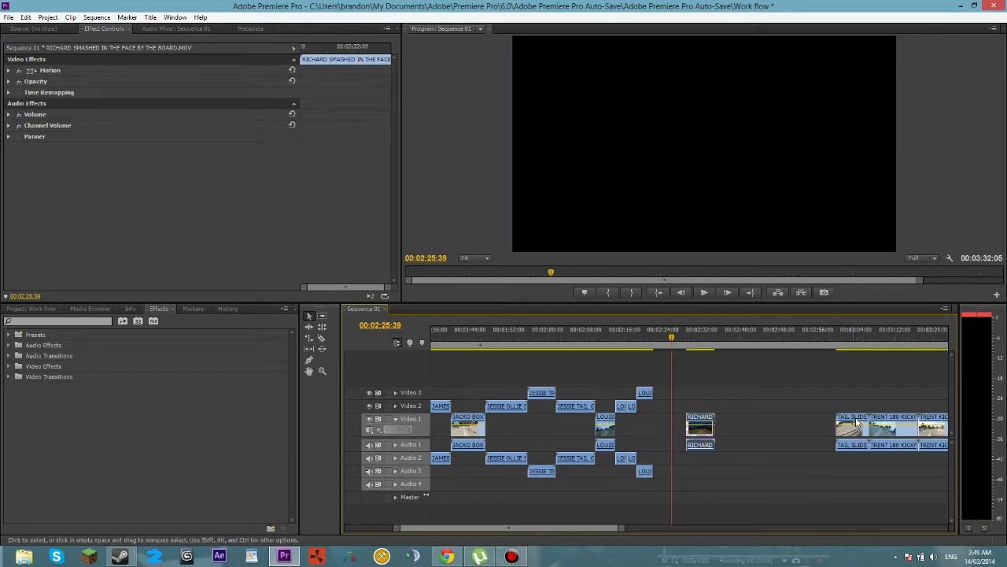
{"action": "left_click_drag", "start_coordinate": [857, 413], "coordinate": [815, 417]}
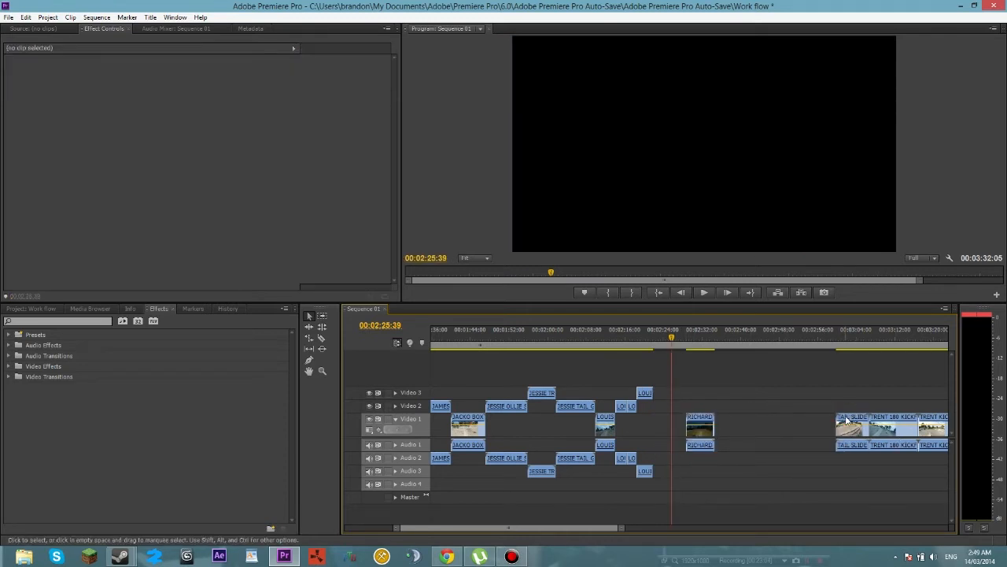
{"action": "left_click", "coordinate": [847, 343]}
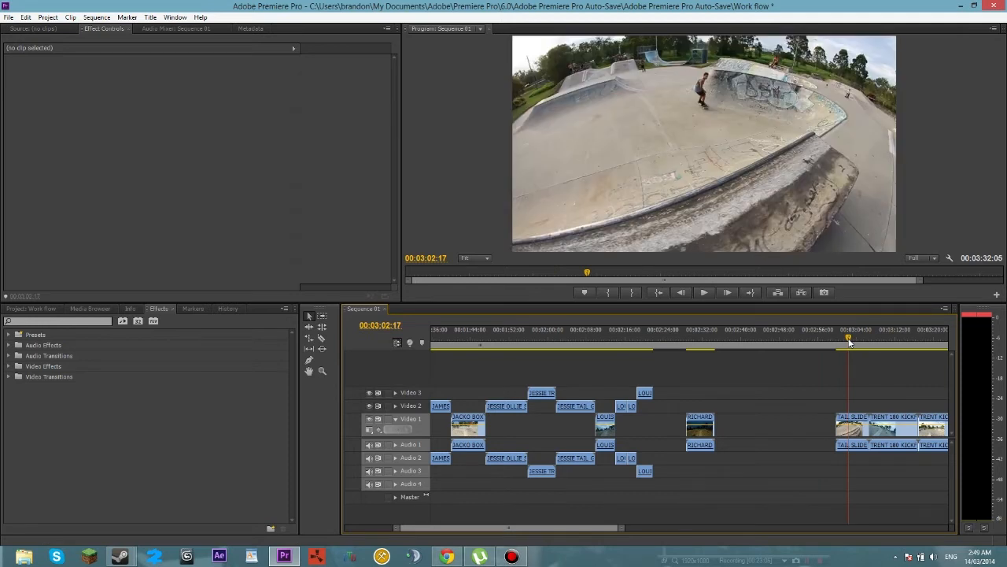
{"action": "left_click", "coordinate": [852, 342]}
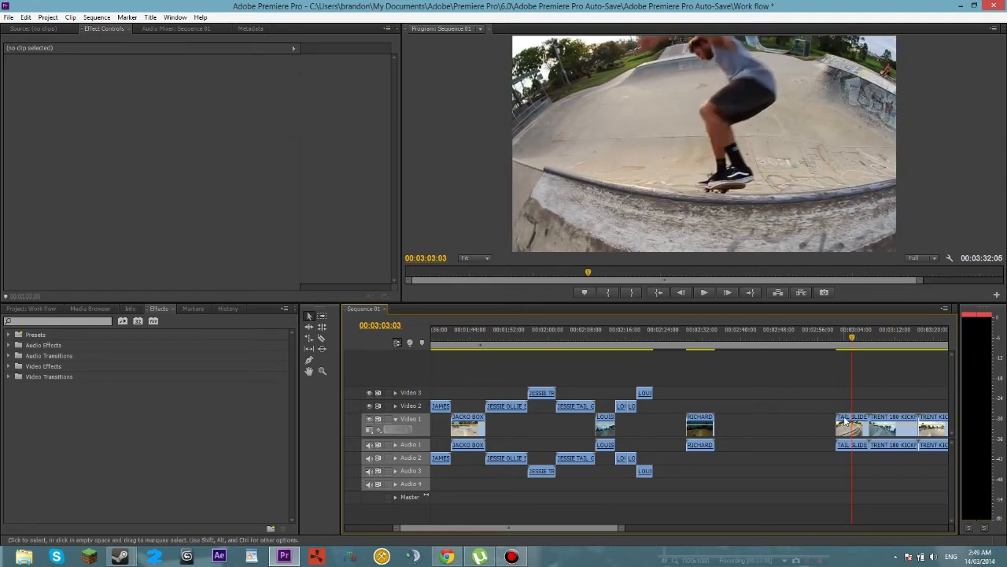
{"action": "left_click_drag", "start_coordinate": [851, 425], "coordinate": [669, 408]}
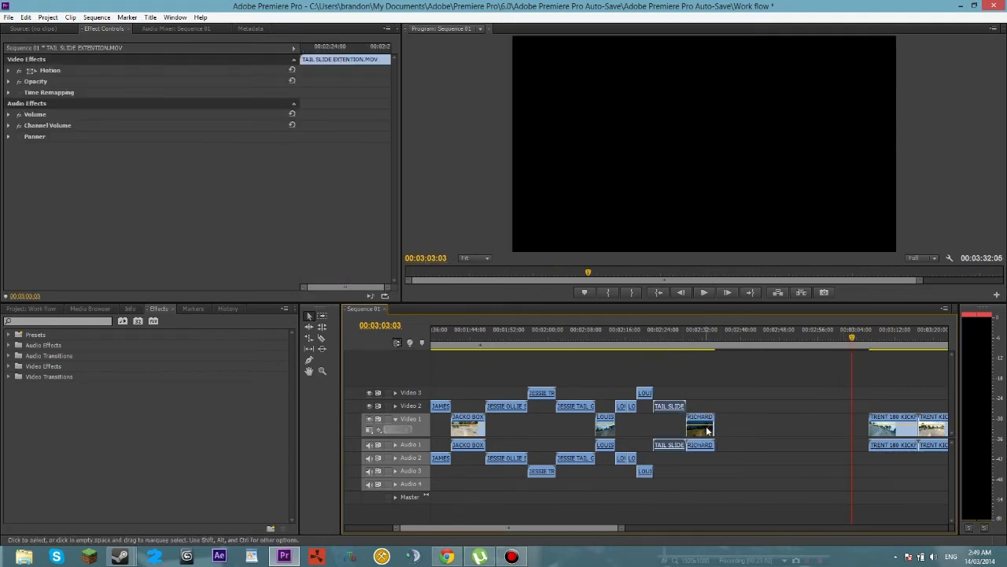
Move the tail slide clip's audio to Audio 2 and set the playhead to 00:02:15:13.
{"action": "left_click_drag", "start_coordinate": [672, 446], "coordinate": [671, 459]}
{"action": "left_click", "coordinate": [698, 424]}
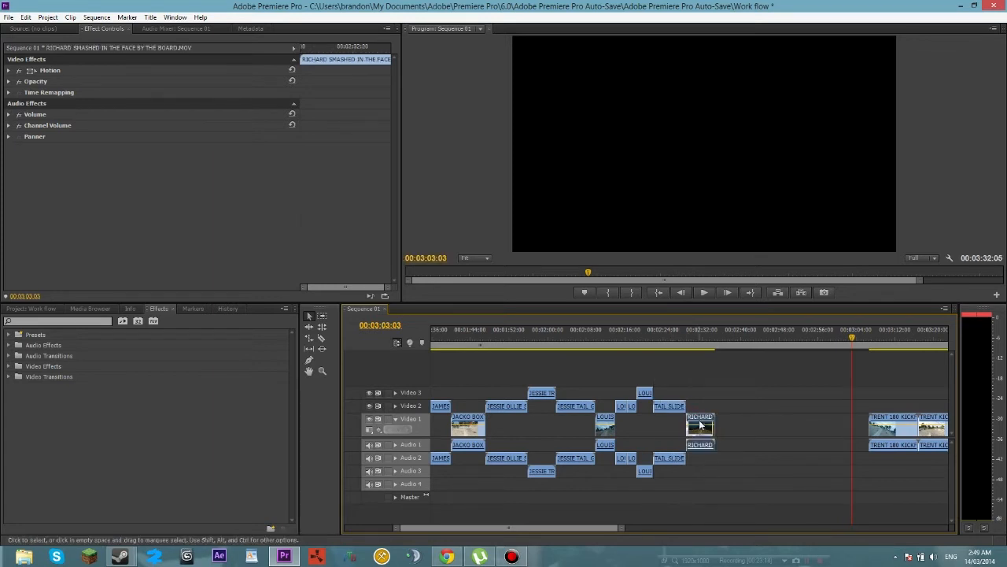
{"action": "scroll", "coordinate": [561, 529], "scroll_direction": "down", "scroll_amount": 3}
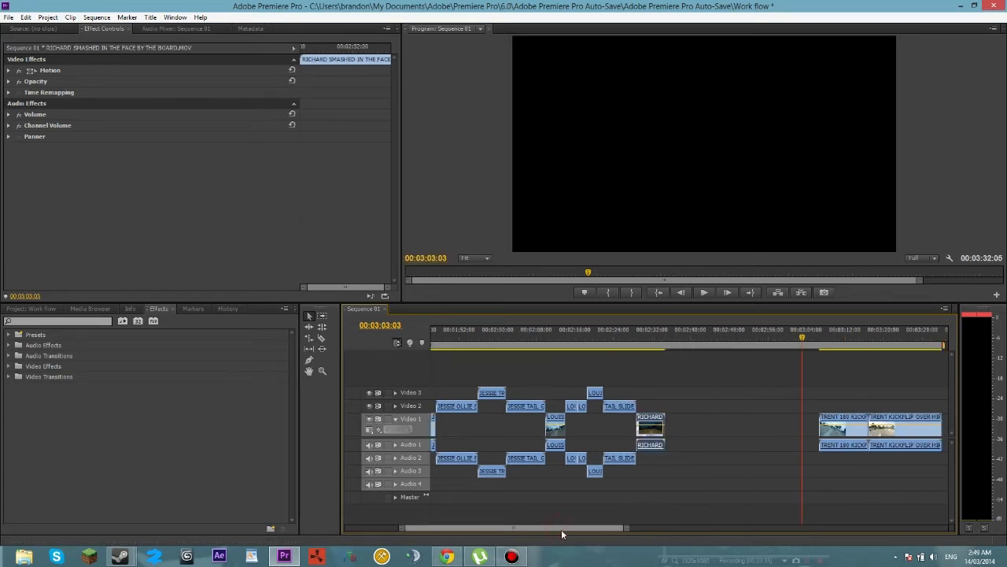
{"action": "left_click", "coordinate": [557, 333]}
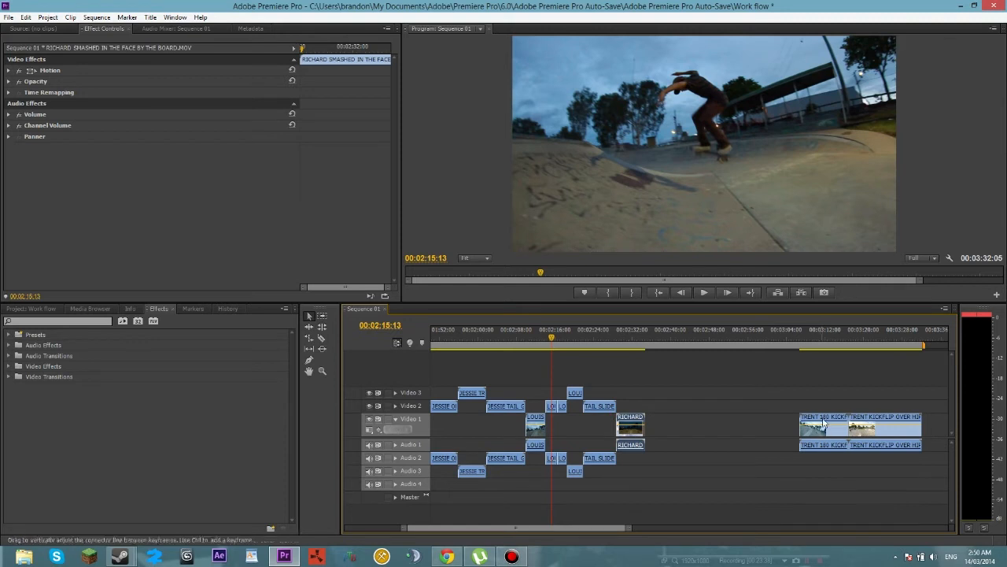
Move the 180 kickflip off box end and kickflip over hip clips earlier, back to back on Video 3 and Audio 3.
{"action": "left_click_drag", "start_coordinate": [819, 429], "coordinate": [708, 394]}
{"action": "left_click_drag", "start_coordinate": [700, 450], "coordinate": [708, 472]}
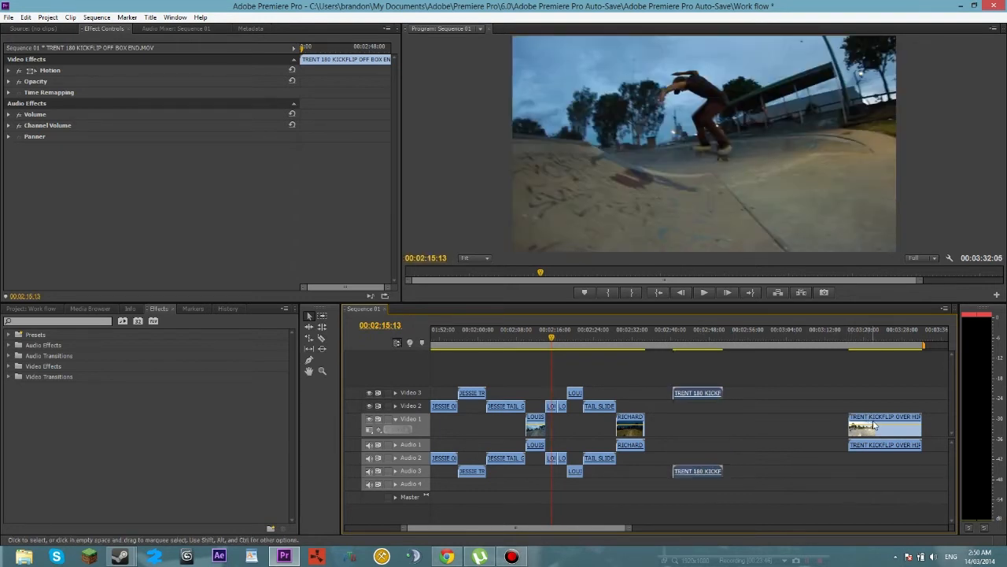
{"action": "left_click_drag", "start_coordinate": [875, 425], "coordinate": [756, 393]}
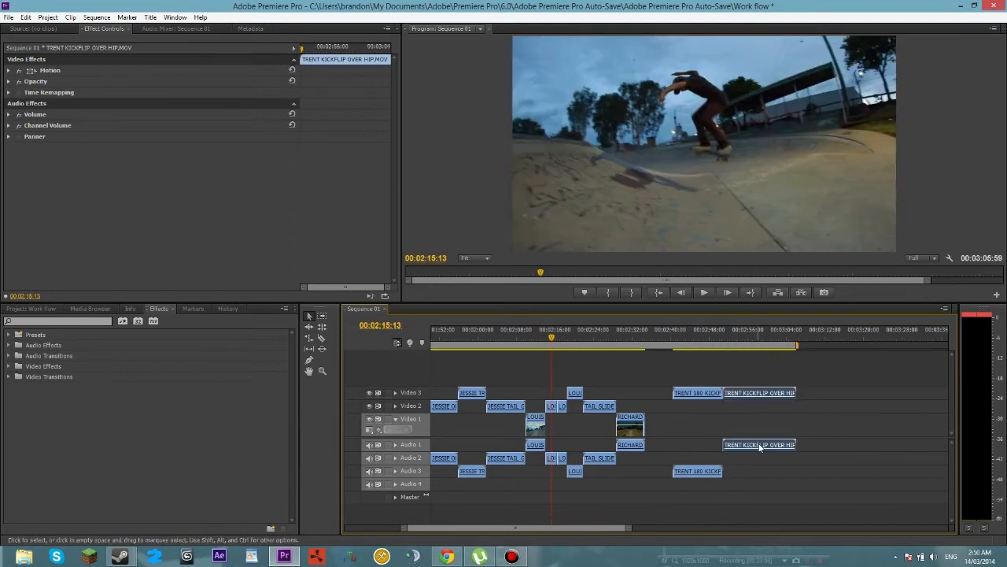
{"action": "left_click_drag", "start_coordinate": [761, 455], "coordinate": [762, 469]}
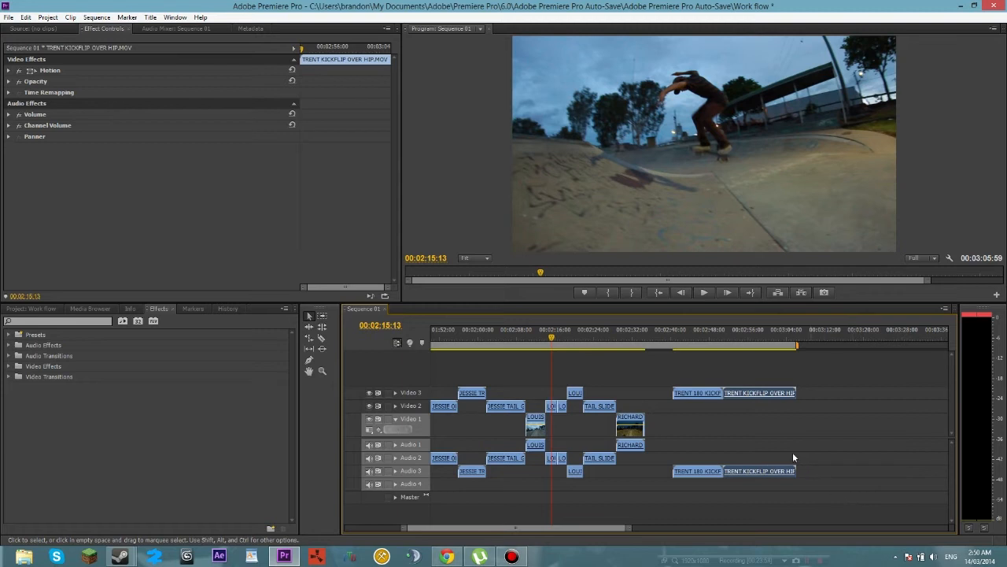
Place the 180 kickflip off box end clip directly after the fourth biggerflip clip, with the tail slide and smashed in the face clips following it.
{"action": "left_click_drag", "start_coordinate": [538, 529], "coordinate": [531, 528]}
{"action": "scroll", "coordinate": [566, 510], "scroll_direction": "down", "scroll_amount": 5}
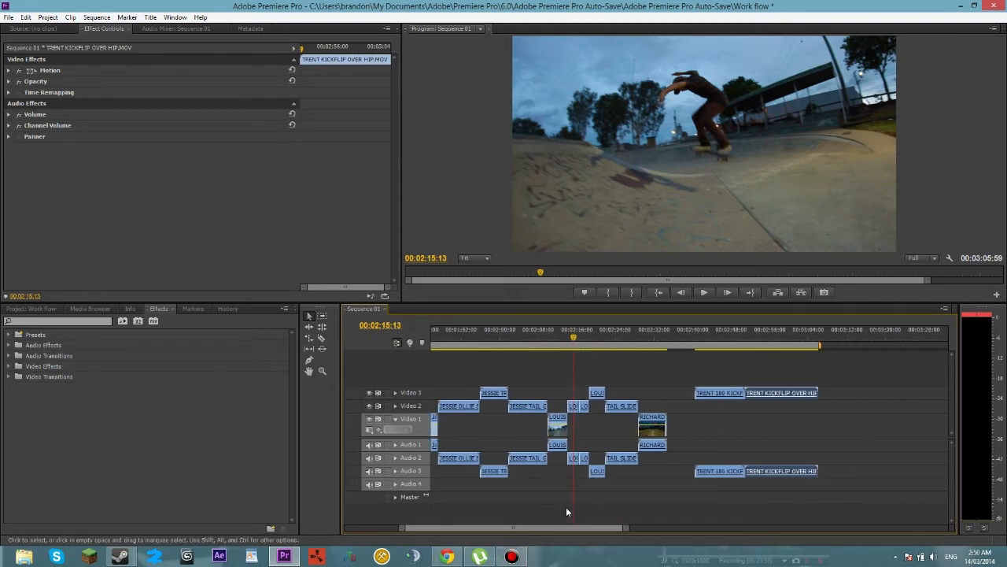
{"action": "scroll", "coordinate": [566, 507], "scroll_direction": "down", "scroll_amount": 4, "text": "alt"}
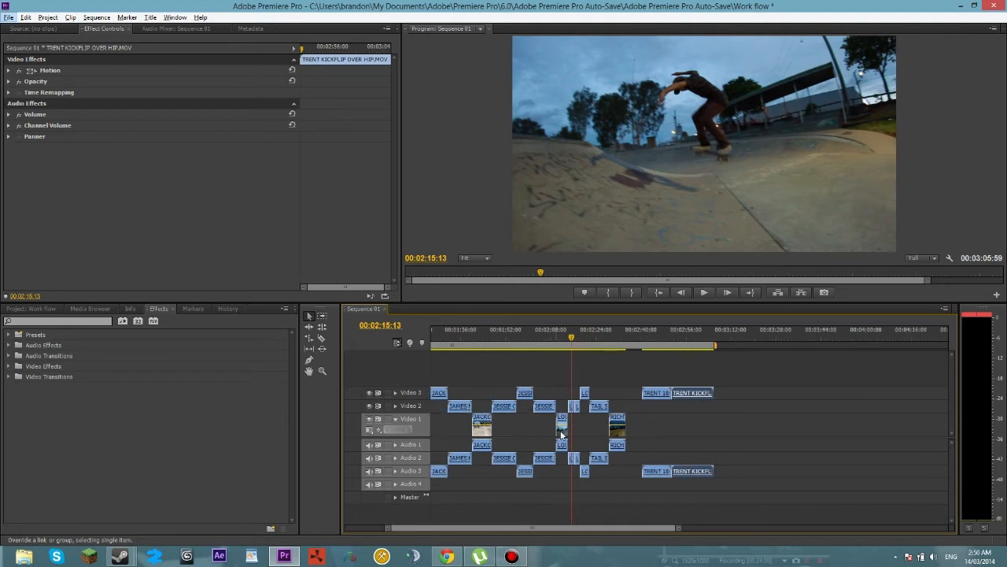
{"action": "left_click_drag", "start_coordinate": [541, 391], "coordinate": [792, 422]}
{"action": "left_click", "coordinate": [632, 472]}
{"action": "left_click_drag", "start_coordinate": [655, 394], "coordinate": [594, 398]}
{"action": "mouse_move", "coordinate": [813, 460]}
{"action": "left_mouse_down"}
{"action": "mouse_move", "coordinate": [755, 403]}
{"action": "mouse_move", "coordinate": [631, 413]}
{"action": "left_mouse_up"}
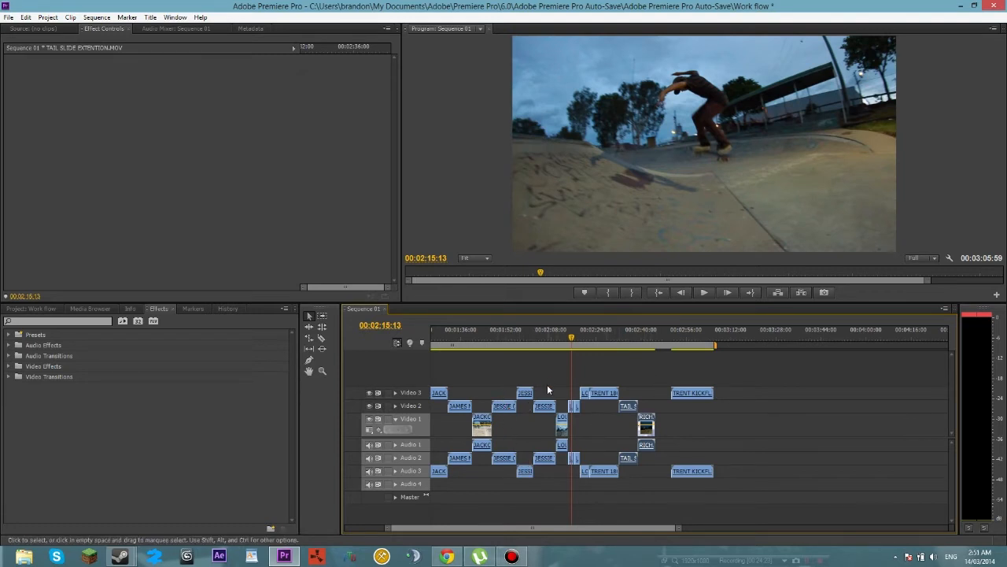
Insert the kickflip over hip clip on Video 3 between the treflip off box end and tail grab over hip clips, keeping the following clips back to back.
{"action": "left_click_drag", "start_coordinate": [542, 391], "coordinate": [578, 445]}
{"action": "left_click_drag", "start_coordinate": [543, 415], "coordinate": [773, 422]}
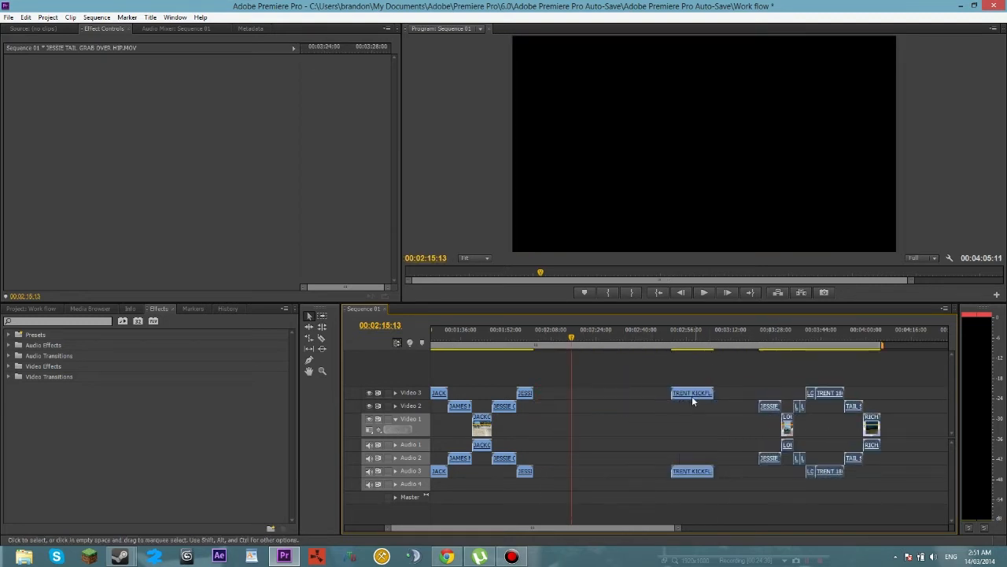
{"action": "left_click_drag", "start_coordinate": [691, 395], "coordinate": [555, 402]}
{"action": "left_click_drag", "start_coordinate": [764, 382], "coordinate": [874, 428]}
{"action": "left_click_drag", "start_coordinate": [768, 407], "coordinate": [596, 427]}
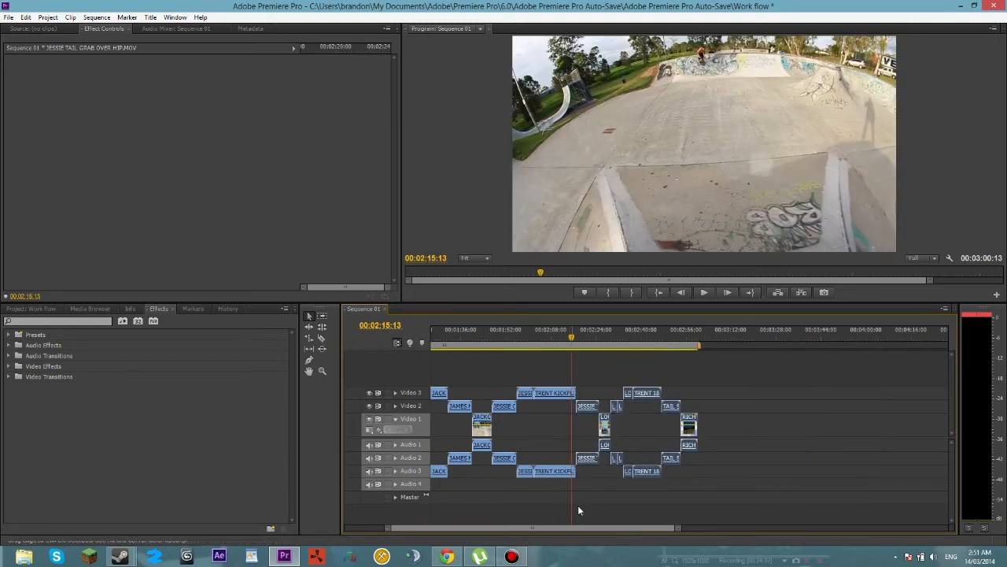
Look over the whole arranged sequence and scrub from the start to 00:00:16:39.
{"action": "left_click_drag", "start_coordinate": [592, 529], "coordinate": [486, 543]}
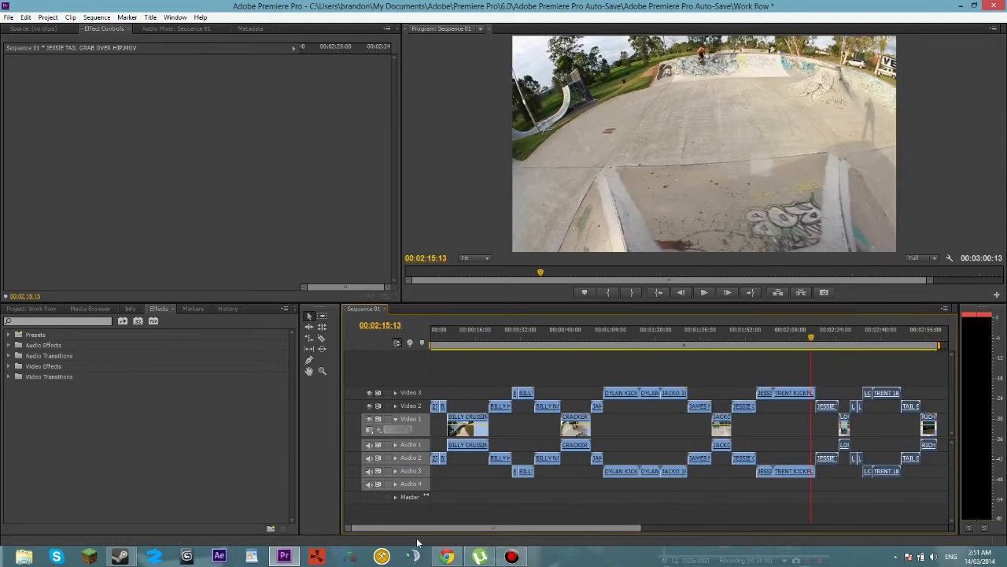
{"action": "key", "text": "minus"}
{"action": "scroll", "coordinate": [478, 462], "scroll_direction": "down", "scroll_amount": 1}
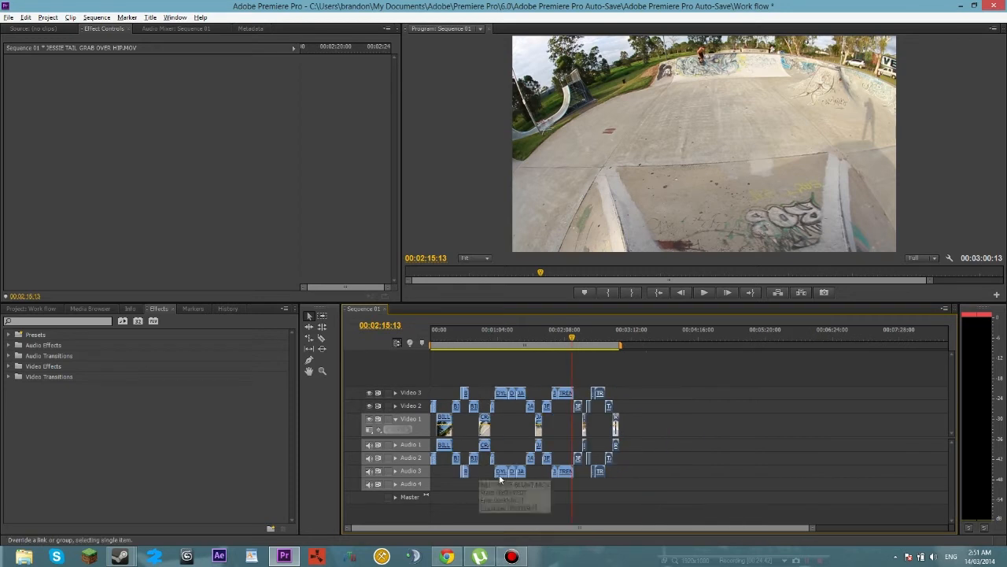
{"action": "mouse_move", "coordinate": [515, 559]}
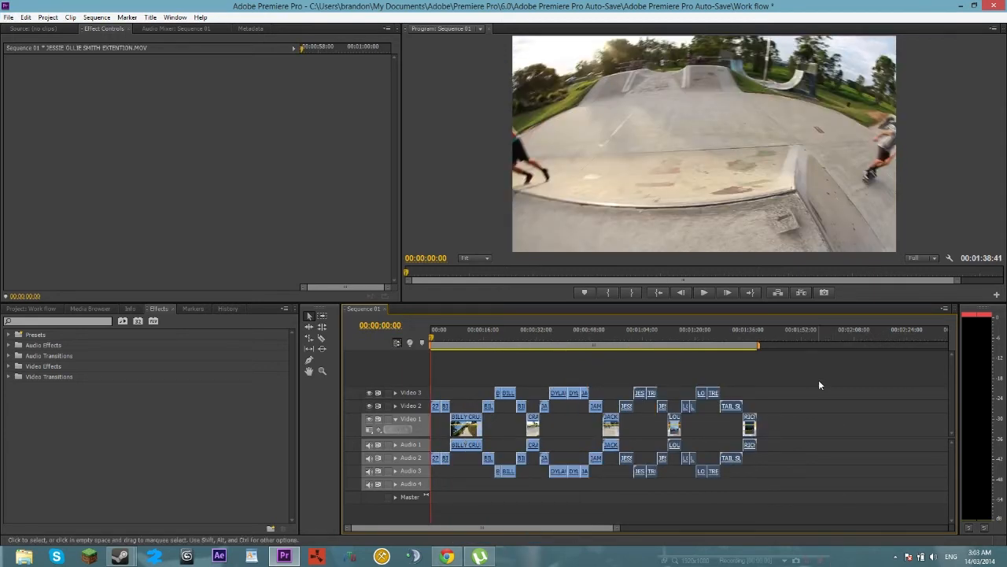
{"action": "left_click", "coordinate": [452, 337]}
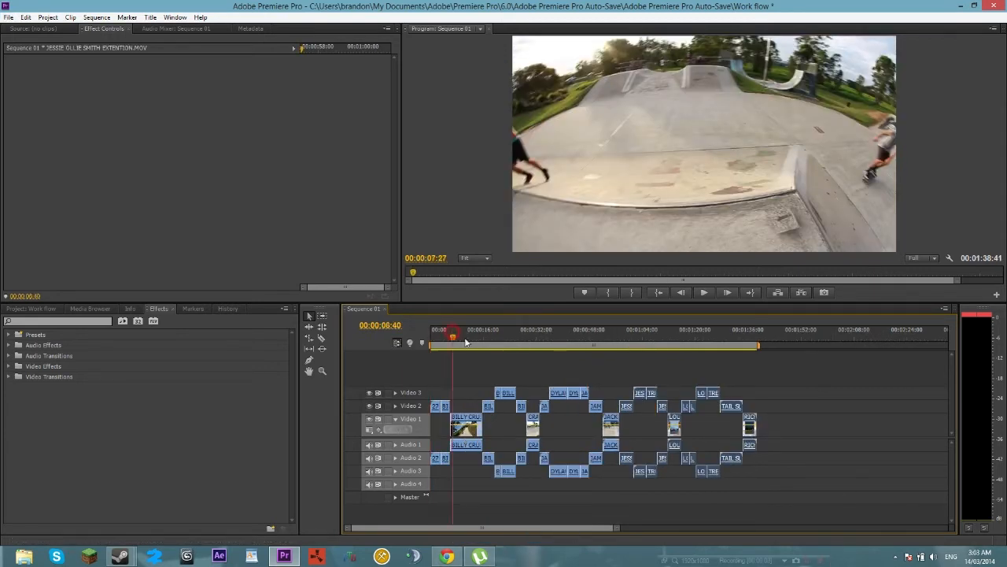
{"action": "left_click_drag", "start_coordinate": [466, 341], "coordinate": [486, 345]}
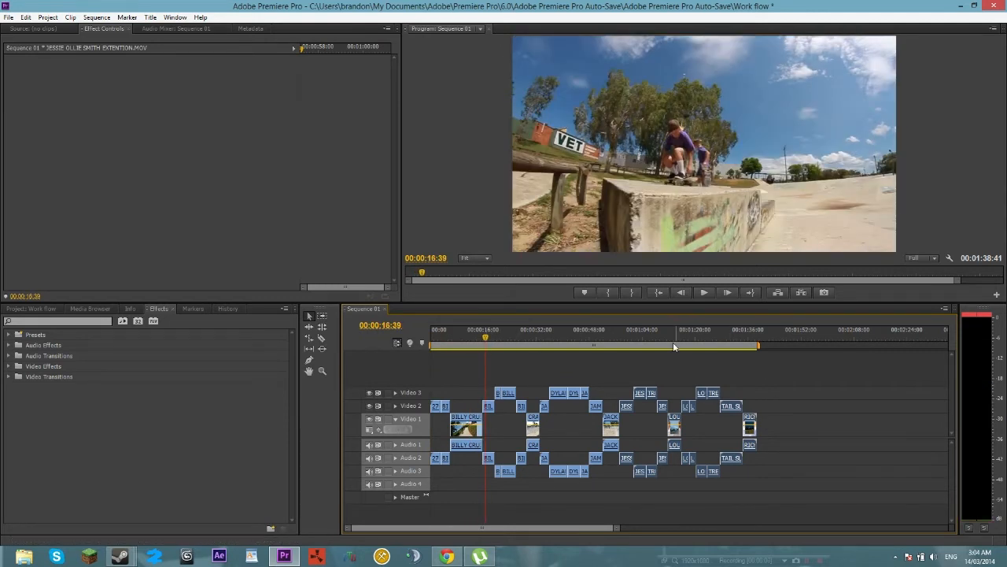
{"action": "left_click", "coordinate": [668, 367]}
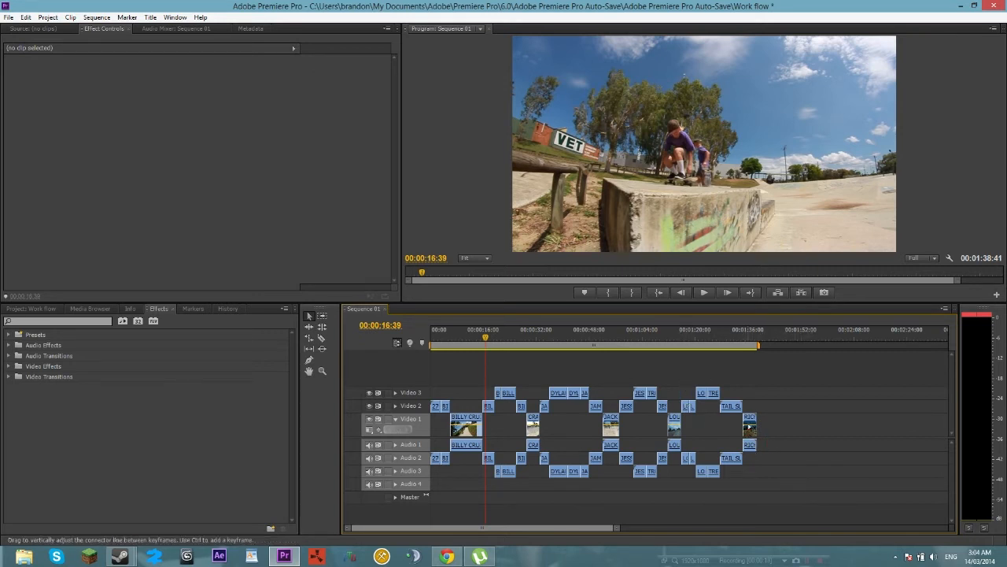
Move the tail slide and smashed in the face clips earlier and place the 180 kickflip clip on Video 3 directly after the tail slide.
{"action": "left_click_drag", "start_coordinate": [772, 456], "coordinate": [714, 410]}
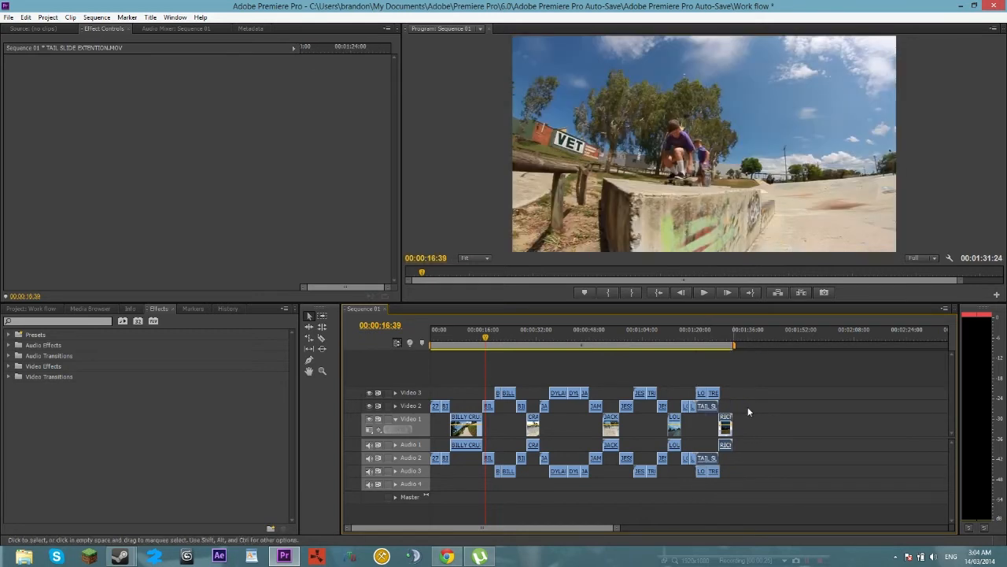
{"action": "left_click", "coordinate": [700, 392]}
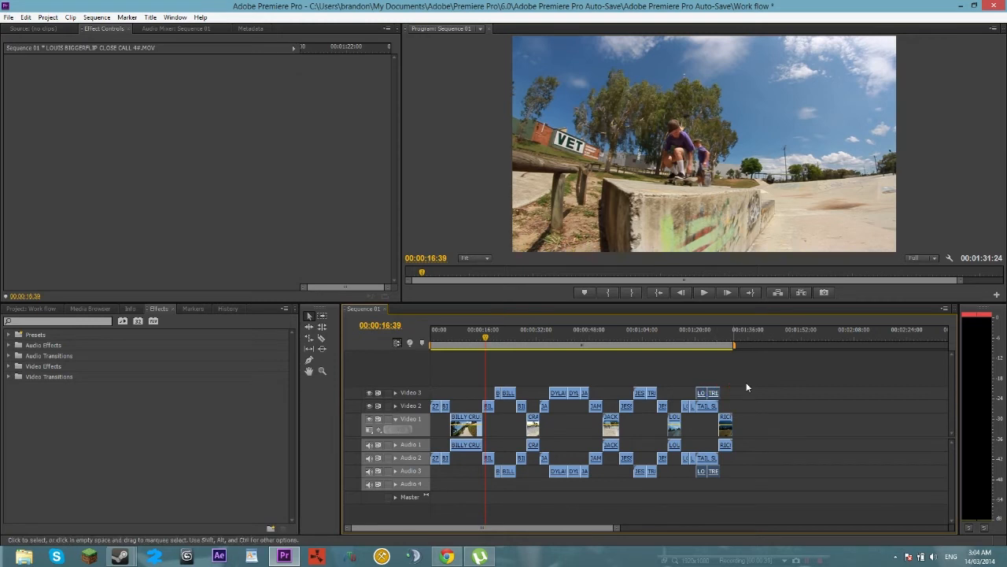
{"action": "left_click", "coordinate": [719, 377]}
{"action": "left_click_drag", "start_coordinate": [715, 380], "coordinate": [725, 400]}
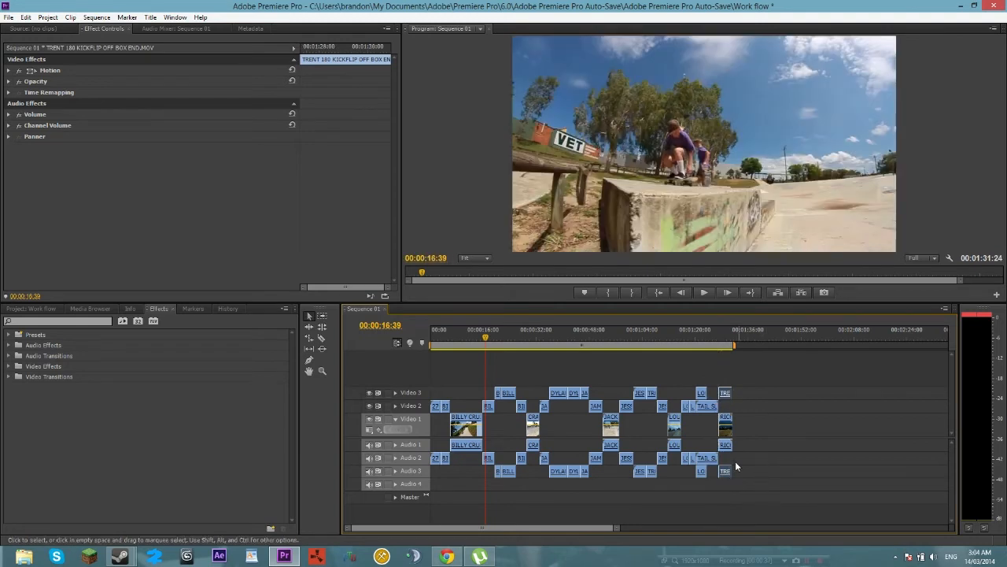
Place the smashed in the face clip directly after the first biggerflip clip on Video 1 and shift the remaining clips to follow it back to back.
{"action": "left_click_drag", "start_coordinate": [746, 456], "coordinate": [696, 426]}
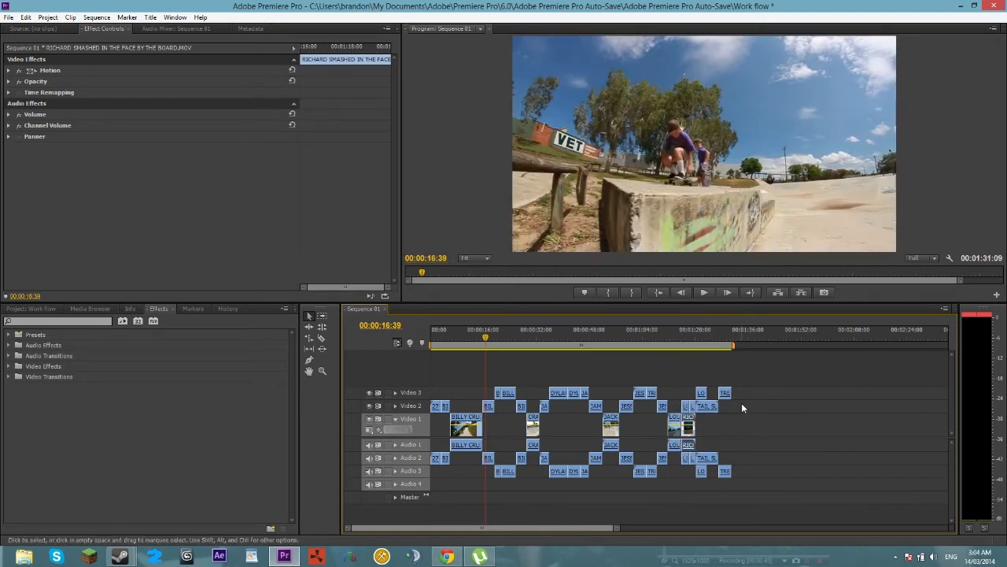
{"action": "left_click_drag", "start_coordinate": [713, 406], "coordinate": [741, 398]}
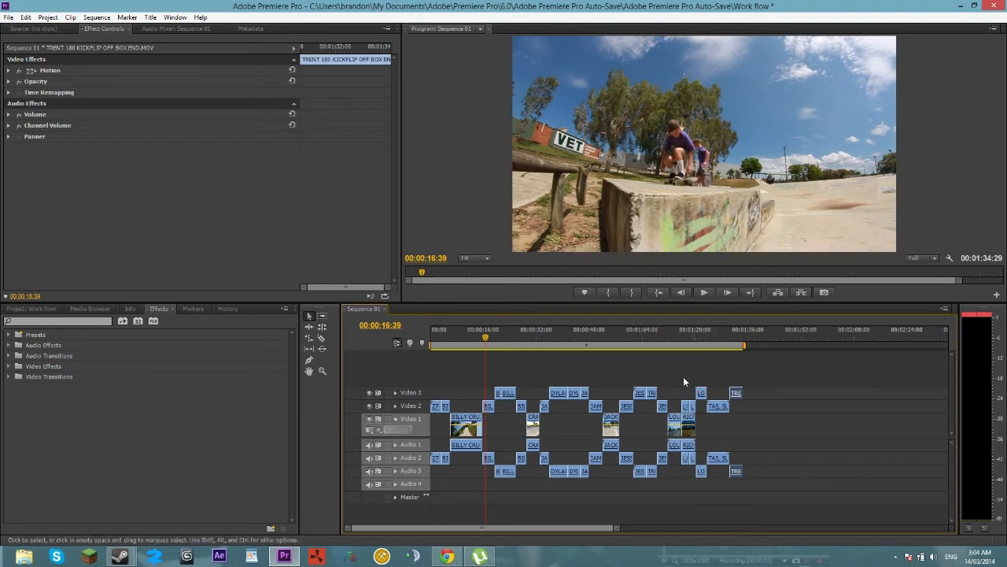
{"action": "left_click", "coordinate": [701, 393]}
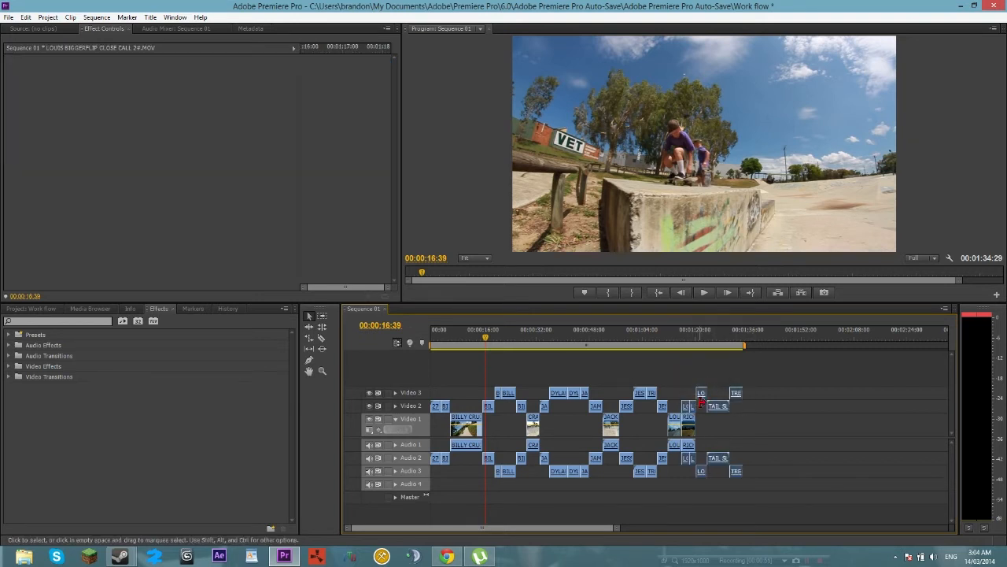
{"action": "mouse_move", "coordinate": [702, 392]}
{"action": "left_mouse_down"}
{"action": "mouse_move", "coordinate": [718, 397]}
{"action": "mouse_move", "coordinate": [700, 406]}
{"action": "left_mouse_up"}
{"action": "left_click", "coordinate": [810, 413]}
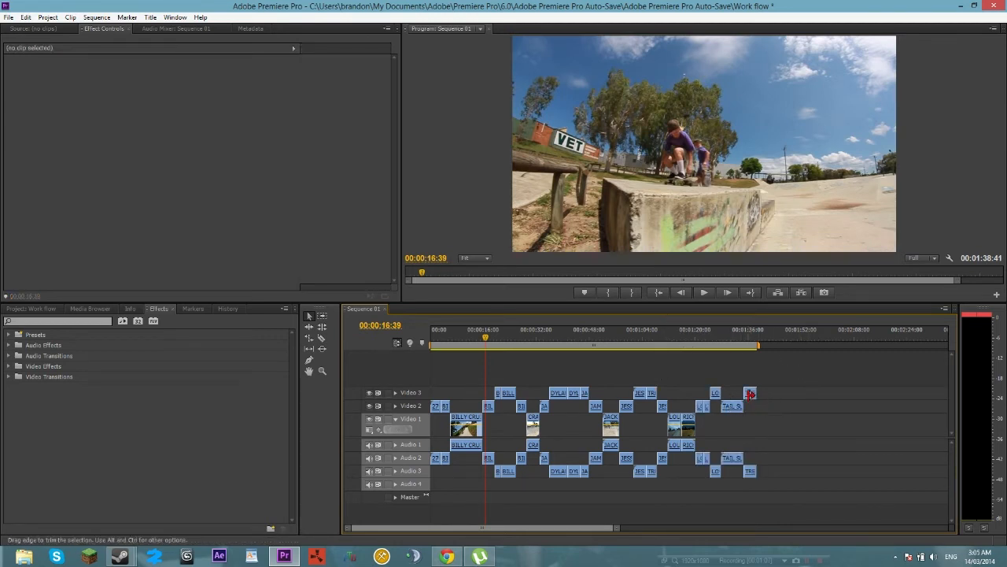
Check the rearranged ending by playing from 00:01:35:57 and again from 00:01:32:56 through the cut into the final 180 kickflip clip.
{"action": "left_click", "coordinate": [734, 334]}
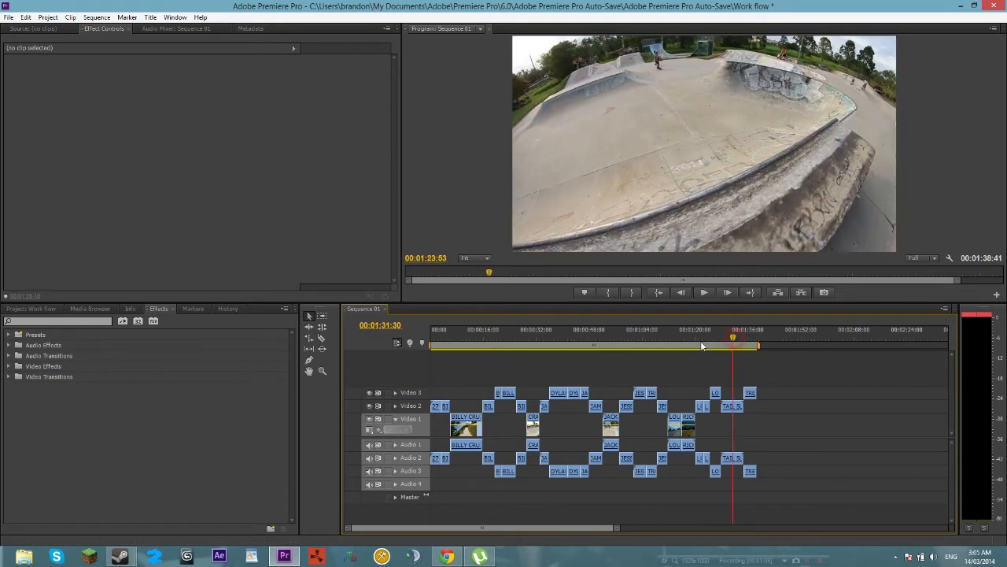
{"action": "left_click", "coordinate": [685, 340]}
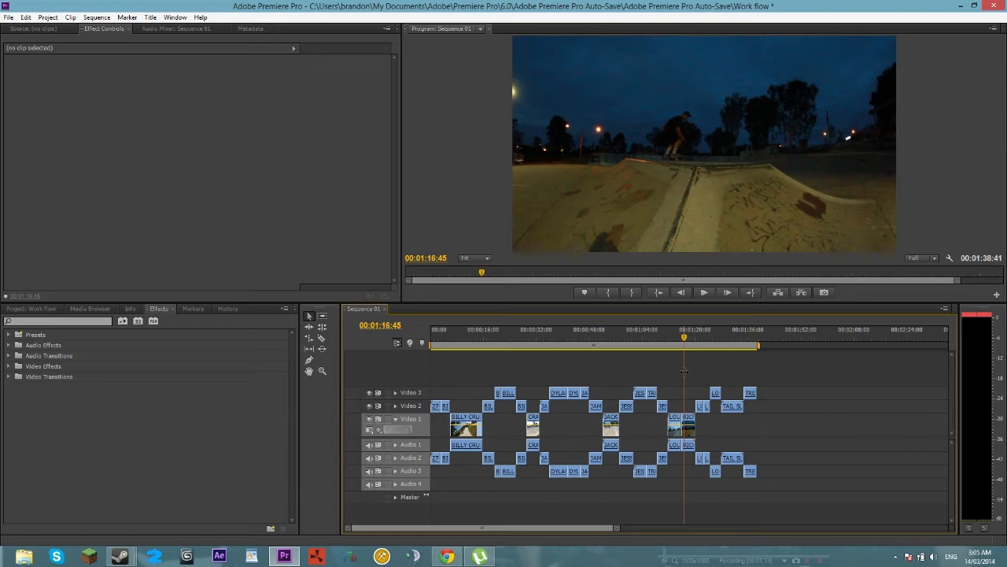
{"action": "left_click", "coordinate": [748, 337]}
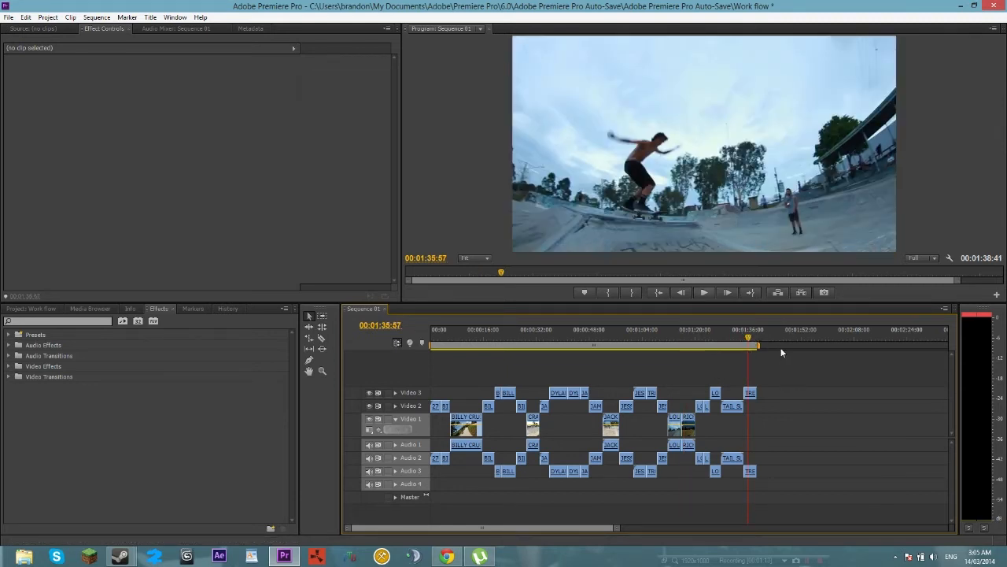
{"action": "left_click", "coordinate": [707, 294]}
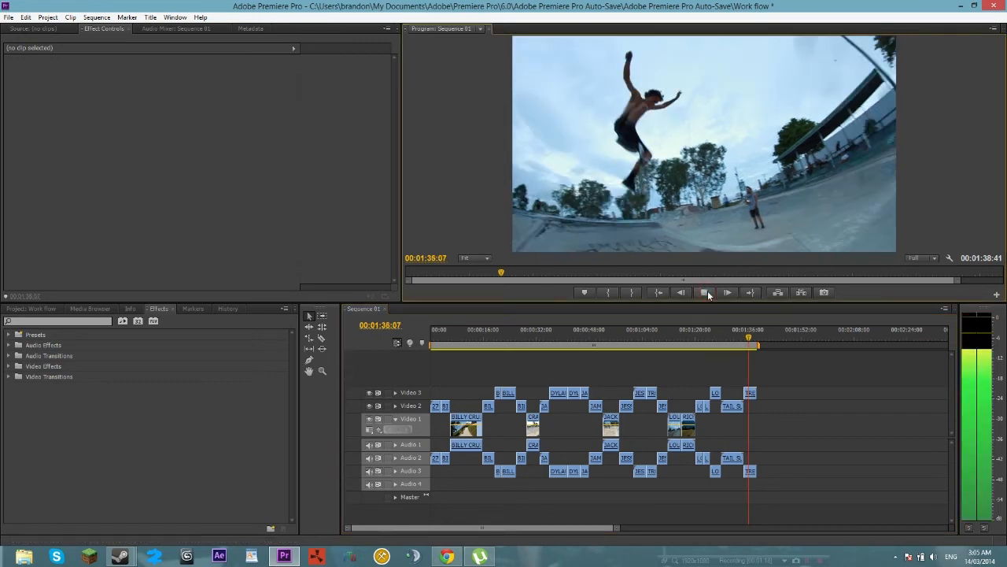
{"action": "left_click", "coordinate": [706, 293]}
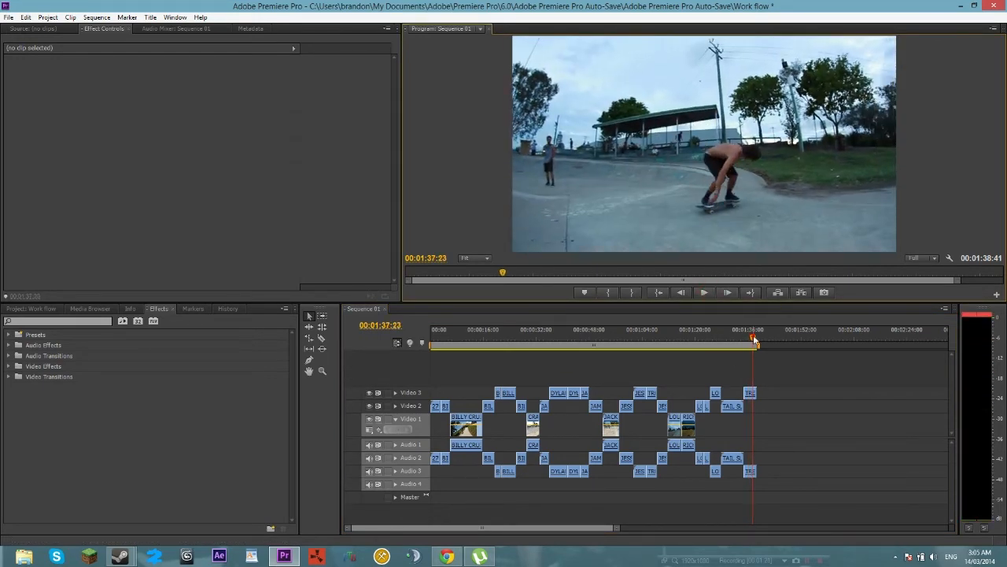
{"action": "left_click_drag", "start_coordinate": [754, 339], "coordinate": [738, 338]}
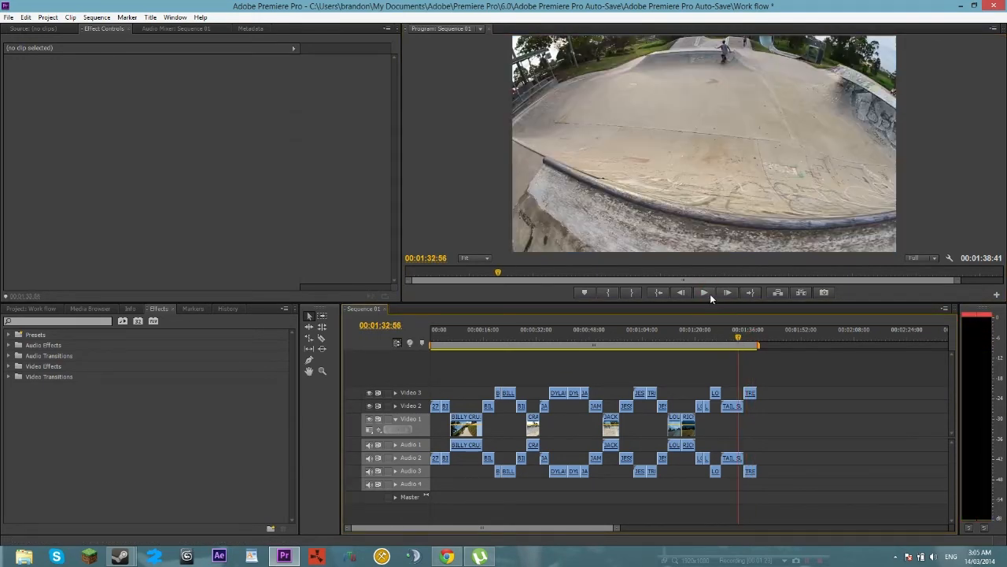
{"action": "left_click", "coordinate": [706, 293]}
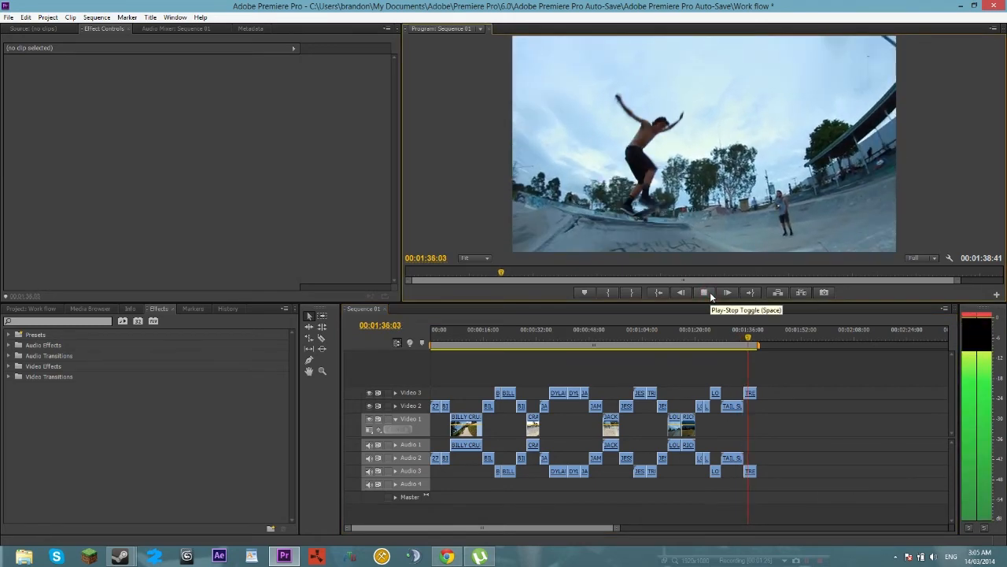
{"action": "left_click", "coordinate": [710, 292]}
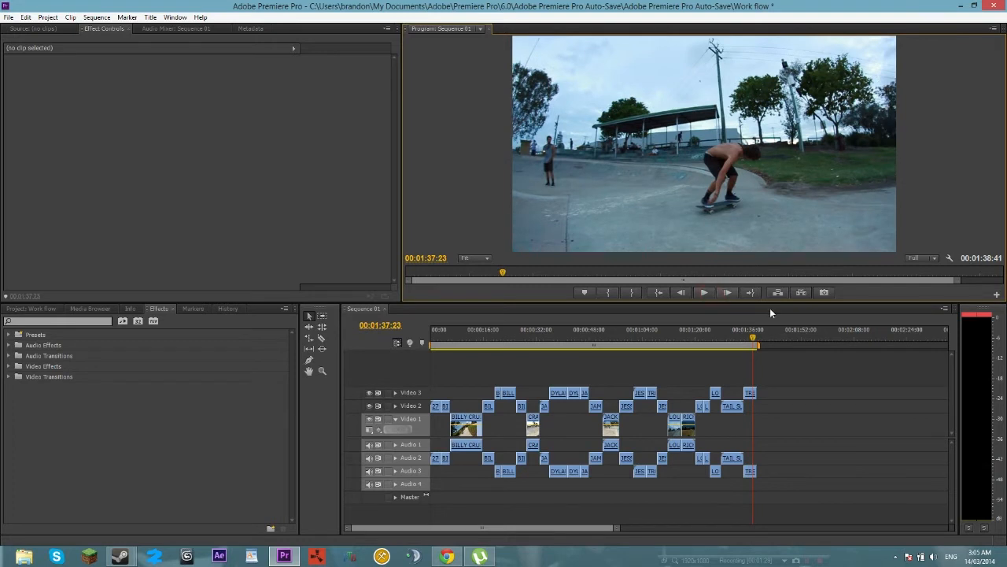
{"action": "left_click", "coordinate": [750, 471]}
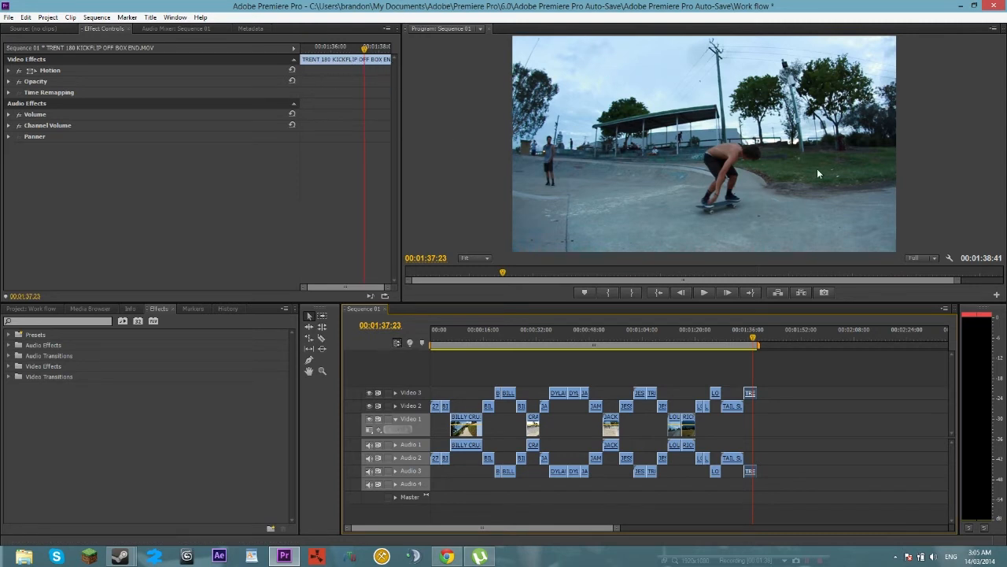
{"action": "left_click", "coordinate": [787, 356]}
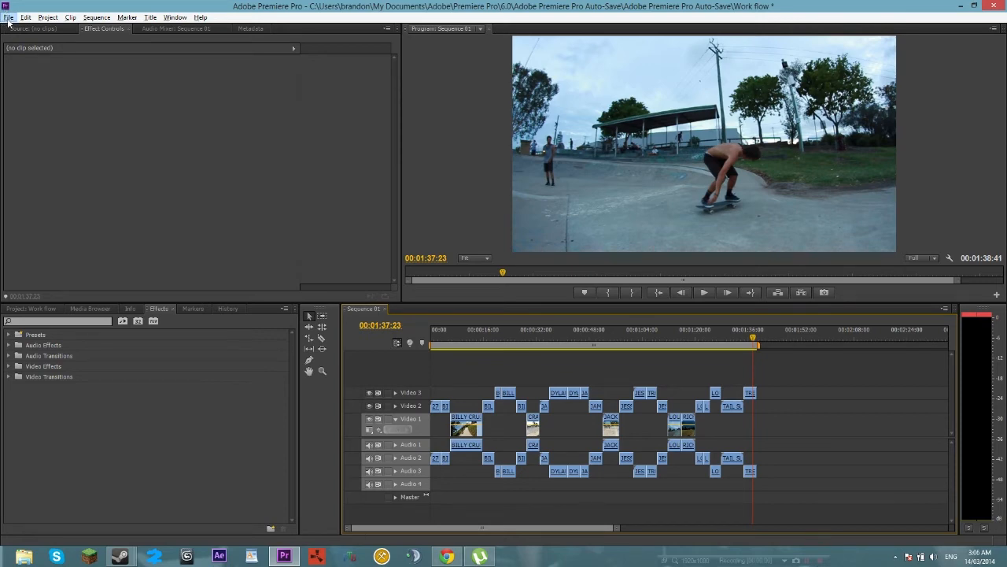
{"action": "left_click", "coordinate": [8, 17]}
{"action": "left_click", "coordinate": [49, 236]}
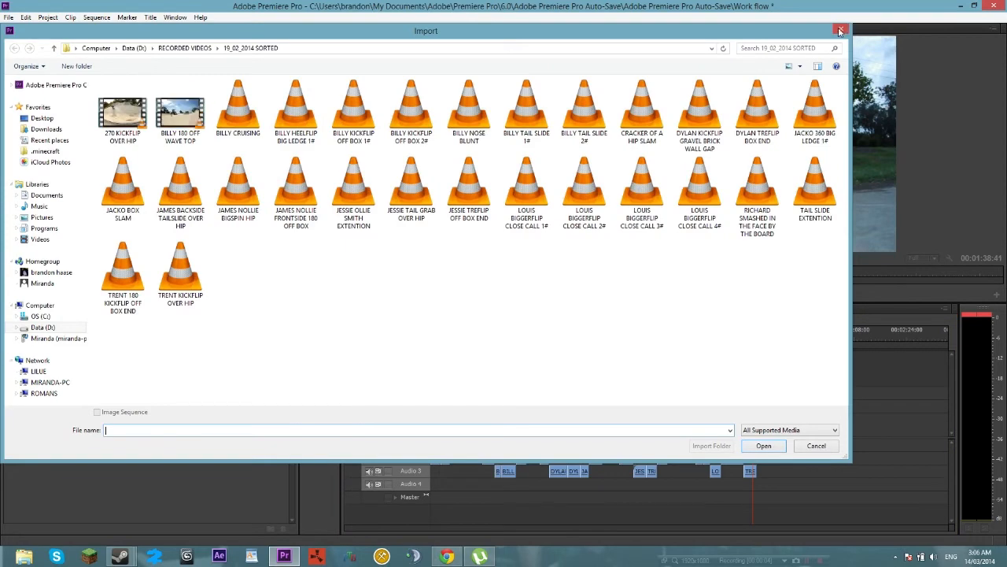
{"action": "left_click", "coordinate": [841, 30]}
Open the media export settings for Sequence 01 and choose the H.264 format with the HD 720p 25 preset.
{"action": "left_click", "coordinate": [7, 17]}
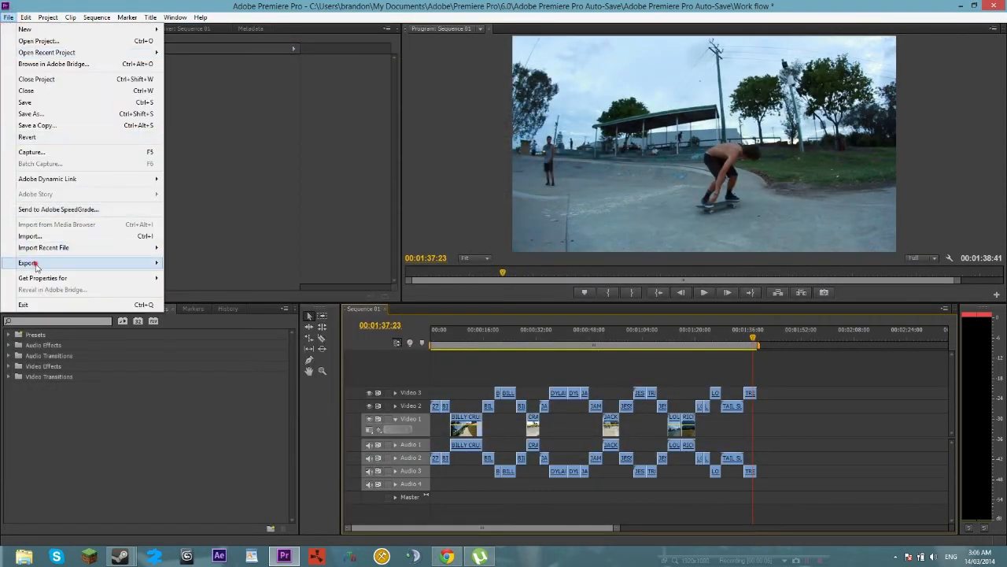
{"action": "mouse_move", "coordinate": [118, 263]}
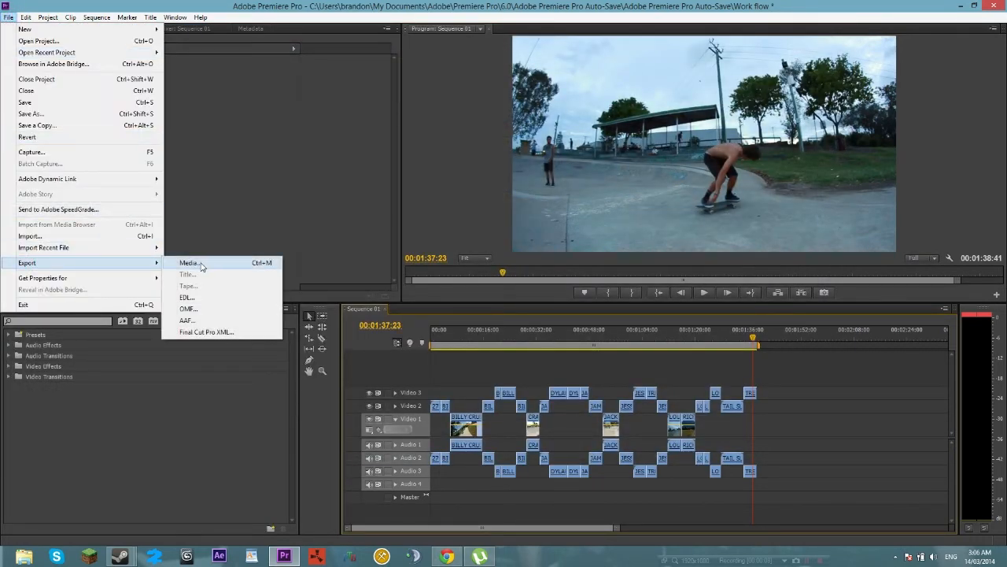
{"action": "left_click", "coordinate": [191, 263]}
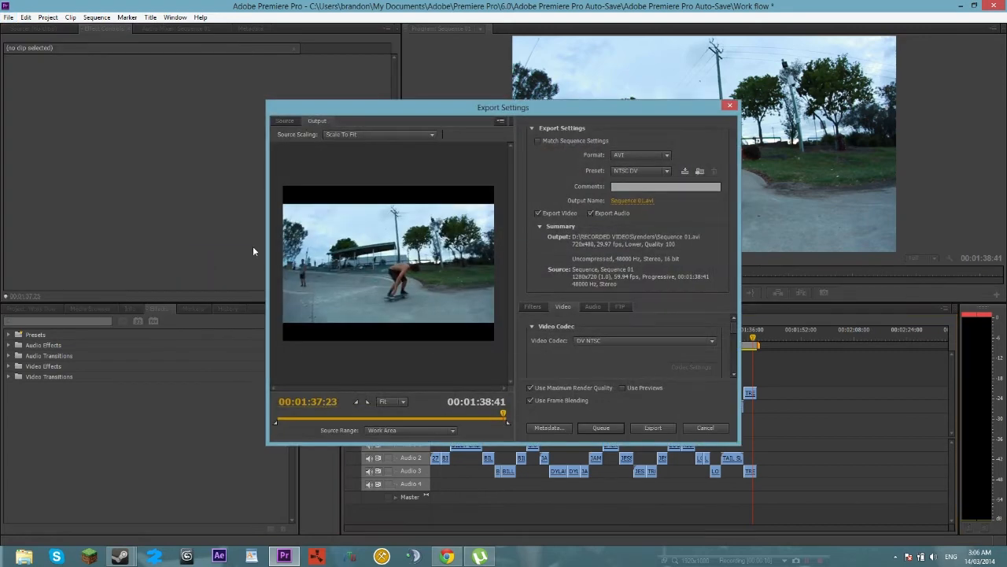
{"action": "left_click", "coordinate": [654, 159]}
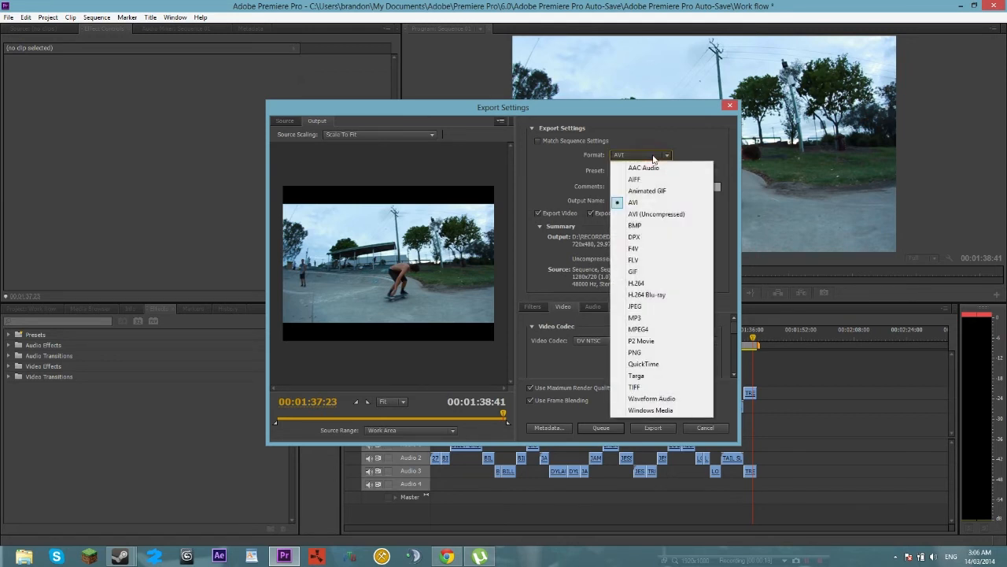
{"action": "left_click", "coordinate": [651, 282]}
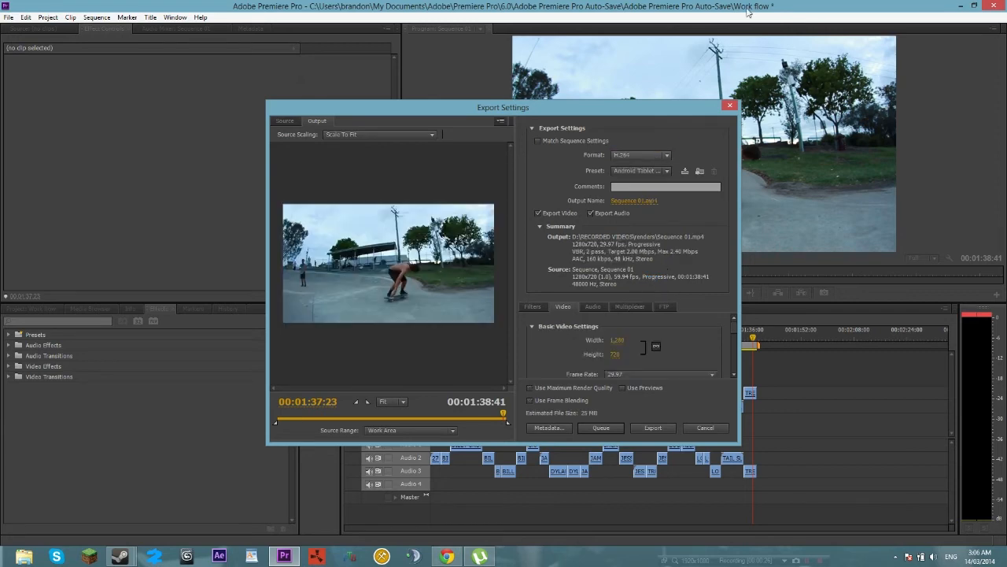
{"action": "left_click", "coordinate": [637, 174]}
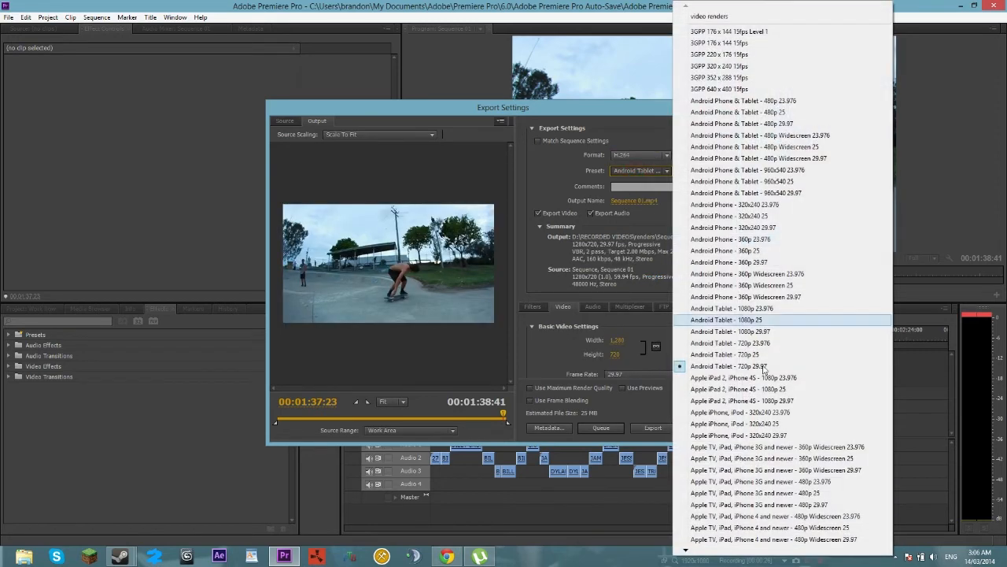
{"action": "mouse_move", "coordinate": [687, 555]}
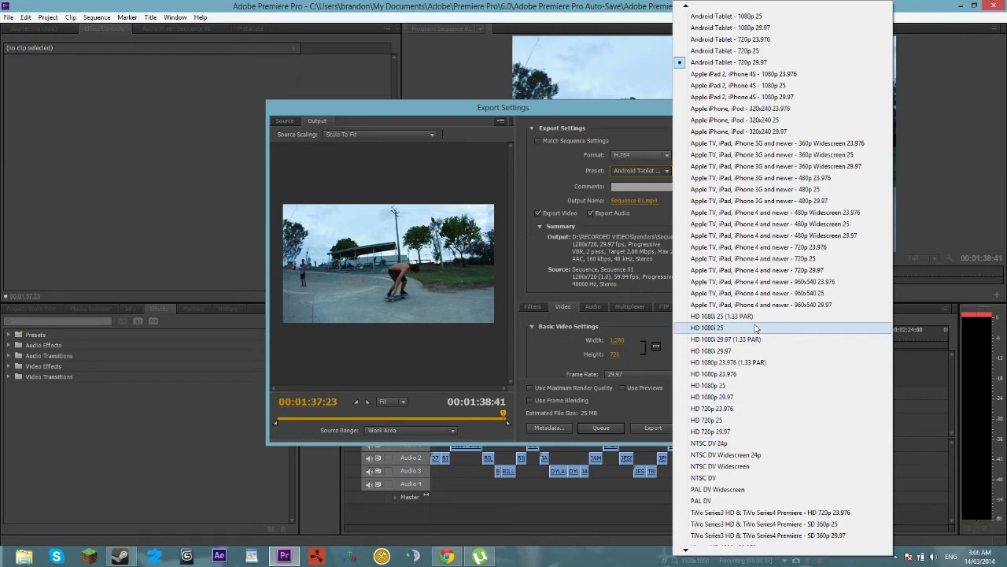
{"action": "left_click", "coordinate": [724, 421]}
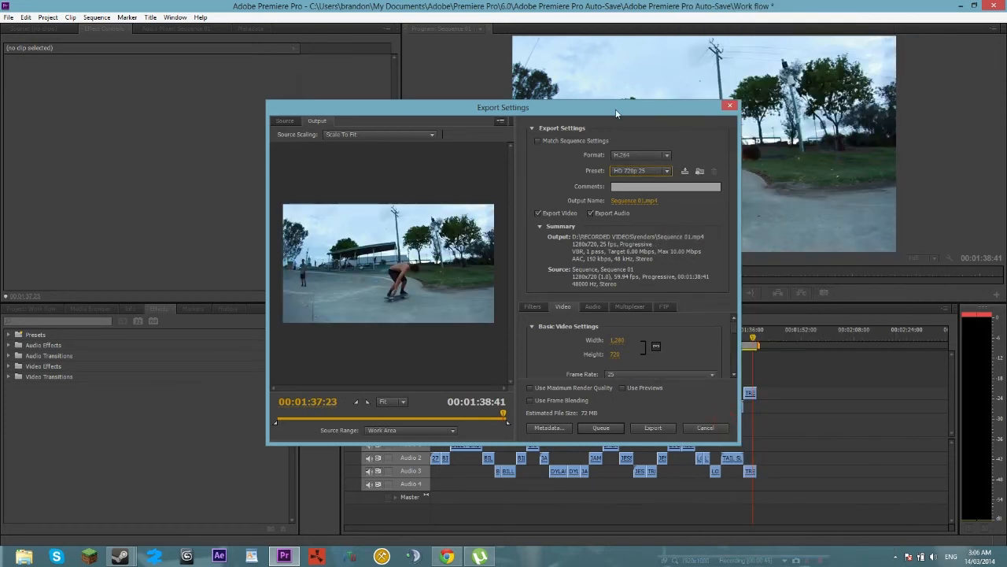
Set the export frame rate to 60 fps in the basic video settings.
{"action": "left_click", "coordinate": [734, 376]}
{"action": "left_click", "coordinate": [735, 376]}
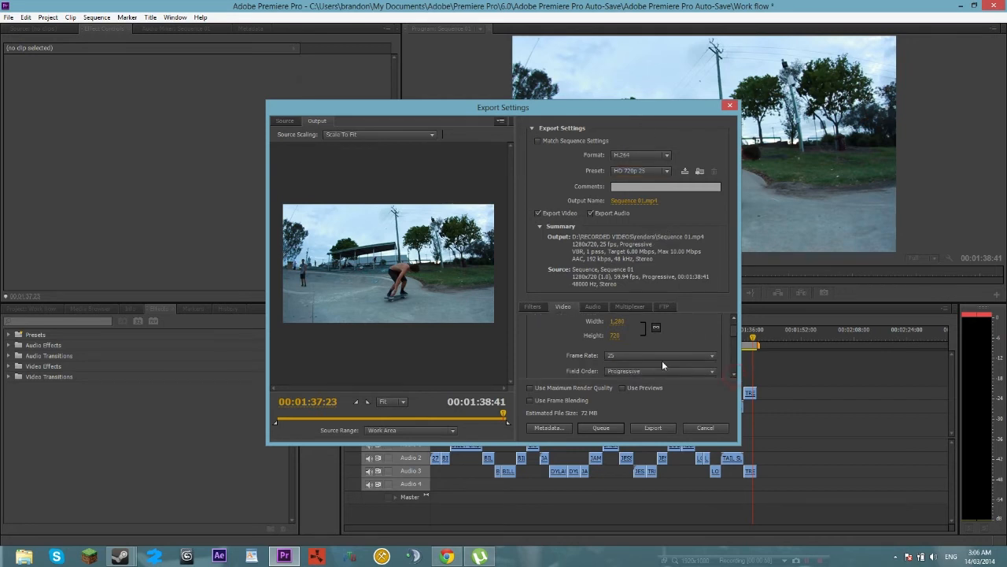
{"action": "left_click", "coordinate": [662, 358]}
{"action": "left_click", "coordinate": [627, 495]}
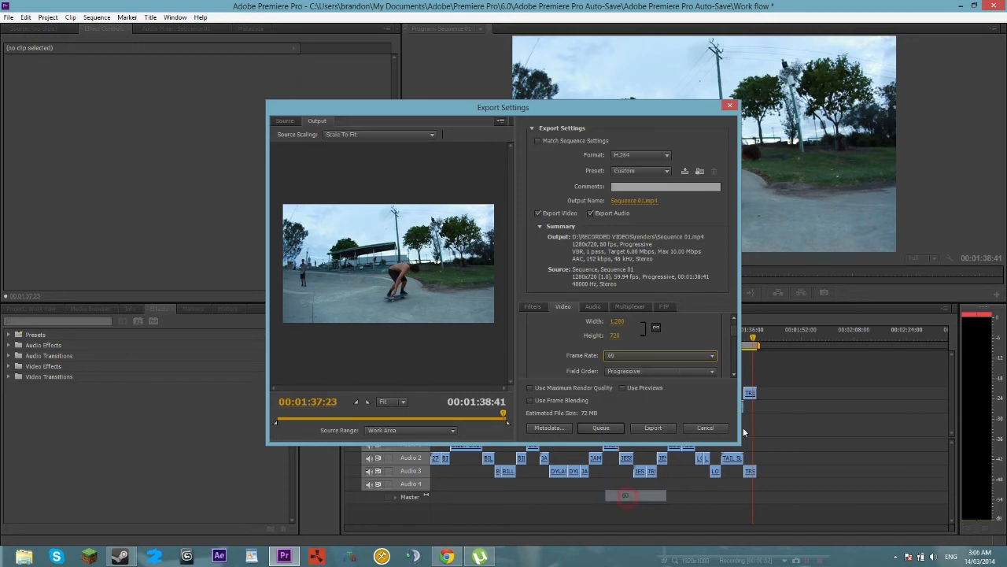
{"action": "left_click", "coordinate": [734, 376]}
{"action": "left_click", "coordinate": [734, 319]}
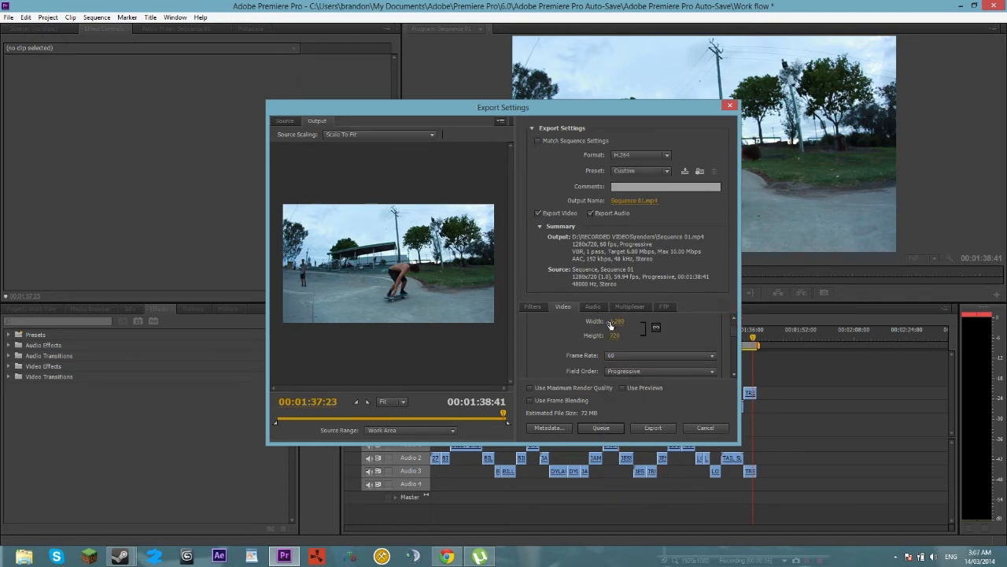
Set the export's bitrate encoding to VBR, 2 pass.
{"action": "left_click", "coordinate": [734, 375]}
{"action": "left_click", "coordinate": [734, 375]}
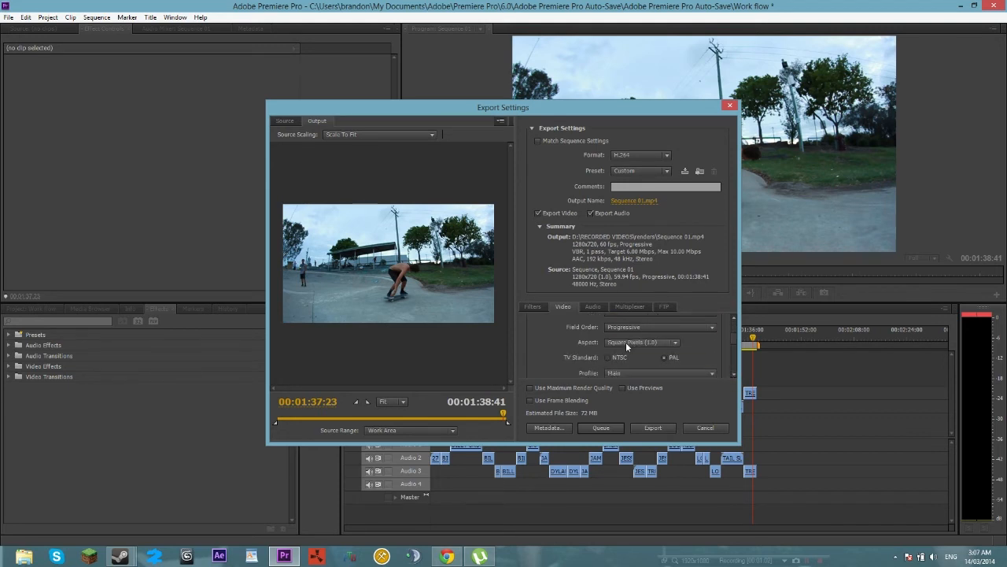
{"action": "left_click", "coordinate": [734, 374]}
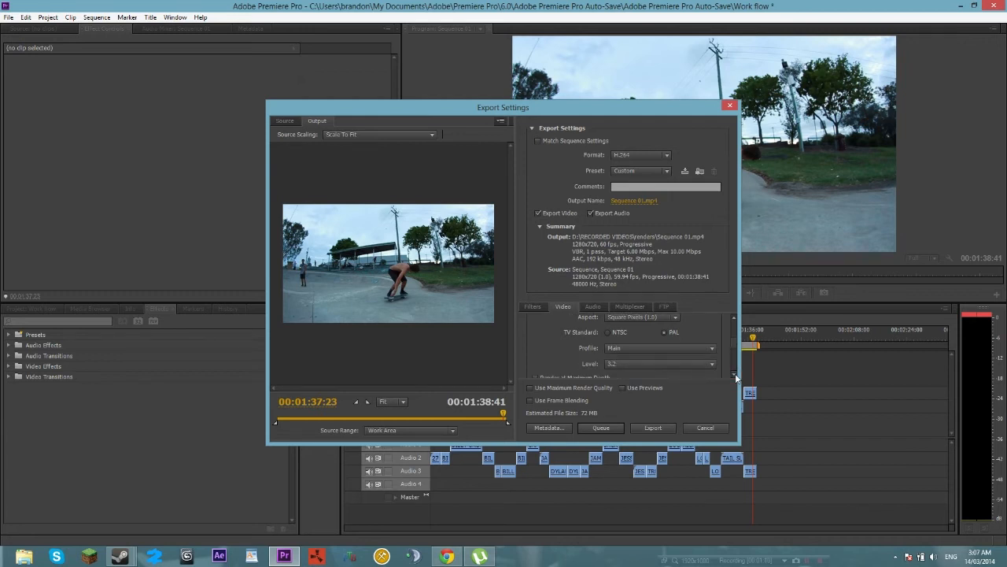
{"action": "left_click", "coordinate": [735, 373]}
{"action": "left_click", "coordinate": [735, 373]}
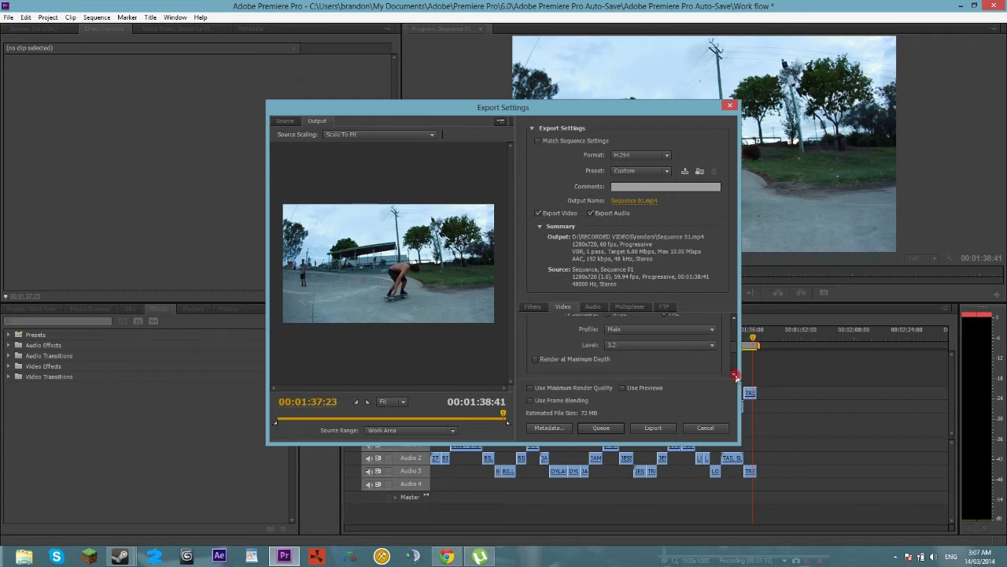
{"action": "left_click", "coordinate": [735, 374]}
{"action": "left_click", "coordinate": [734, 374]}
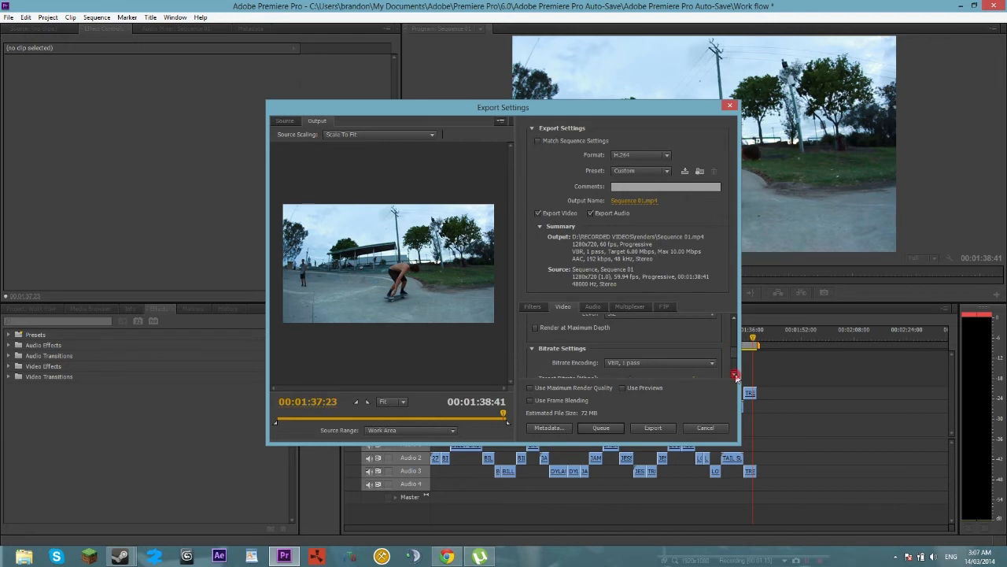
{"action": "left_click", "coordinate": [734, 374]}
{"action": "left_click", "coordinate": [680, 337]}
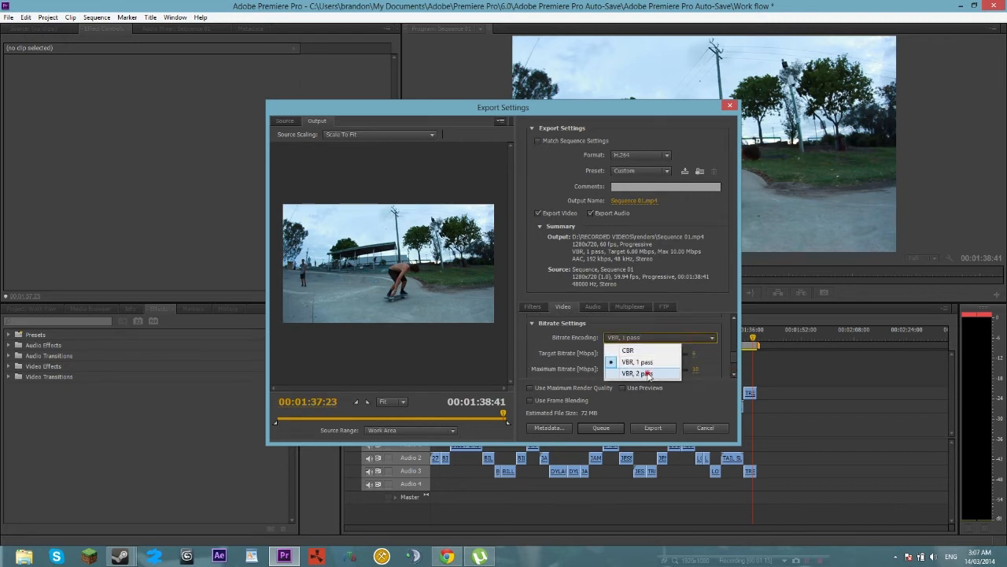
{"action": "left_click", "coordinate": [650, 370]}
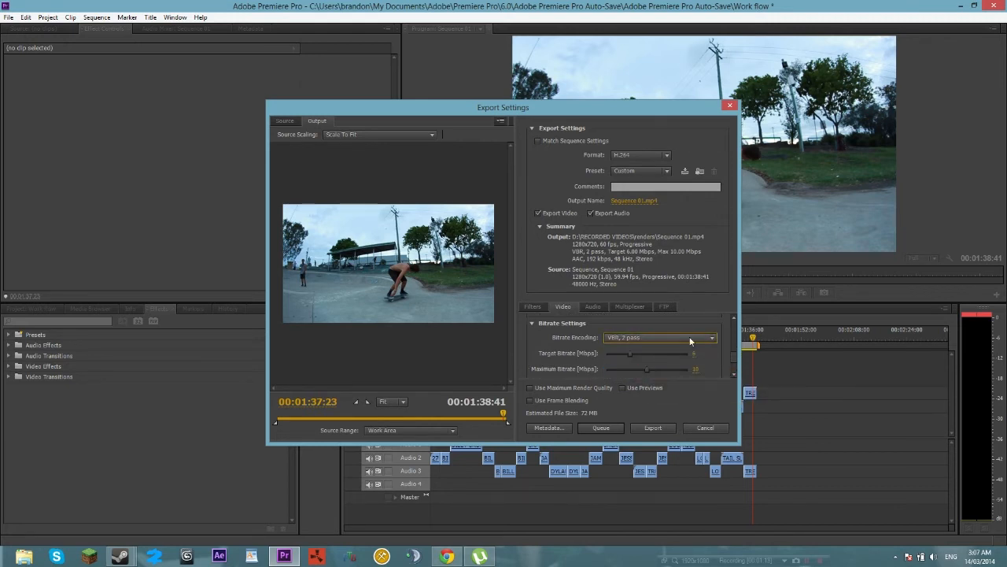
Raise the export's maximum bitrate to 20 Mbps and the target bitrate to 8.56 Mbps.
{"action": "left_click", "coordinate": [734, 374]}
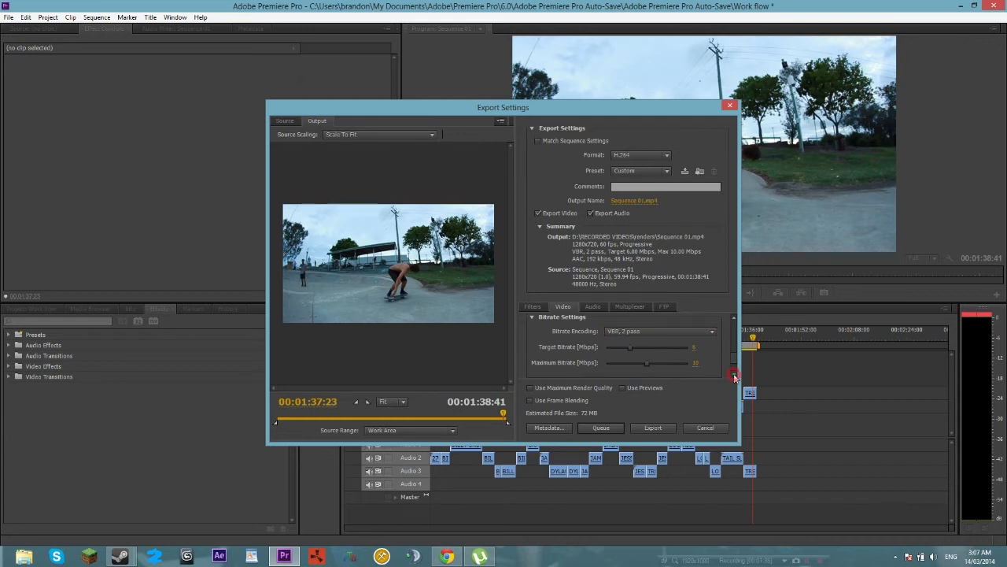
{"action": "left_click", "coordinate": [733, 375]}
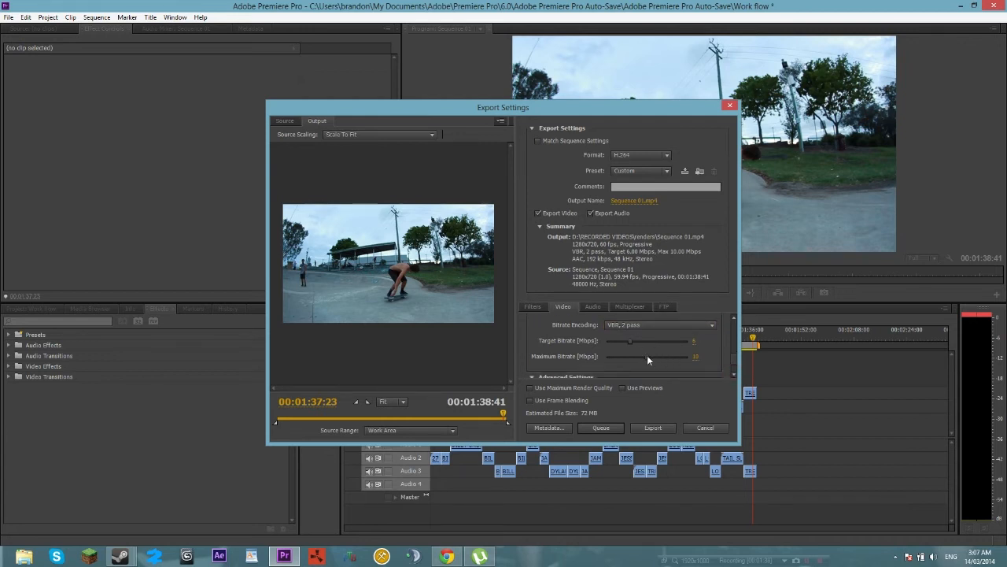
{"action": "left_click_drag", "start_coordinate": [649, 356], "coordinate": [697, 357]}
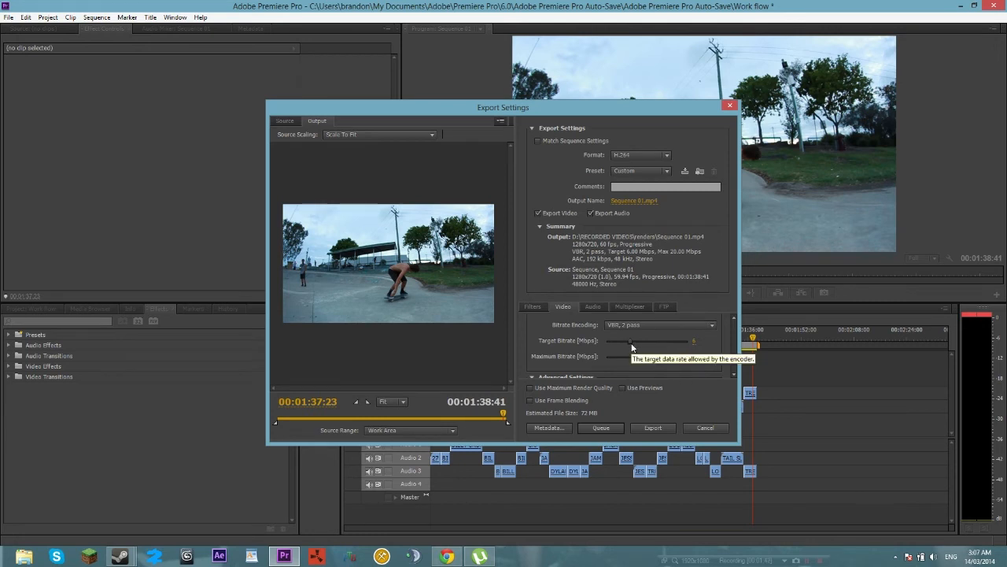
{"action": "left_click_drag", "start_coordinate": [631, 344], "coordinate": [647, 342]}
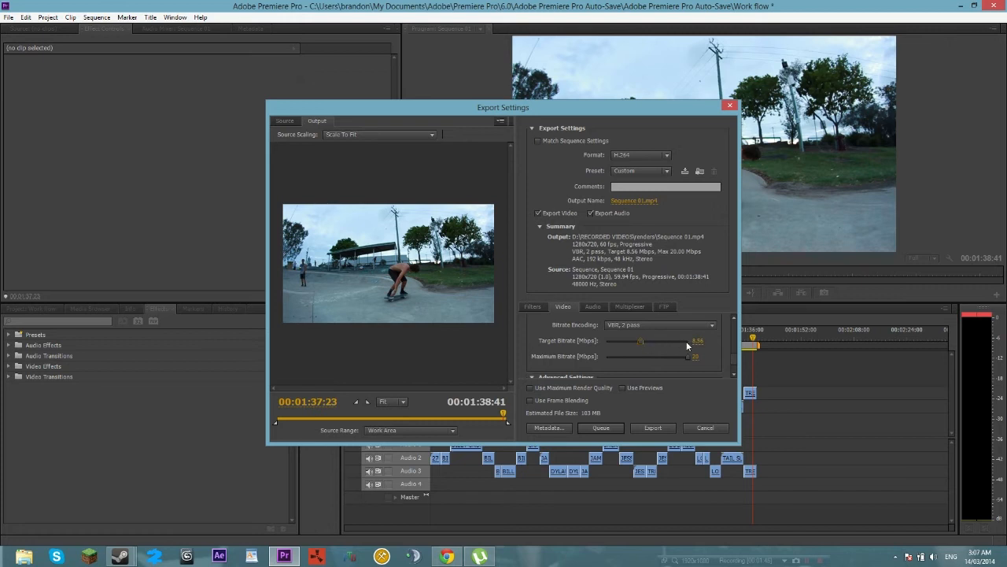
Fine-tune the target bitrate, toggle frame blending, and close the export settings without exporting.
{"action": "left_click", "coordinate": [641, 343]}
{"action": "left_click_drag", "start_coordinate": [638, 345], "coordinate": [636, 345]}
{"action": "left_click", "coordinate": [635, 344]}
{"action": "left_click_drag", "start_coordinate": [634, 341], "coordinate": [637, 341]}
{"action": "left_click", "coordinate": [531, 401]}
{"action": "left_click", "coordinate": [712, 434]}
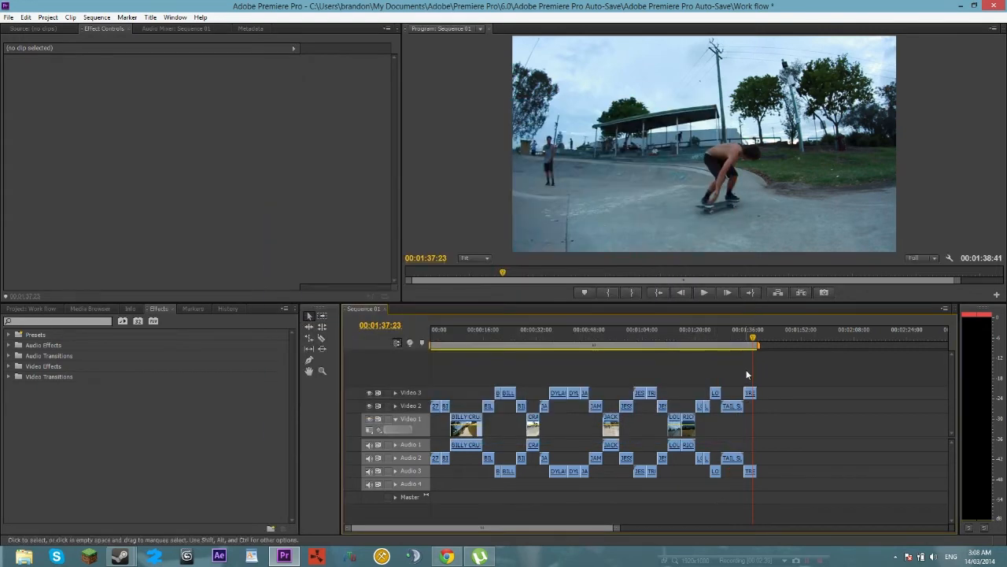
Split the final 180 kickflip clip on Video 3 at 00:01:36:06.
{"action": "left_click", "coordinate": [748, 337]}
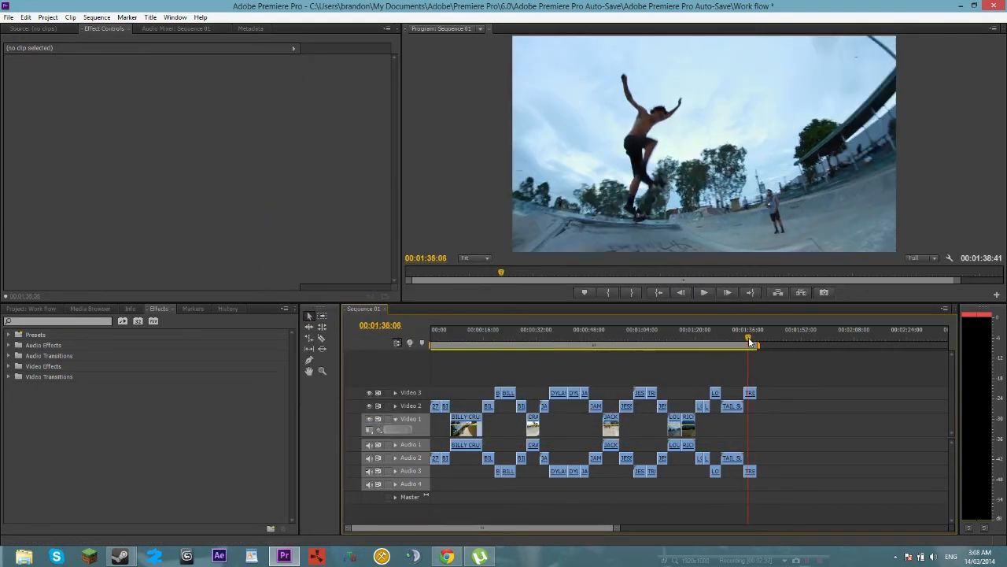
{"action": "key", "text": "c"}
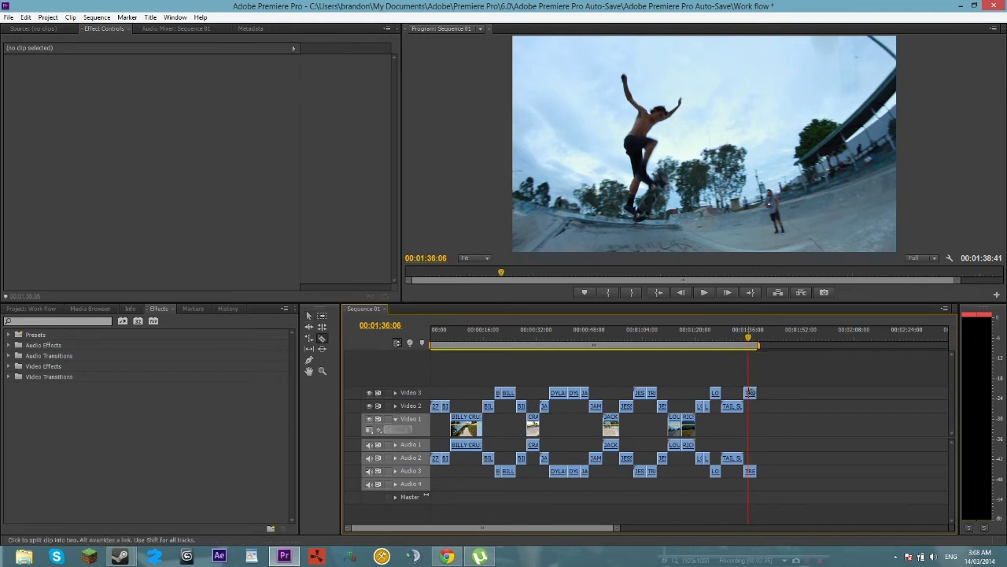
{"action": "left_click", "coordinate": [748, 392]}
{"action": "key", "text": "v"}
Slow the second part of the split 180 kickflip clip to 50% speed.
{"action": "left_click", "coordinate": [751, 394]}
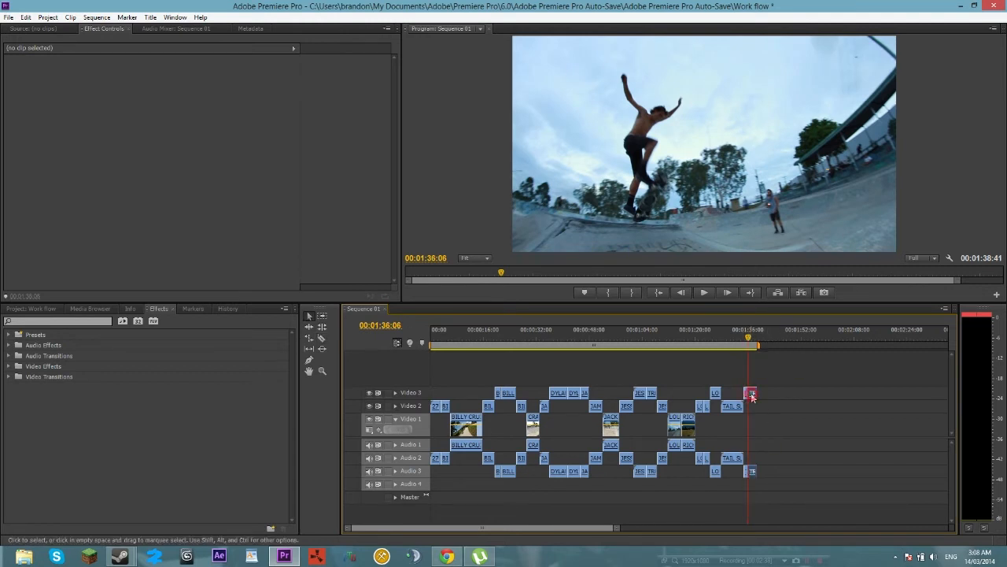
{"action": "right_click", "coordinate": [751, 396]}
{"action": "left_click", "coordinate": [771, 339]}
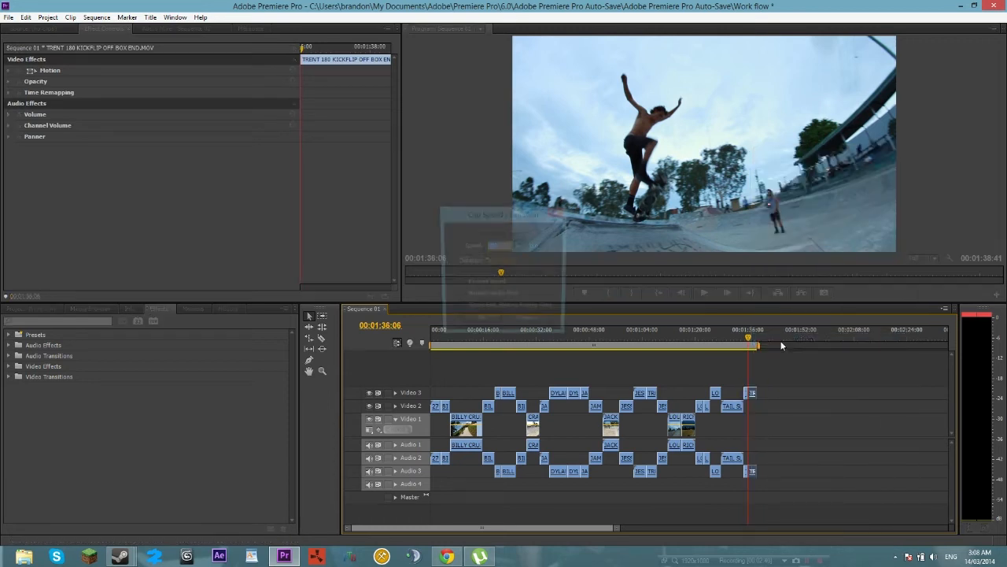
{"action": "type", "text": "50"}
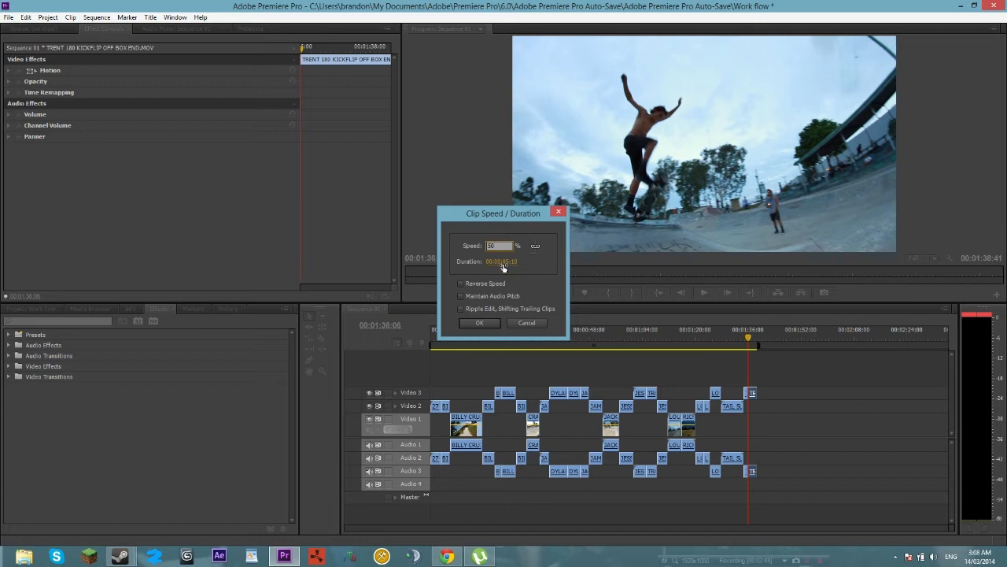
{"action": "left_click", "coordinate": [480, 322]}
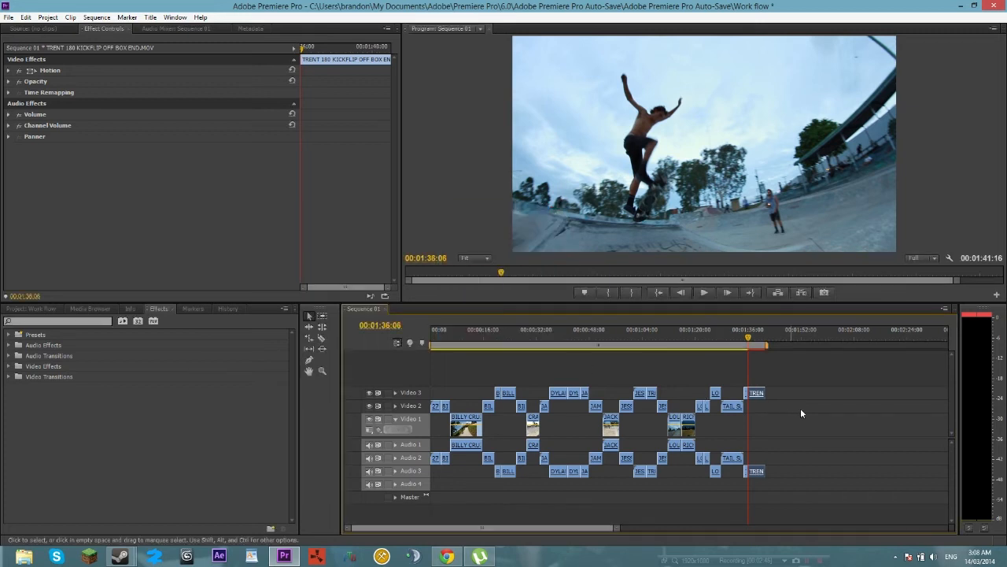
Move the playhead to 00:01:35:09, render the effects in the work area, and stop the resulting playback.
{"action": "left_click", "coordinate": [746, 339]}
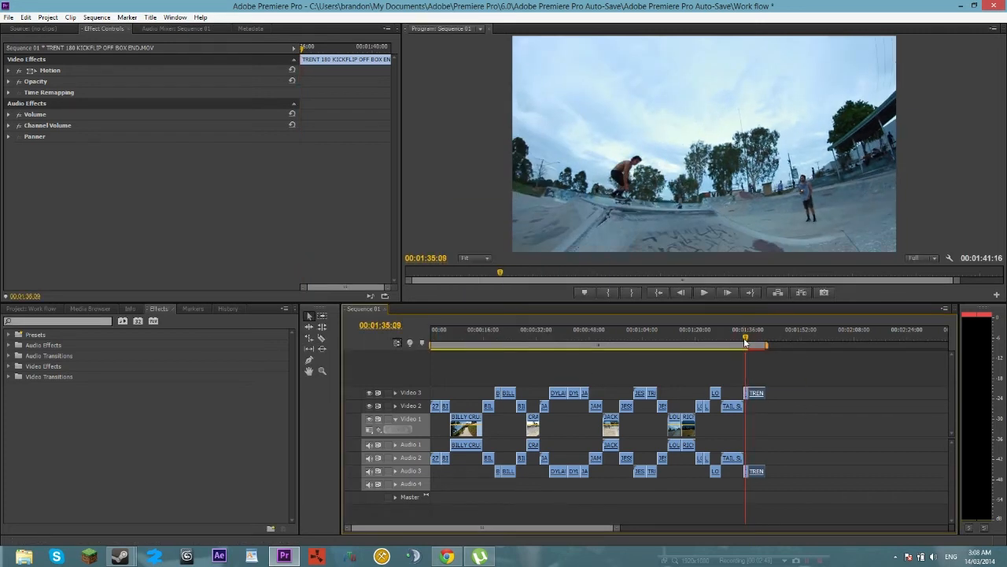
{"action": "key", "text": "Return"}
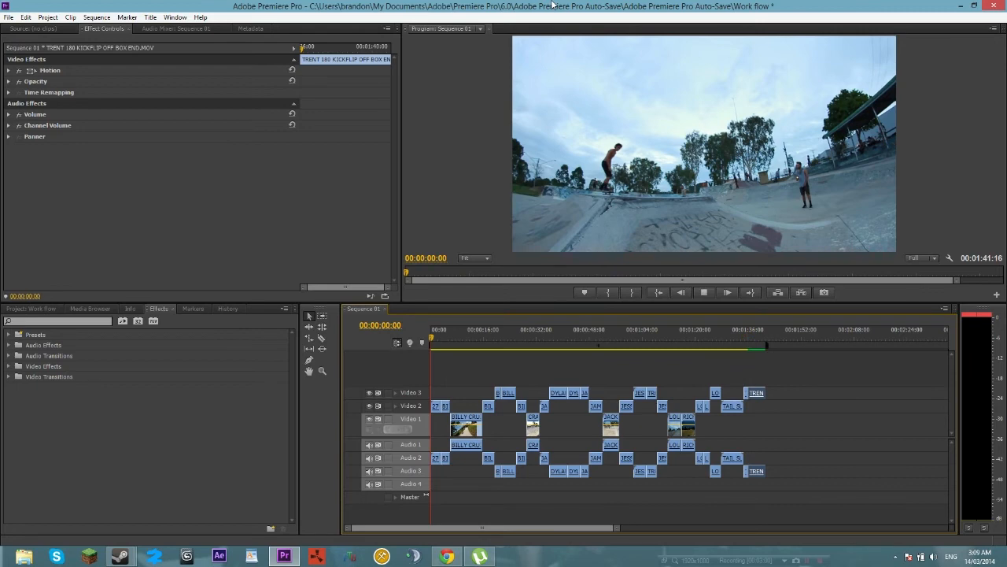
{"action": "left_click", "coordinate": [707, 294]}
Review the settings of Sequence 01 and close them without changing anything or deleting the previews.
{"action": "left_click", "coordinate": [97, 17]}
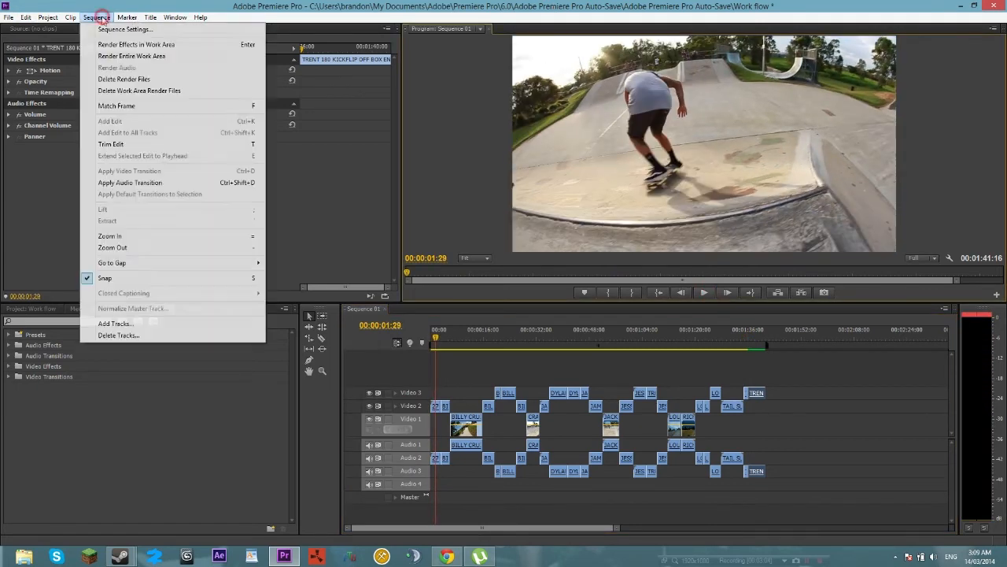
{"action": "left_click", "coordinate": [118, 29]}
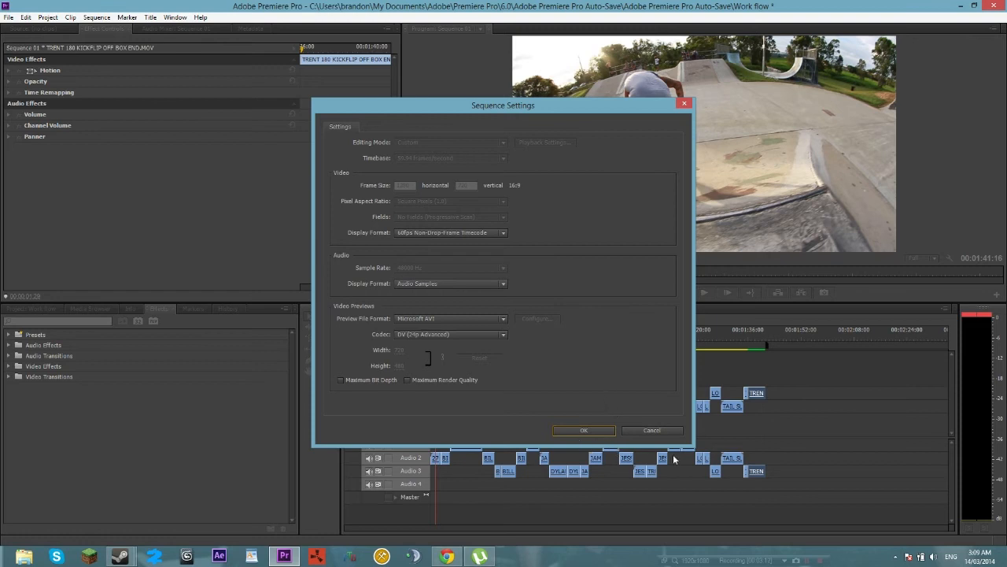
{"action": "left_click", "coordinate": [579, 431]}
{"action": "left_click", "coordinate": [600, 292]}
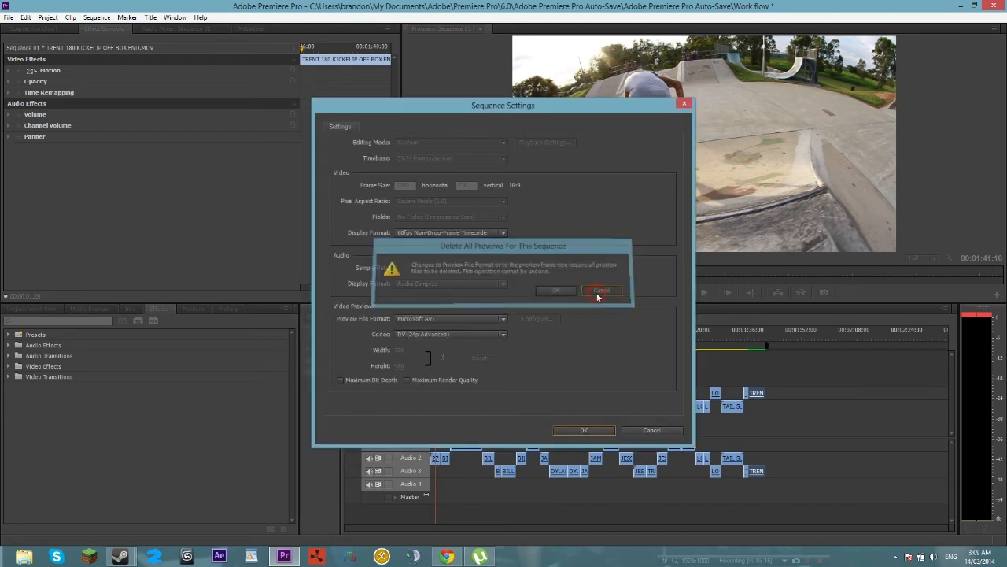
{"action": "left_click", "coordinate": [651, 431]}
Scrub through the slowed final 180 kickflip clip on Video 3 and leave the playhead at 00:01:37:51.
{"action": "left_click", "coordinate": [754, 340]}
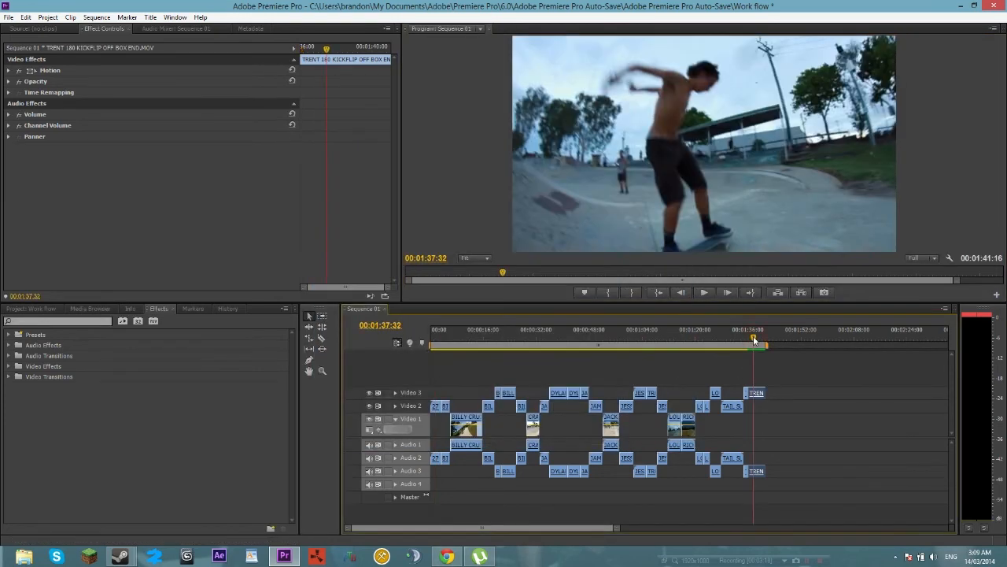
{"action": "left_click_drag", "start_coordinate": [754, 340], "coordinate": [758, 341]}
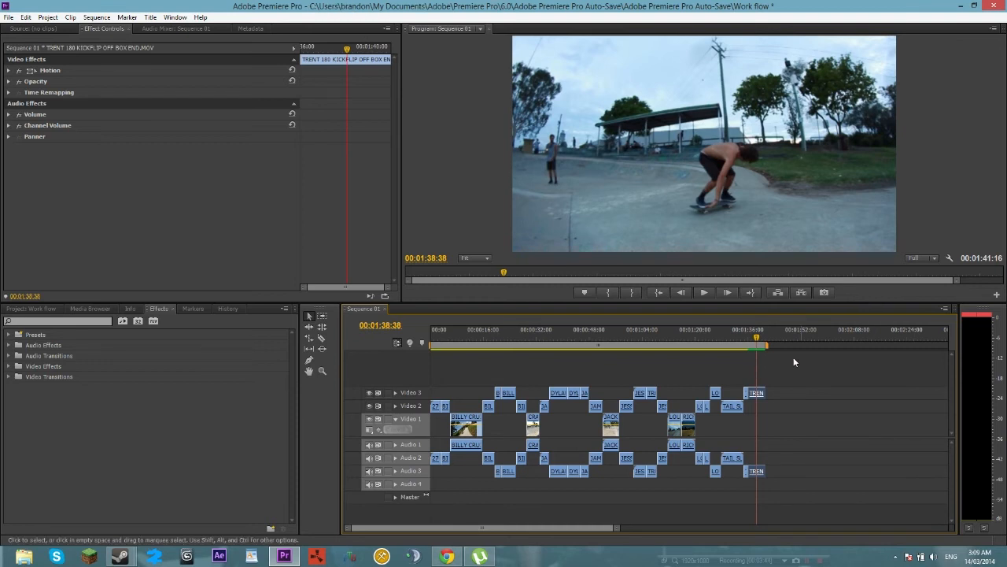
{"action": "mouse_move", "coordinate": [756, 343]}
{"action": "left_mouse_down"}
{"action": "mouse_move", "coordinate": [754, 352]}
{"action": "mouse_move", "coordinate": [757, 340]}
{"action": "left_mouse_up"}
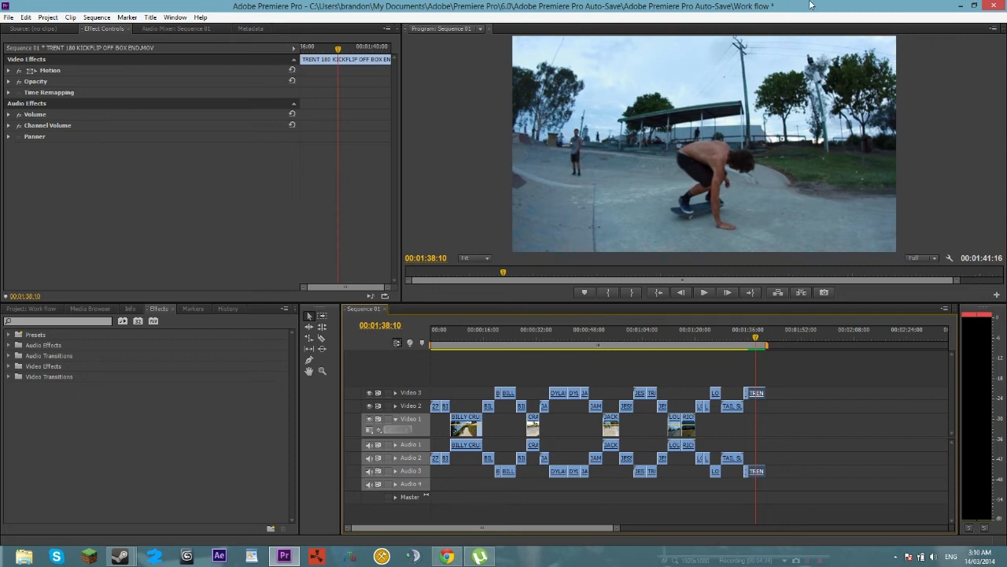
{"action": "left_click", "coordinate": [747, 339]}
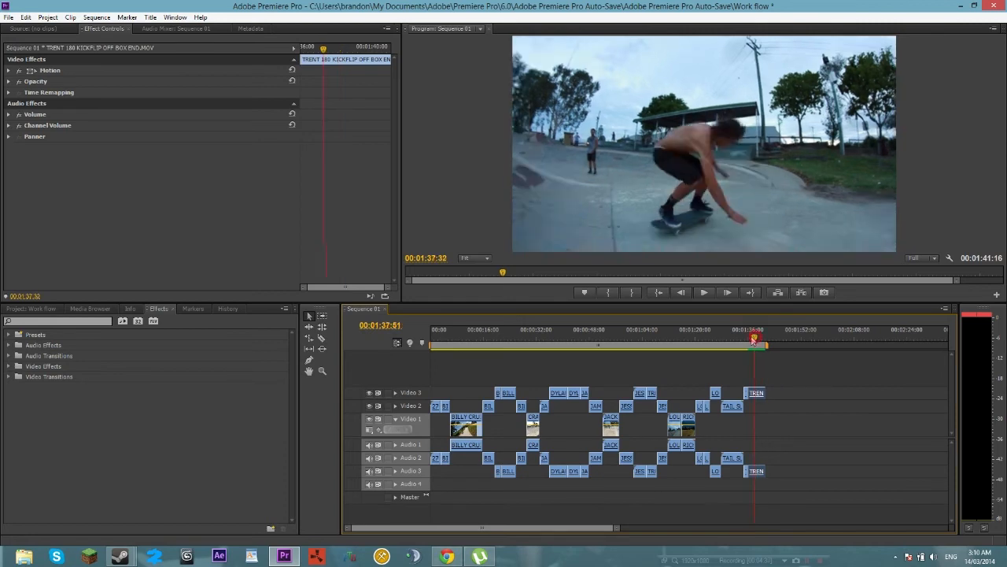
{"action": "left_click", "coordinate": [746, 339]}
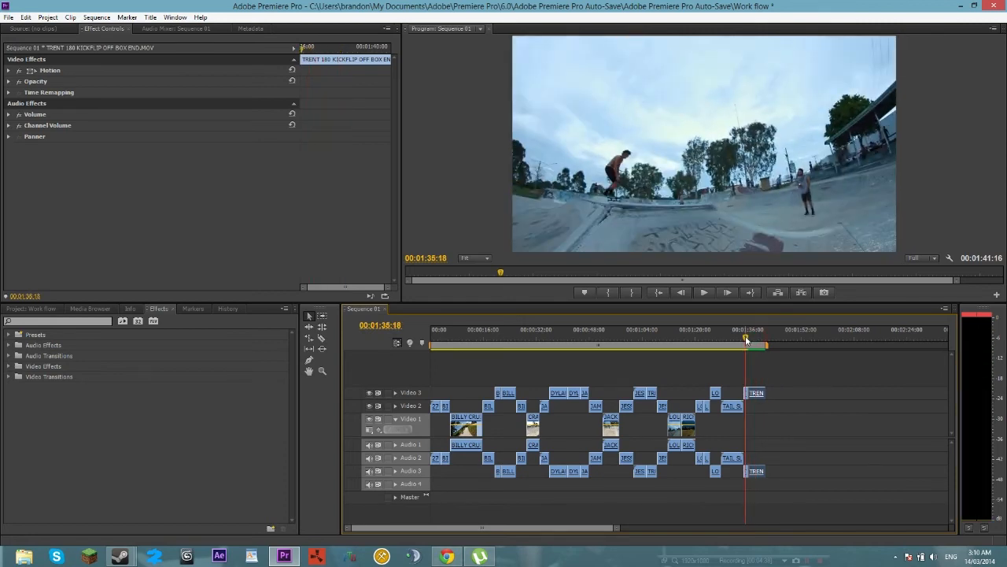
{"action": "left_click", "coordinate": [750, 341]}
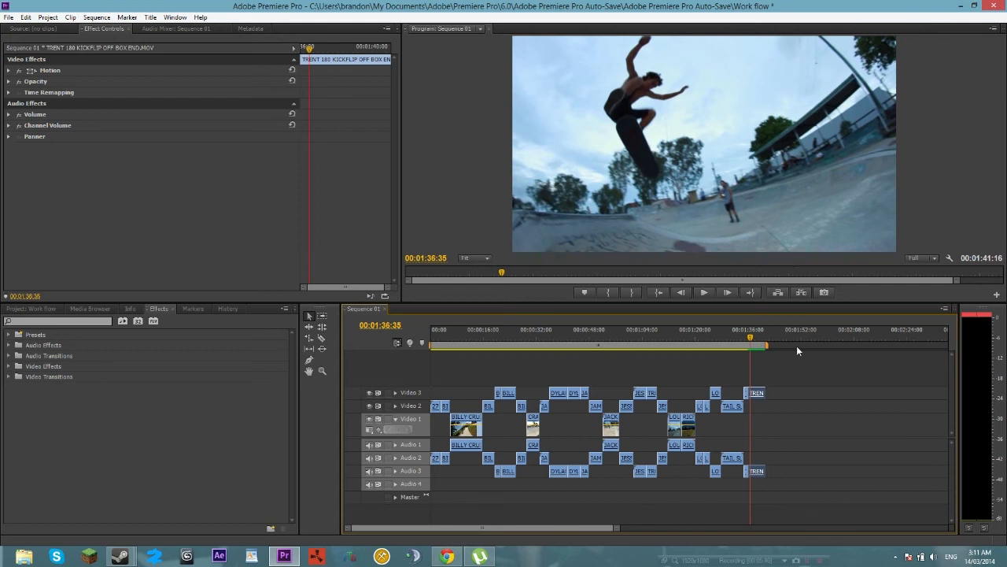
{"action": "left_click", "coordinate": [756, 343]}
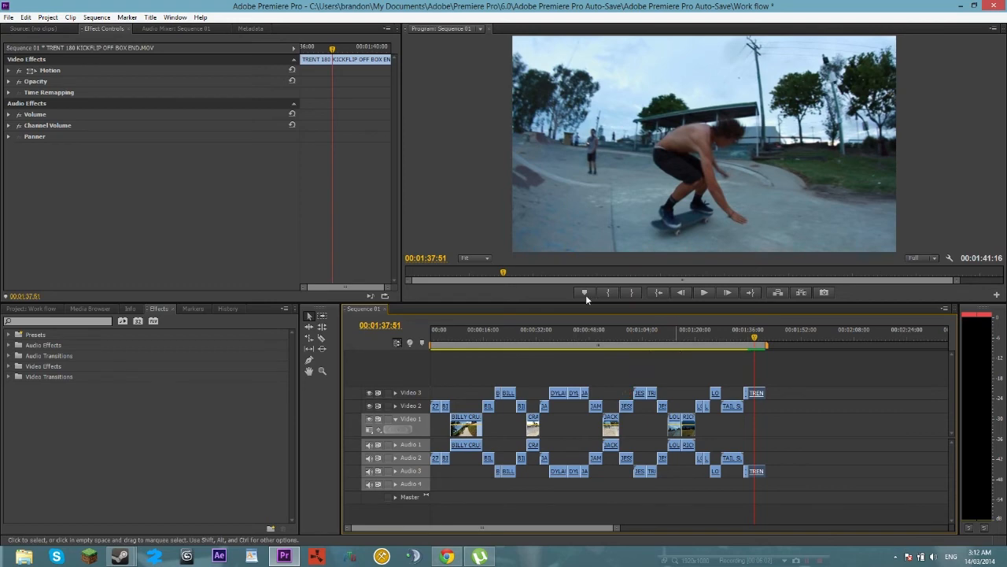
{"action": "left_click", "coordinate": [8, 17]}
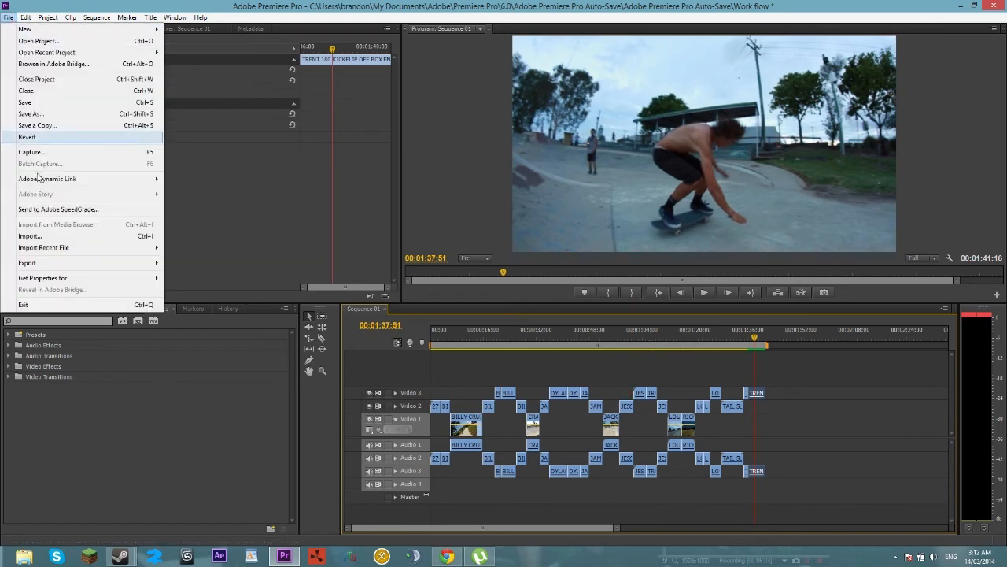
{"action": "left_click", "coordinate": [31, 235]}
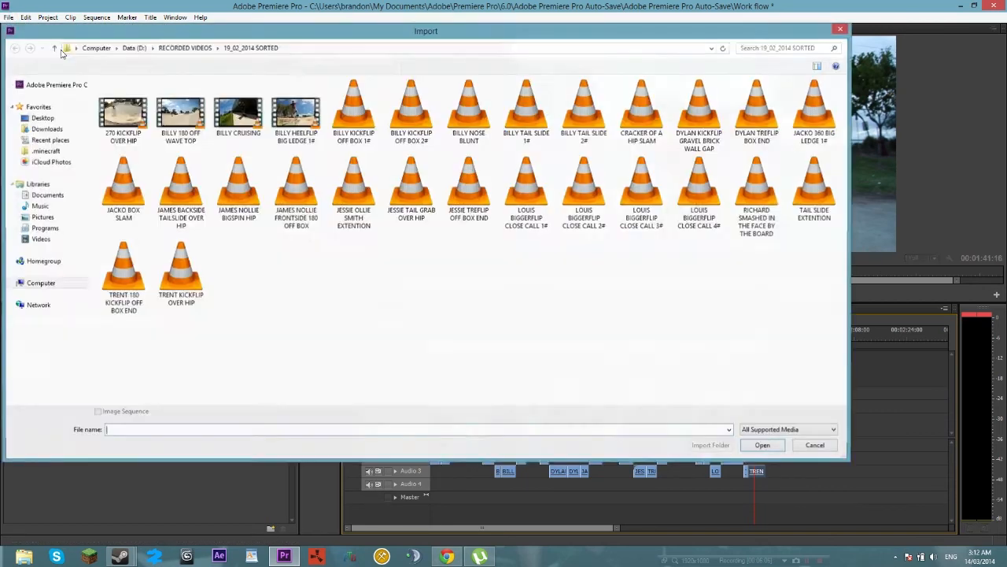
{"action": "left_click", "coordinate": [840, 29]}
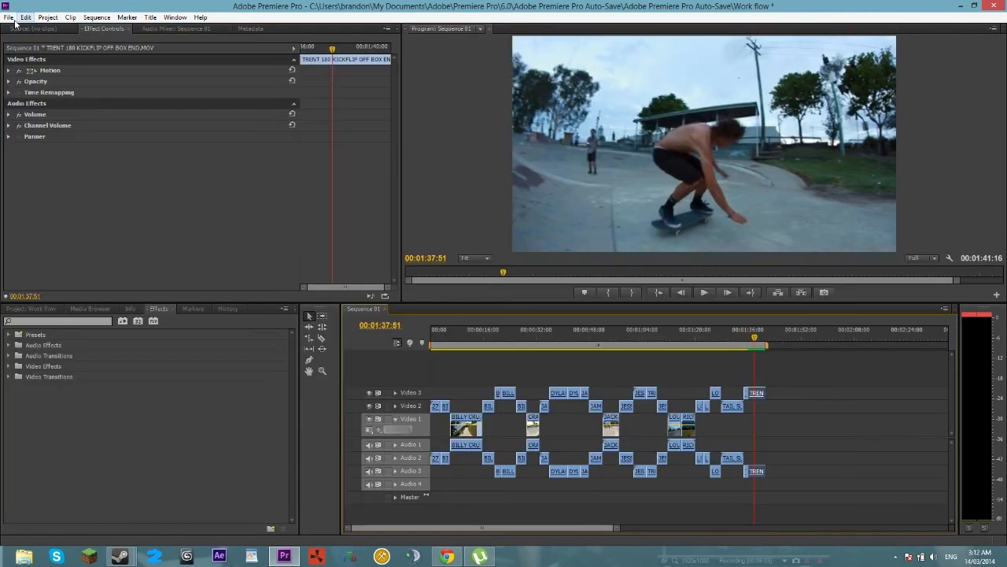
Open the media export settings for Sequence 01 and name the output file Work_Flow in the renders folder.
{"action": "left_click", "coordinate": [15, 20]}
{"action": "mouse_move", "coordinate": [31, 263]}
{"action": "left_click", "coordinate": [204, 263]}
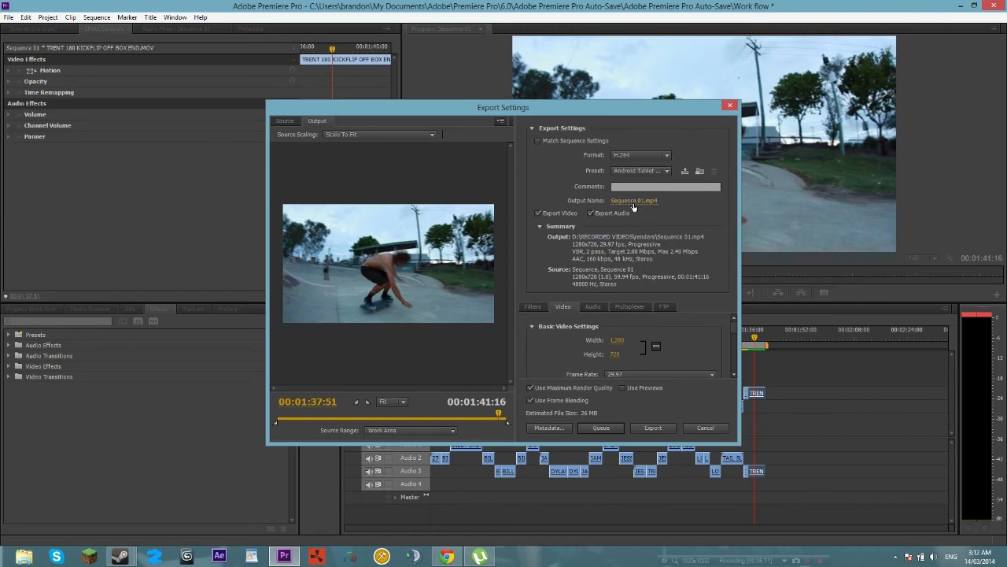
{"action": "left_click", "coordinate": [633, 201]}
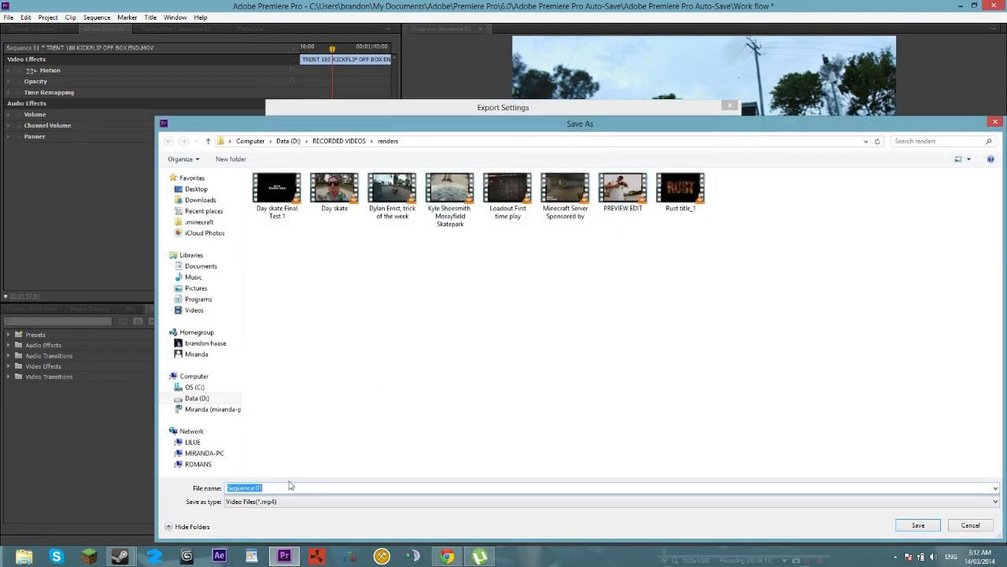
{"action": "type", "text": "W"}
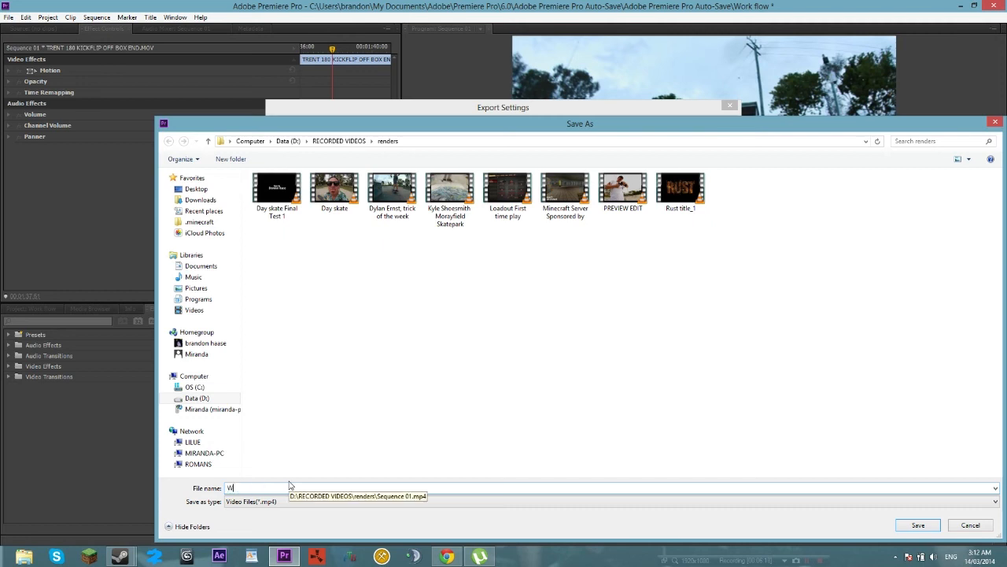
{"action": "type", "text": "ork_Flow"}
{"action": "left_click", "coordinate": [918, 525]}
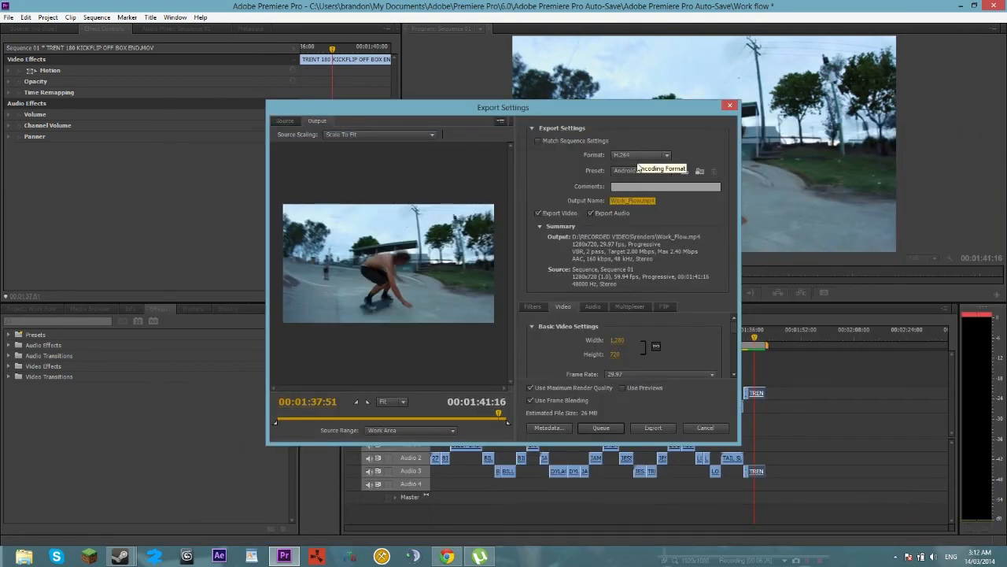
Try to set the export frame rate to 60 fps while keeping the Android Tablet preset's other settings.
{"action": "left_click", "coordinate": [639, 170]}
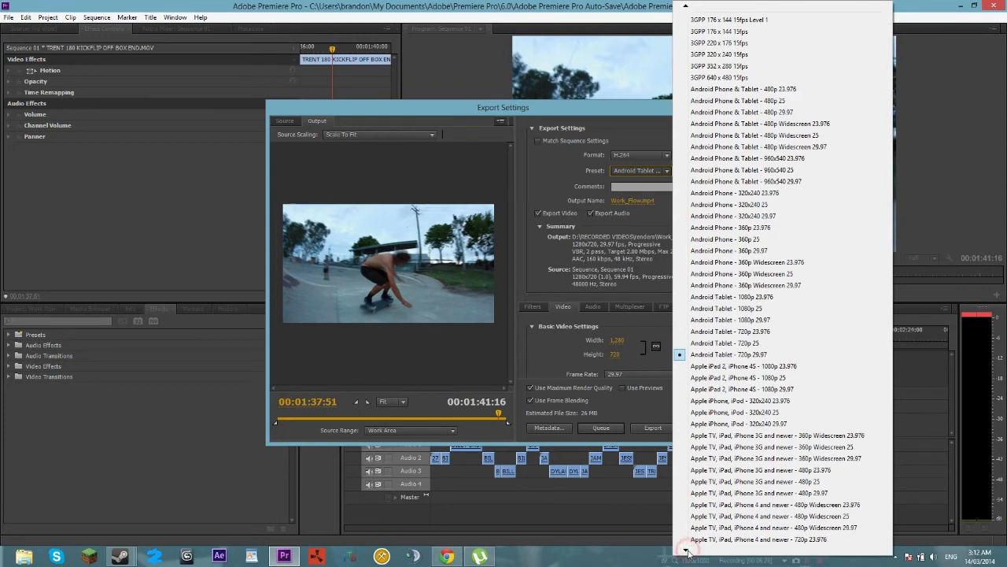
{"action": "scroll", "coordinate": [687, 551], "scroll_direction": "down", "scroll_amount": 5}
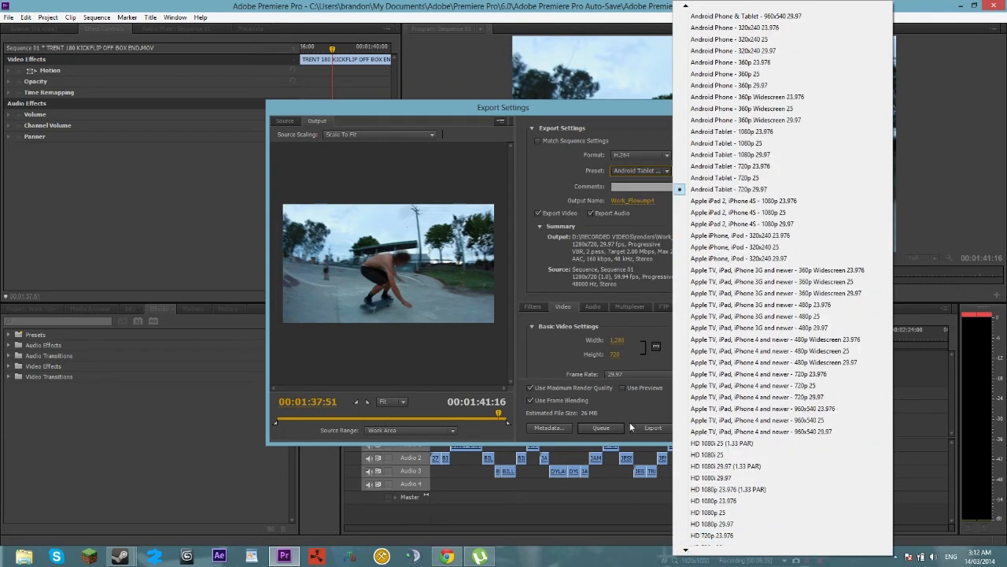
{"action": "left_click", "coordinate": [647, 383]}
{"action": "left_click", "coordinate": [651, 376]}
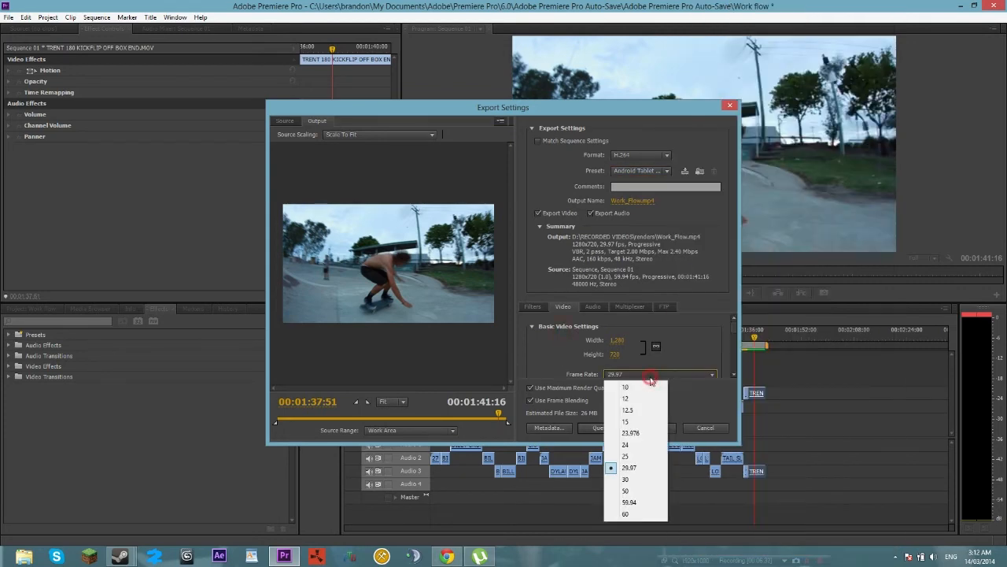
{"action": "left_click", "coordinate": [625, 510]}
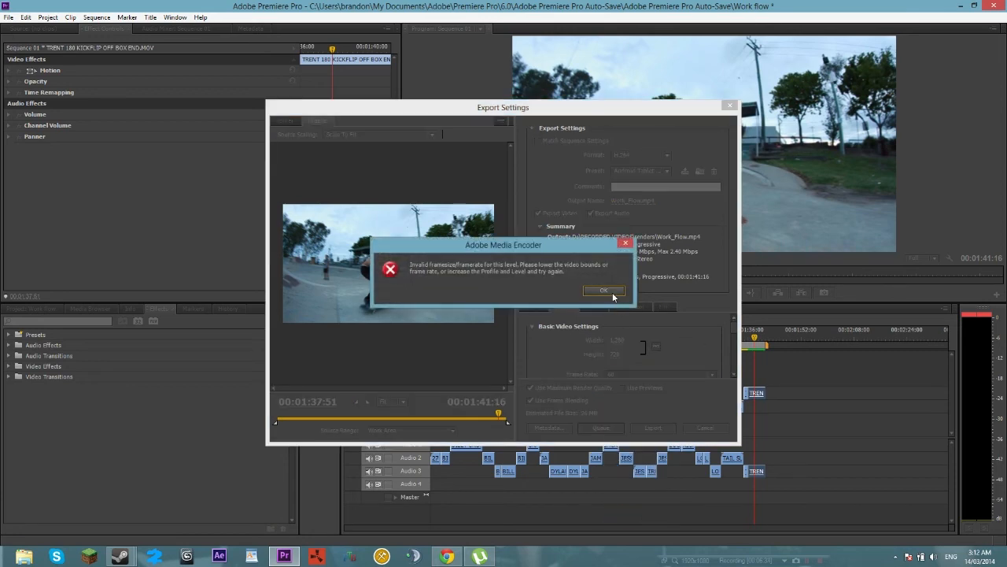
{"action": "left_click", "coordinate": [614, 296]}
{"action": "left_click", "coordinate": [654, 173]}
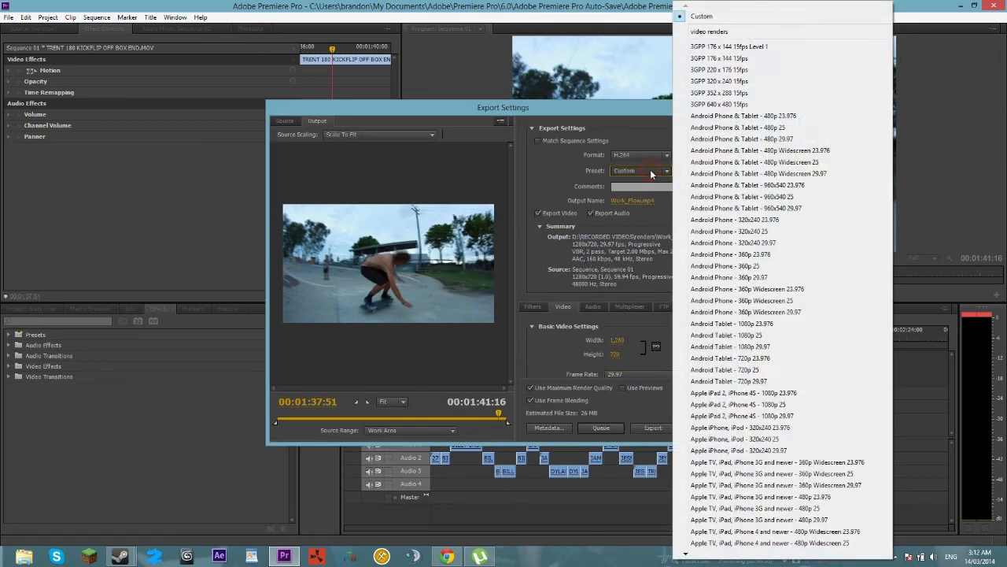
{"action": "left_click", "coordinate": [554, 306]}
{"action": "left_click", "coordinate": [618, 374]}
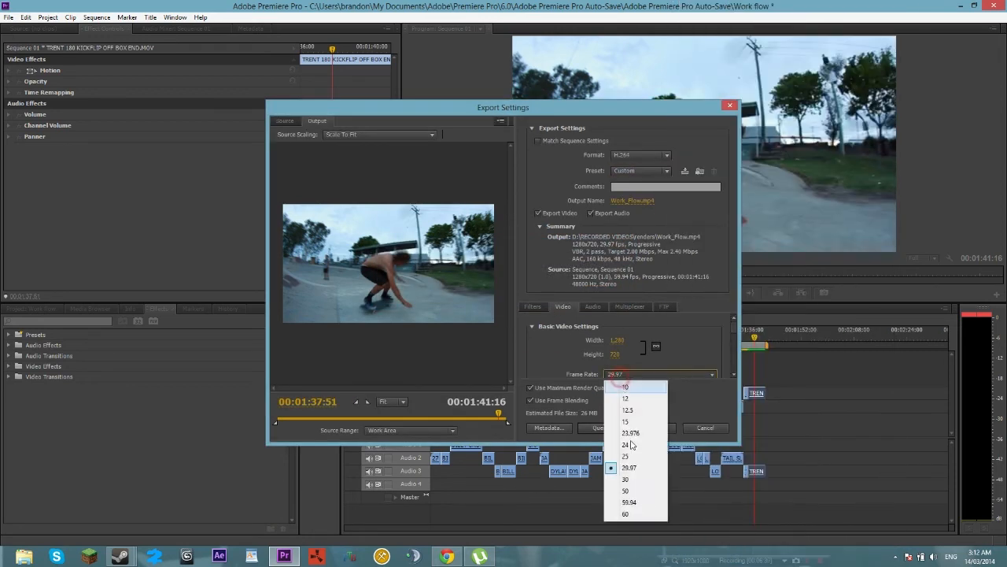
{"action": "left_click", "coordinate": [627, 515]}
{"action": "left_click", "coordinate": [612, 296]}
Apply the HD 1080p 29.97 preset to the H.264 export.
{"action": "left_click", "coordinate": [652, 171]}
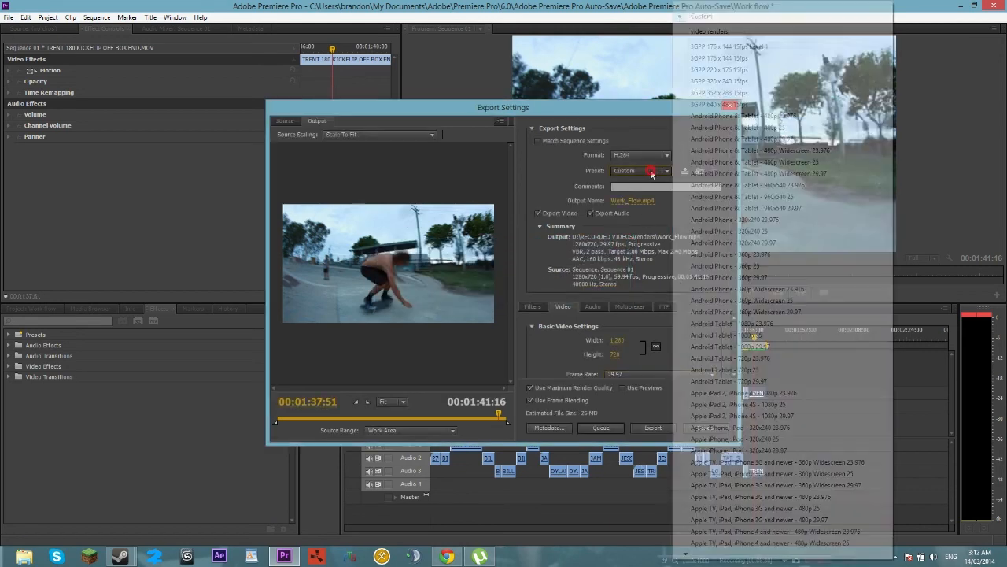
{"action": "mouse_move", "coordinate": [685, 555]}
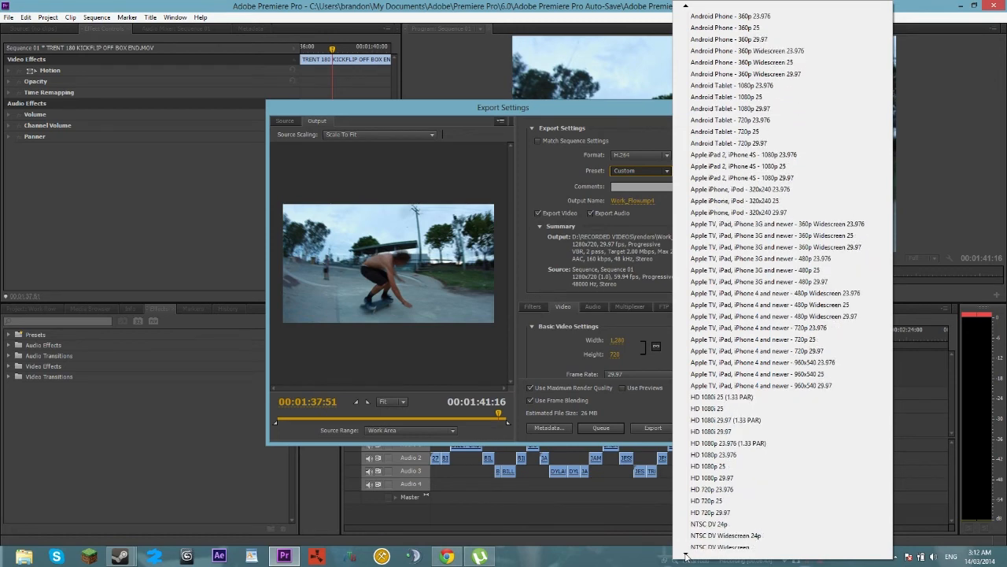
{"action": "left_click", "coordinate": [713, 385]}
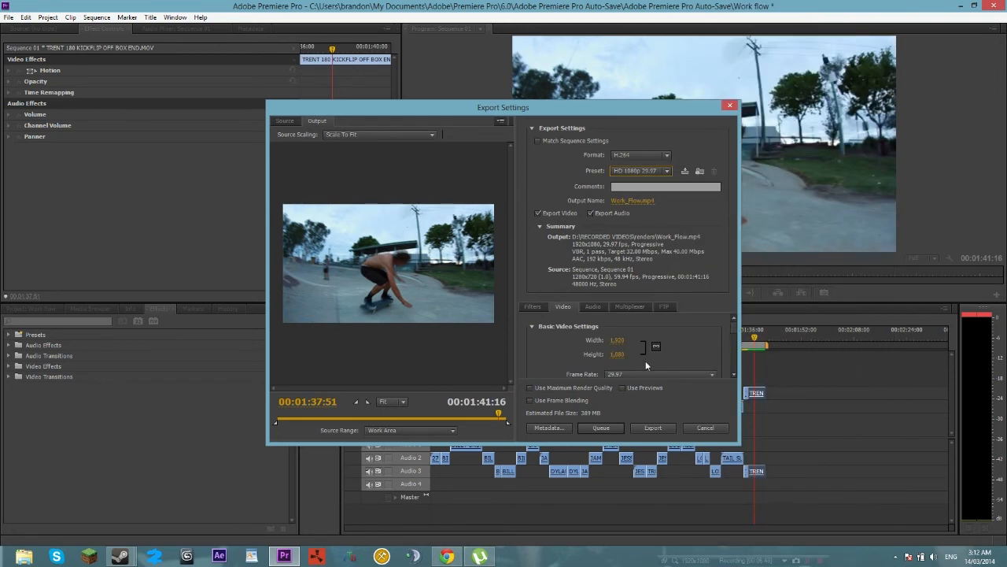
Apply the HD 720p 25 preset to the H.264 export and set its frame rate to 60 fps.
{"action": "left_click", "coordinate": [639, 170]}
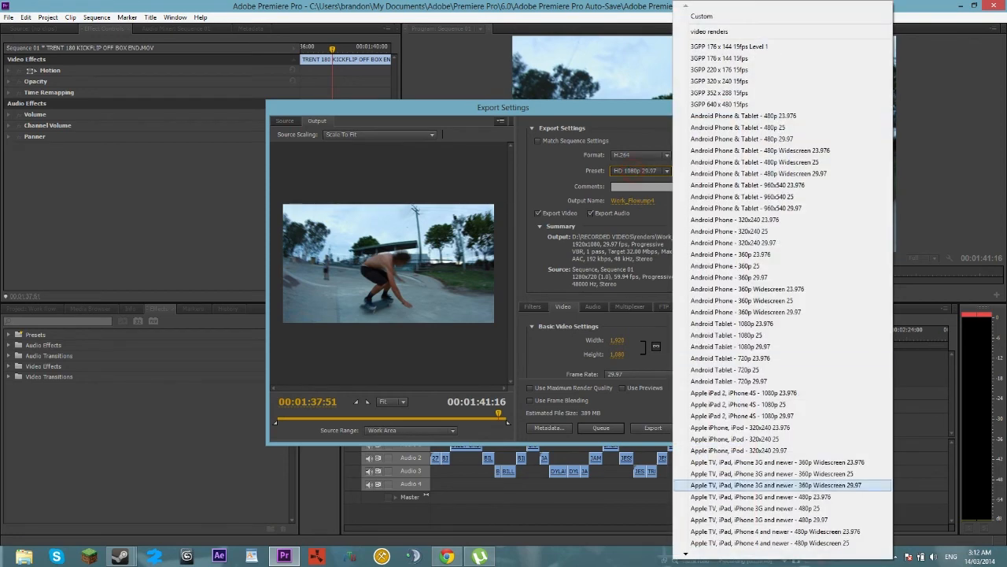
{"action": "left_click", "coordinate": [686, 557]}
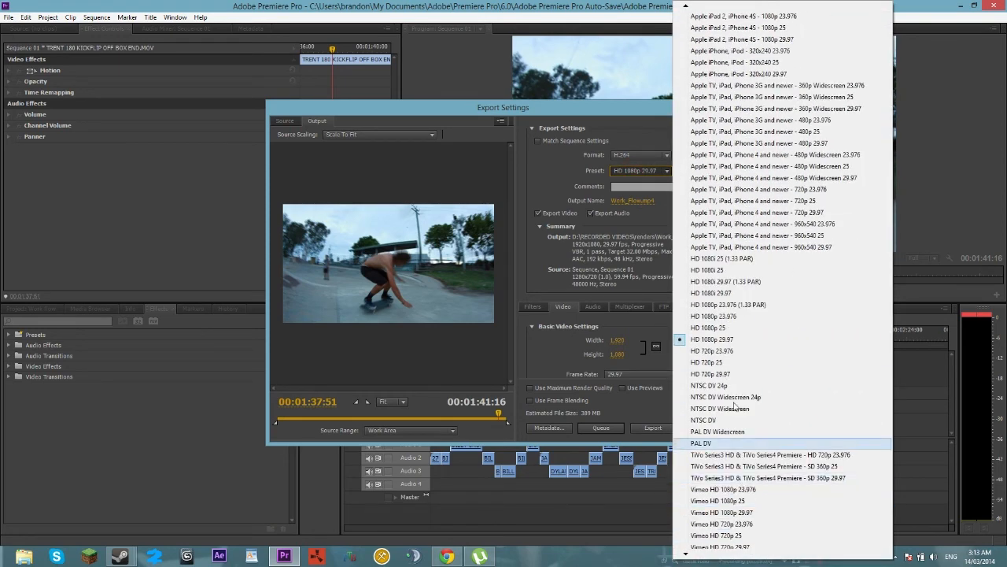
{"action": "left_click", "coordinate": [711, 362]}
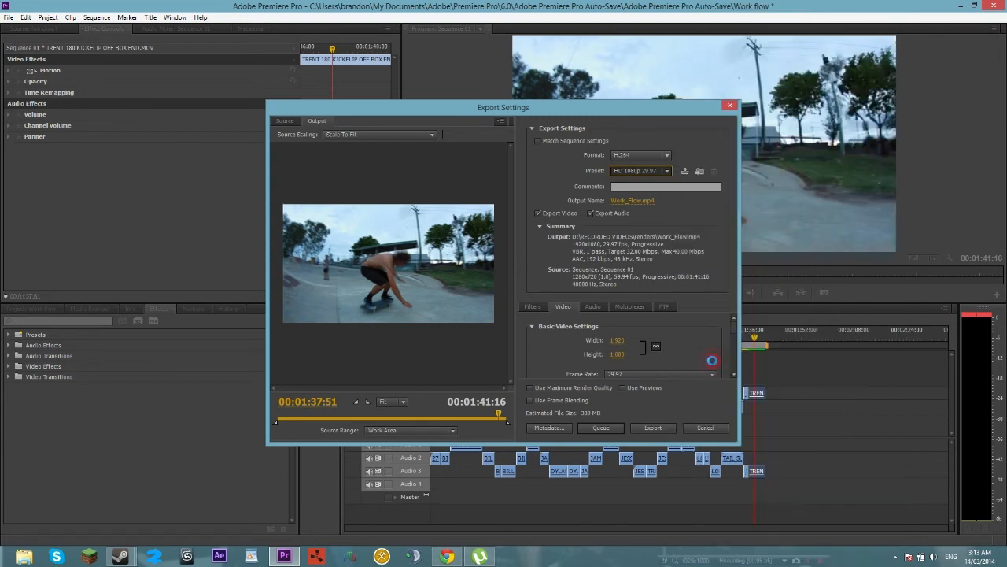
{"action": "left_click", "coordinate": [681, 375]}
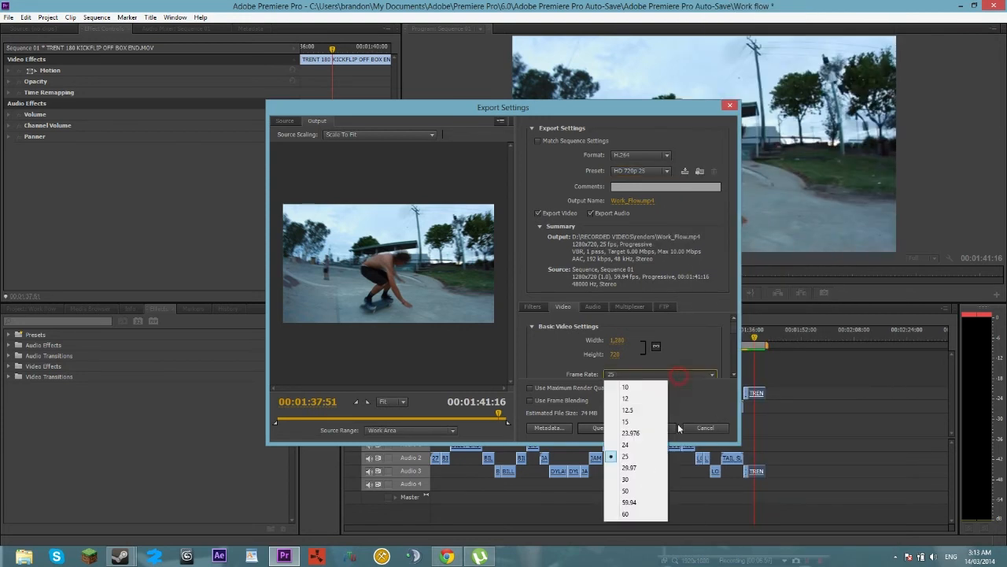
{"action": "left_click", "coordinate": [629, 517]}
Adjust the maximum bitrate in the export's video bitrate settings.
{"action": "left_click", "coordinate": [734, 374]}
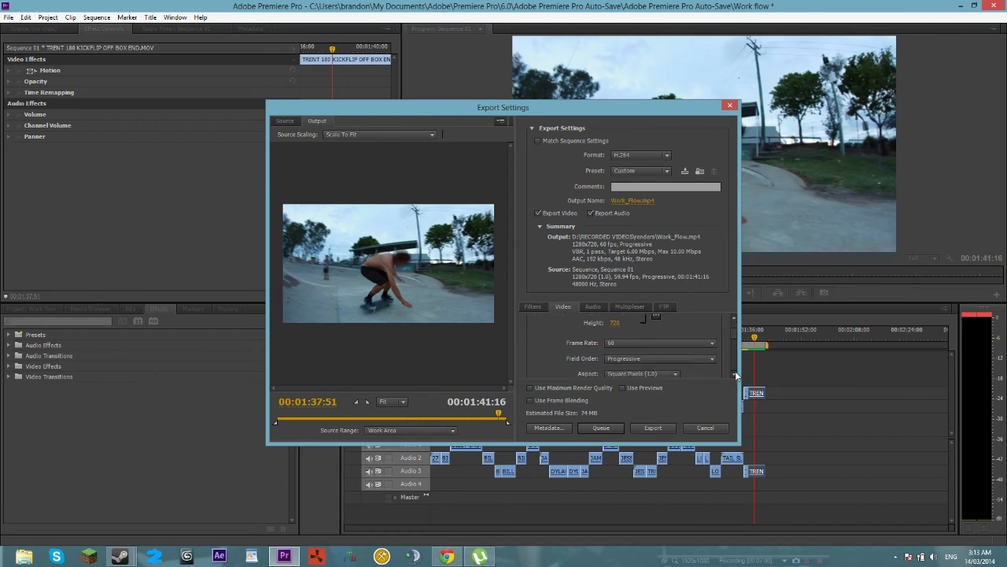
{"action": "left_click", "coordinate": [735, 374]}
{"action": "left_click", "coordinate": [735, 375]}
{"action": "left_click", "coordinate": [735, 375]}
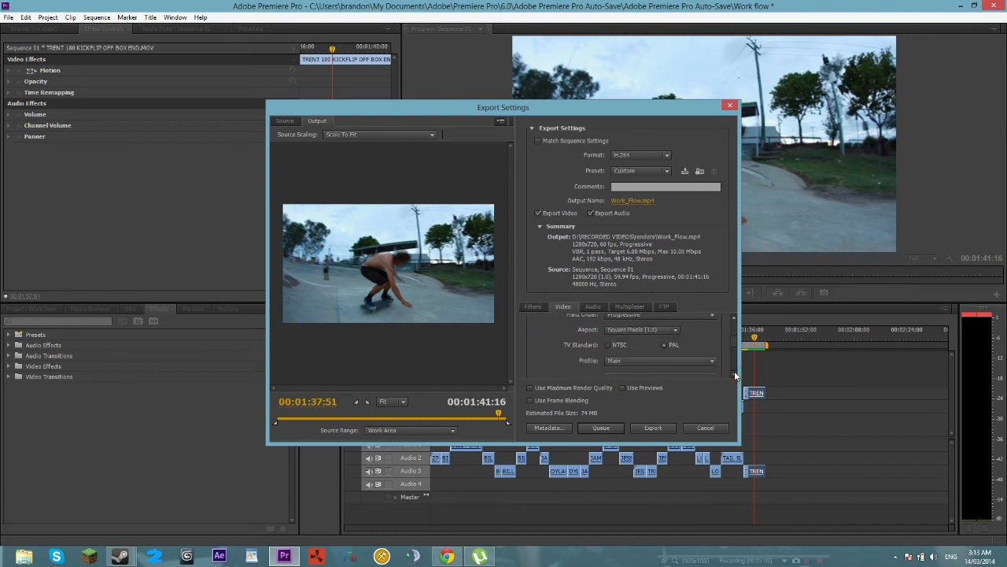
{"action": "left_click", "coordinate": [735, 375]}
{"action": "left_click", "coordinate": [735, 374]}
{"action": "left_click", "coordinate": [735, 374]}
{"action": "left_click", "coordinate": [735, 374]}
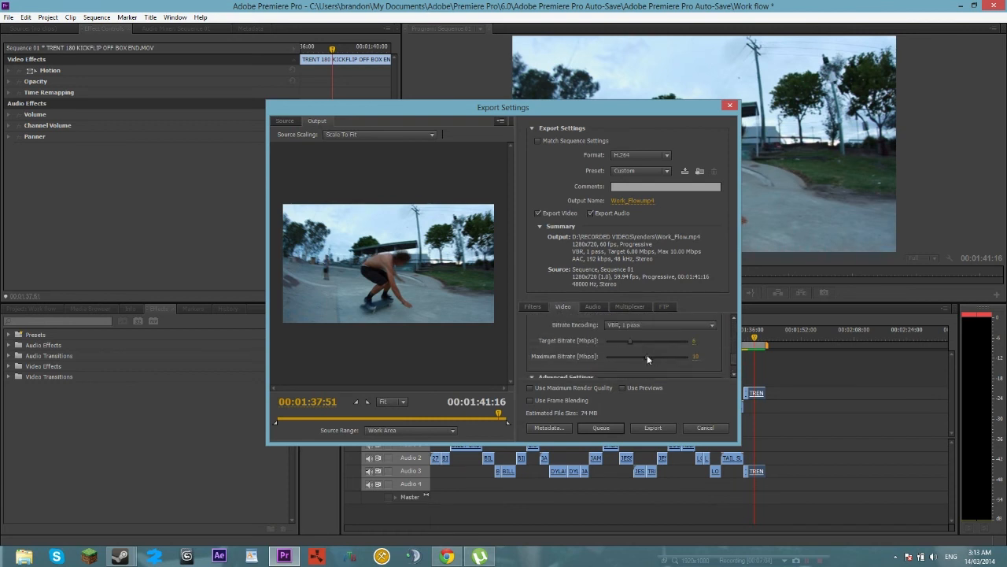
{"action": "left_click_drag", "start_coordinate": [648, 359], "coordinate": [661, 361]}
{"action": "left_click", "coordinate": [703, 356]}
{"action": "type", "text": "1"}
Fine-tune the export's target bitrate to 8.2 Mbps.
{"action": "left_click", "coordinate": [693, 341]}
{"action": "type", "text": "7"}
{"action": "key", "text": "Return"}
{"action": "left_click", "coordinate": [693, 340]}
{"action": "type", "text": "8"}
{"action": "left_click", "coordinate": [710, 381]}
{"action": "left_click", "coordinate": [695, 340]}
{"action": "type", "text": "8.2"}
{"action": "left_click", "coordinate": [687, 381]}
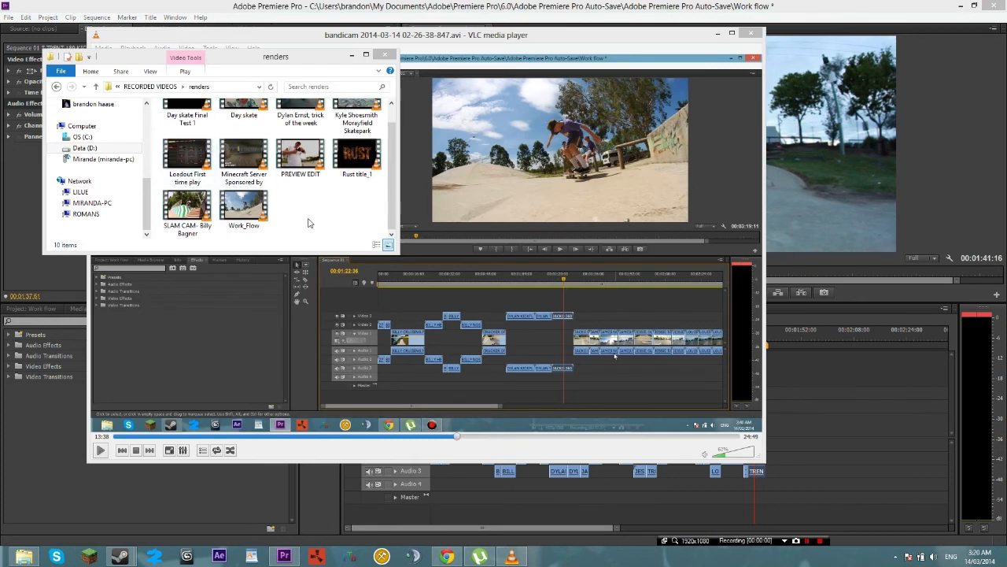
Play the exported Work_Flow video from the renders folder in VLC media player.
{"action": "double_click", "coordinate": [249, 206]}
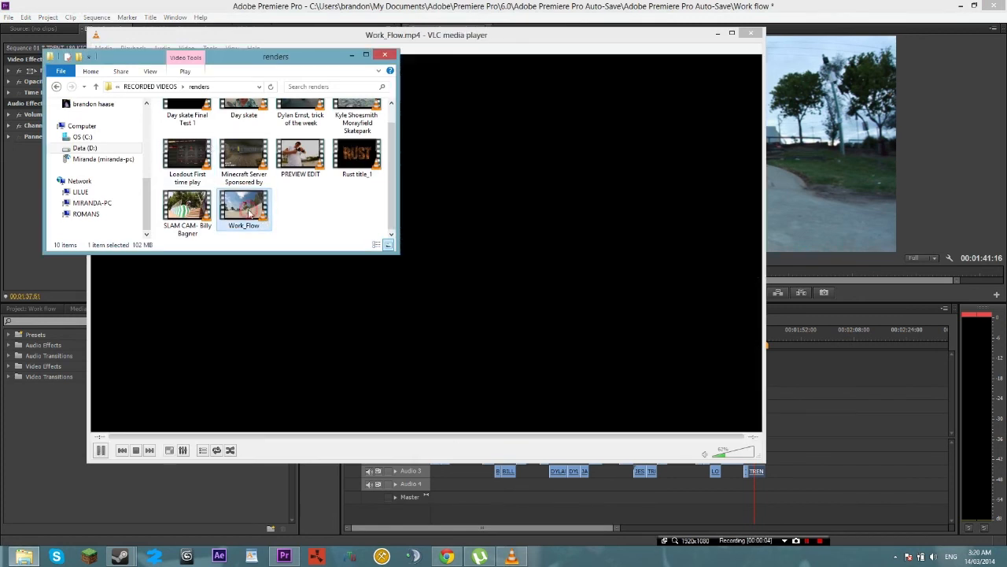